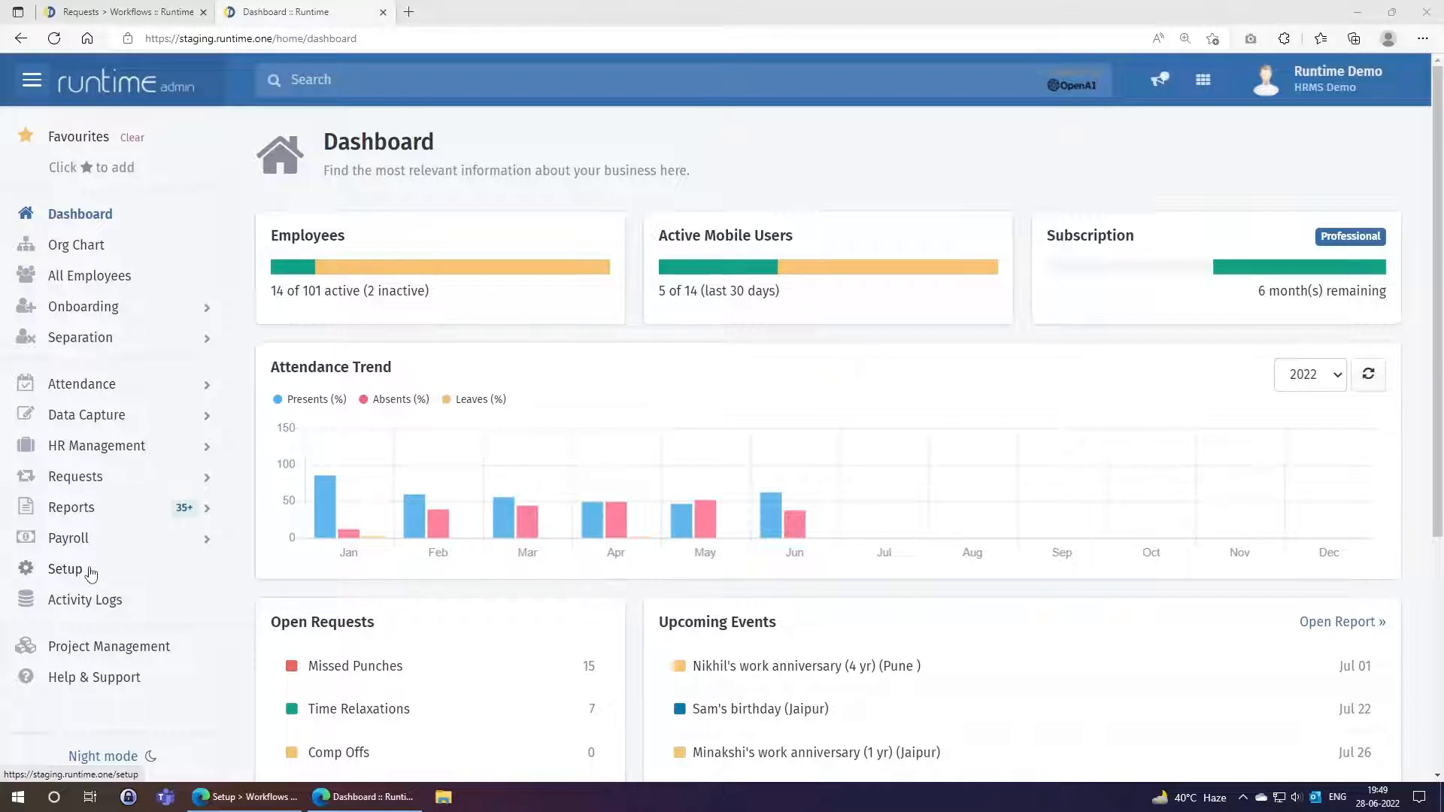
Go to Setup and open the Workflows settings under General Settings.
left_click(91, 574)
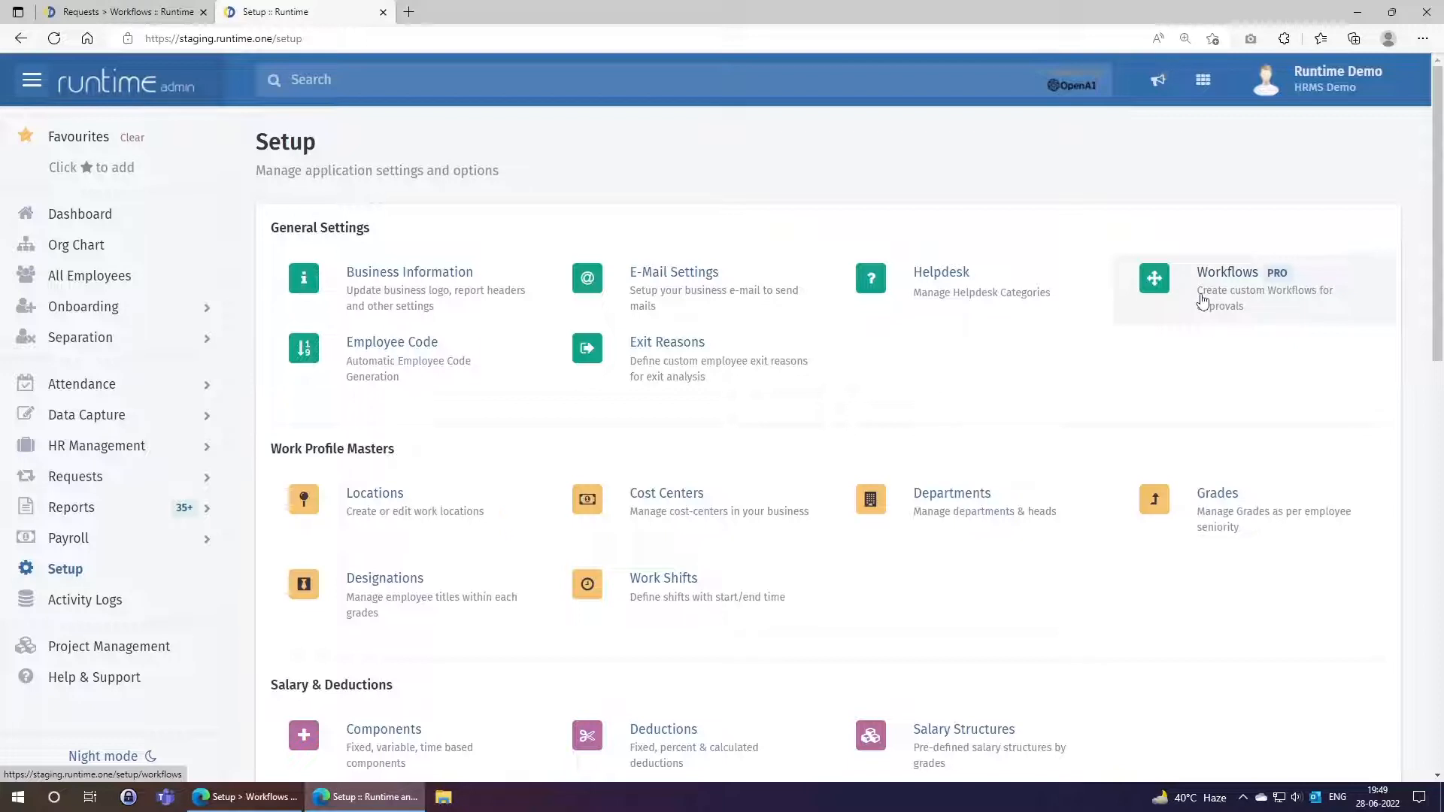
left_click(1202, 300)
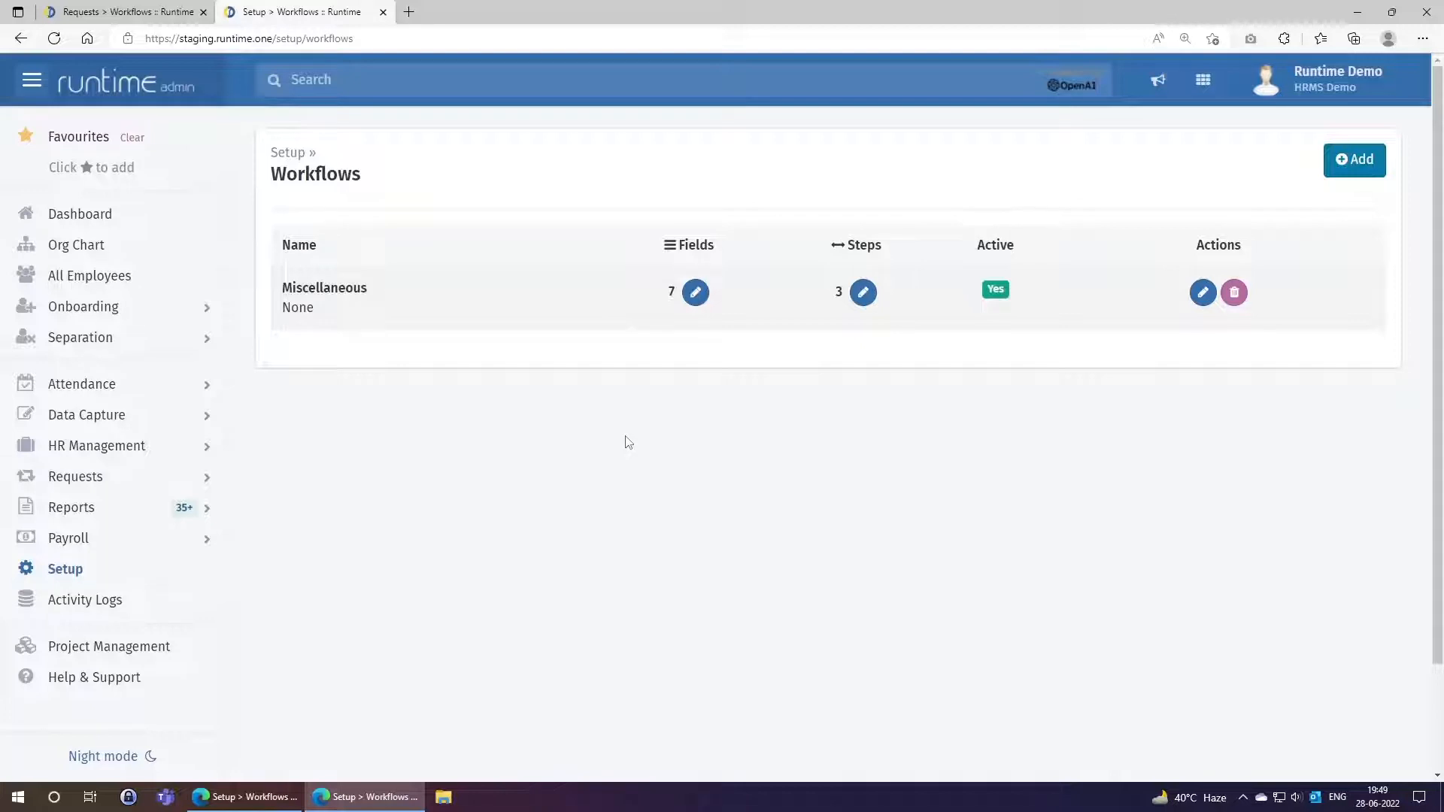
Create an active 'Claim Reimbursement' workflow described 'Used to submit claims when employee travels.'.
left_click(1346, 166)
left_click(752, 157)
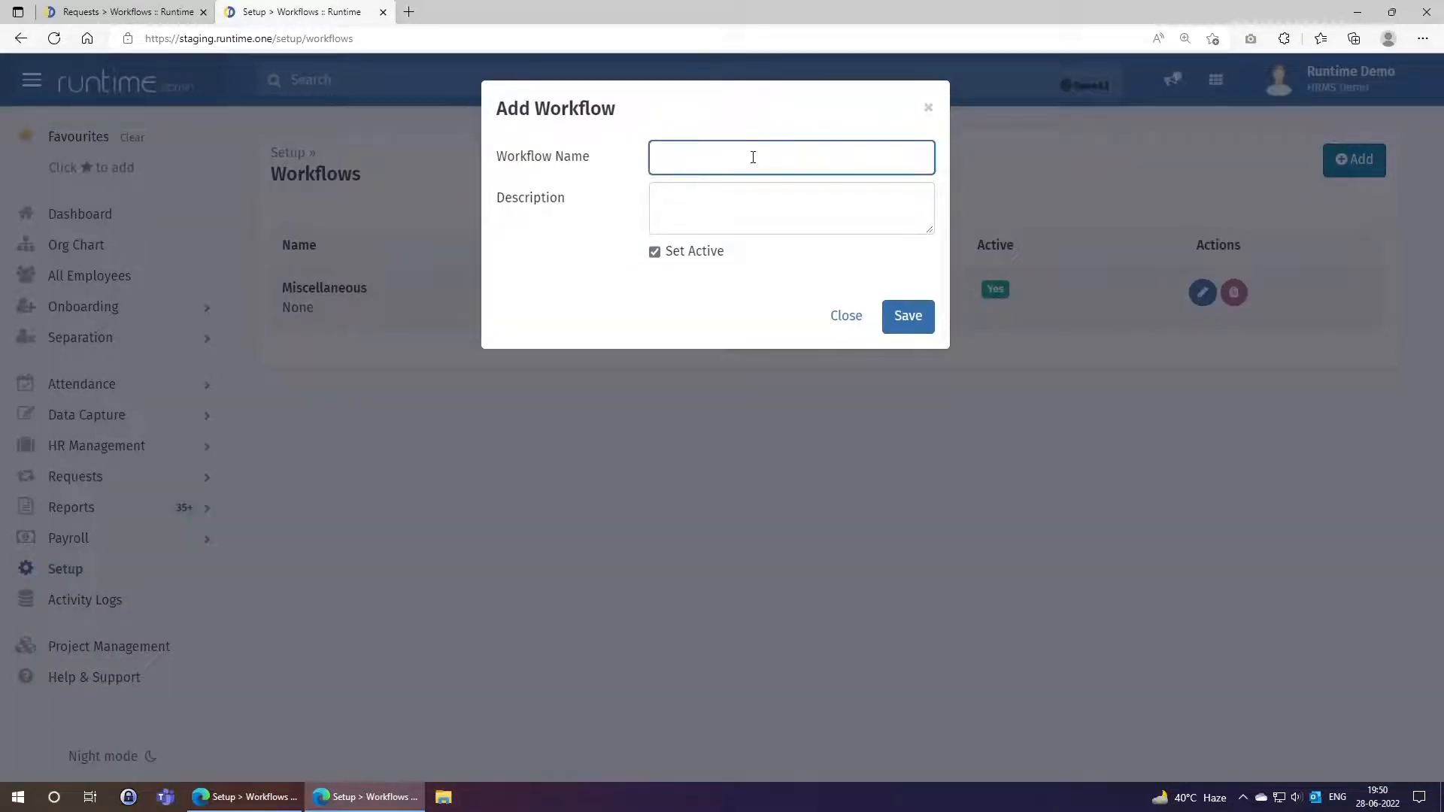
type("Claim Reimbursement")
key("Tab")
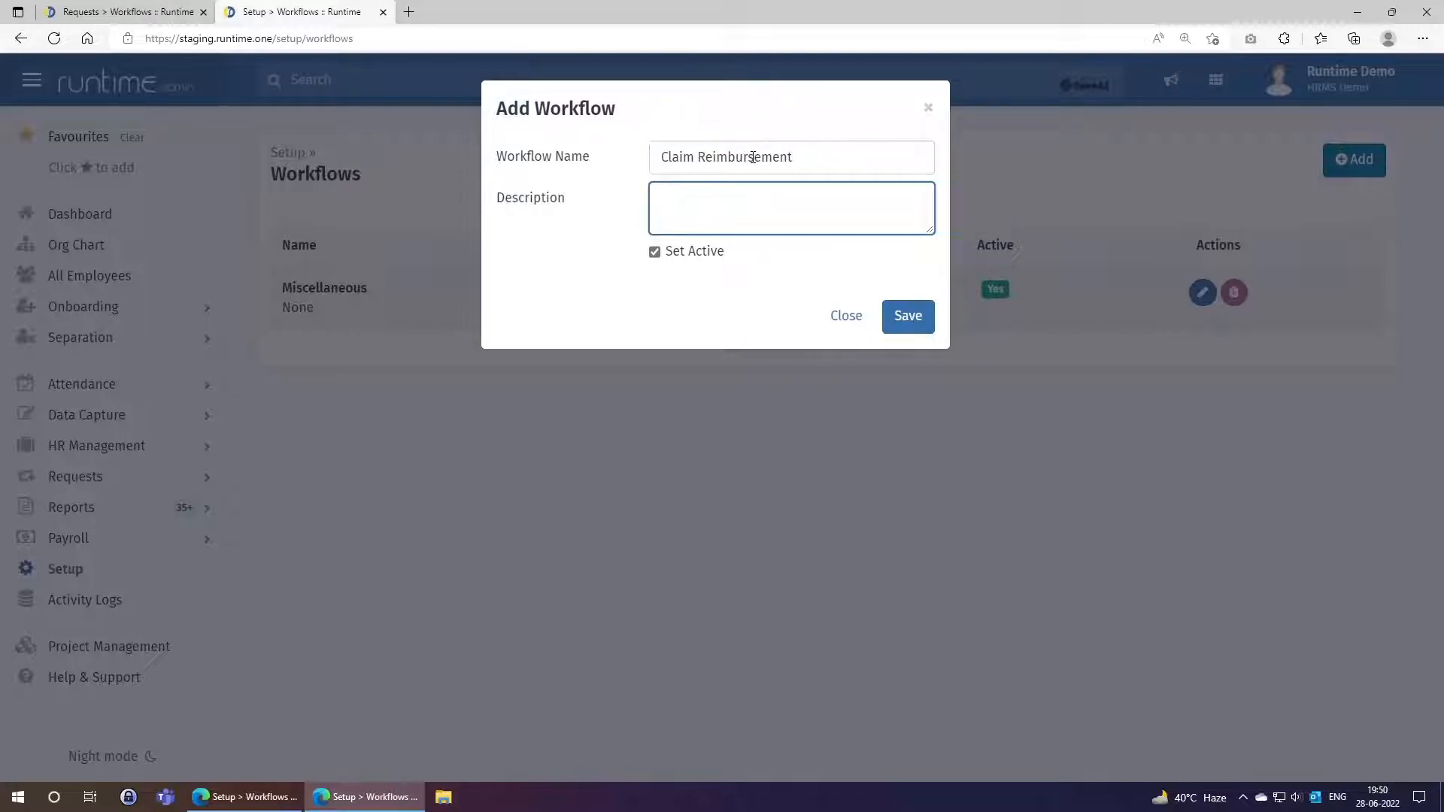
type("Used to submit claims ")
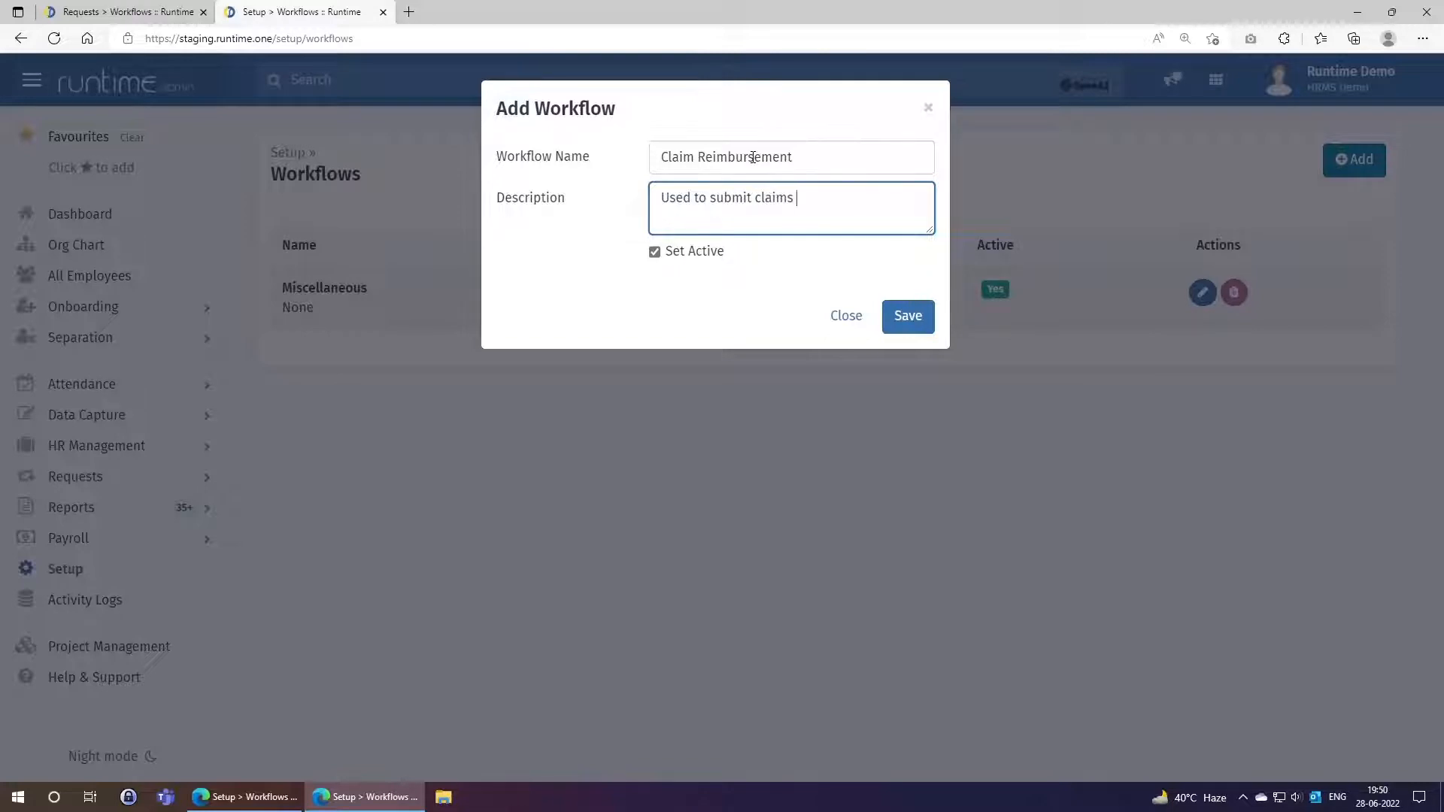
type("when employee travels.")
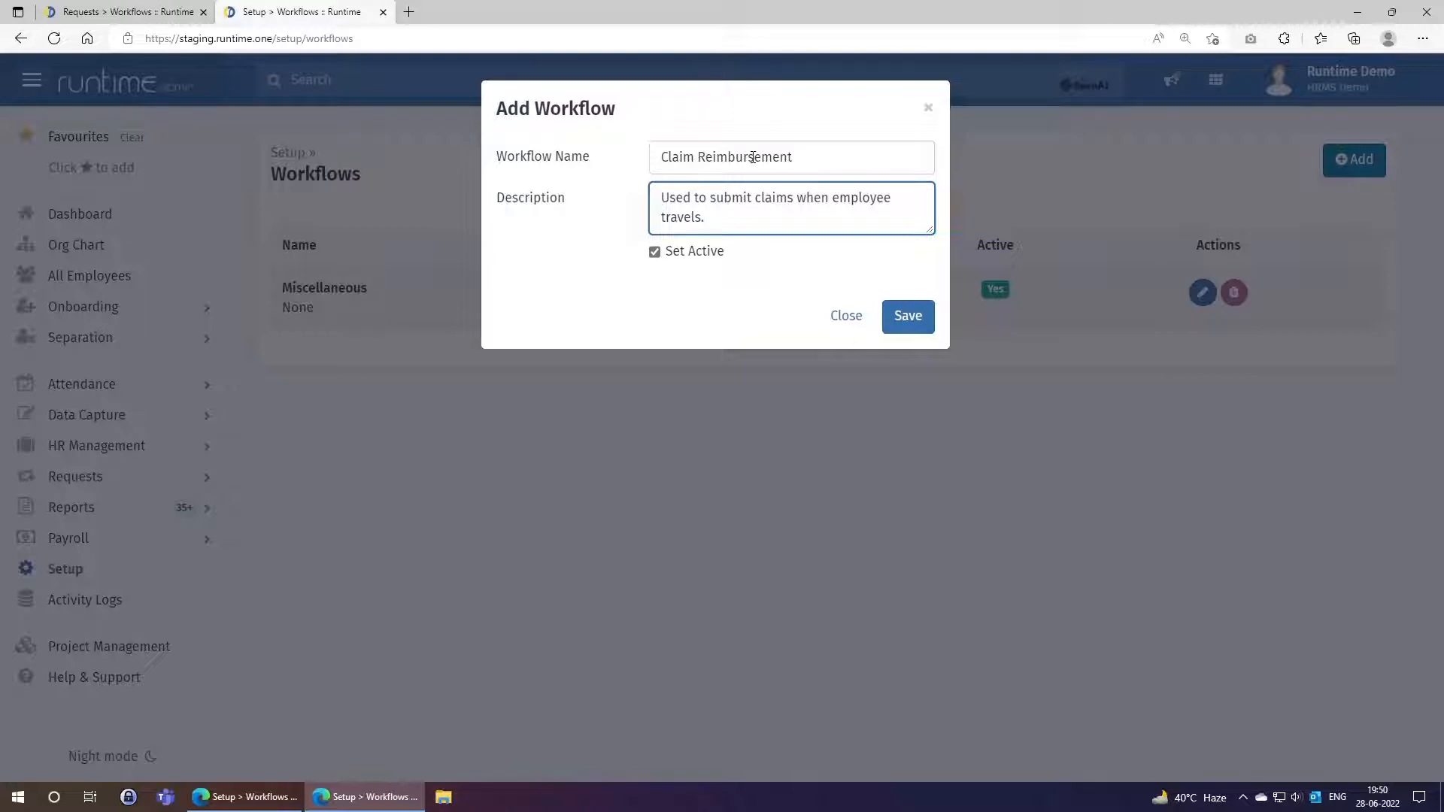
left_click(908, 315)
left_click_drag(300, 290, 402, 290)
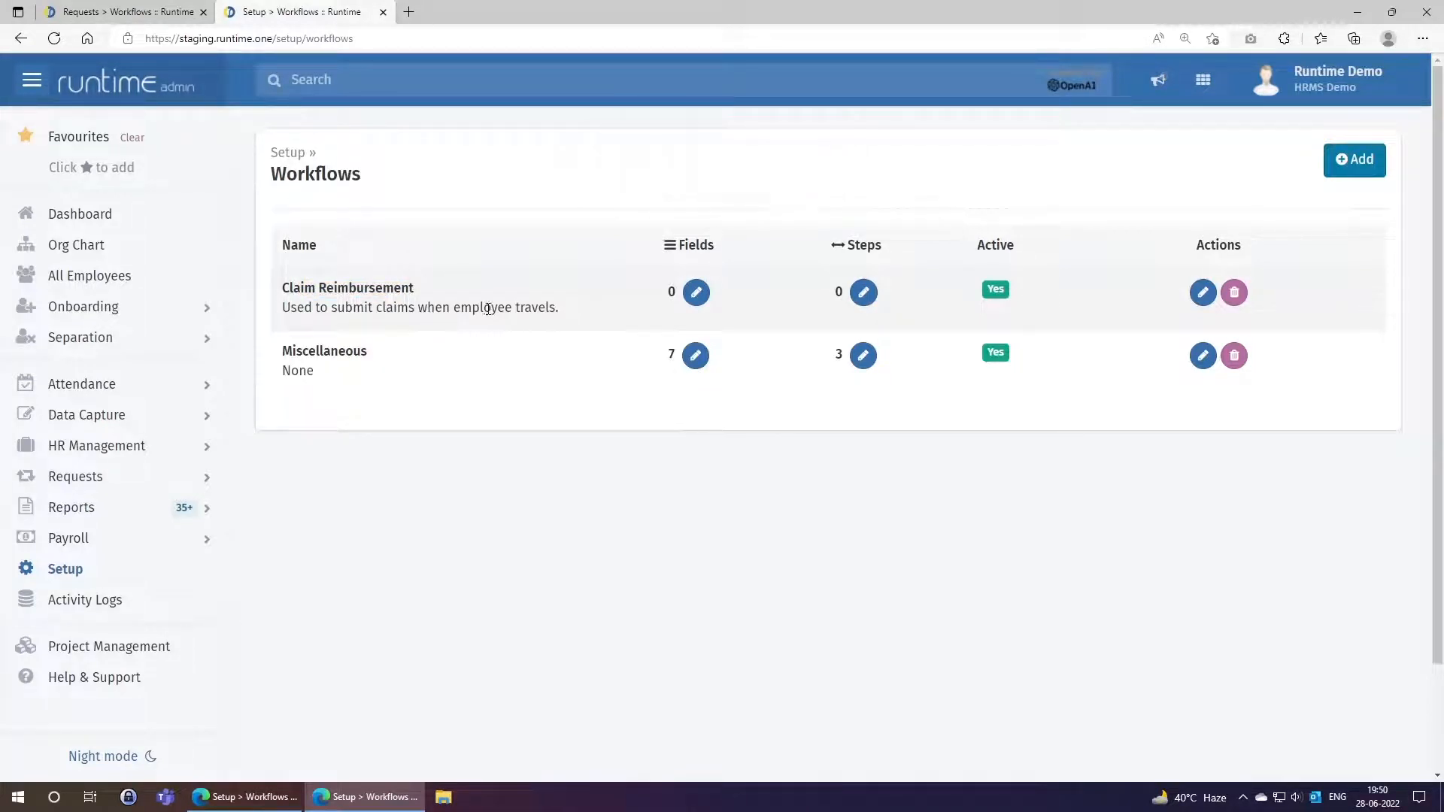
Add field 1, 'Date of Travel', as a required Date field.
left_click(695, 296)
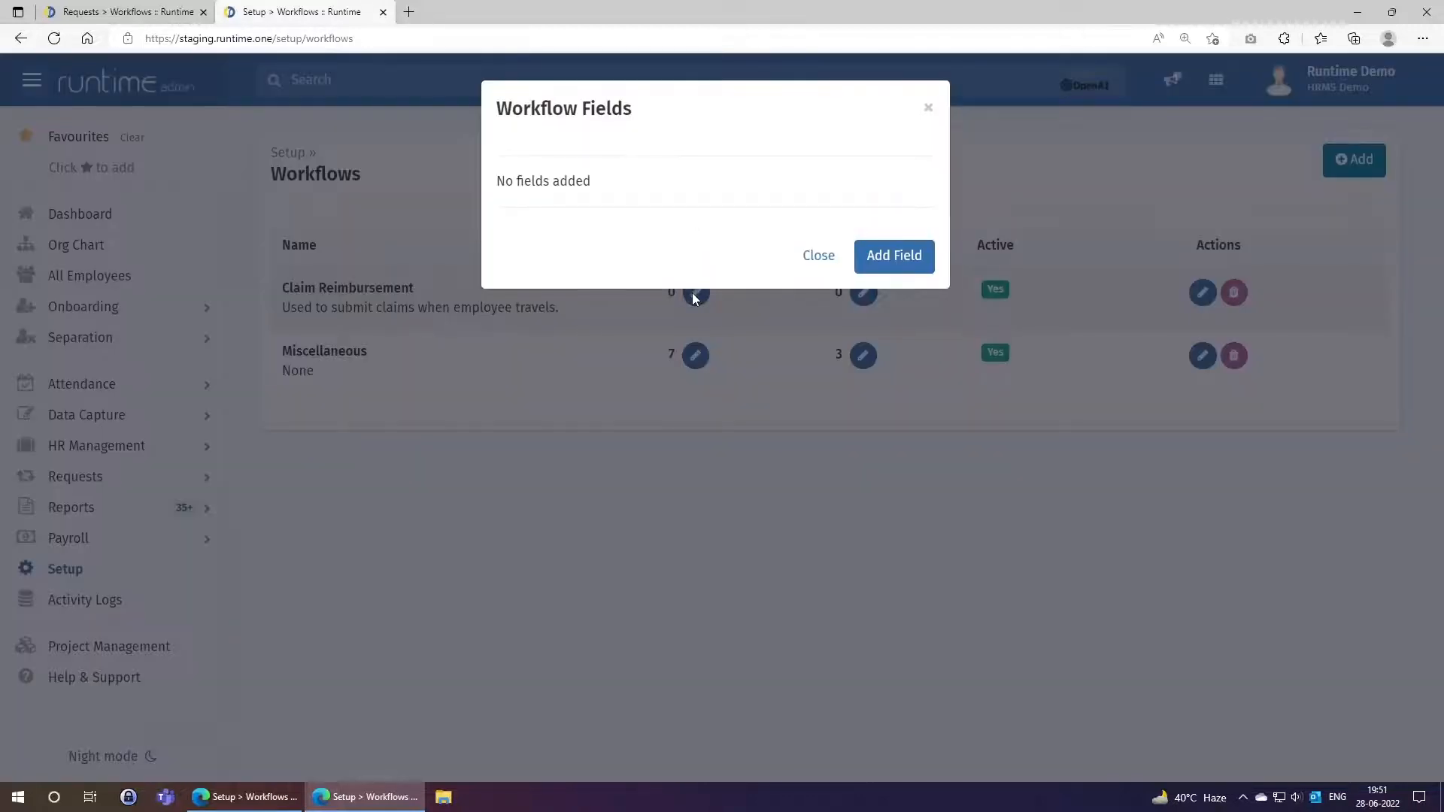
left_click(906, 259)
left_click(659, 155)
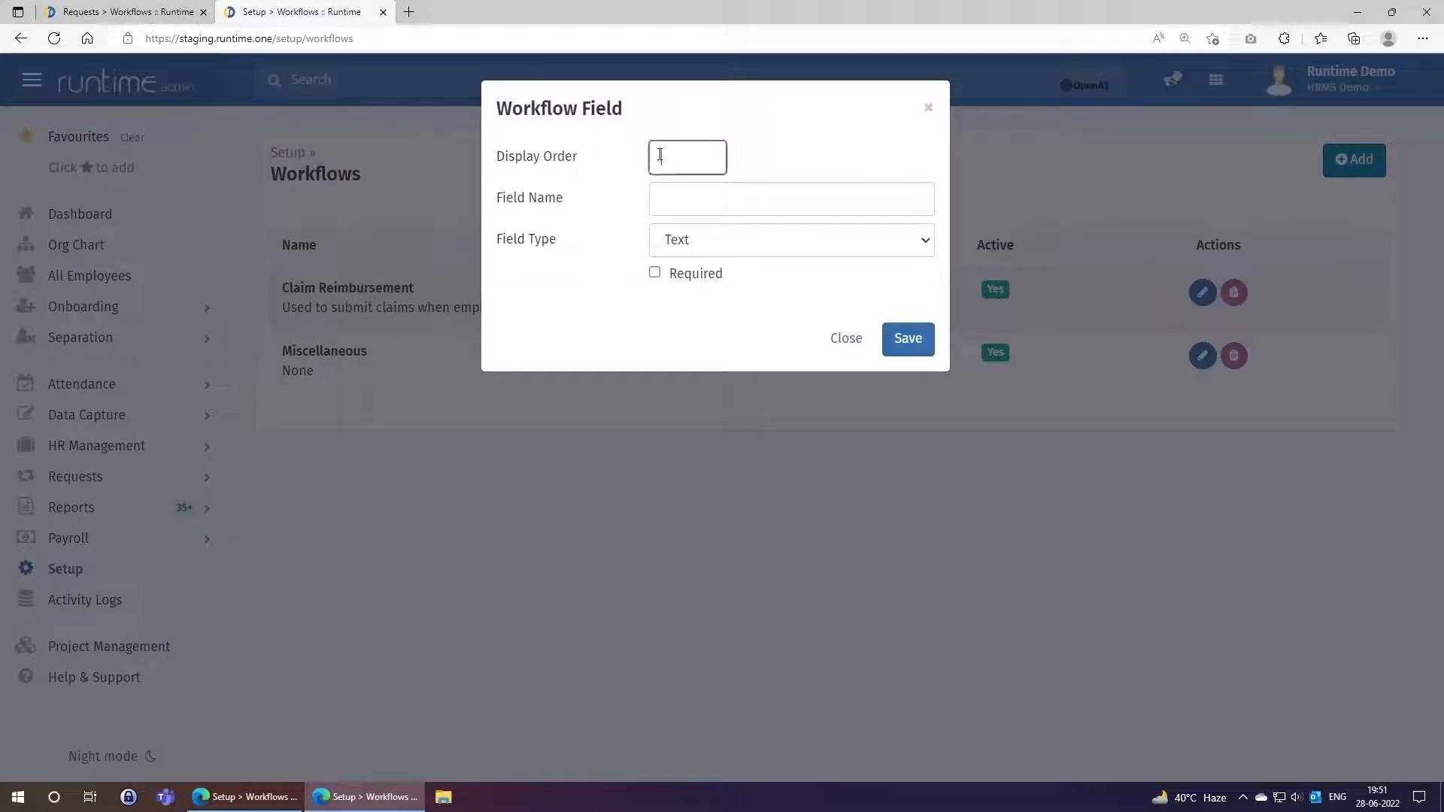
type("1")
left_click(679, 208)
type("Date of Travel")
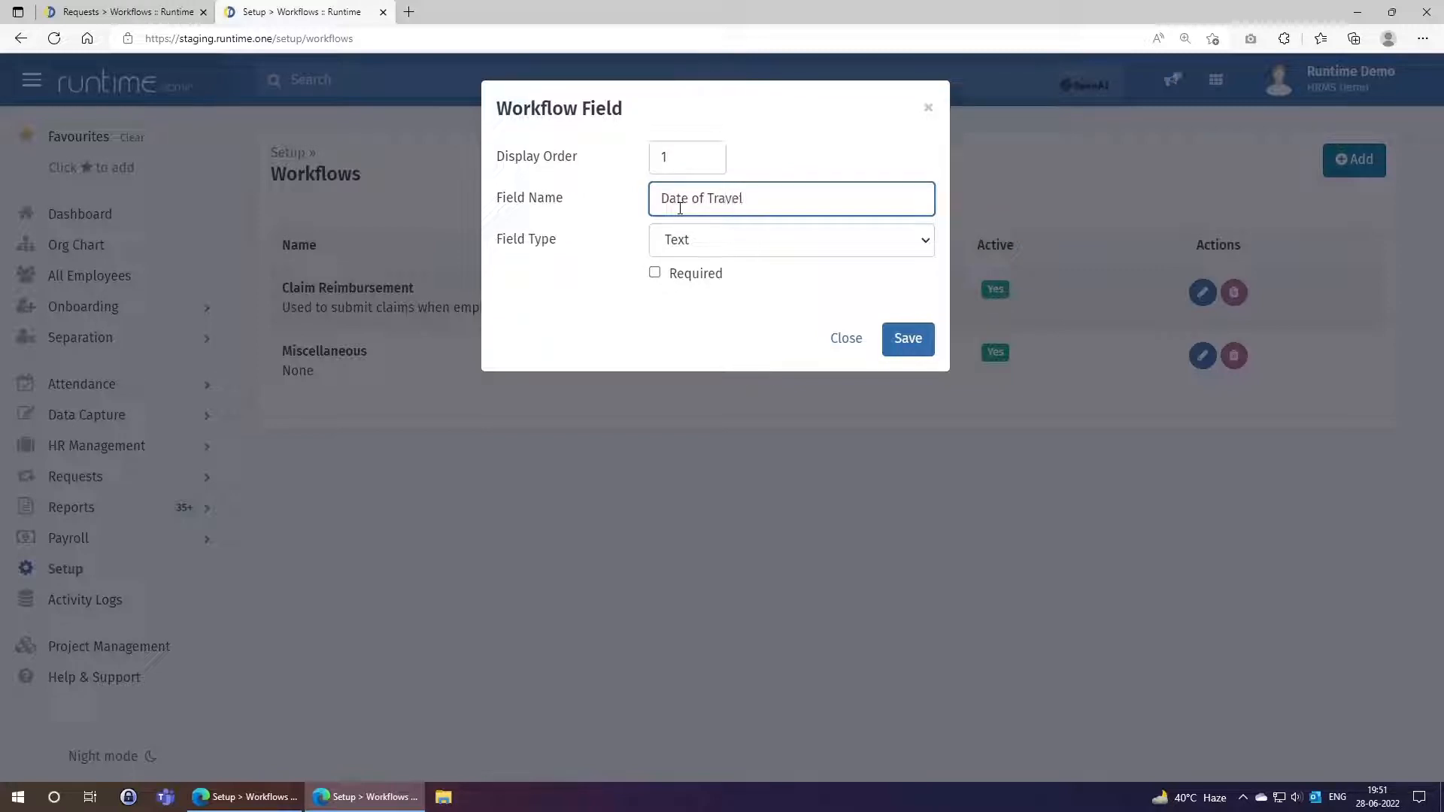
left_click(696, 248)
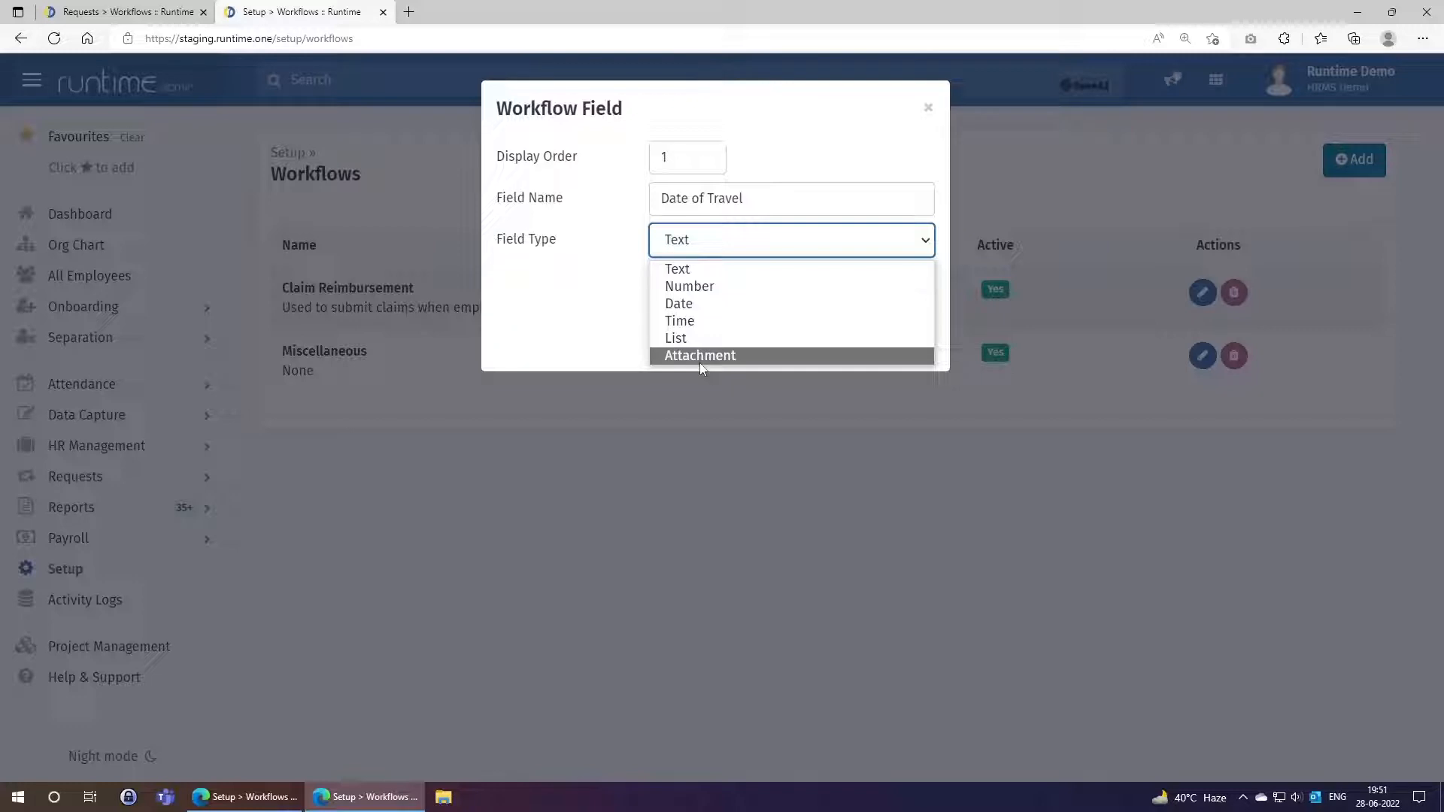
left_click(688, 303)
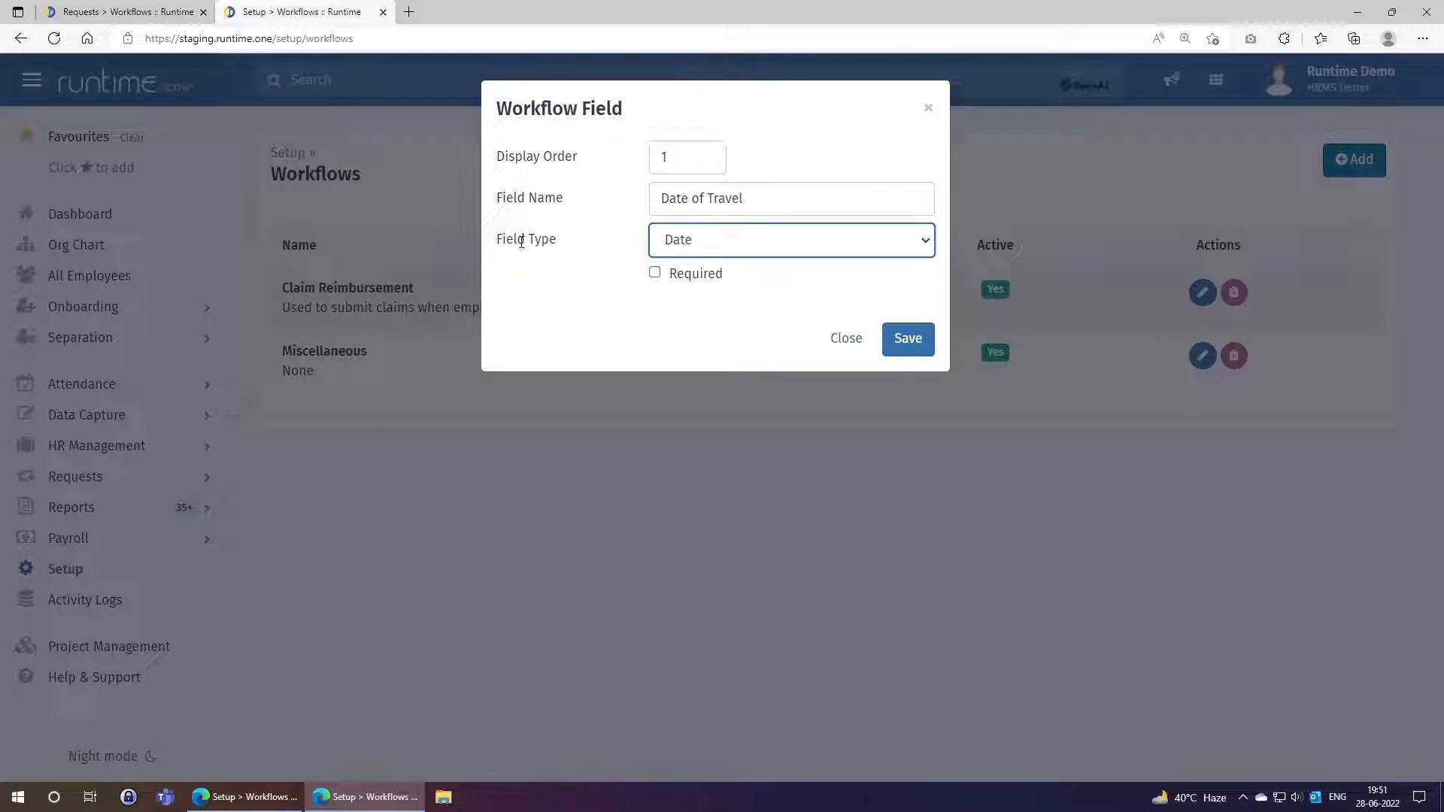
left_click(654, 273)
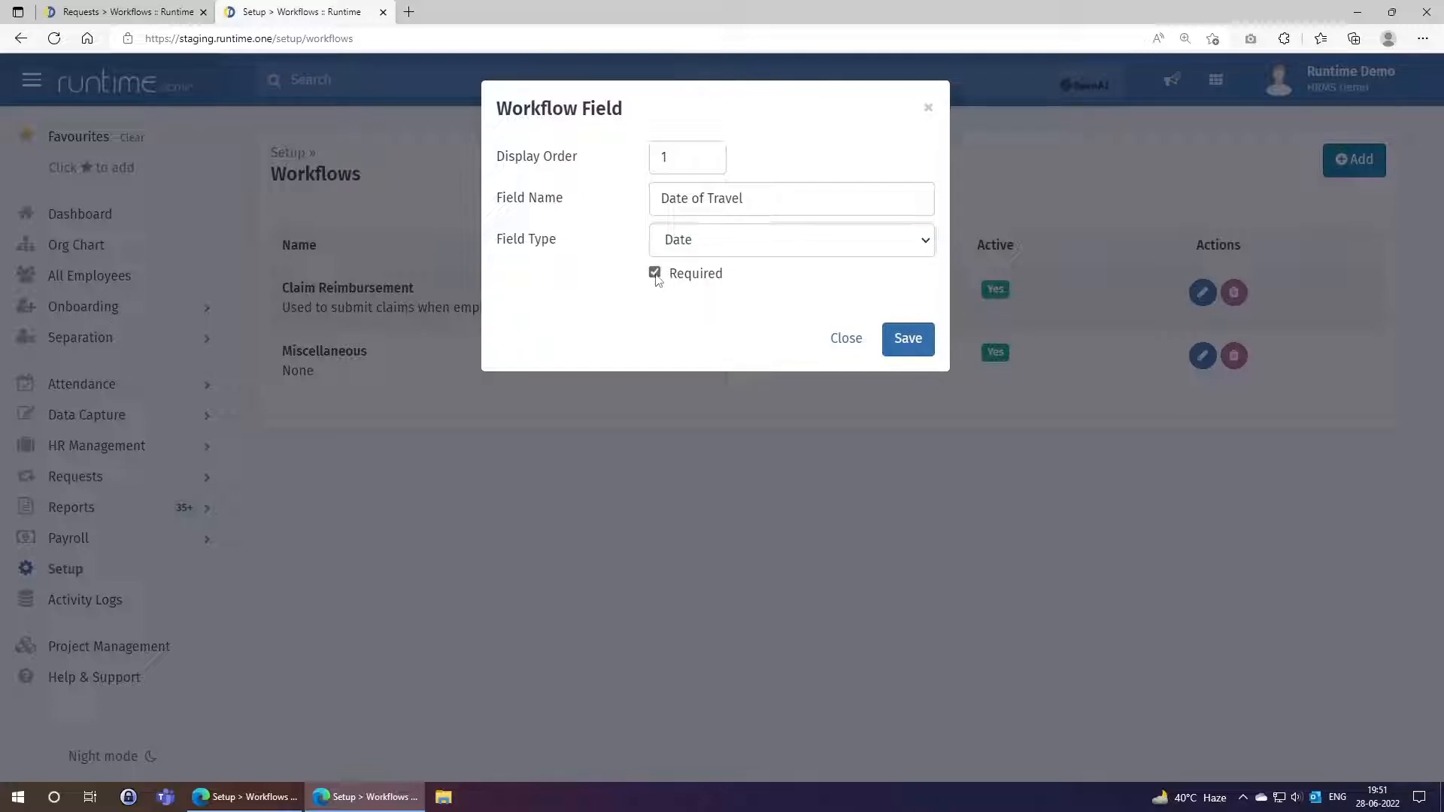
left_click(898, 342)
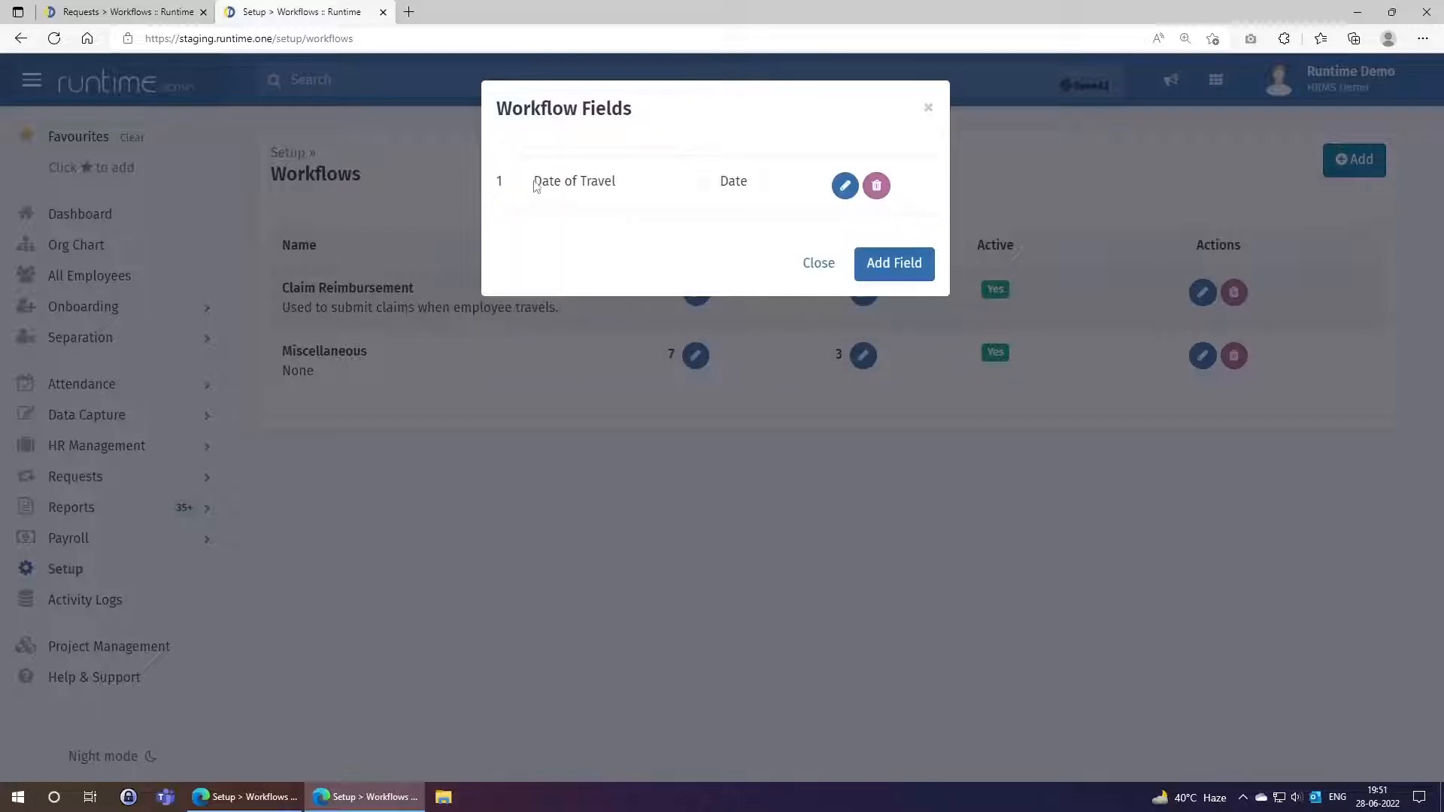
left_click(873, 267)
Add field 2, 'City of Travel', as a required Text field.
left_click(667, 158)
type("2")
left_click(670, 197)
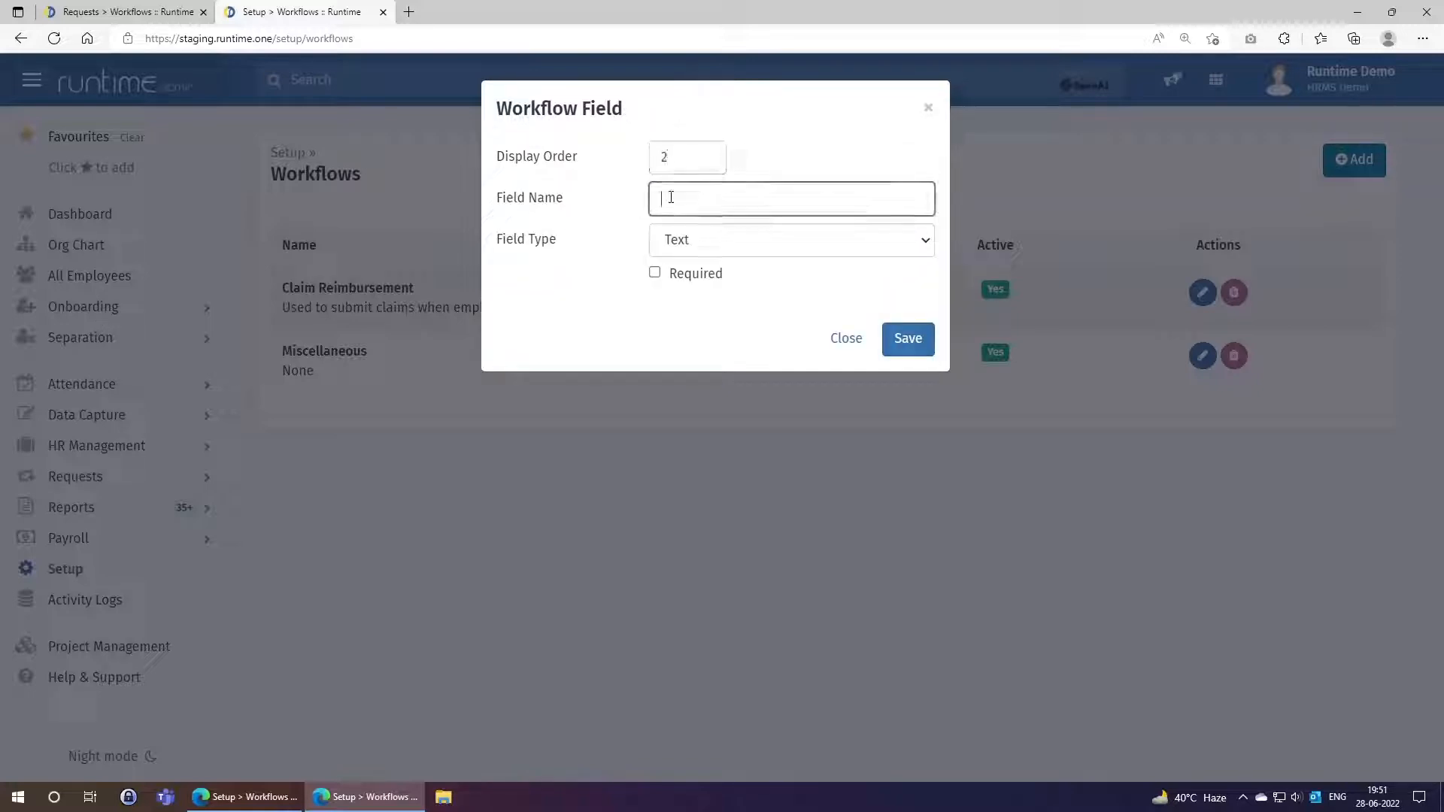
type("City of Travel")
left_click(702, 246)
left_click(702, 246)
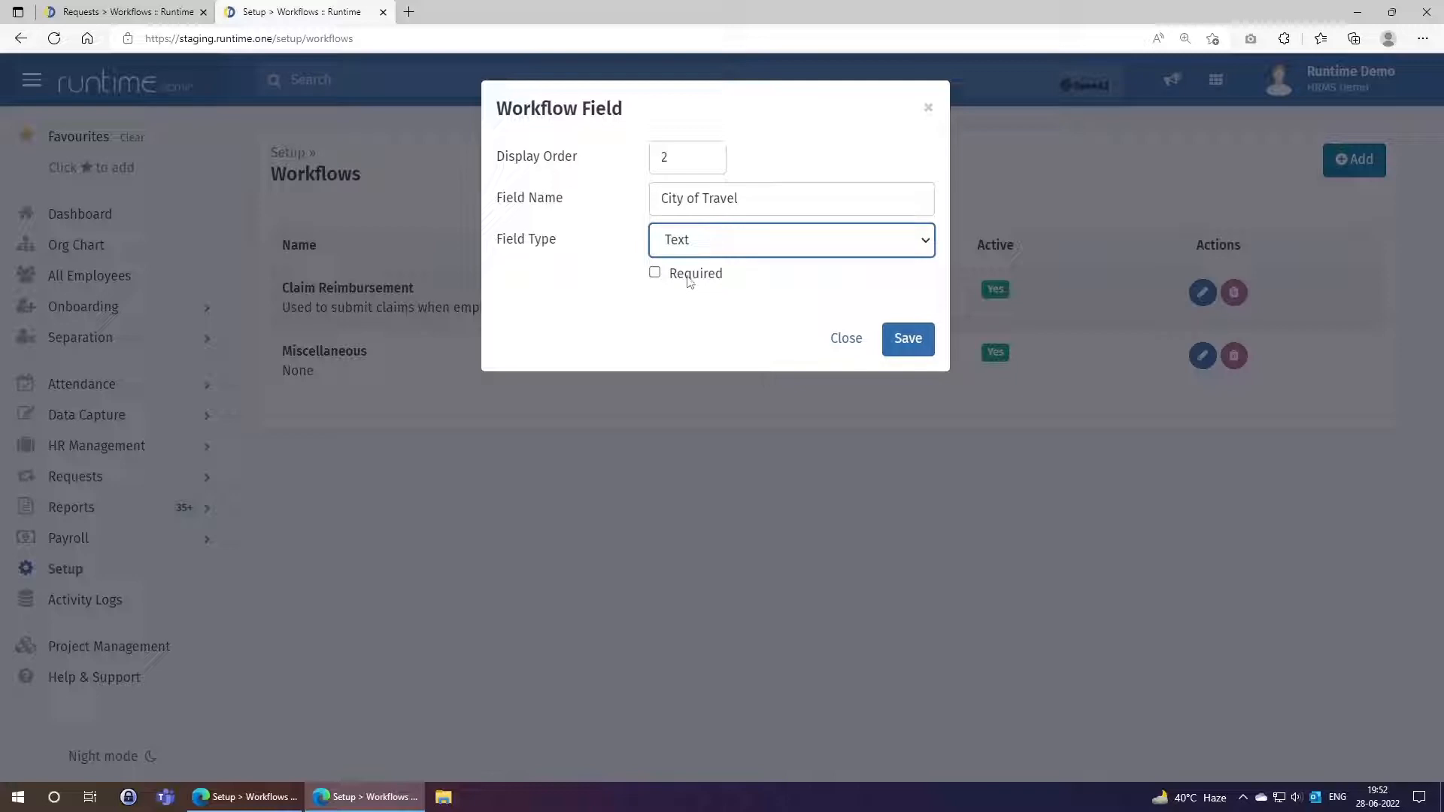
left_click(689, 277)
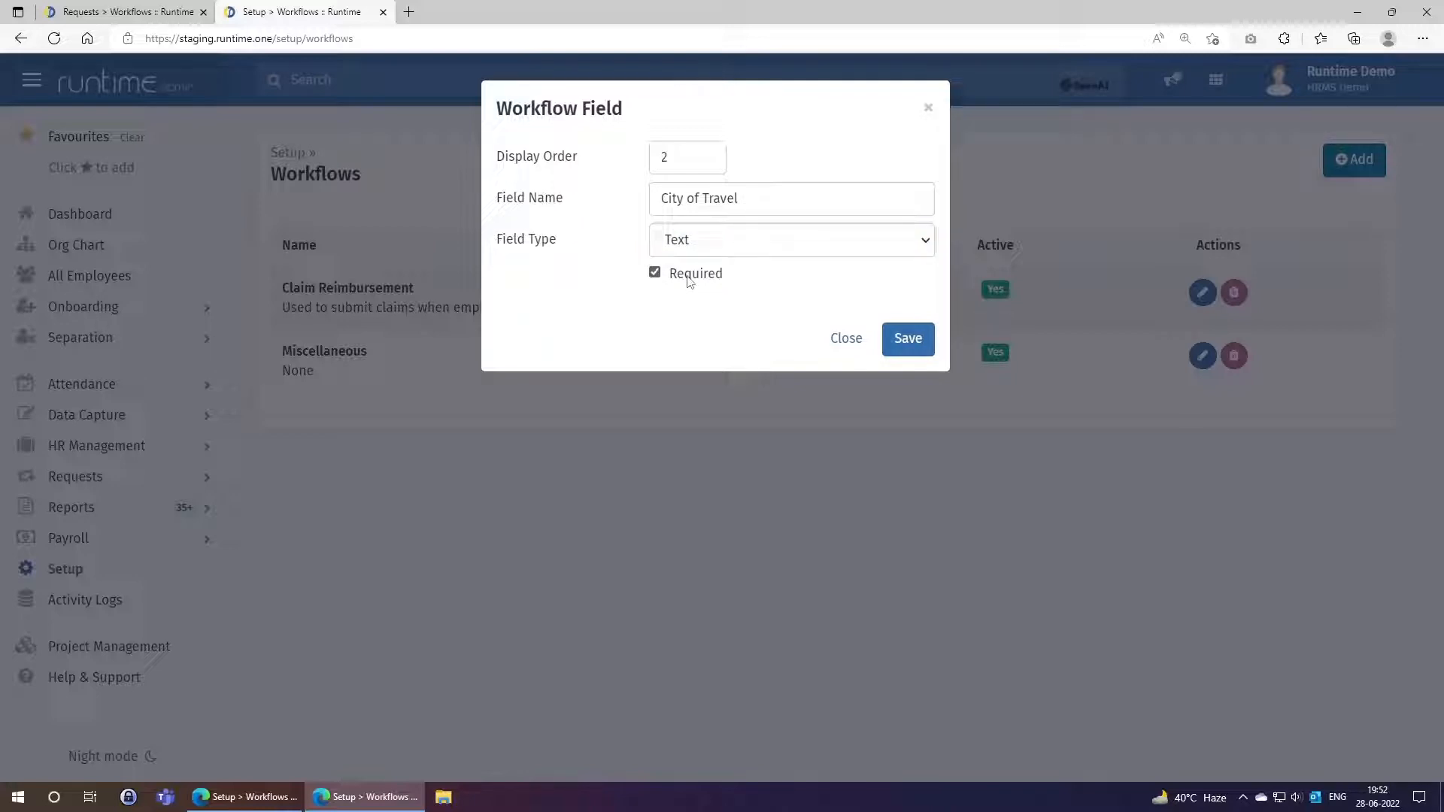
left_click(908, 340)
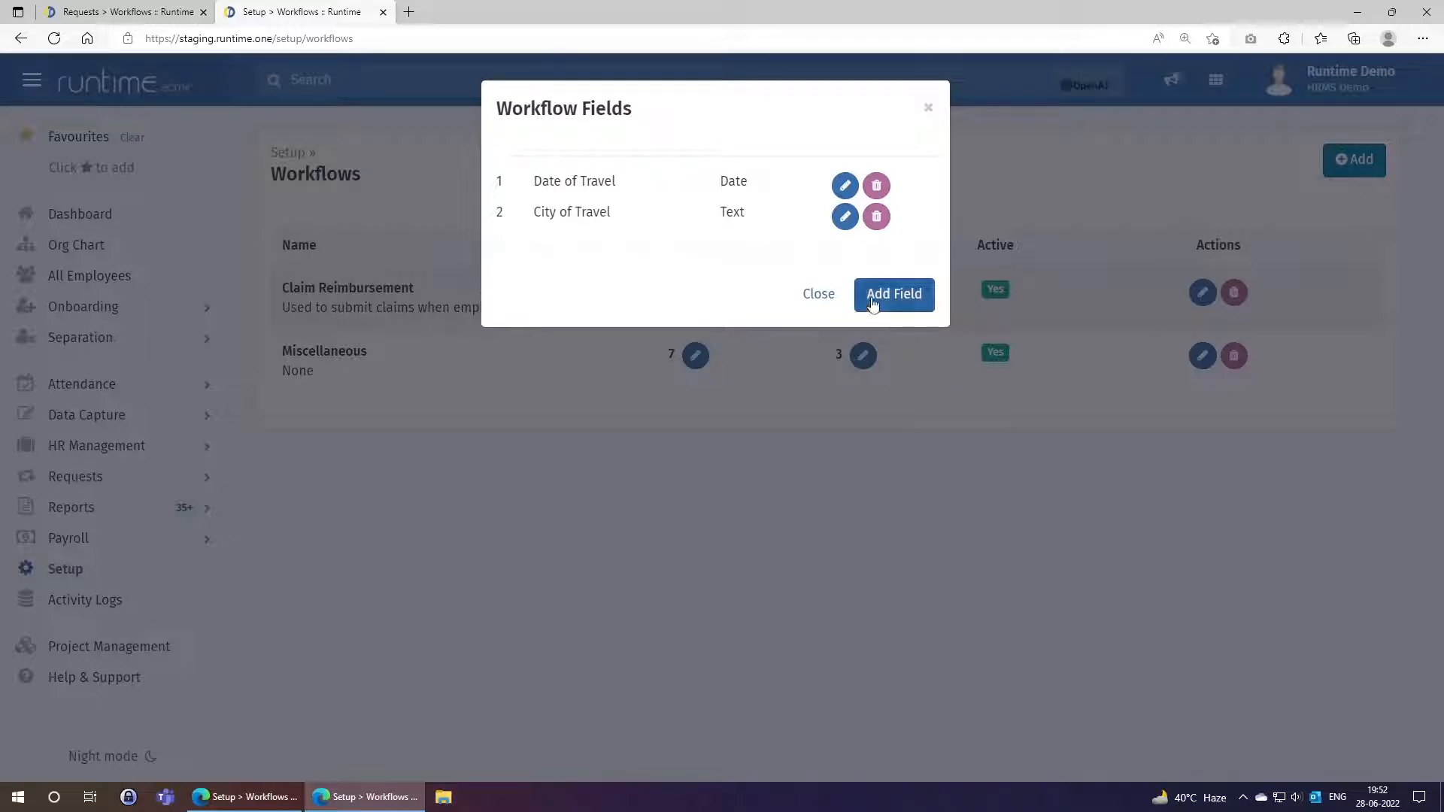
Add required List field 3, 'Mode of Transport', with By Car, By Bus, By Train, By Flight.
left_click(873, 305)
left_click(718, 161)
type("3")
left_click(697, 209)
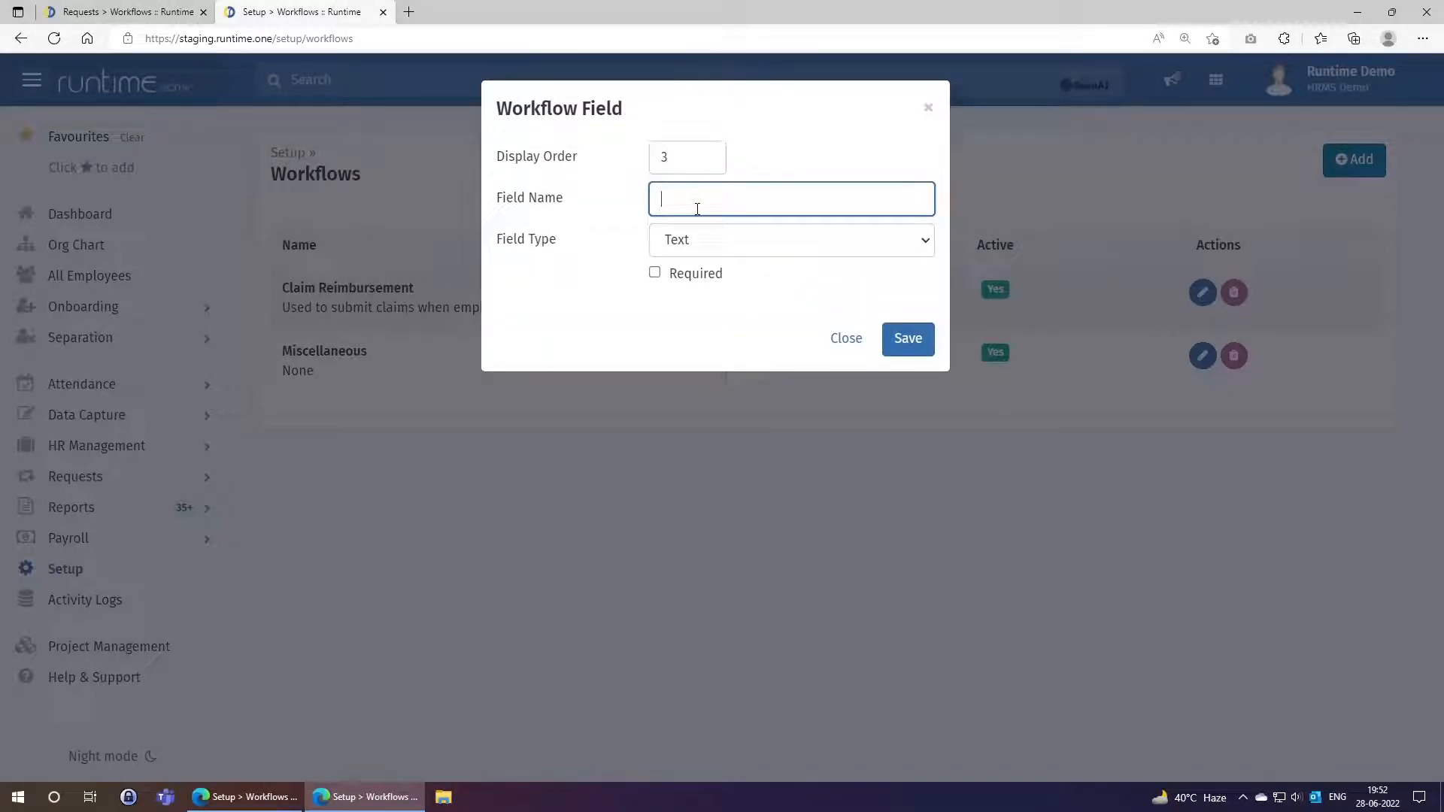
type("Mode of Transport")
left_click(719, 245)
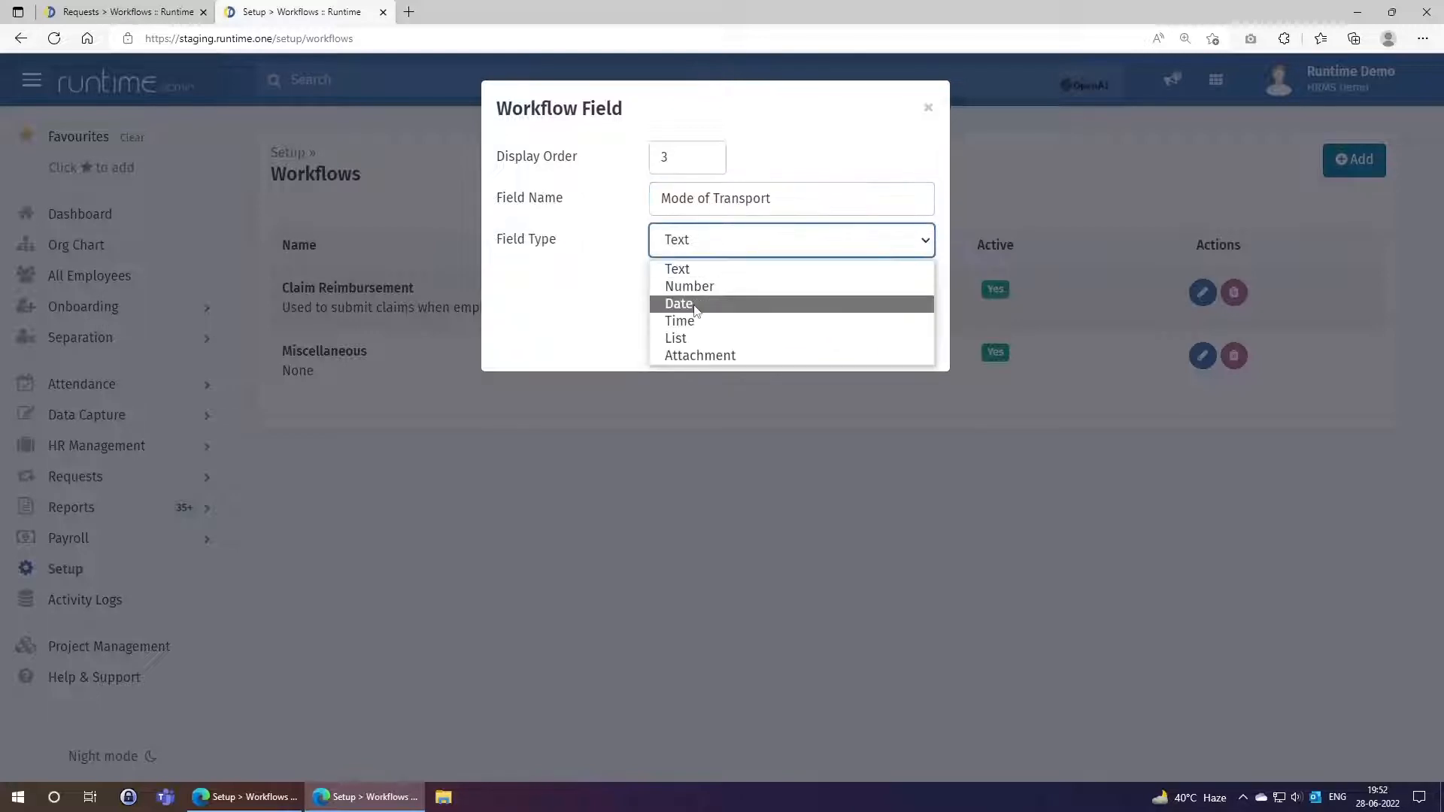
left_click(694, 344)
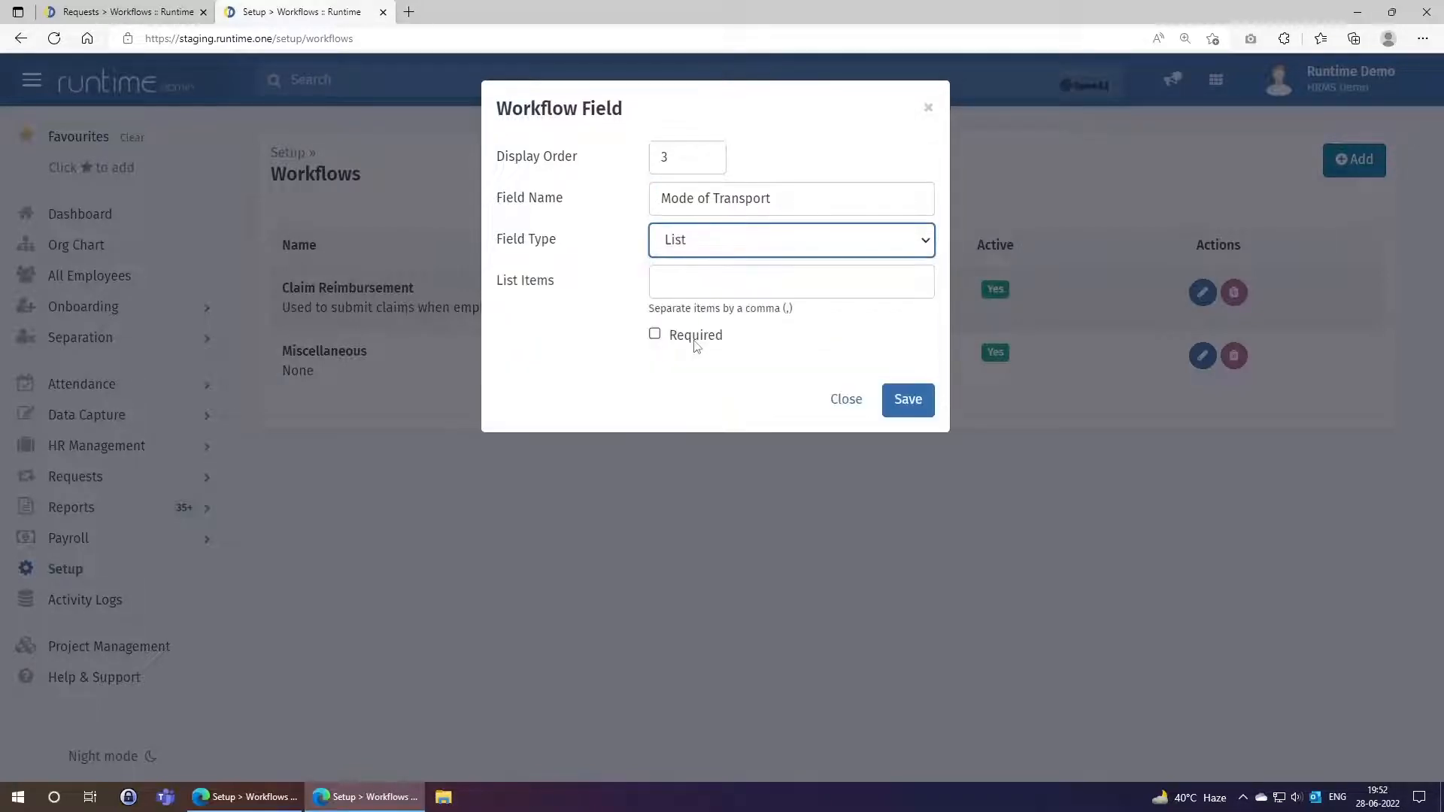
left_click(689, 279)
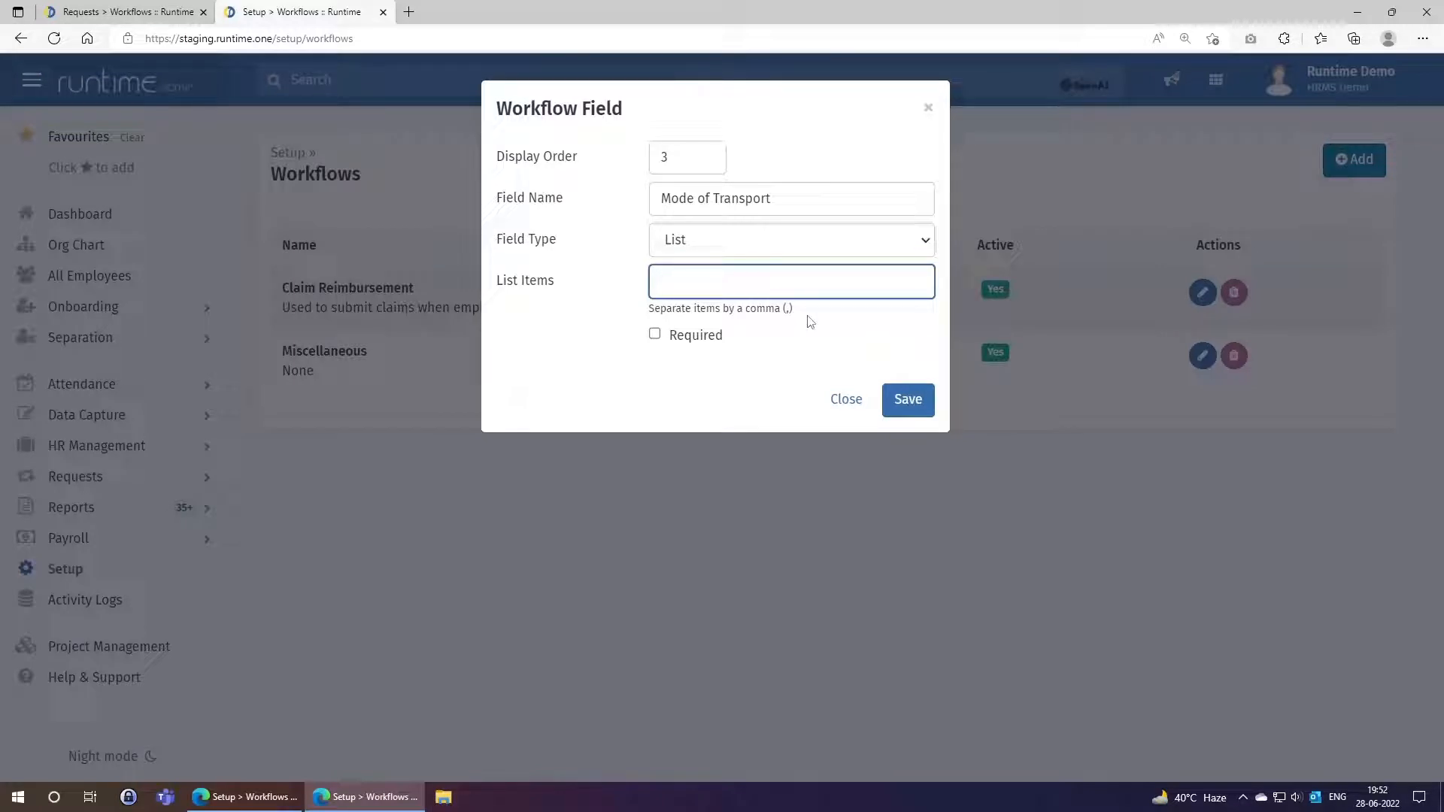
type("By Car, By Bus, By Train, By ")
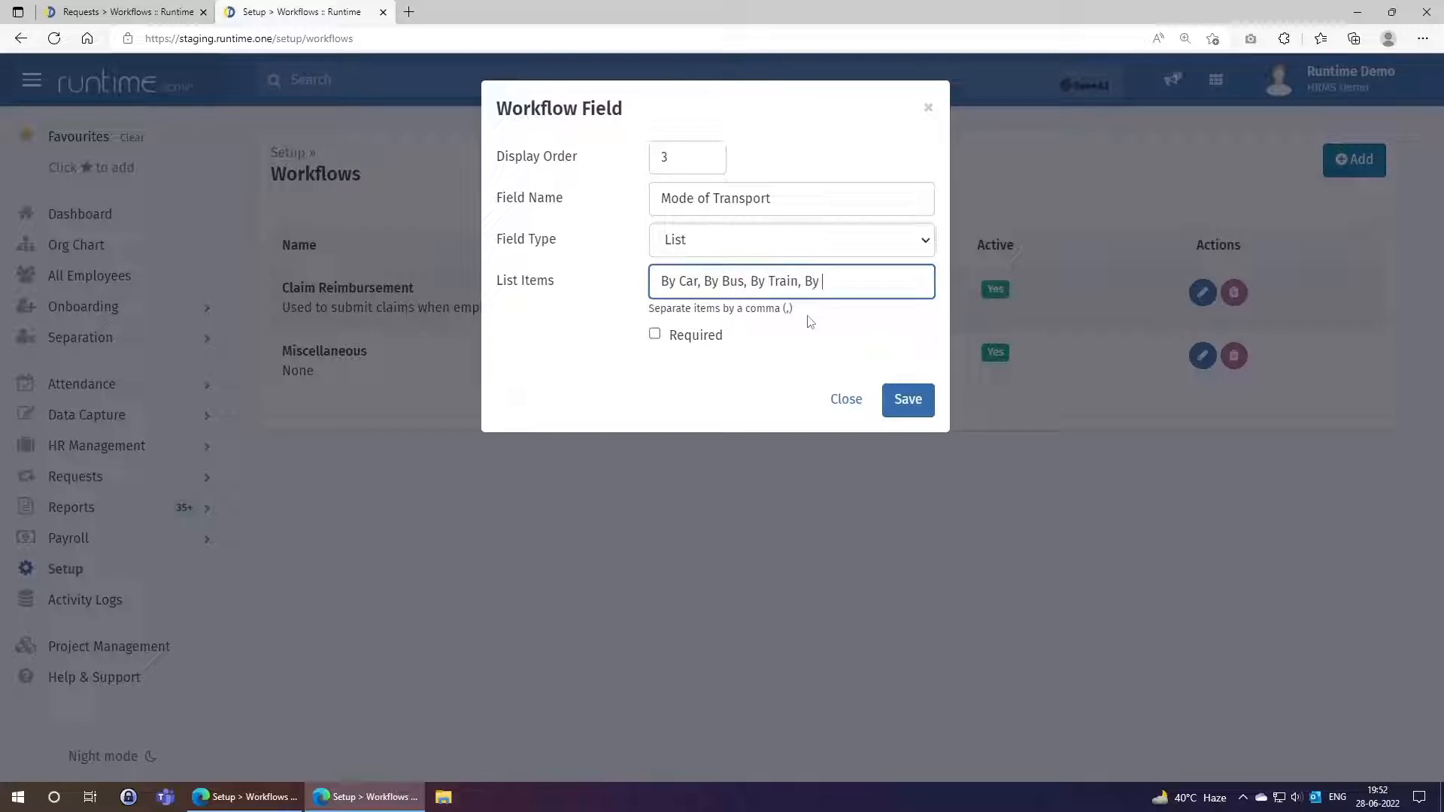
type("Flight")
left_click(696, 340)
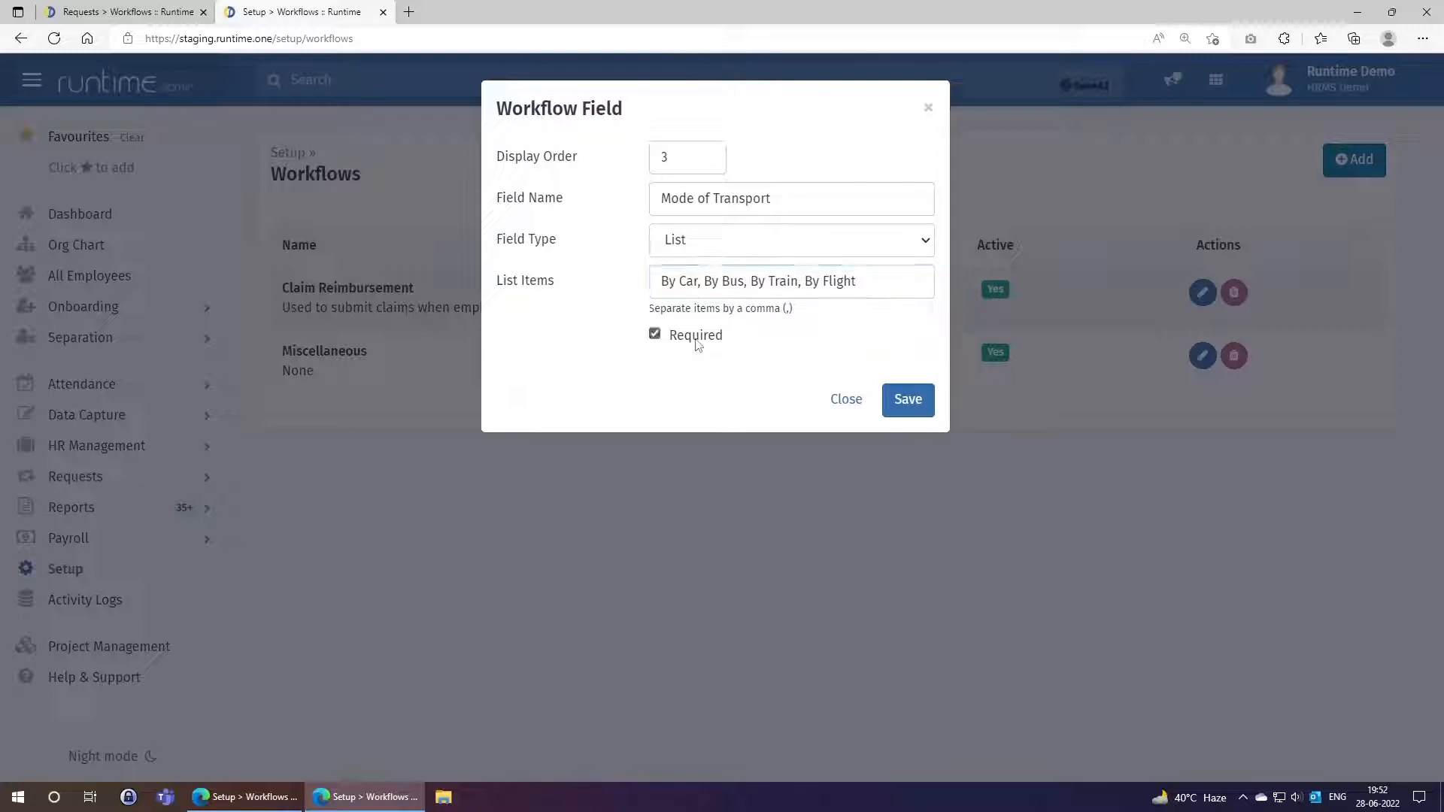
left_click(906, 400)
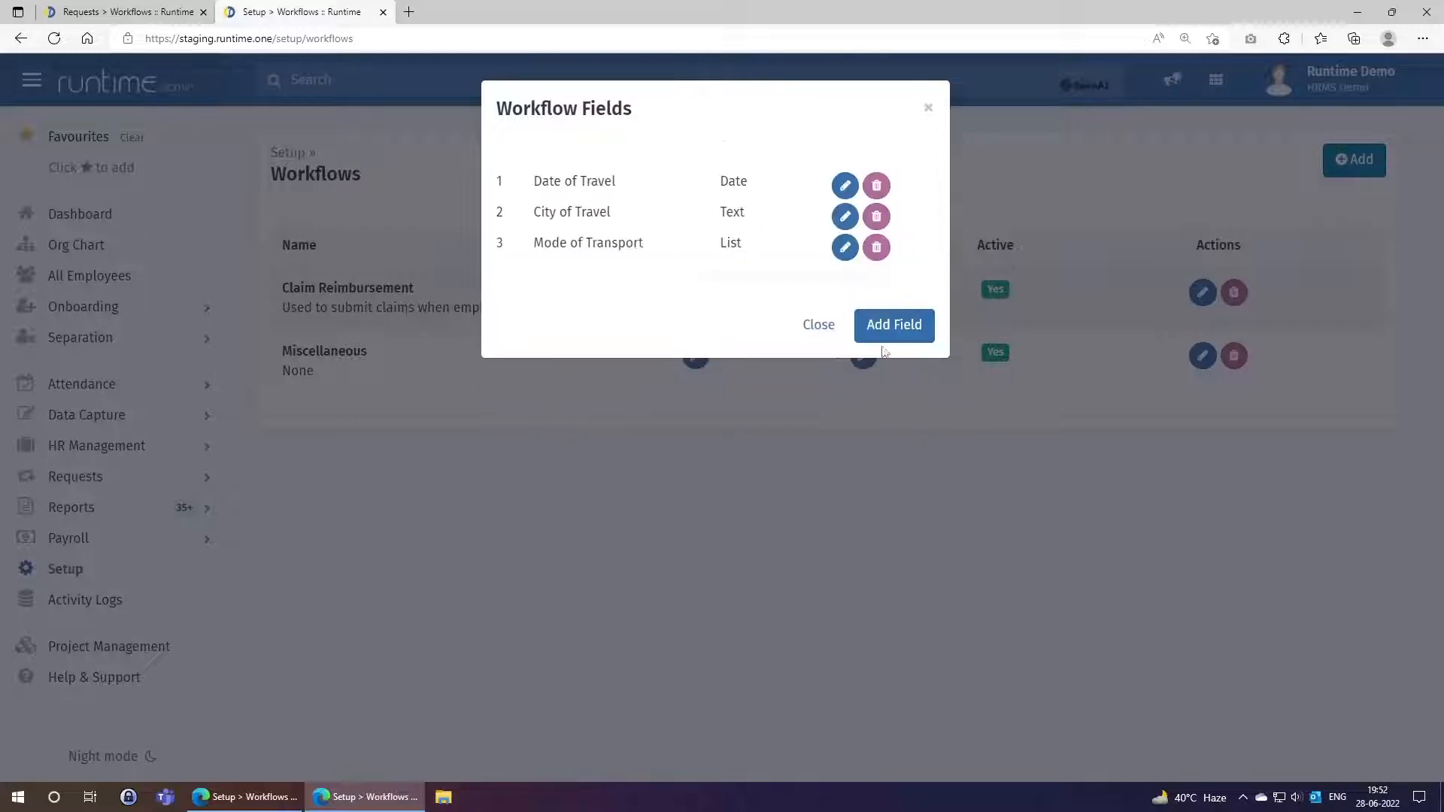
Add field 4, 'Travel Tickets', as a non-required Attachment field.
left_click(874, 325)
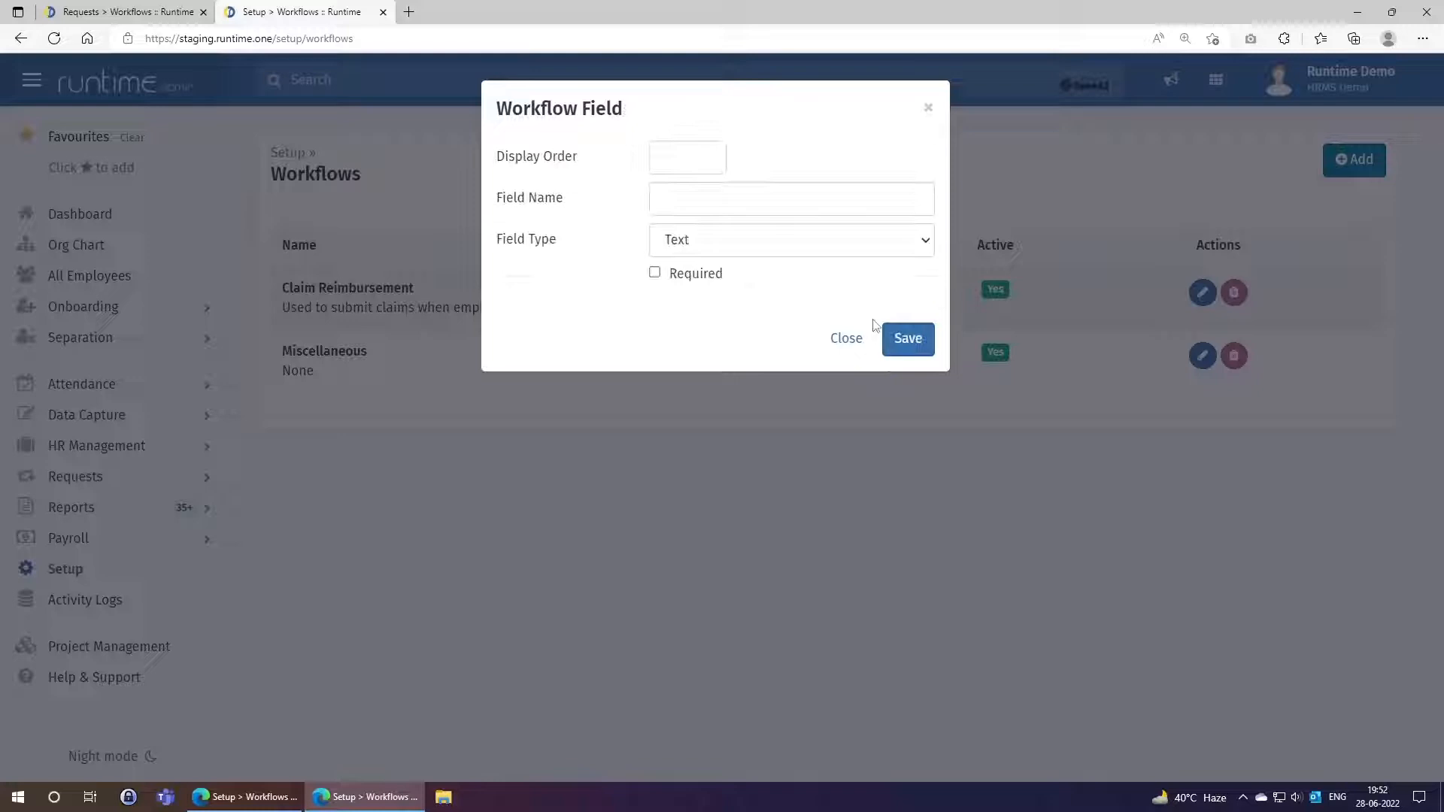
left_click(680, 160)
type("4")
left_click(681, 197)
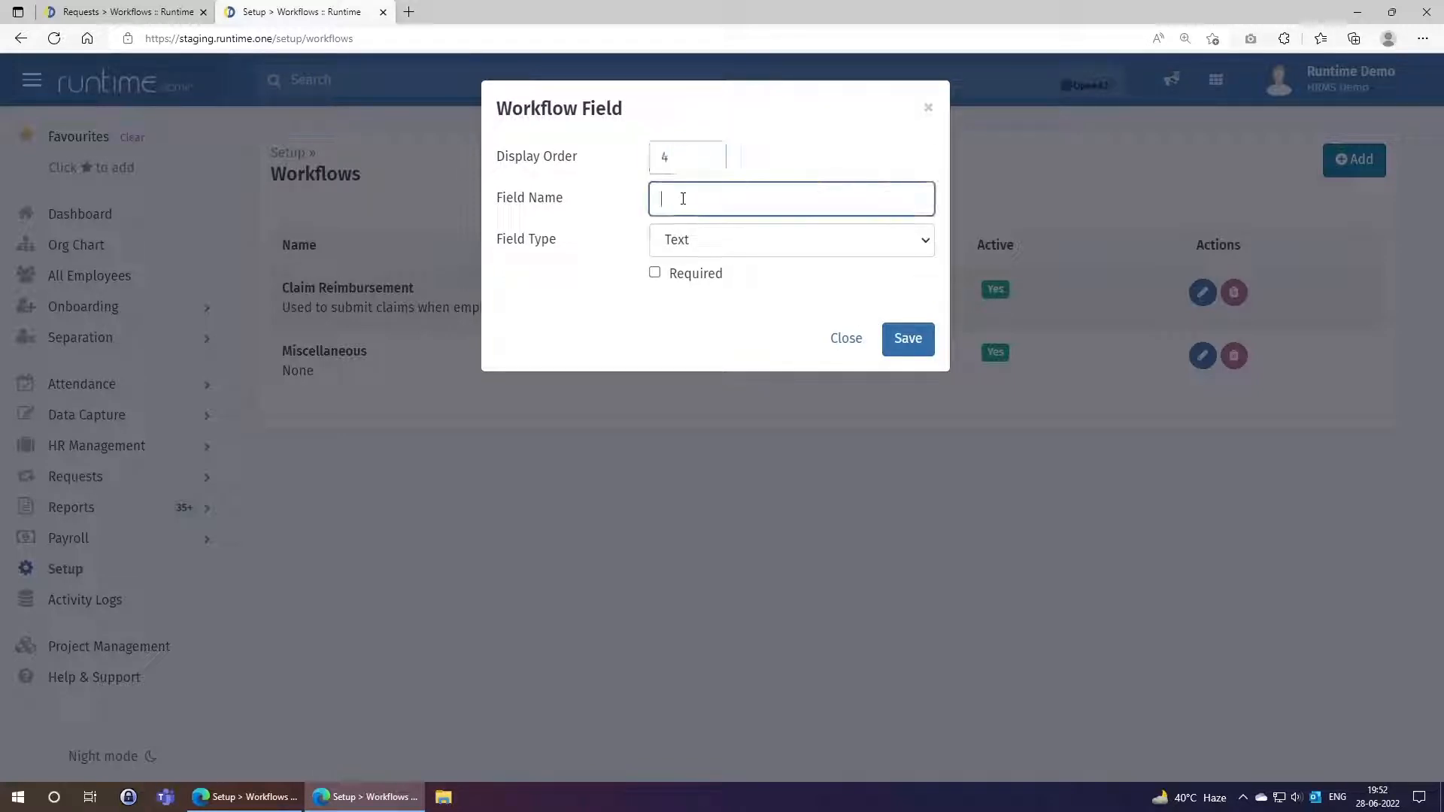
type("Travel Tickets")
left_click(720, 253)
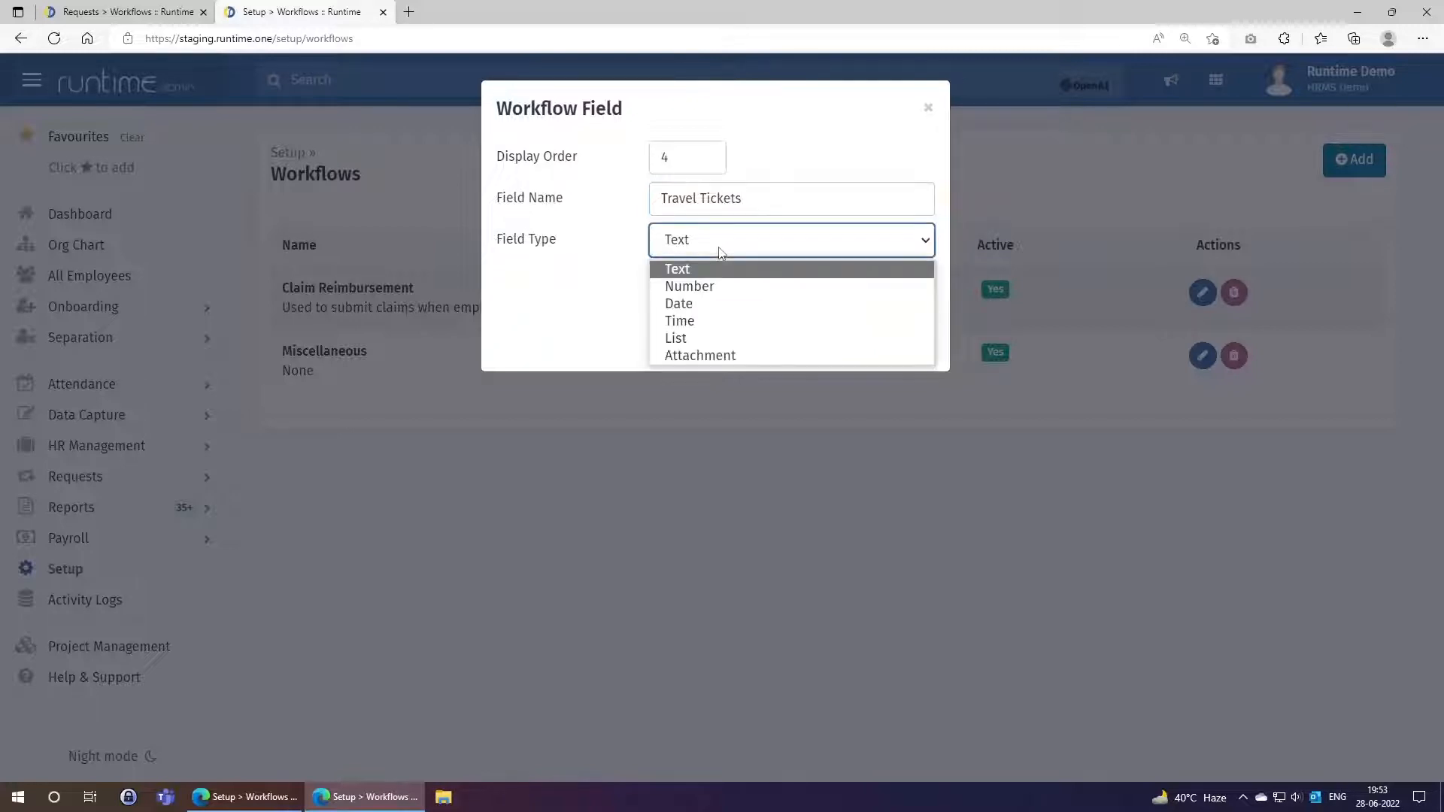
left_click(703, 355)
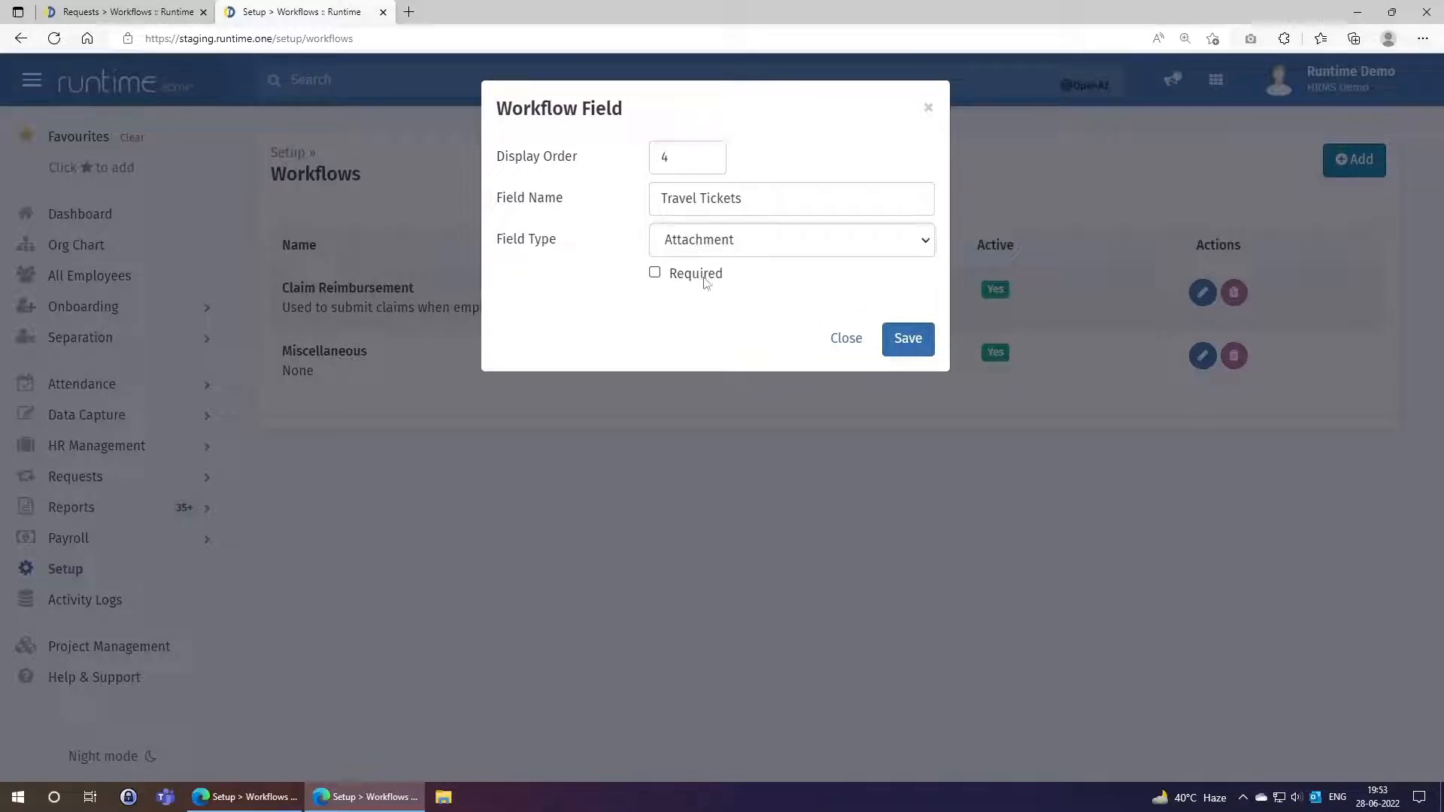
left_click(908, 340)
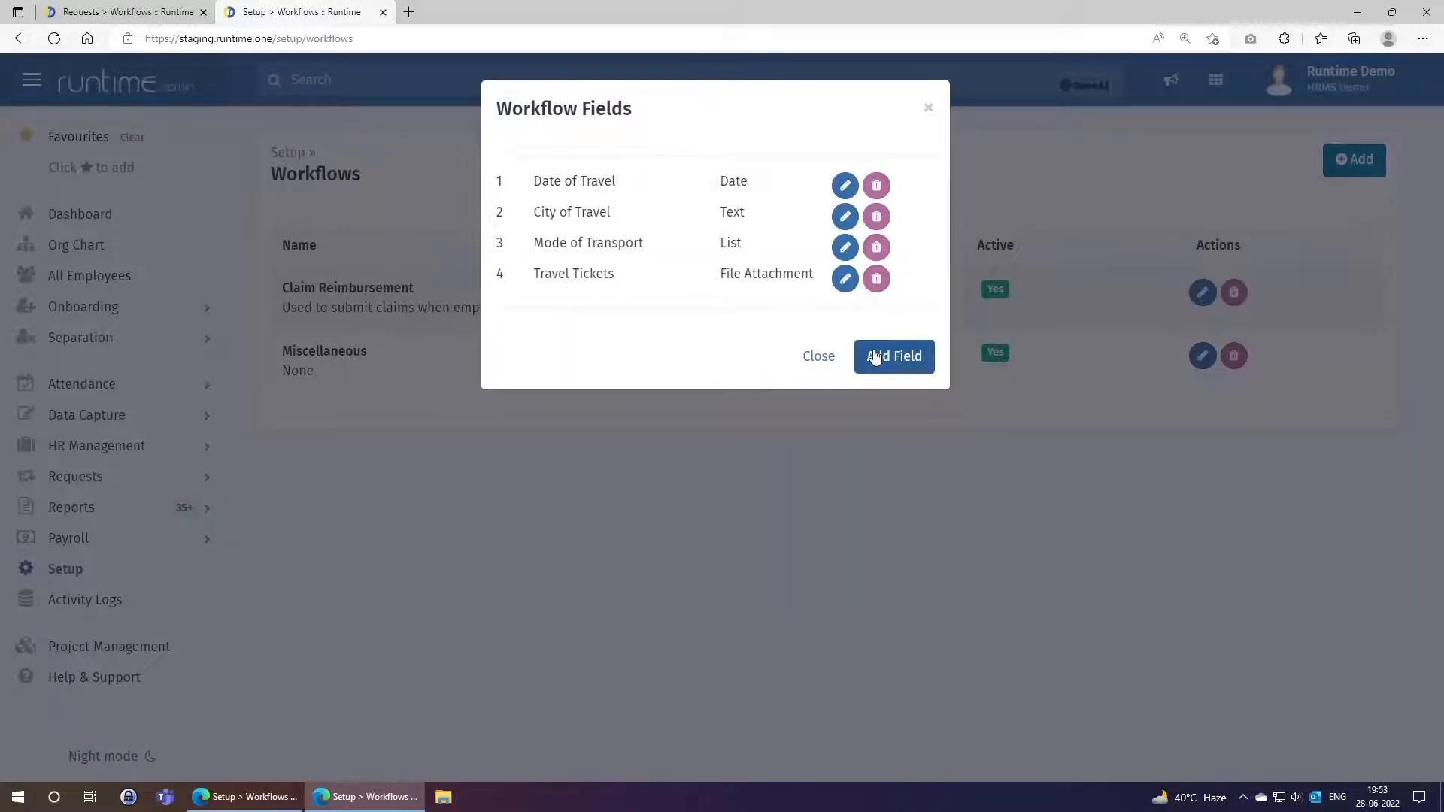
Add field 5, 'No. of Days', as a required Number field.
left_click(875, 357)
left_click(672, 158)
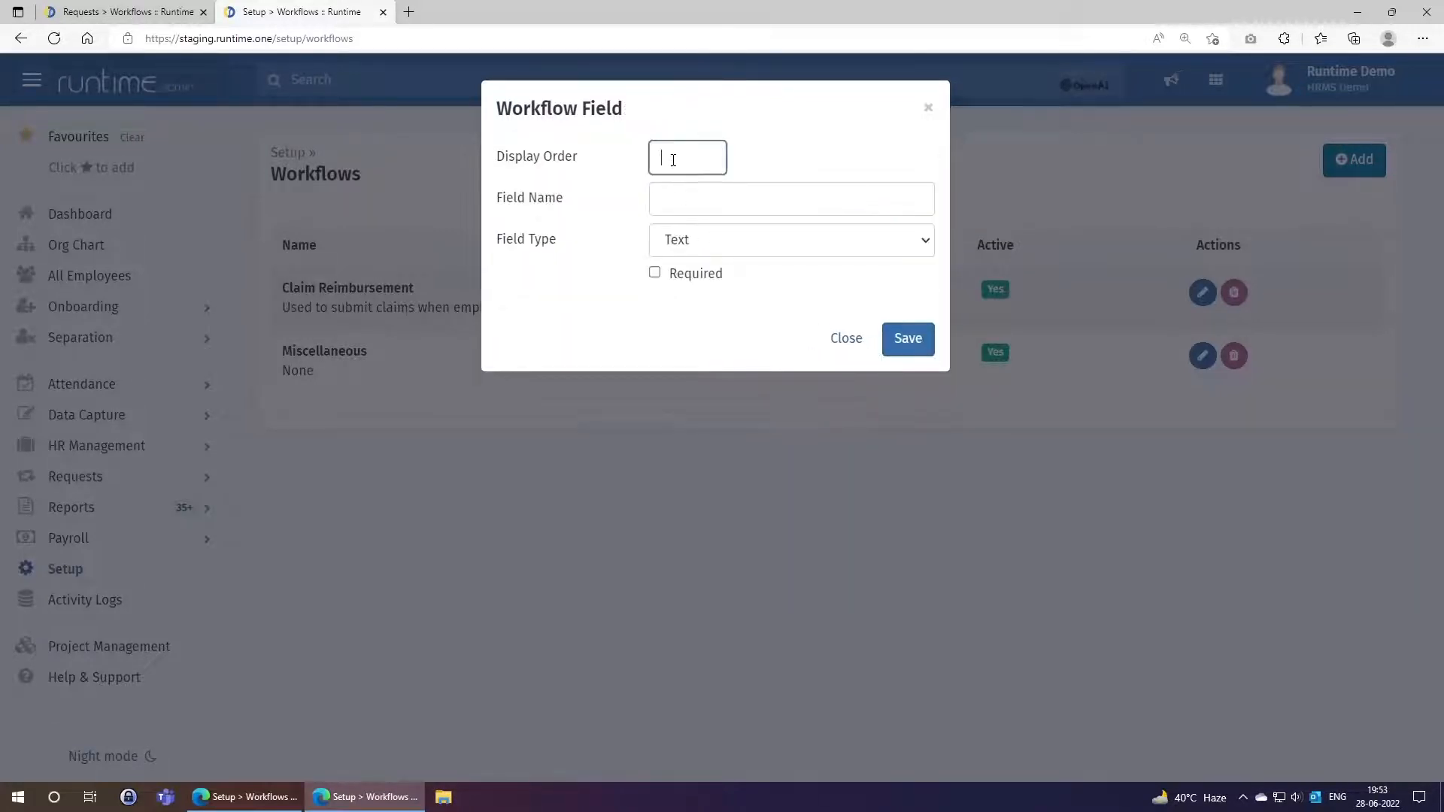
type("5")
key("Tab")
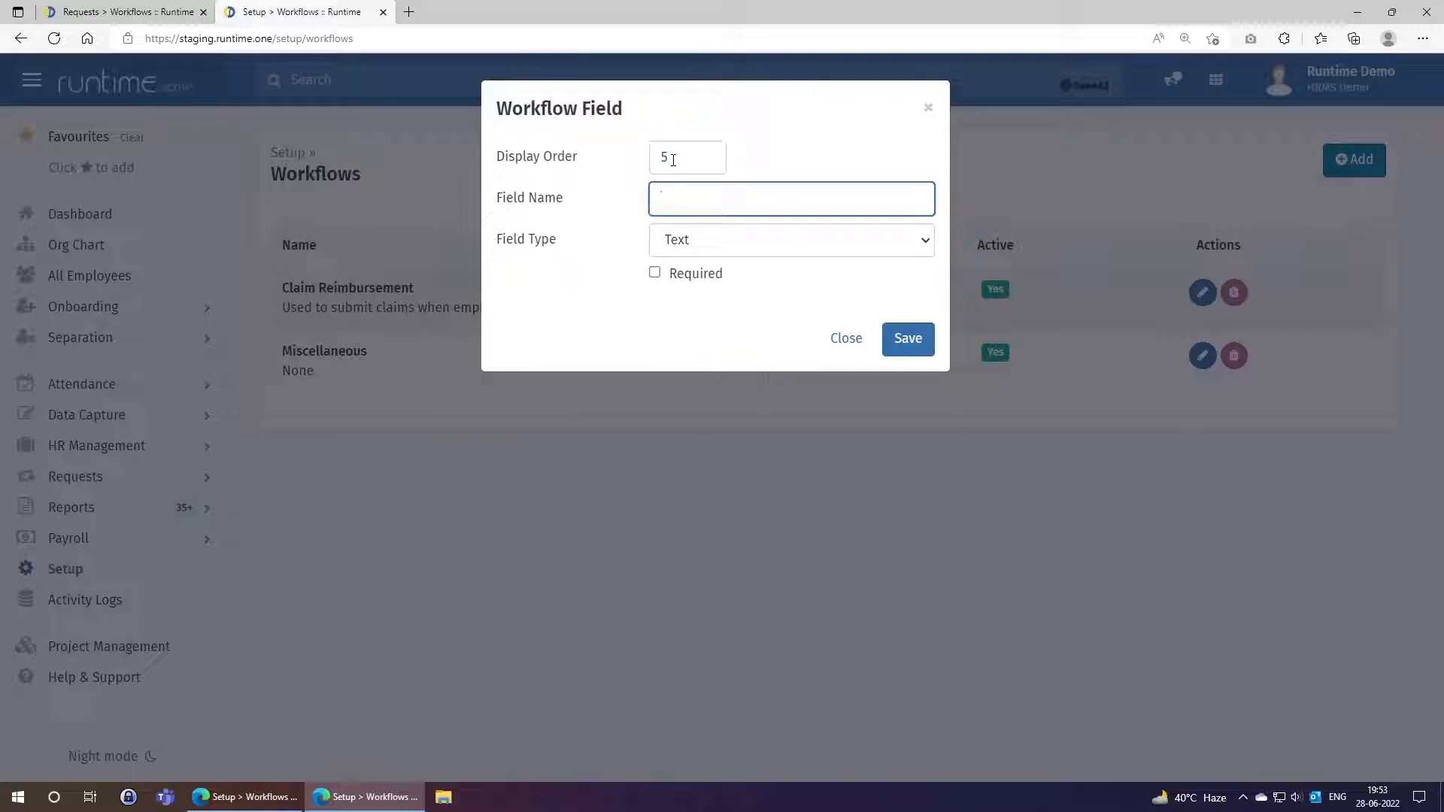
type("No. of Days")
left_click(696, 250)
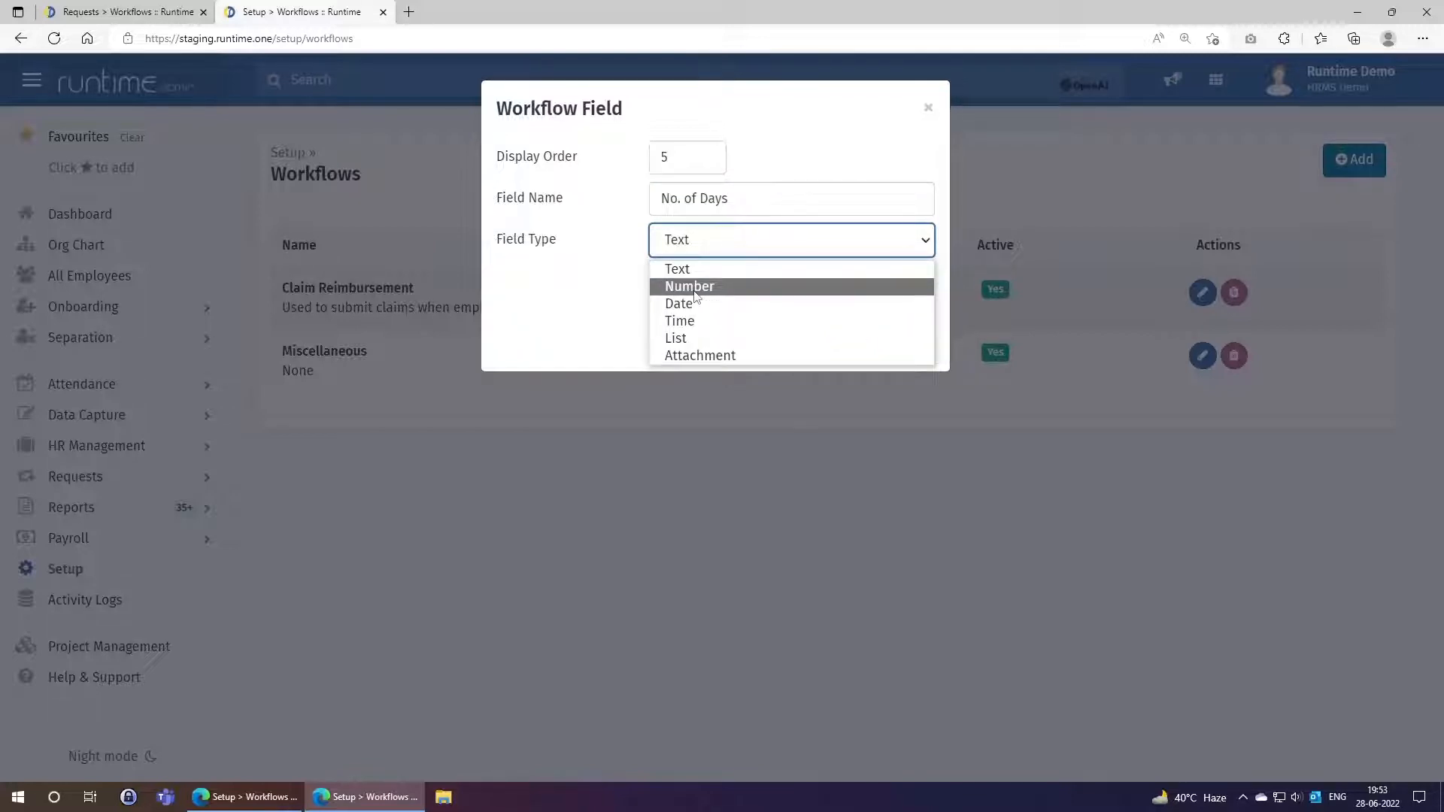
left_click(694, 294)
left_click(695, 274)
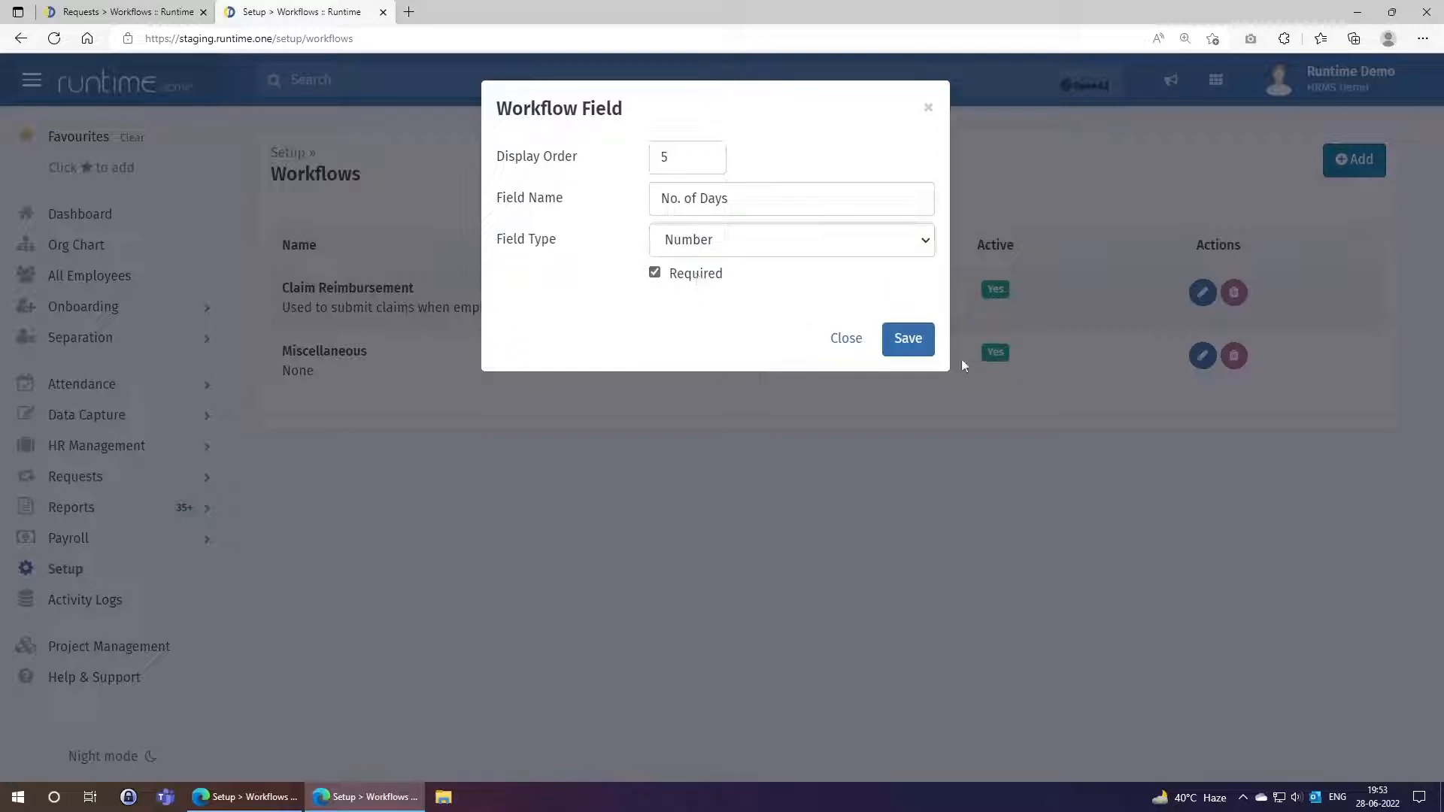
left_click(905, 342)
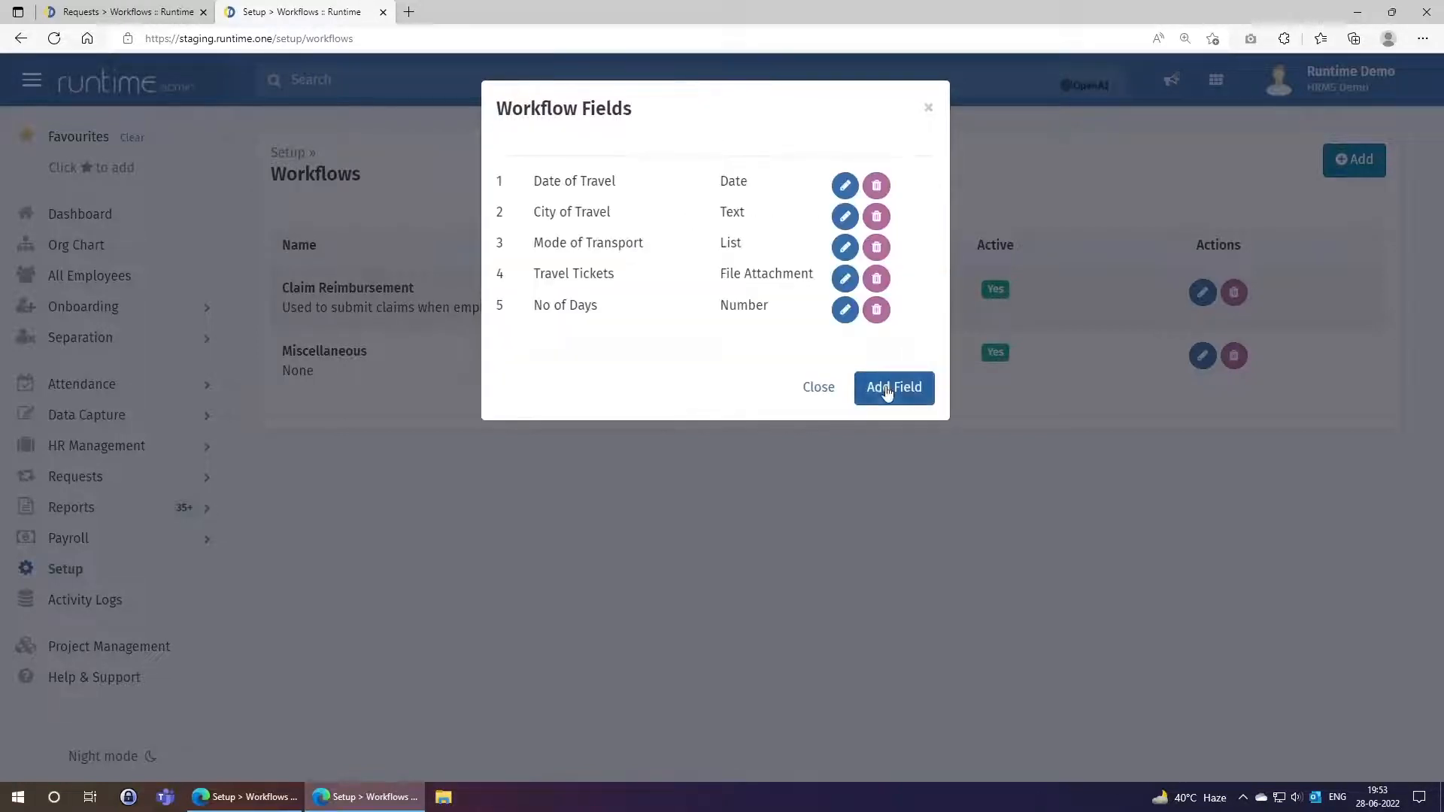
Add field 6, 'Time of Leaving HQ', as a required Time field.
left_click(886, 390)
left_click(693, 243)
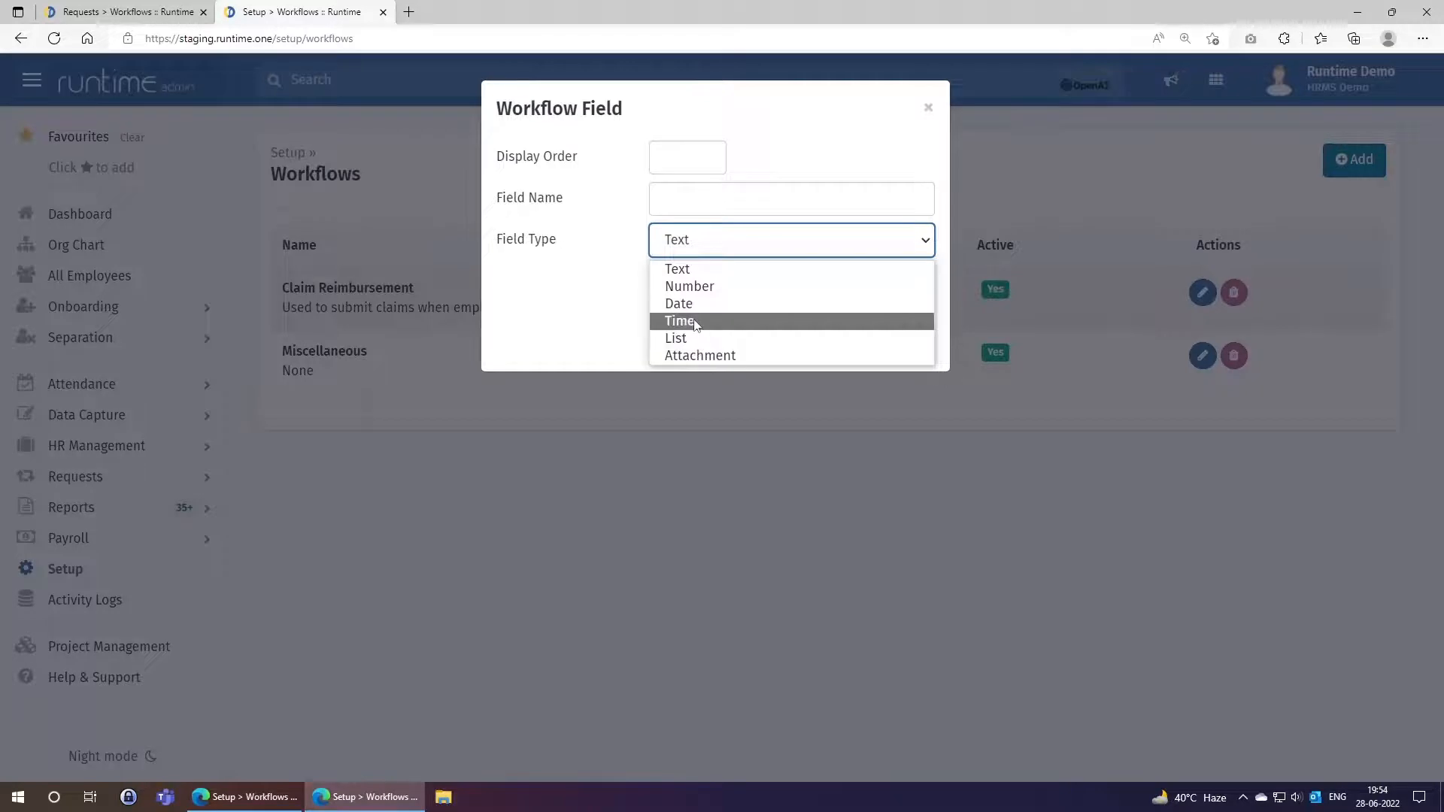
left_click(680, 167)
left_click(681, 170)
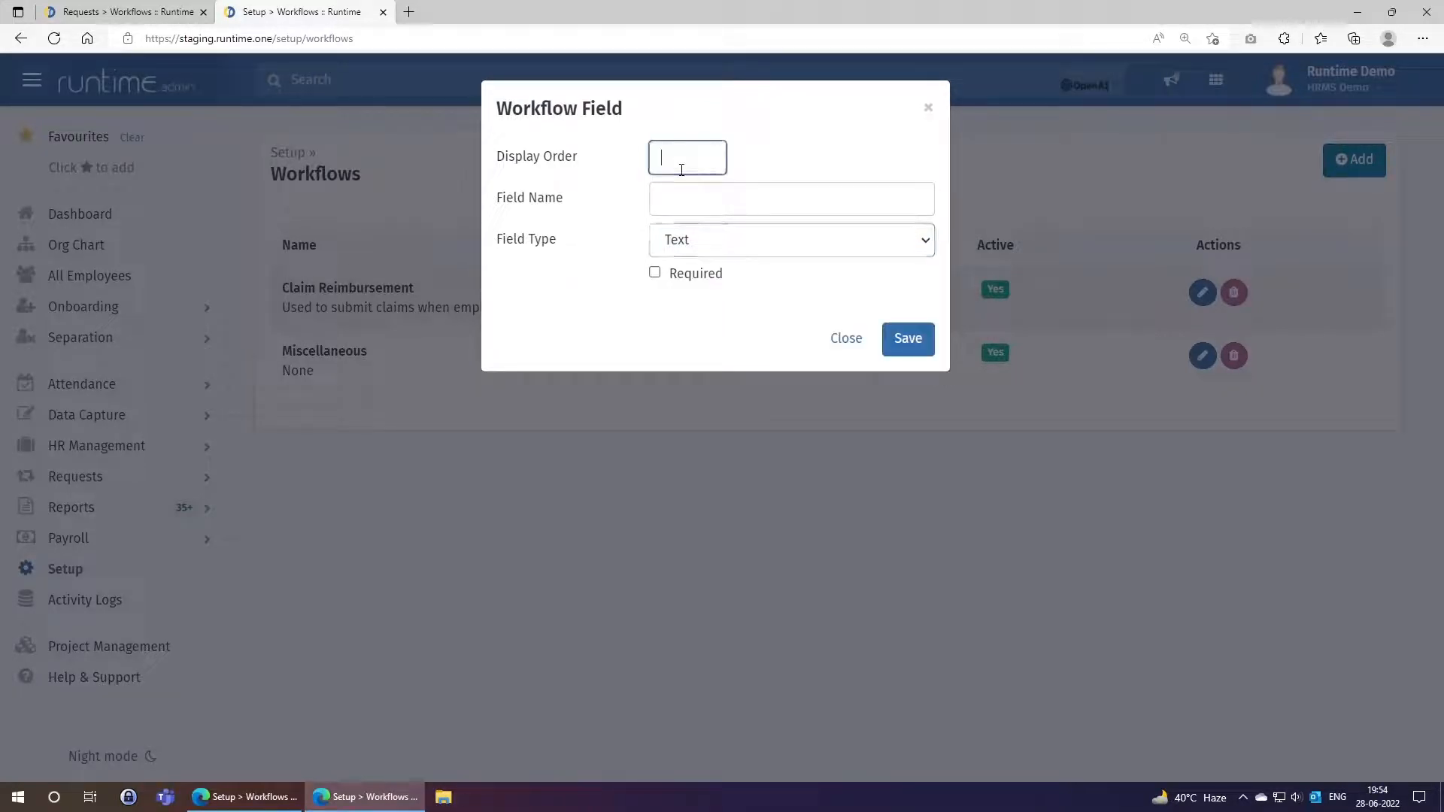
type("6")
key("Tab")
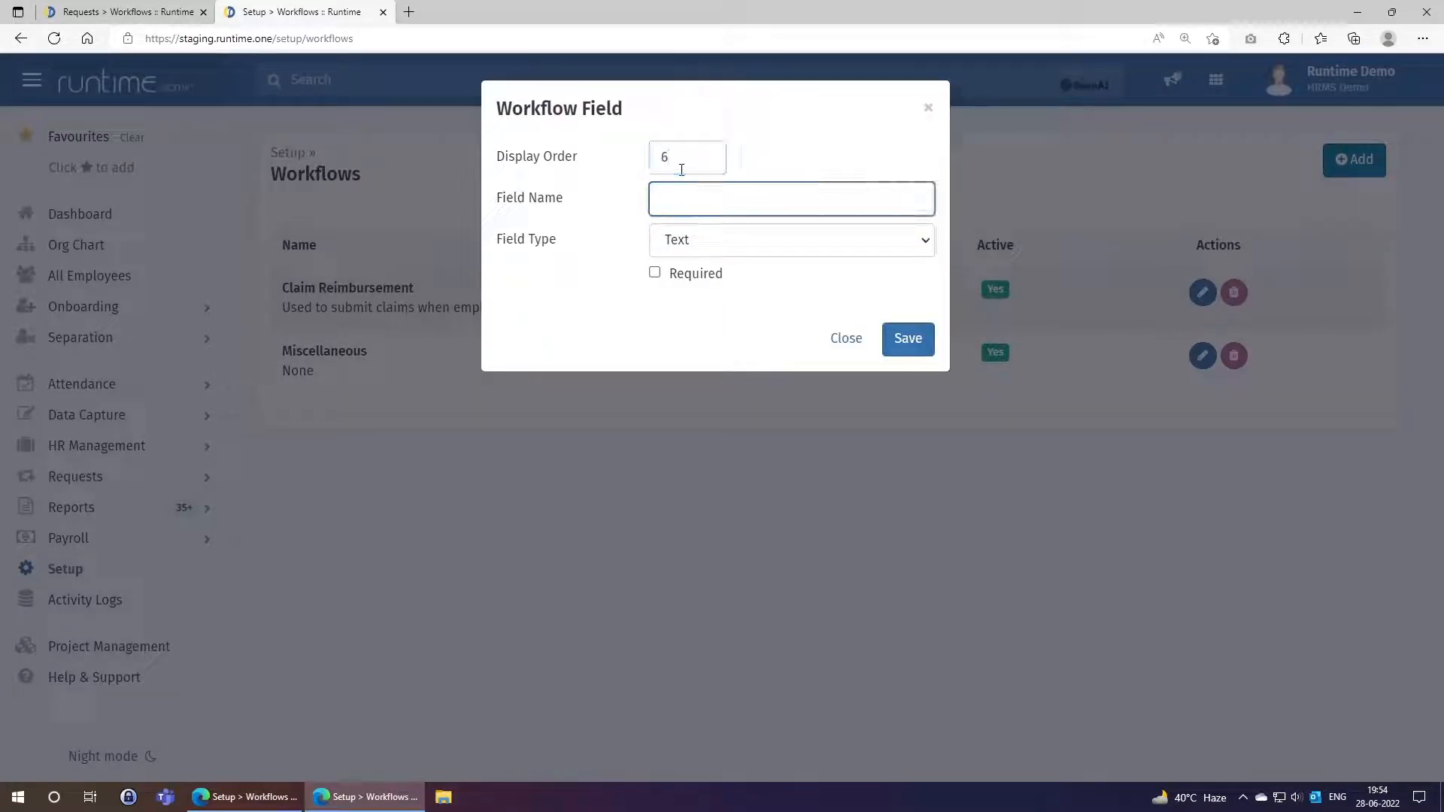
type("Time of Leaving HQ")
left_click(721, 252)
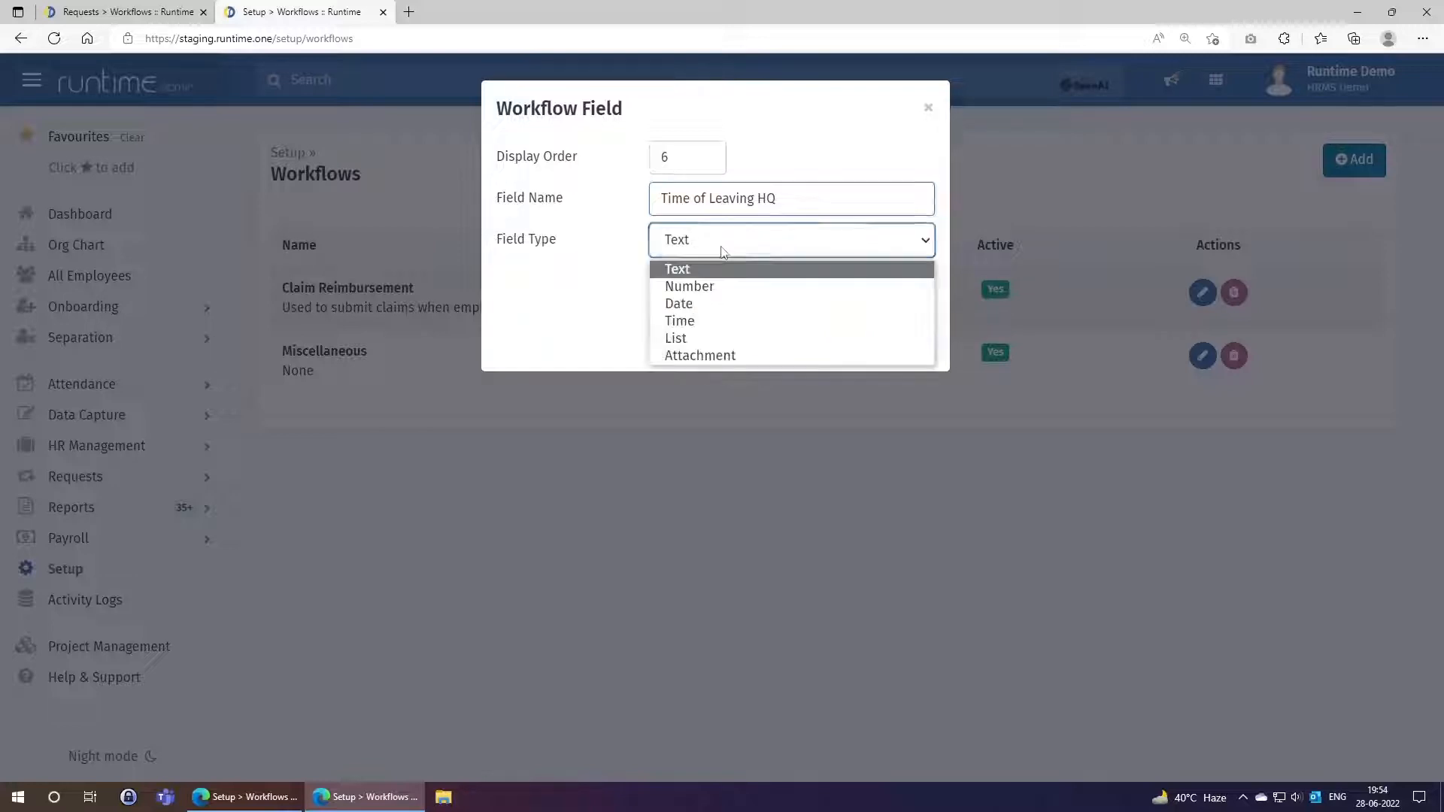
left_click(697, 329)
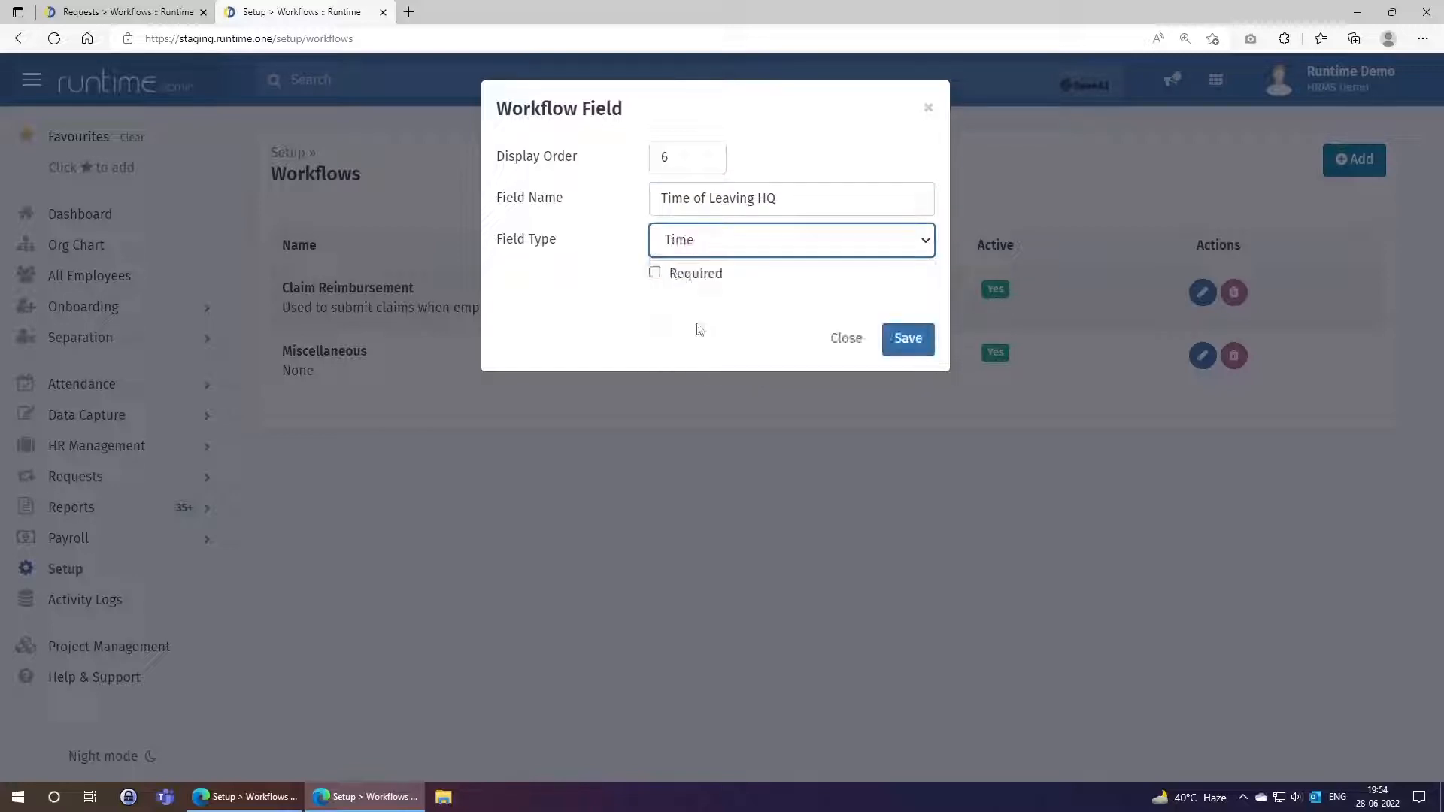
left_click(684, 280)
left_click(907, 339)
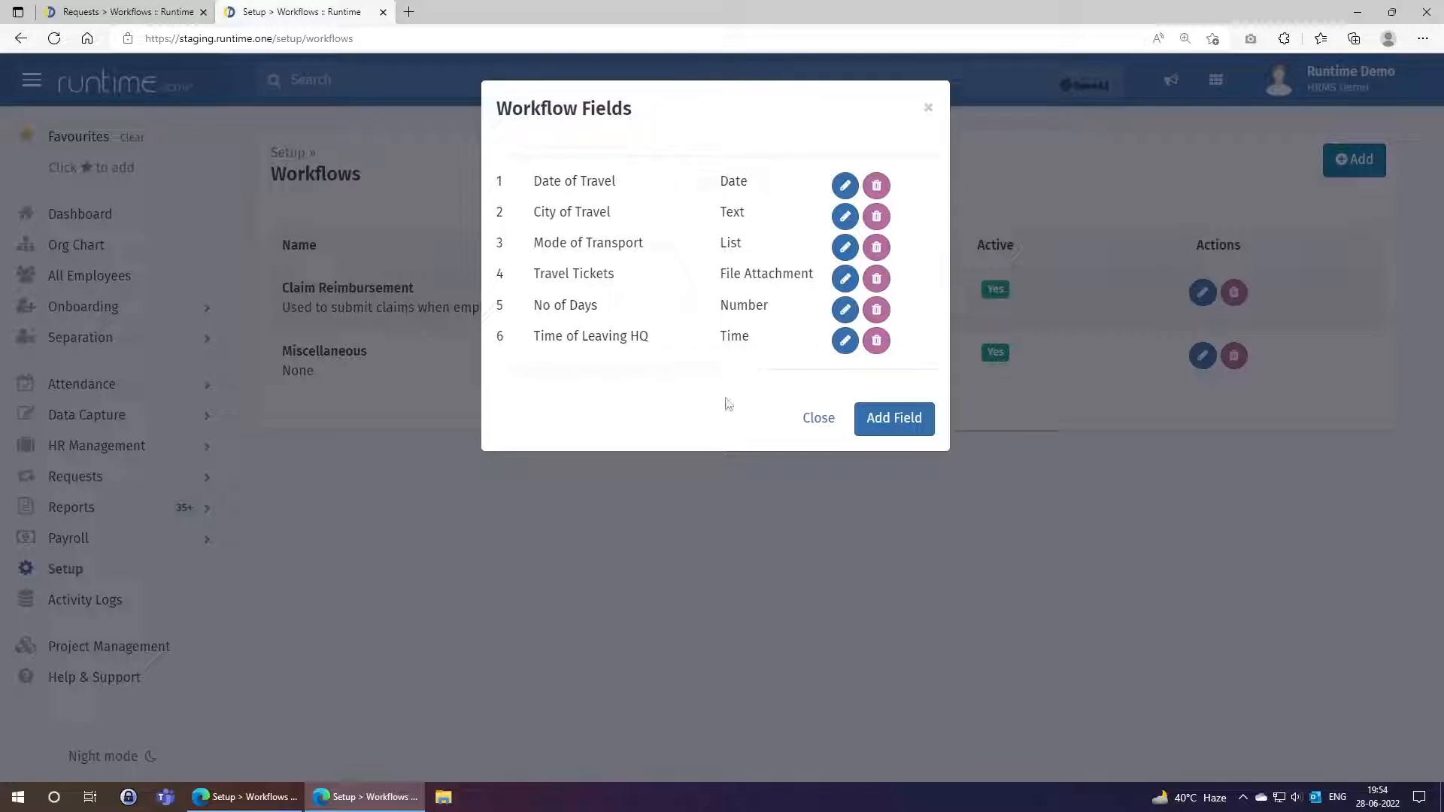
Open one more field form and cancel it without adding anything.
left_click(901, 420)
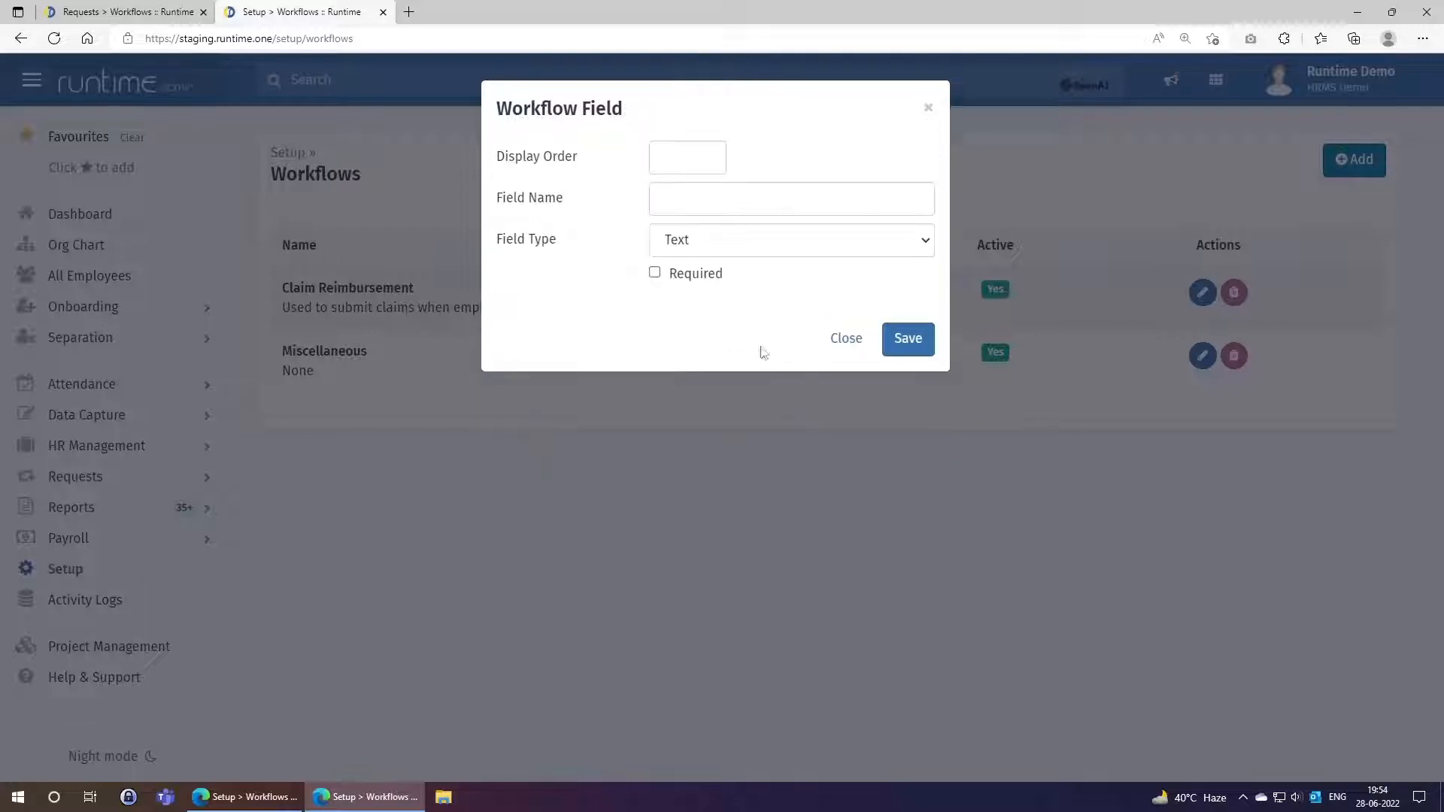
left_click(722, 249)
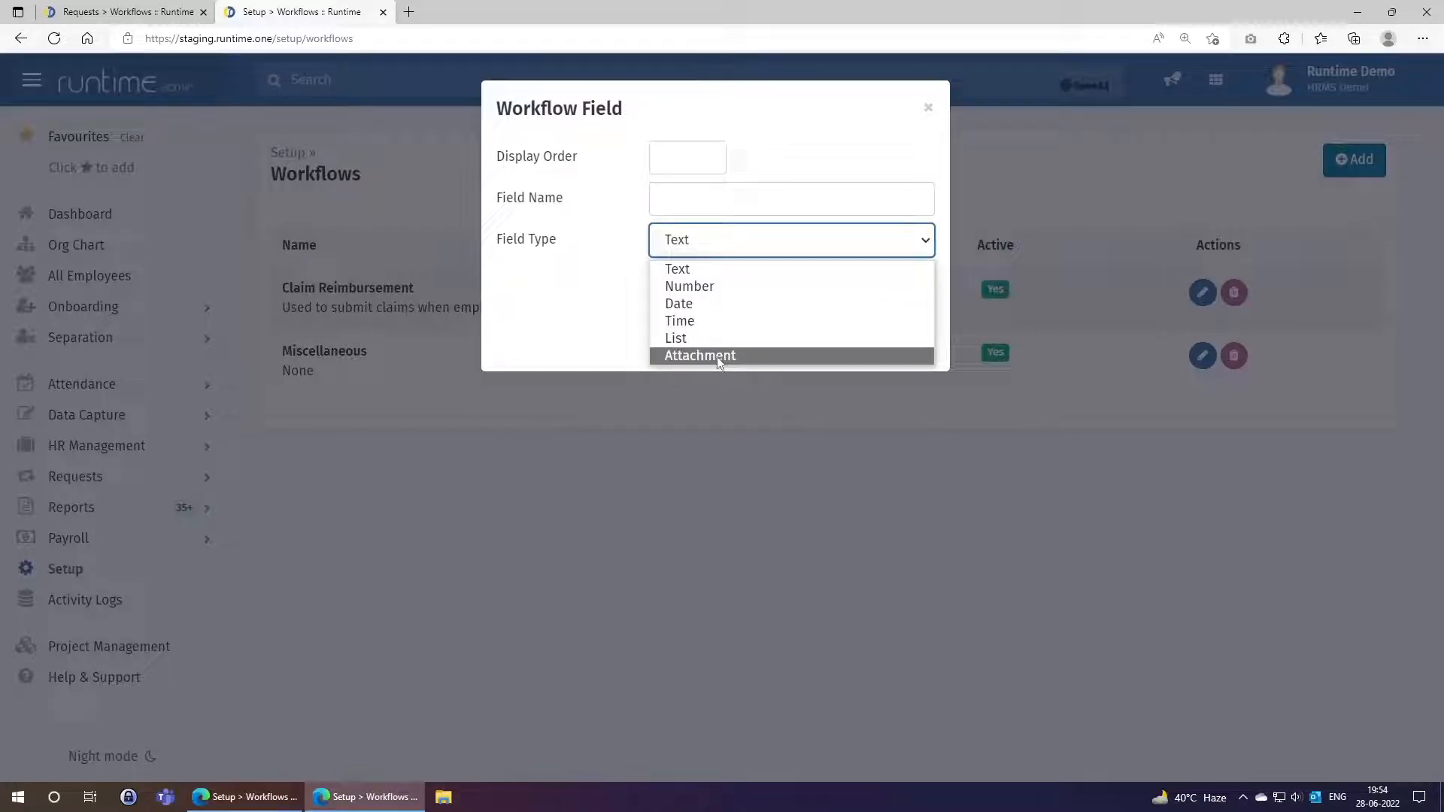
left_click(572, 264)
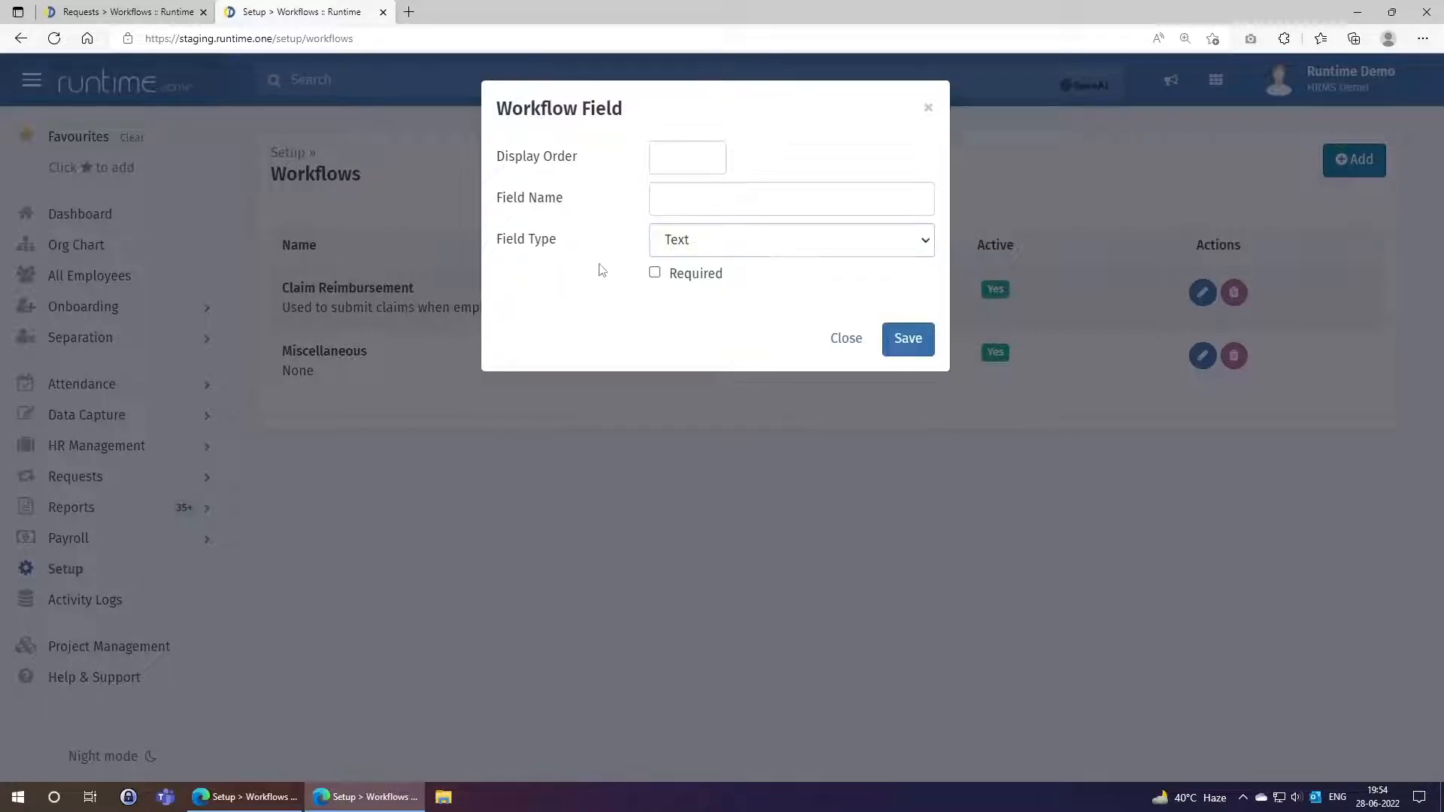
left_click(845, 339)
Refresh the Workflows page and confirm Claim Reimbursement now shows 6 fields.
right_click(745, 297)
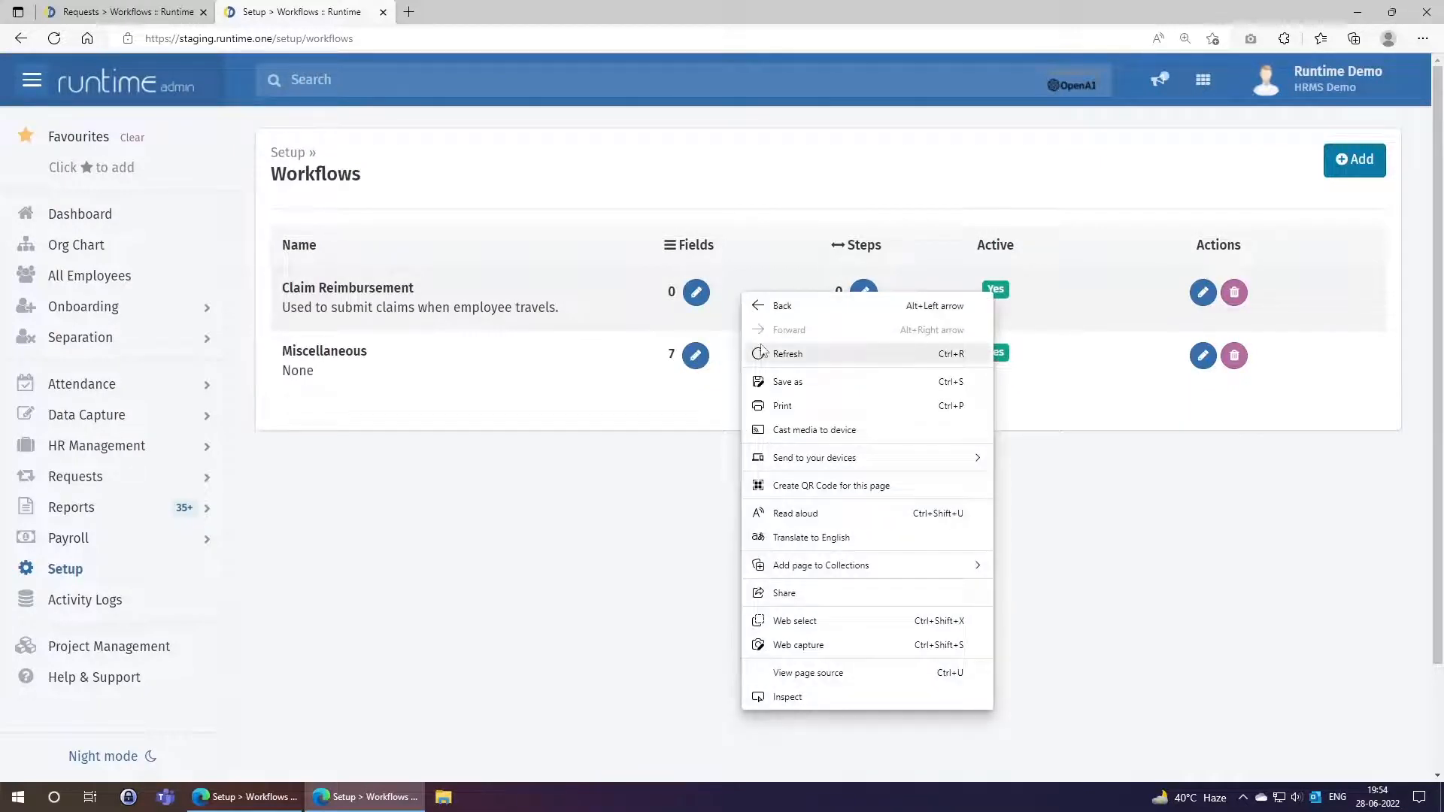
left_click(761, 352)
double_click(671, 292)
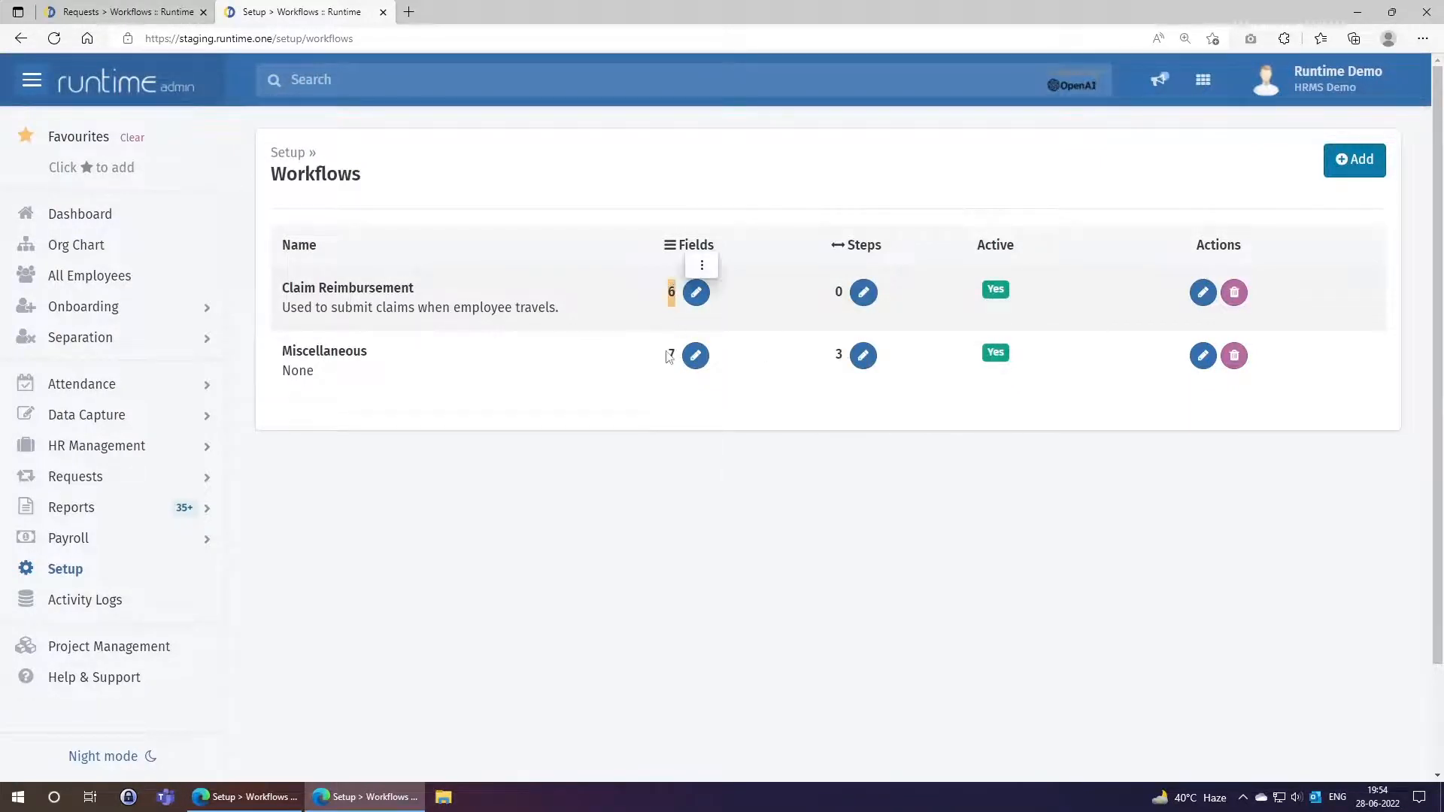
left_click(502, 325)
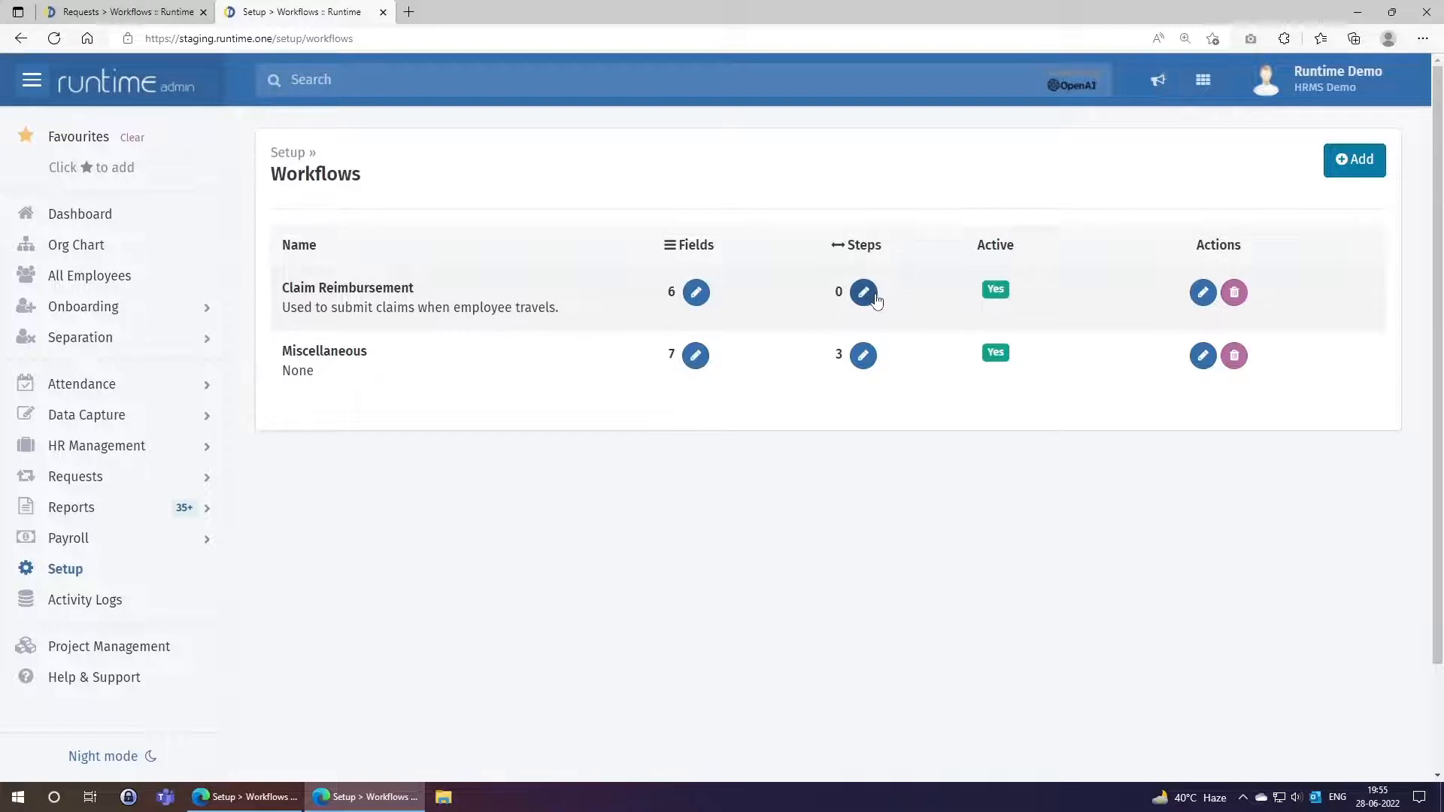
Add step 1, 'Manager Approval', with the Send to Manager action.
left_click(860, 295)
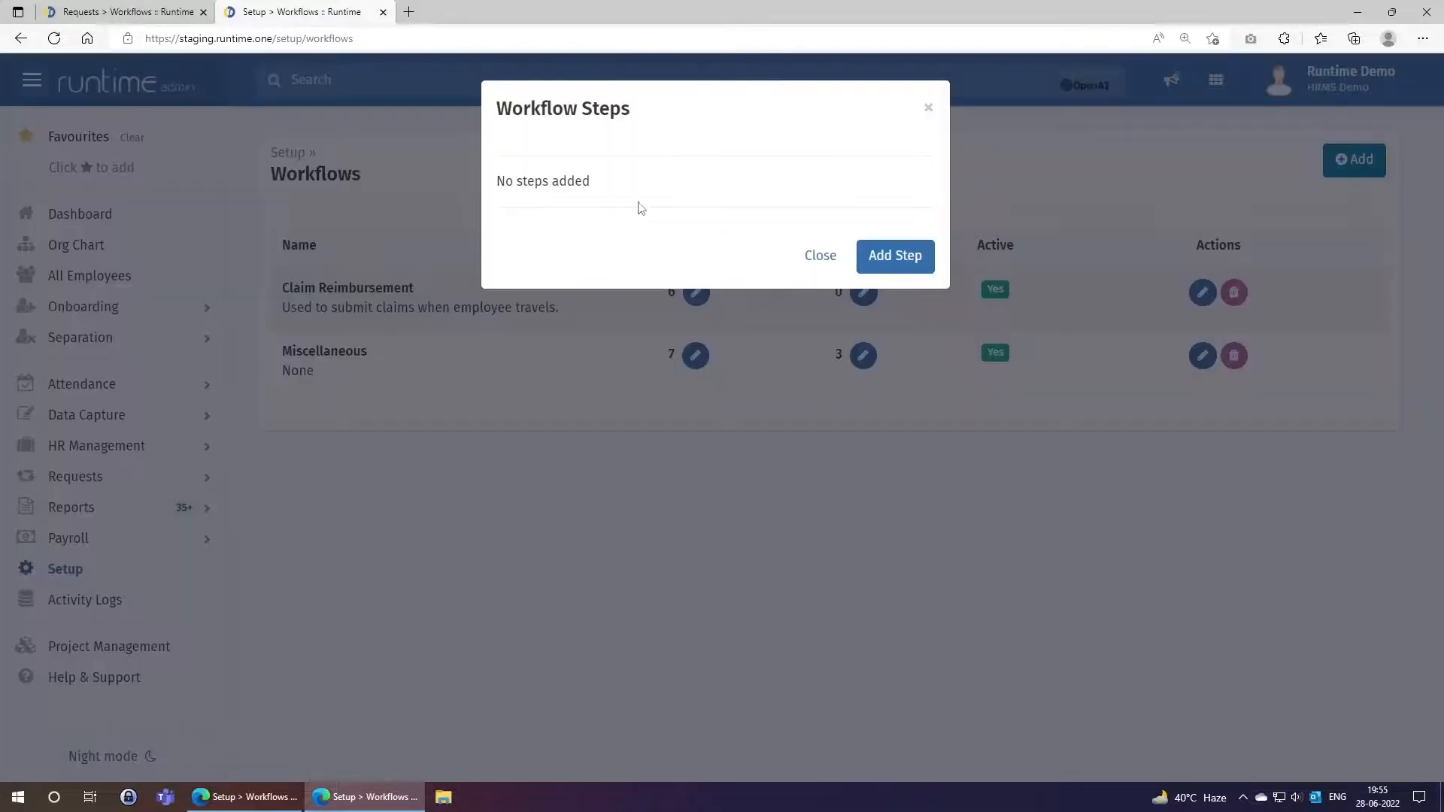
left_click(870, 256)
left_click(668, 166)
type("1")
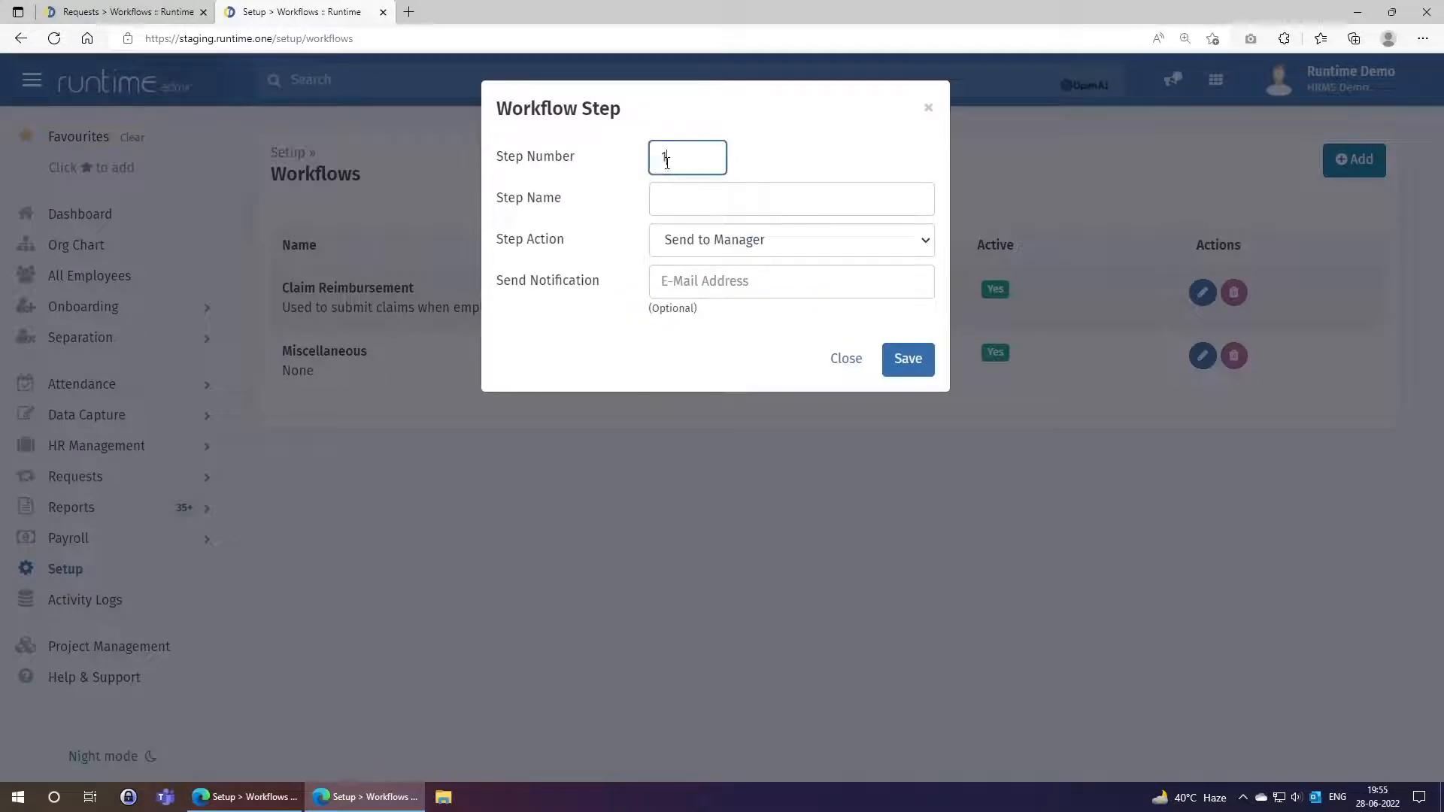
left_click(680, 199)
type("Manager")
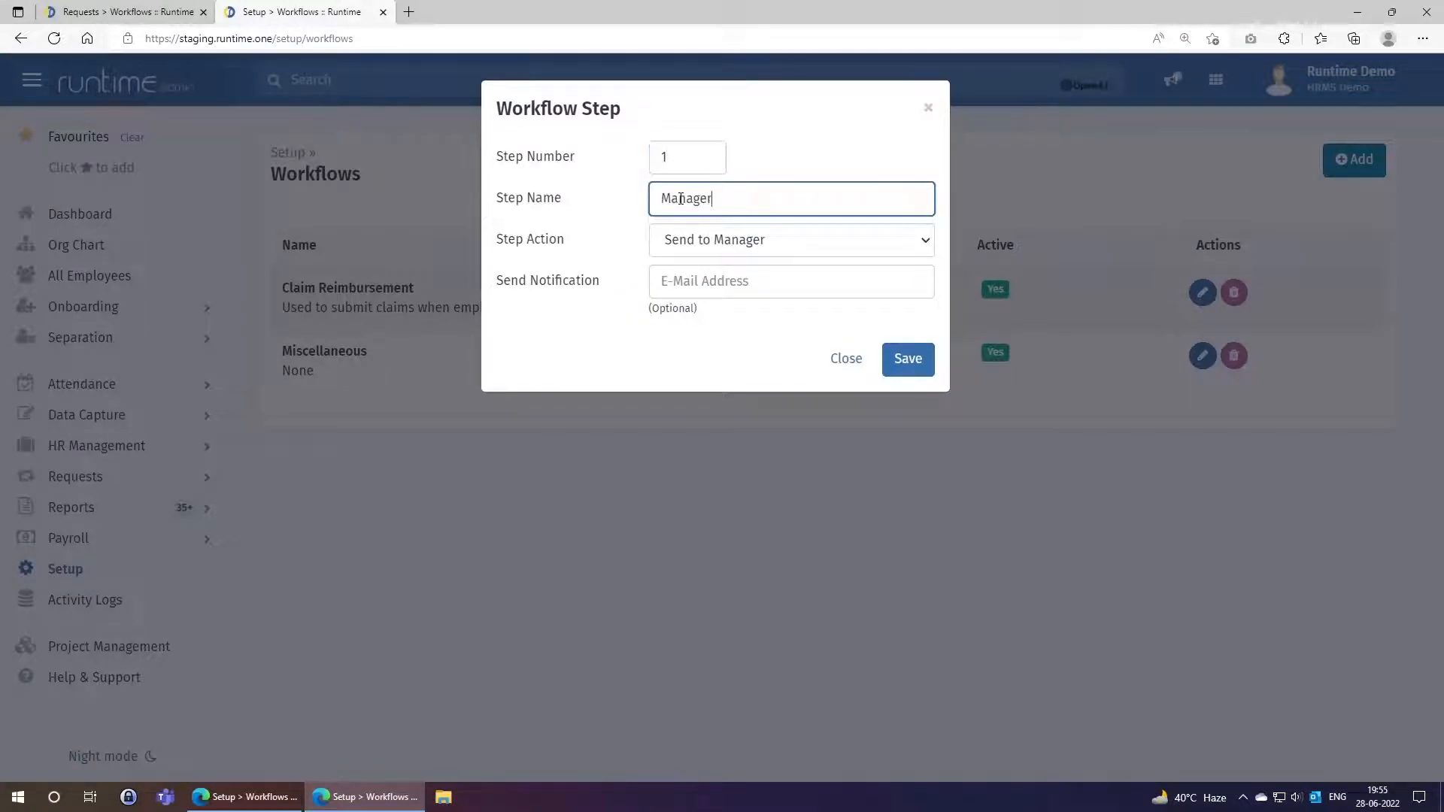
type(" Approval")
left_click(726, 244)
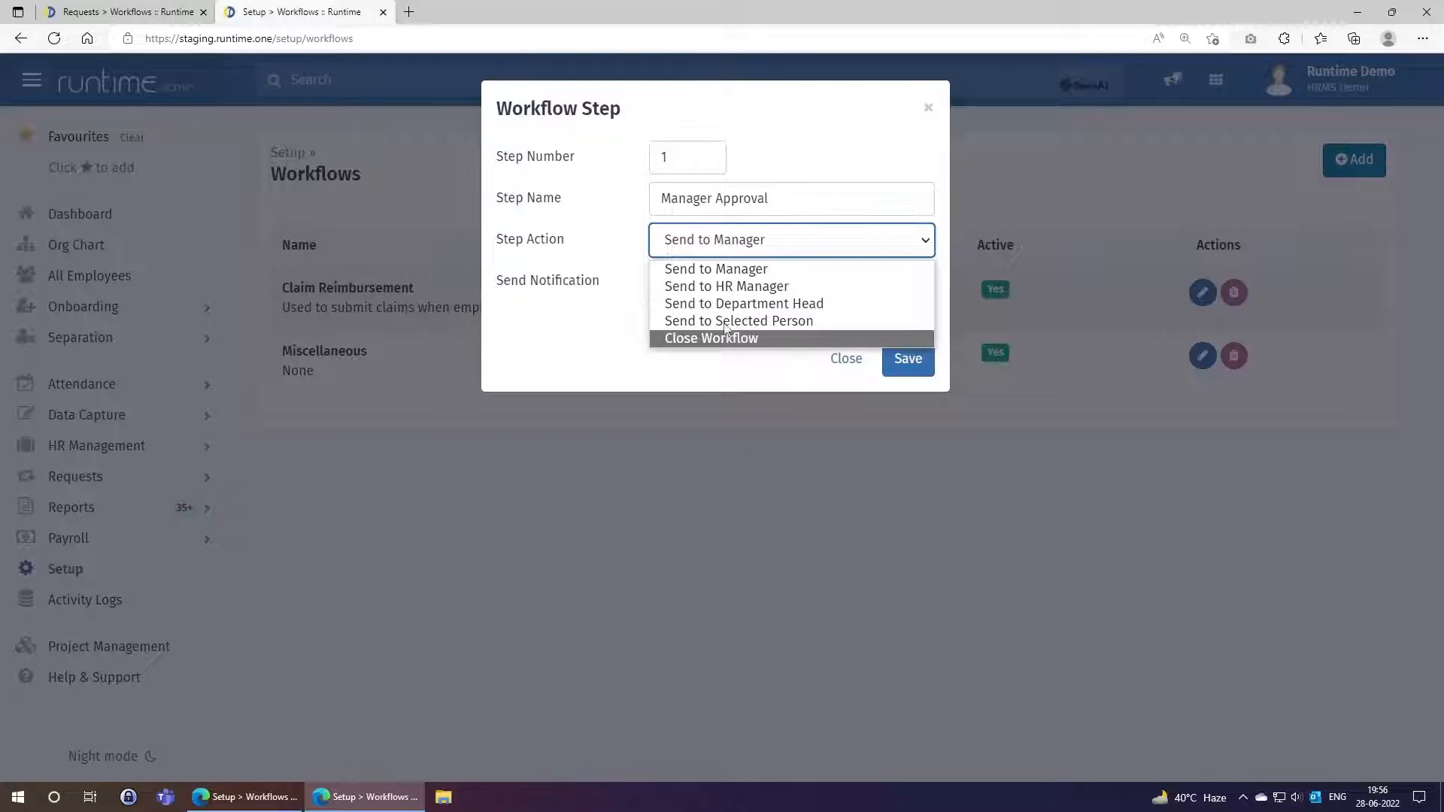
left_click(735, 270)
left_click(735, 286)
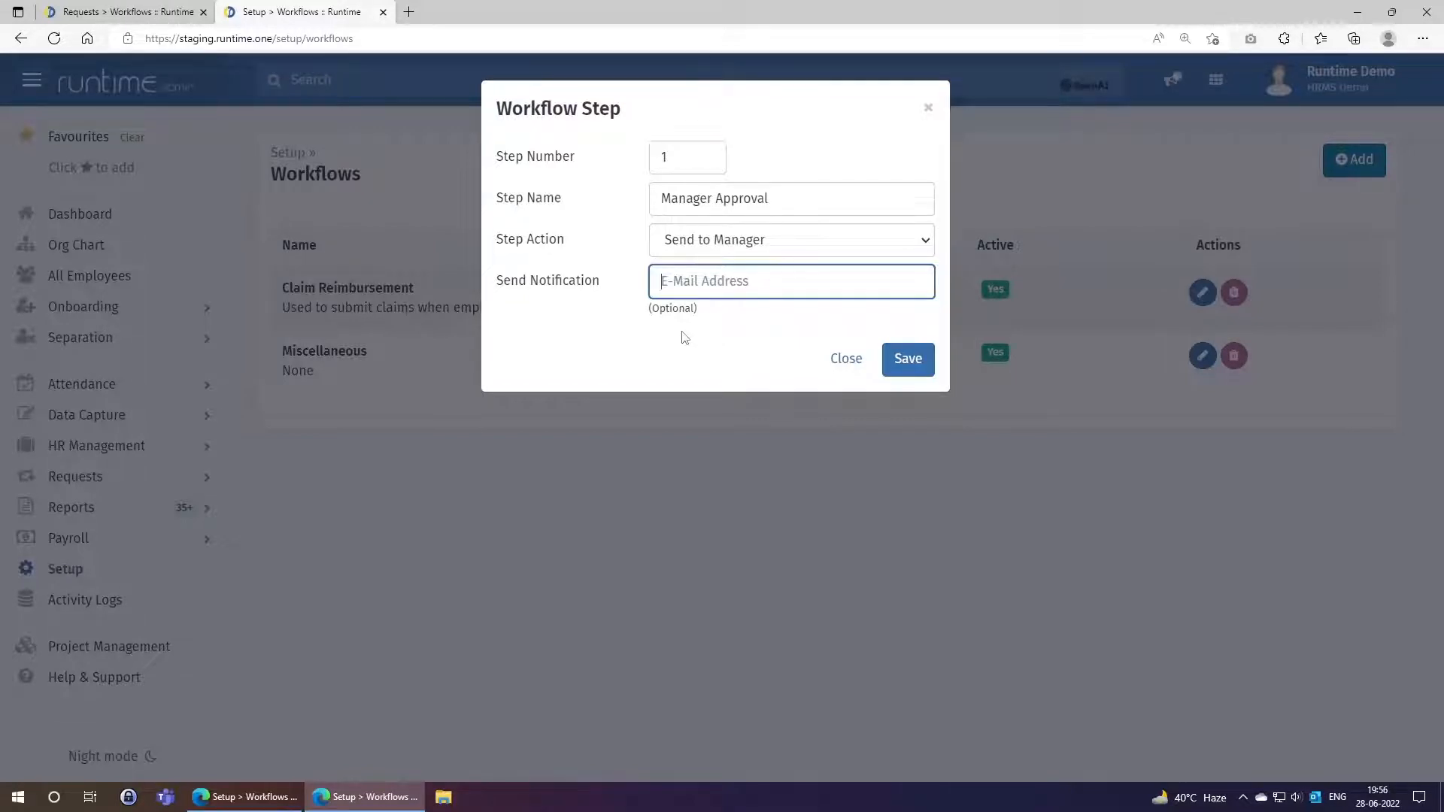
left_click(895, 364)
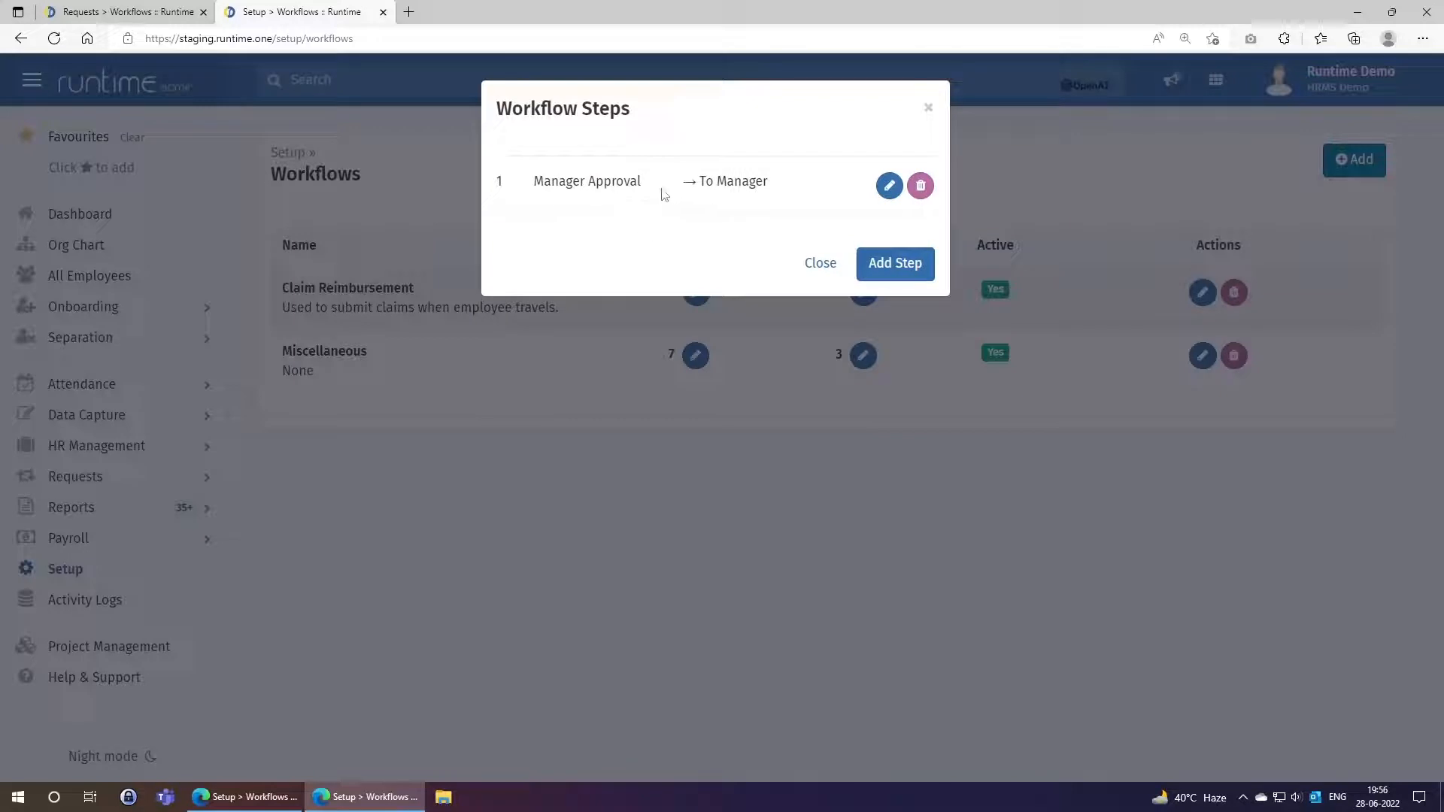
Add step 2, 'HR Approval', with the Send to HR Manager action.
left_click(887, 264)
left_click(691, 163)
type("2")
left_click(691, 197)
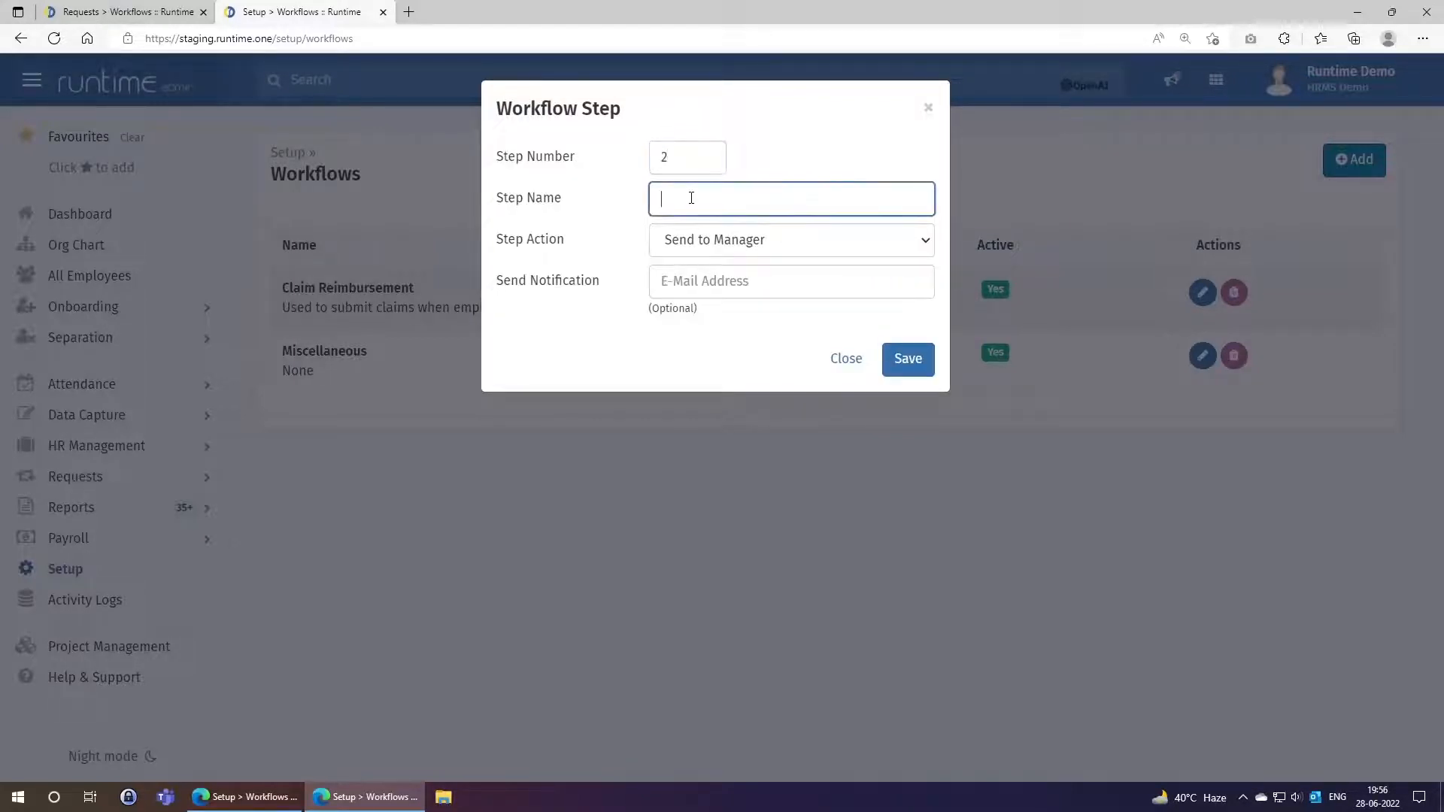
type("HR Approval")
left_click(720, 249)
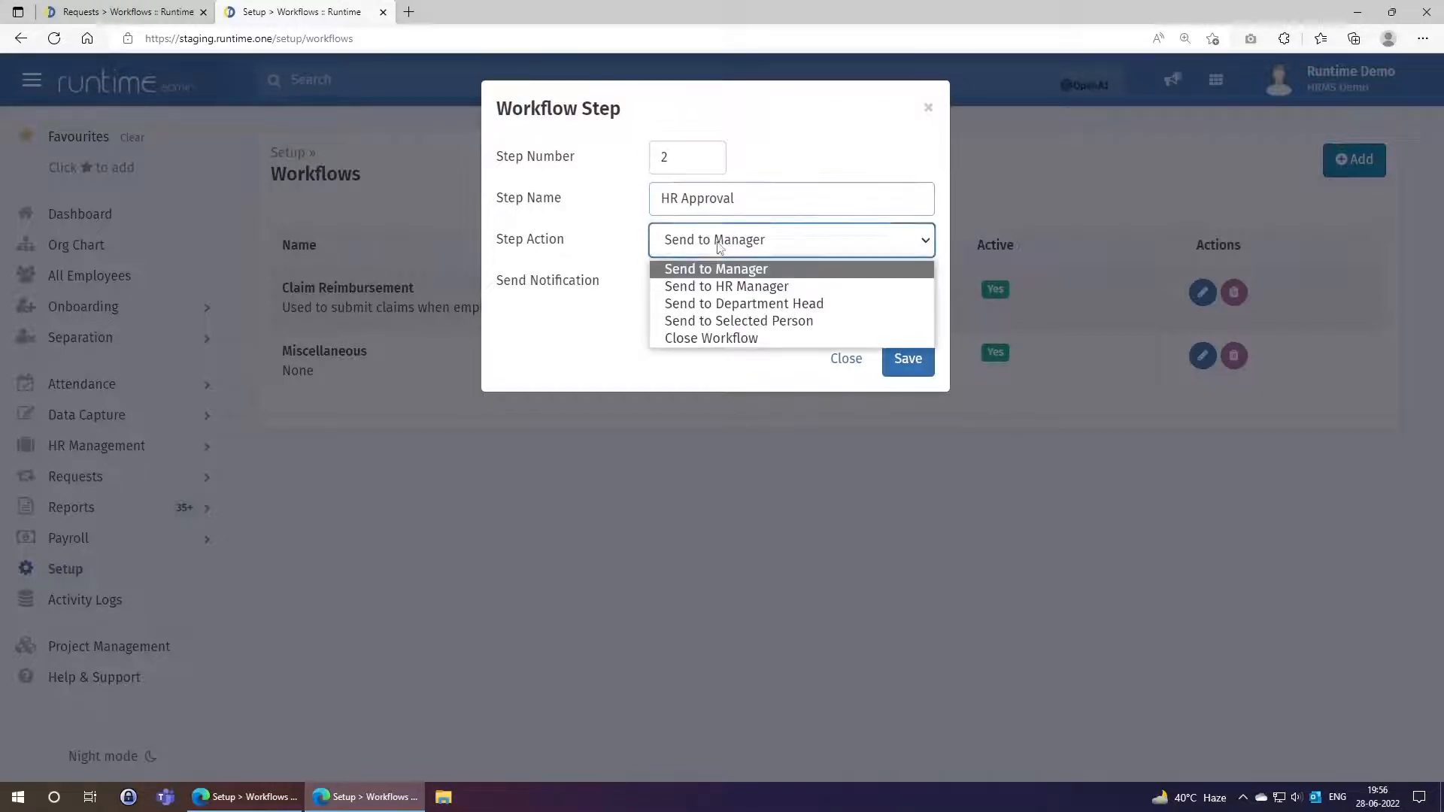
left_click(707, 287)
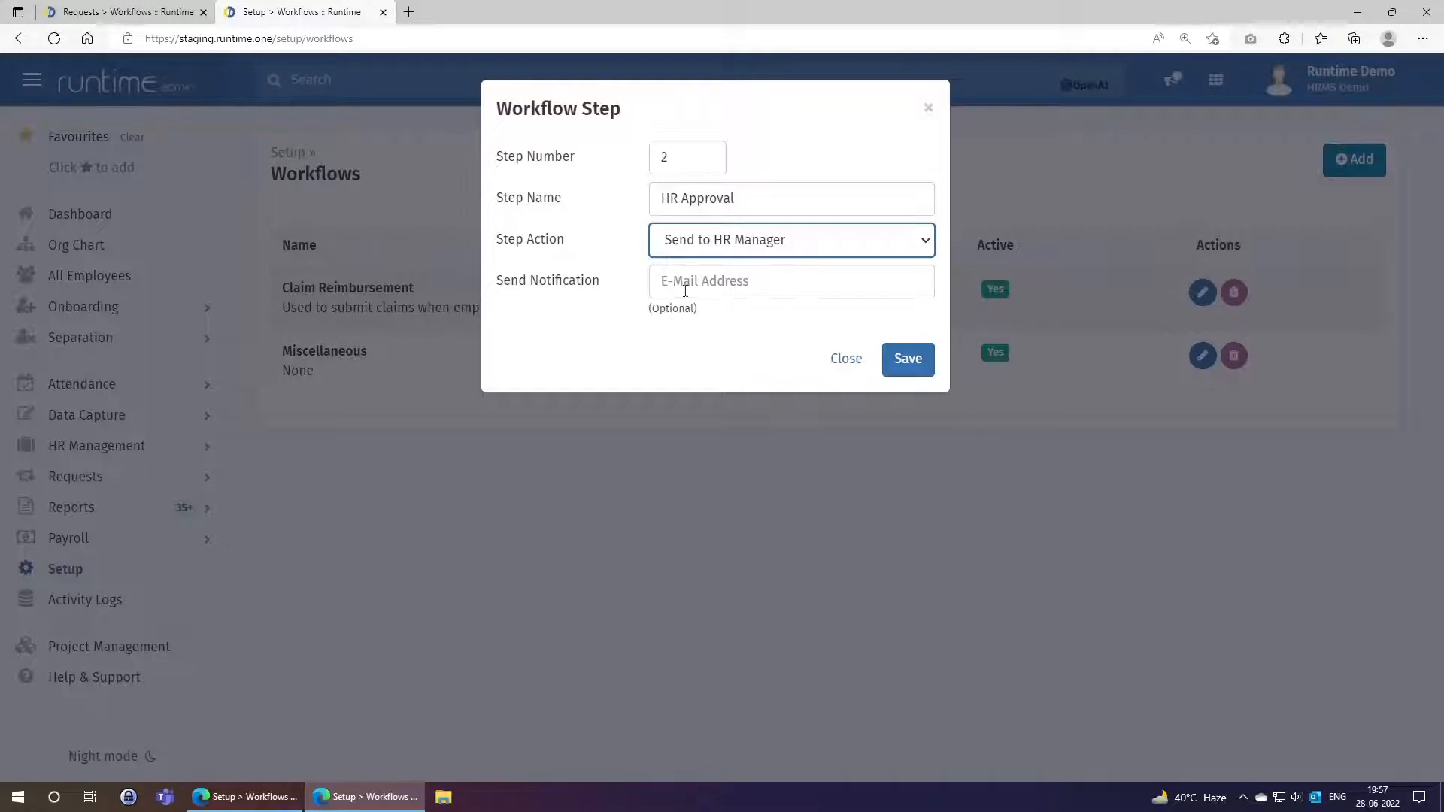
left_click(919, 360)
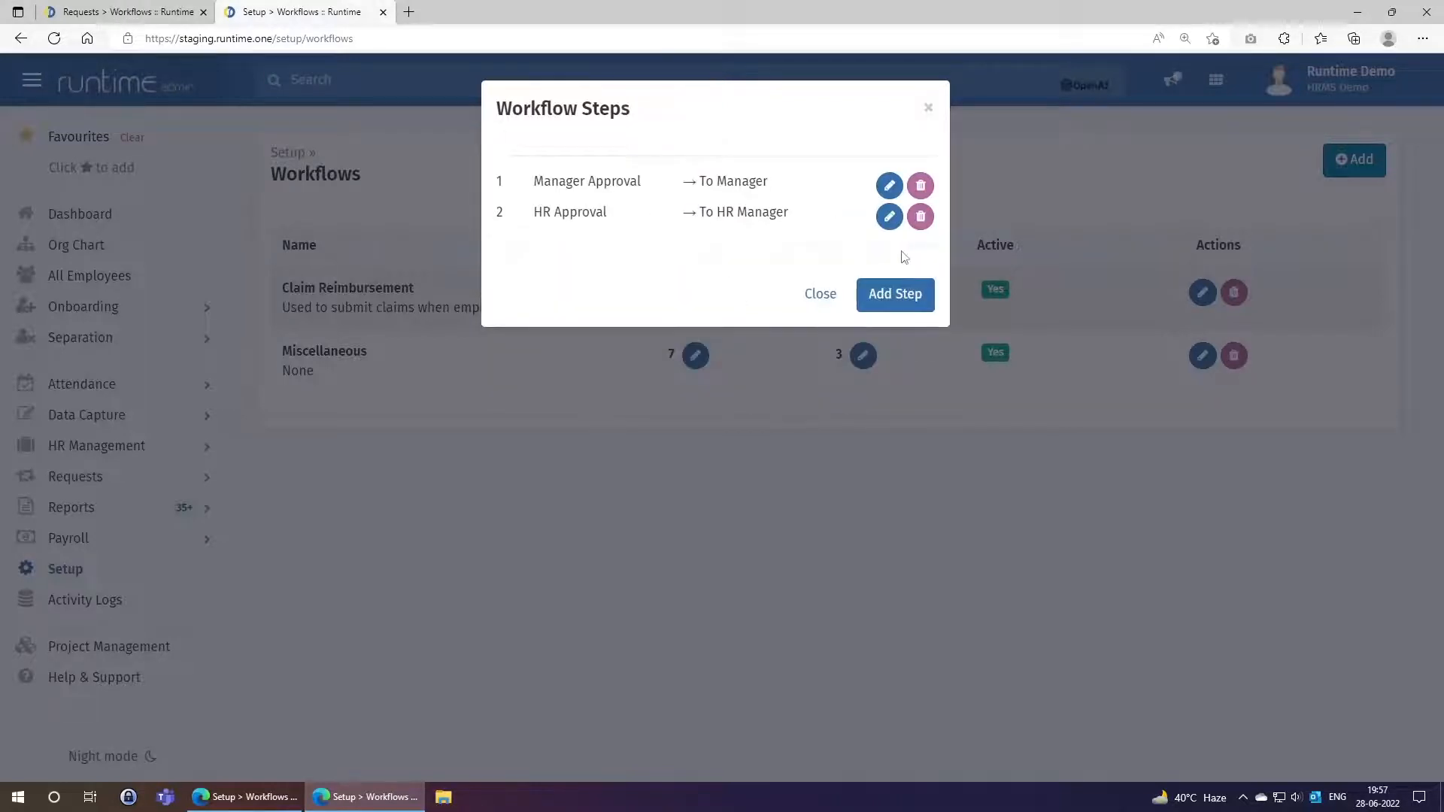
left_click(888, 293)
Save step 3 as 'Department Approval' with the Send to Department Head action.
left_click(683, 164)
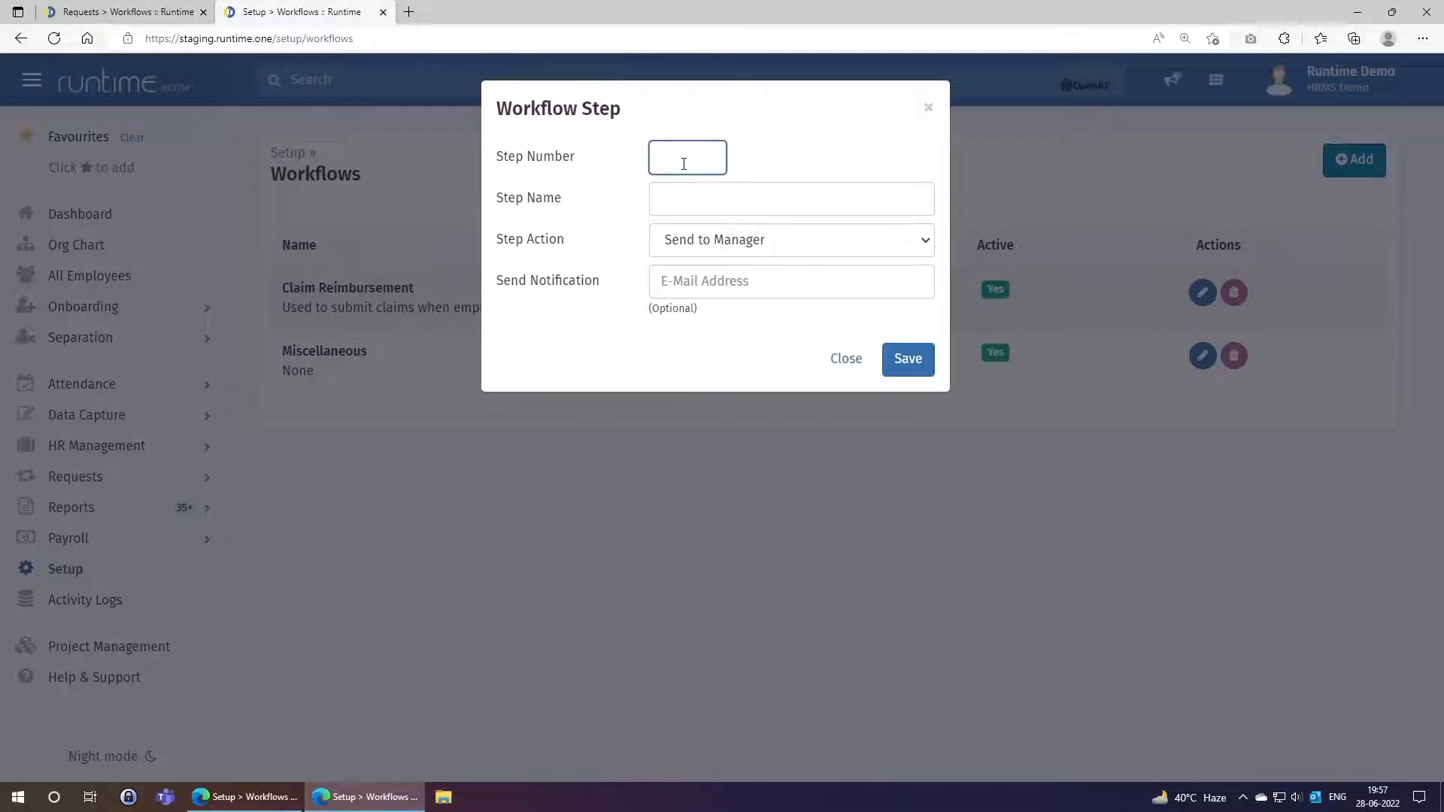
type("3")
left_click(700, 213)
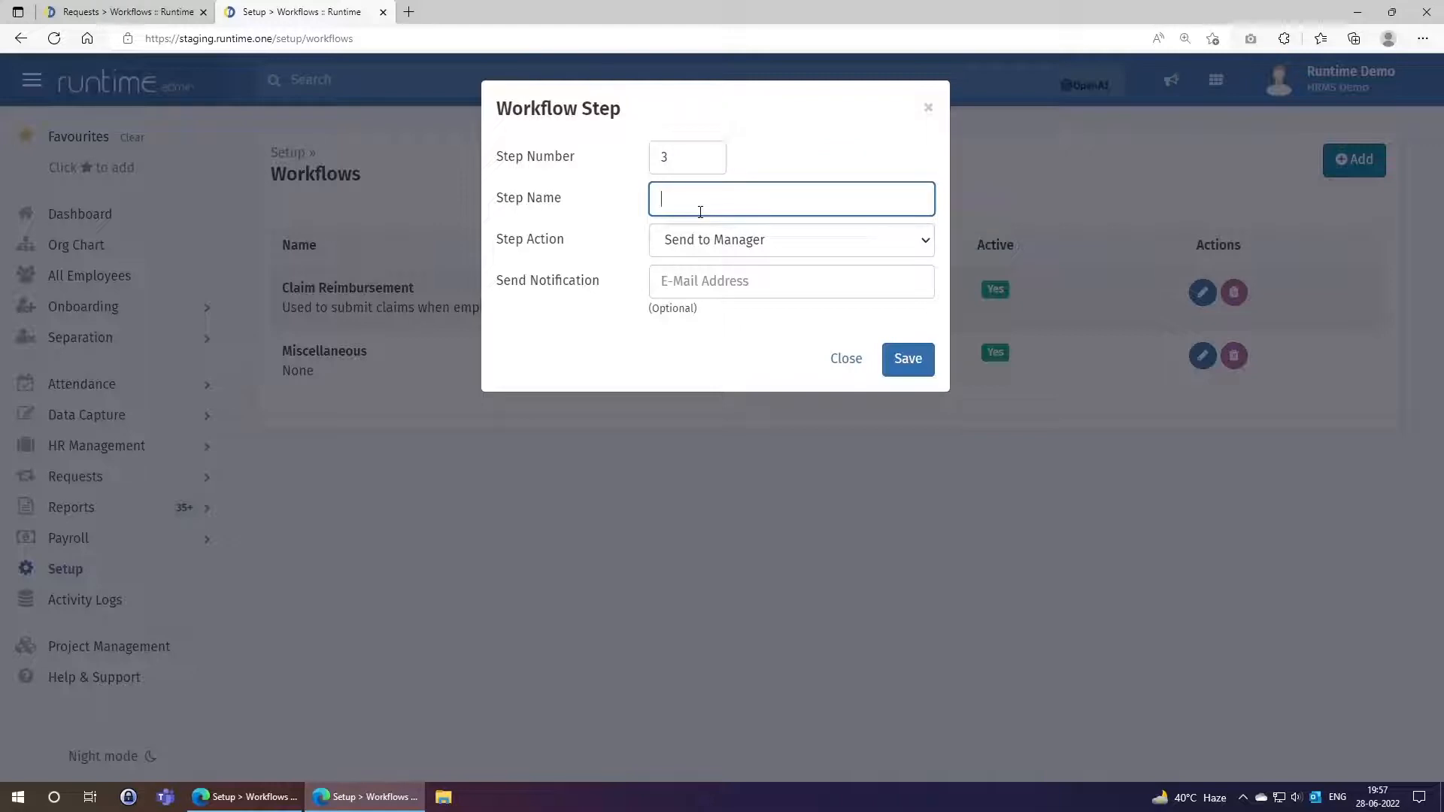
type("Department Apprroval")
key("BackSpace")
key("BackSpace")
key("BackSpace")
key("BackSpace")
key("BackSpace")
key("BackSpace")
type("o")
key("BackSpace")
type("roval")
left_click(704, 244)
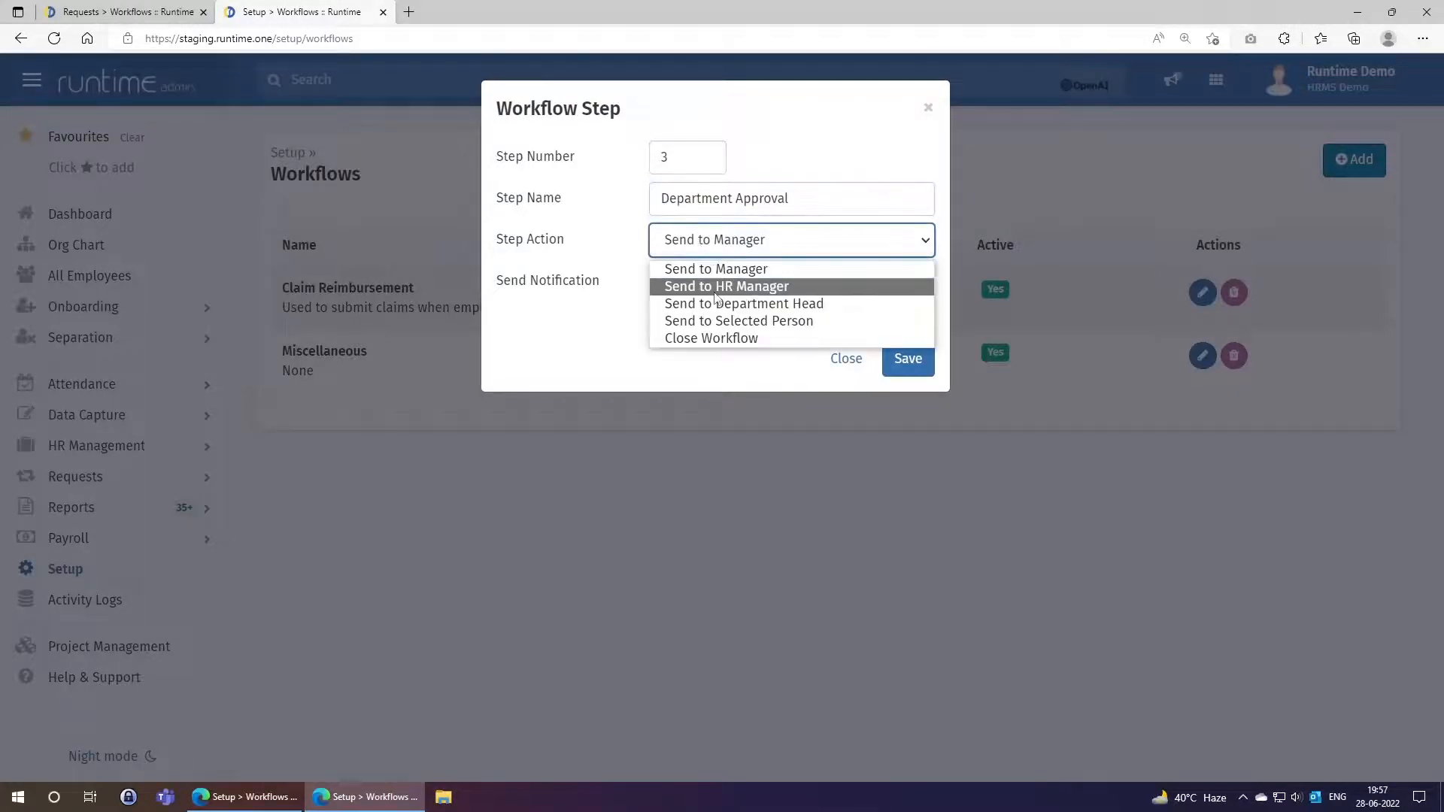
left_click(715, 305)
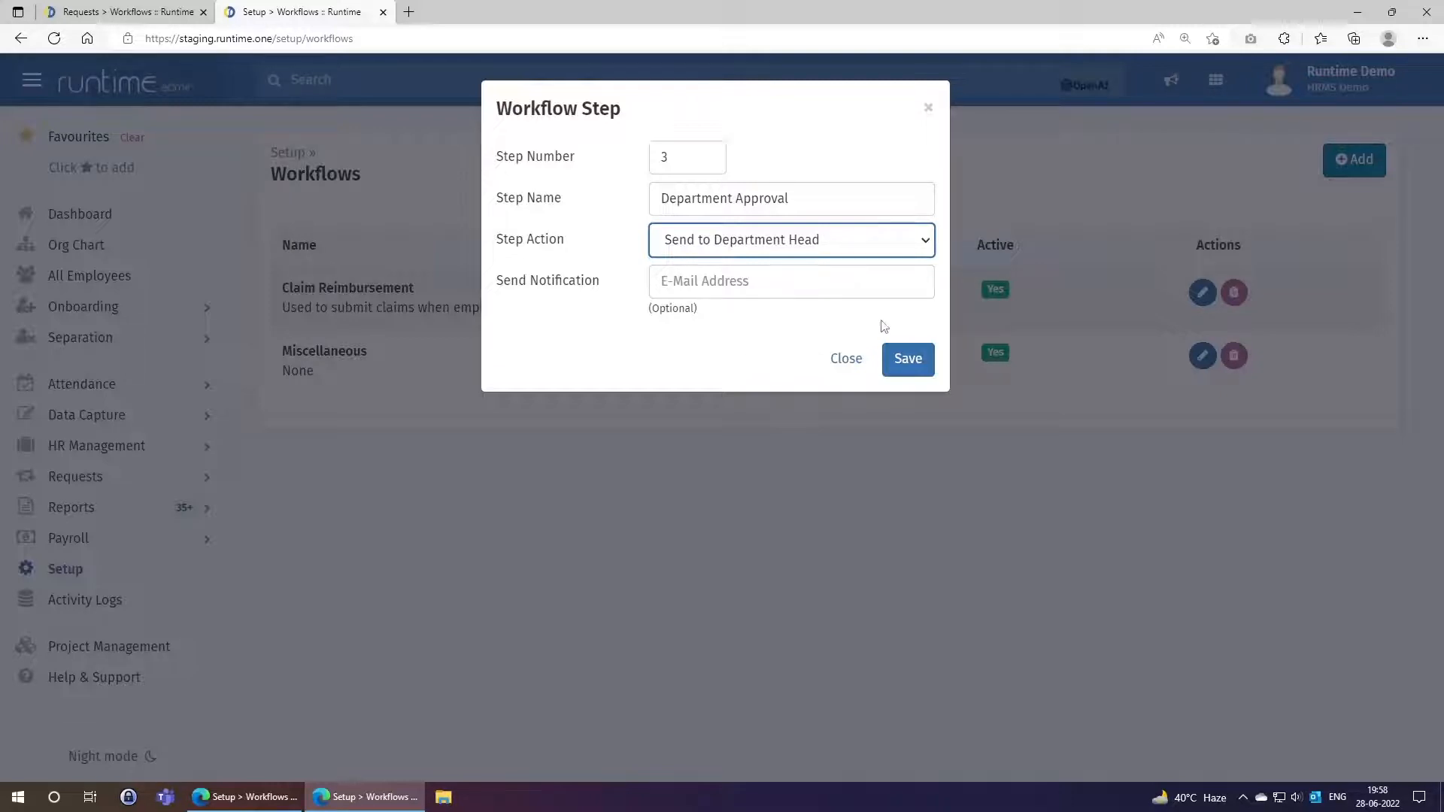
left_click(908, 362)
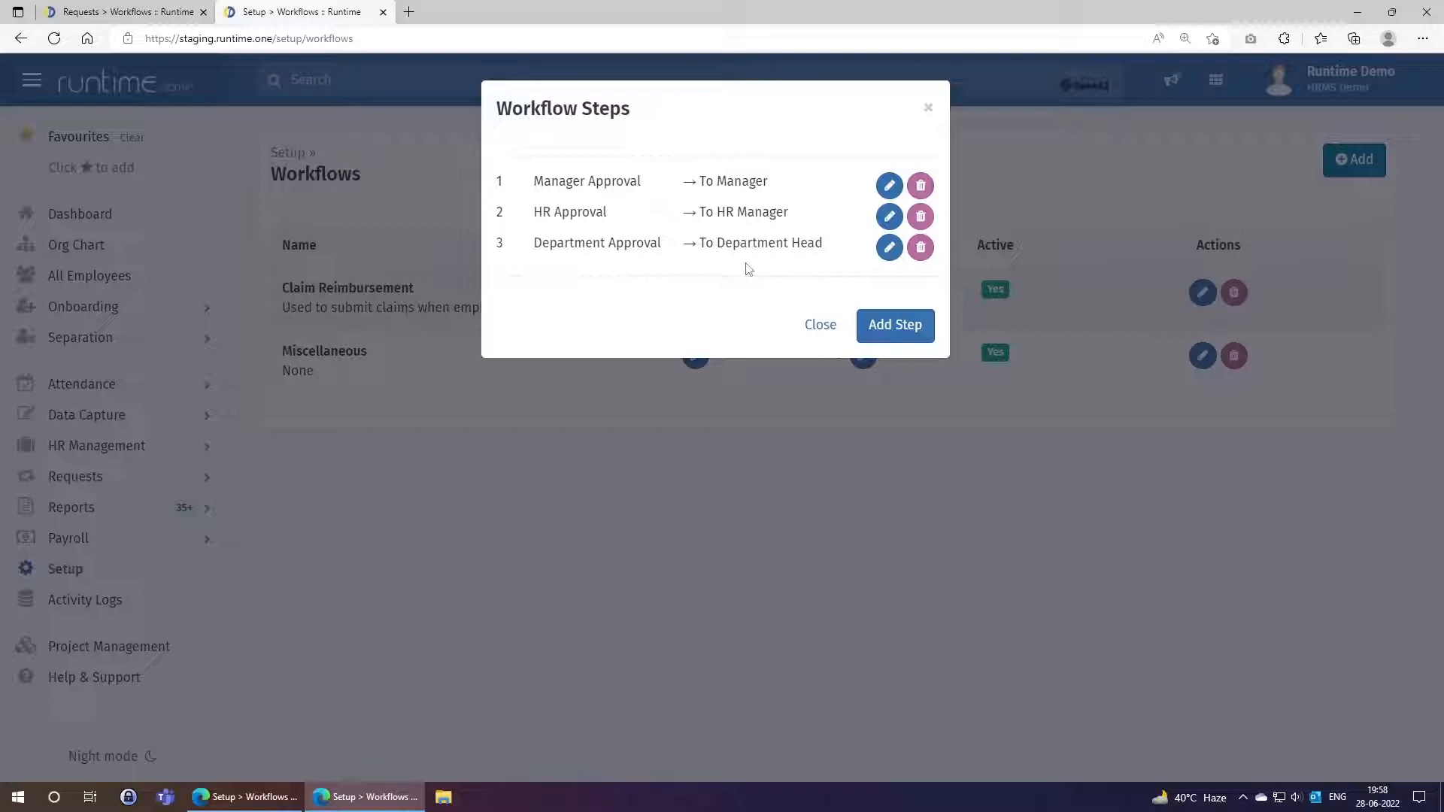
Add workflow step 4 named 'Closure' with the Close Workflow step action.
left_click(914, 331)
left_click(690, 154)
type("4")
left_click(693, 193)
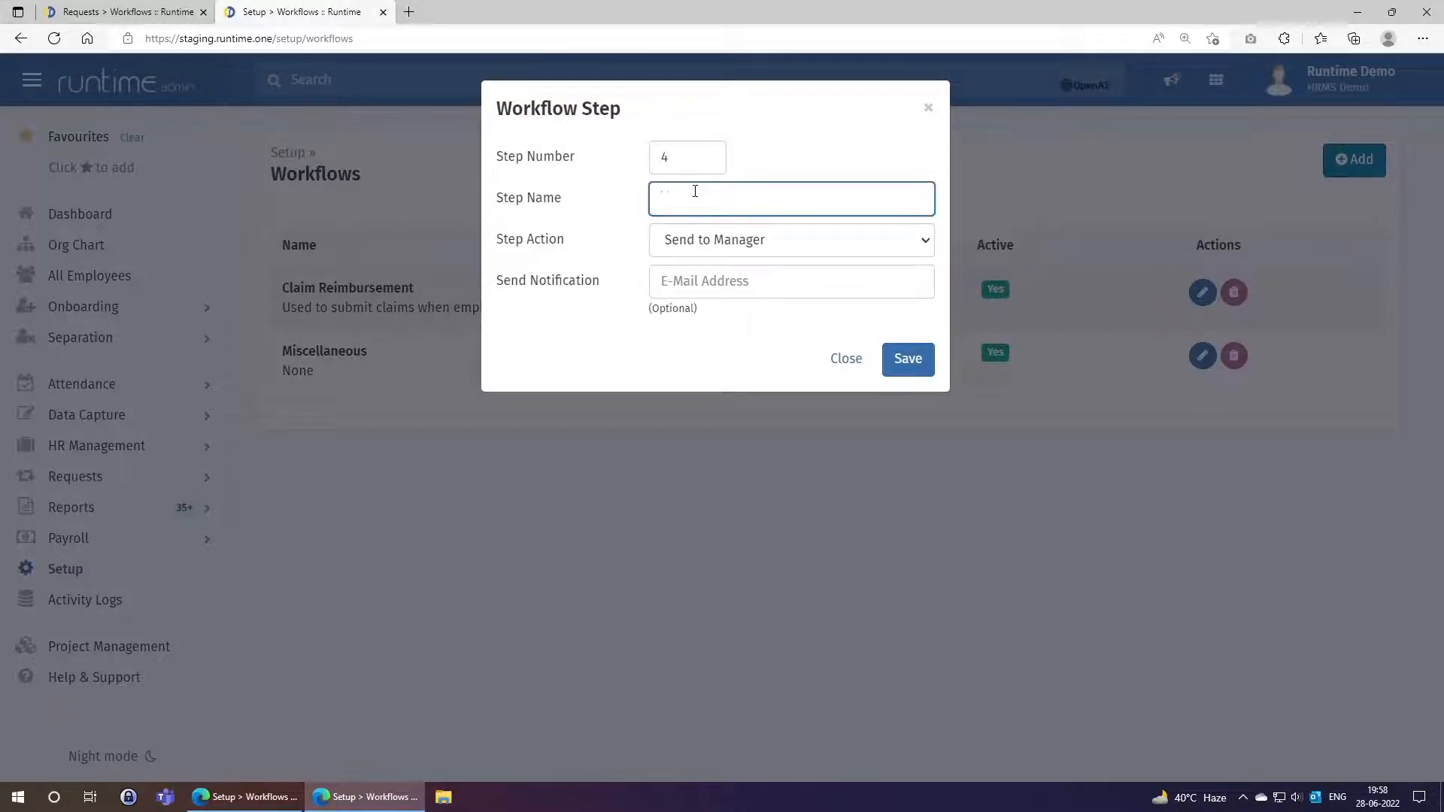
type("Closure")
left_click(741, 241)
left_click(721, 339)
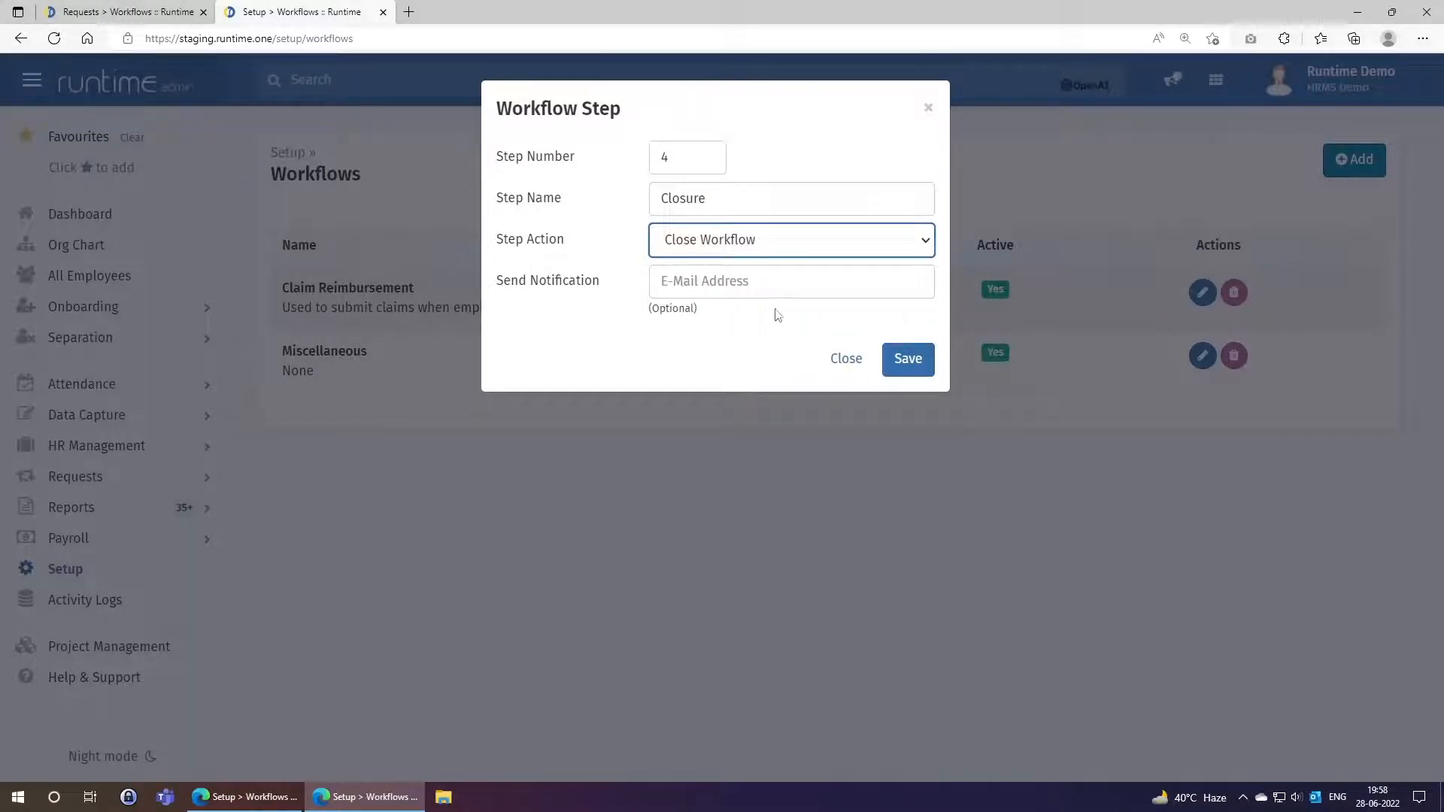
Enter the notification e-mail address for the Closure step and save it.
left_click(692, 285)
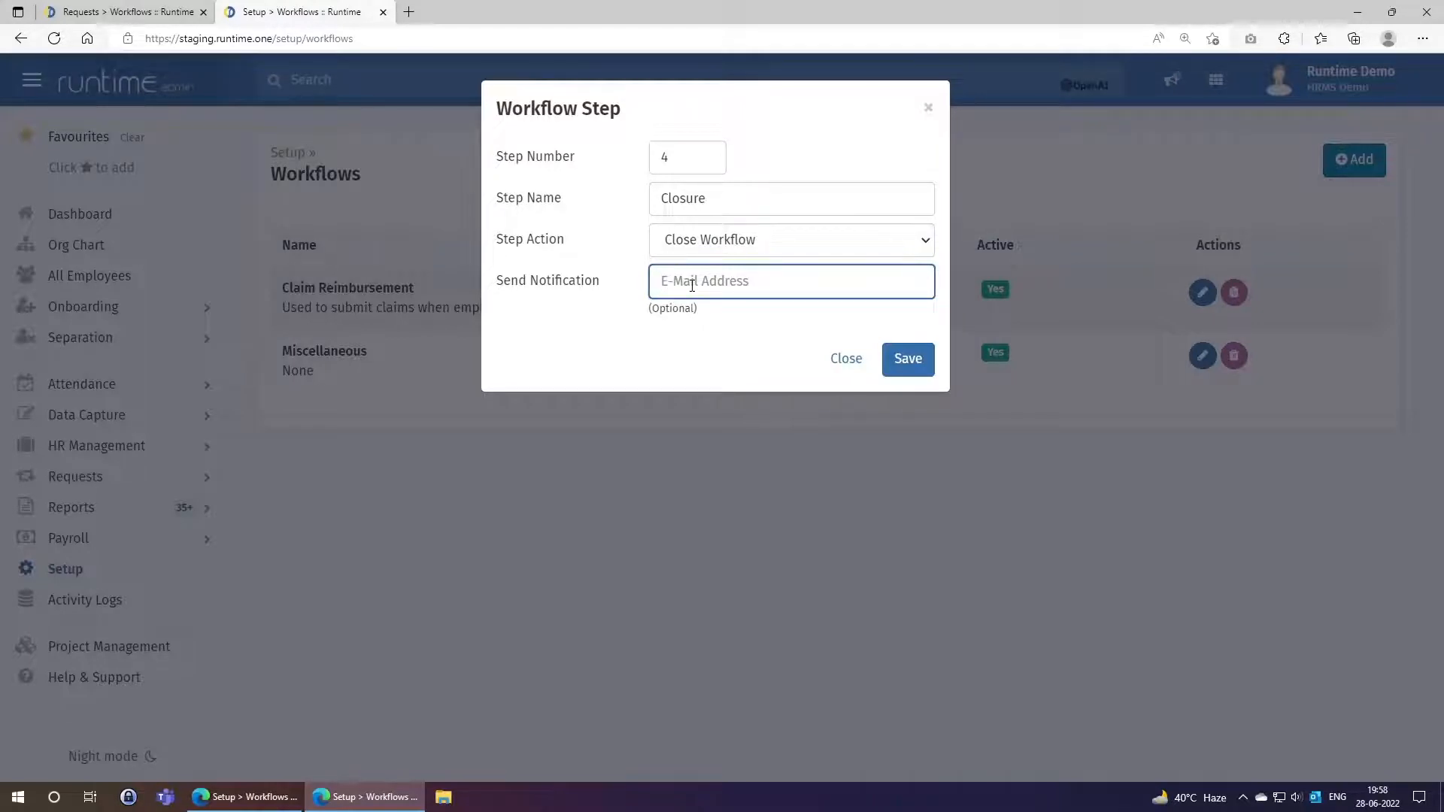
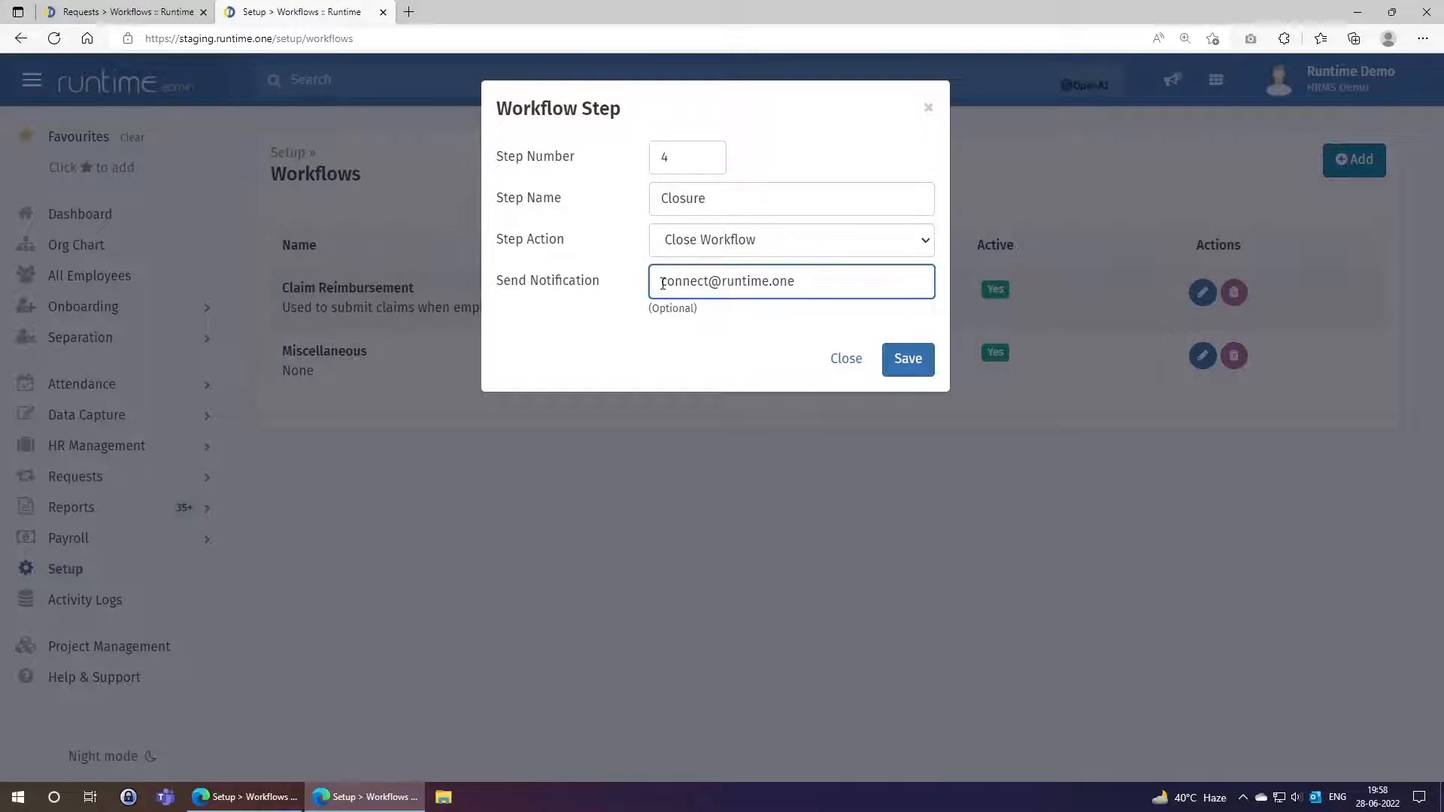
left_click(914, 362)
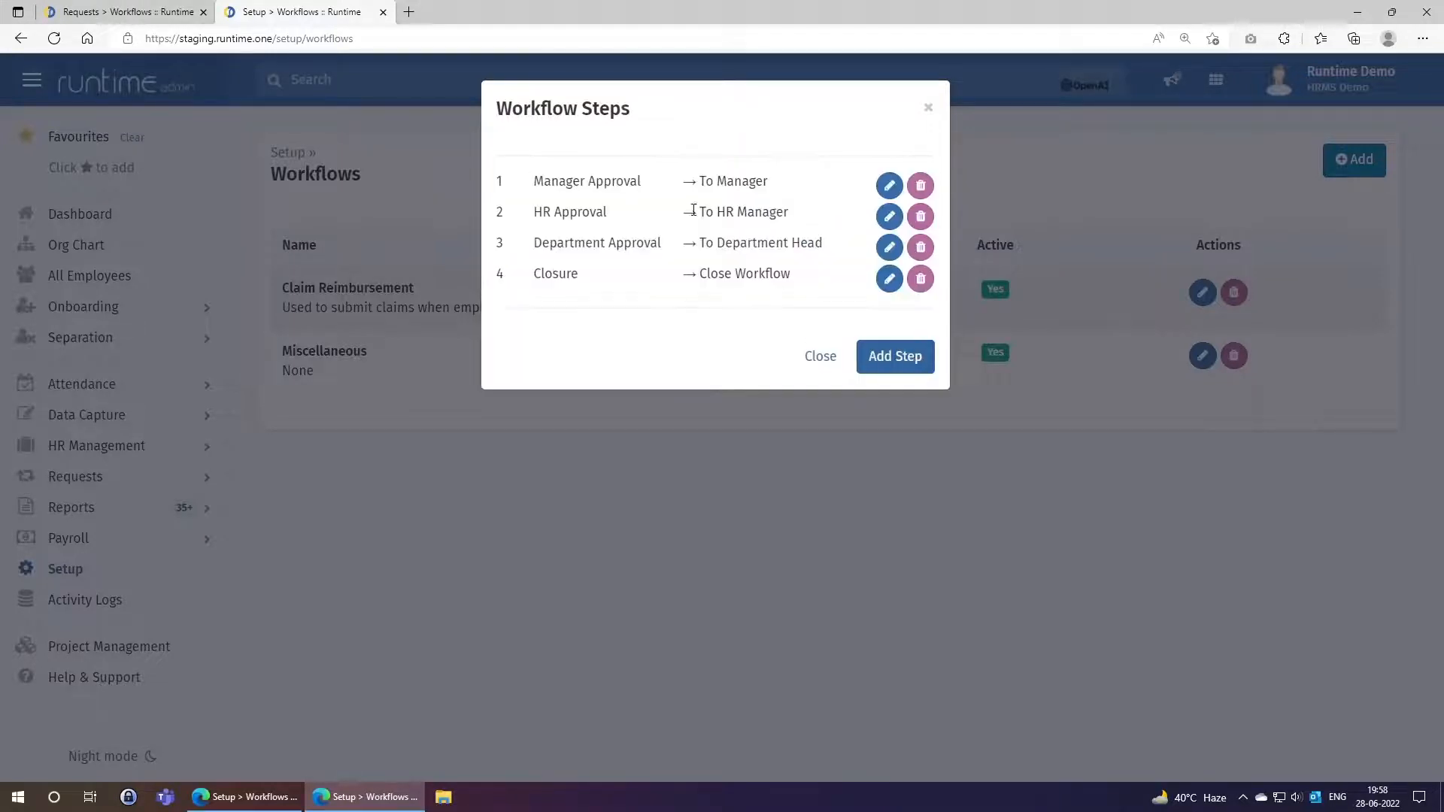
left_click(822, 357)
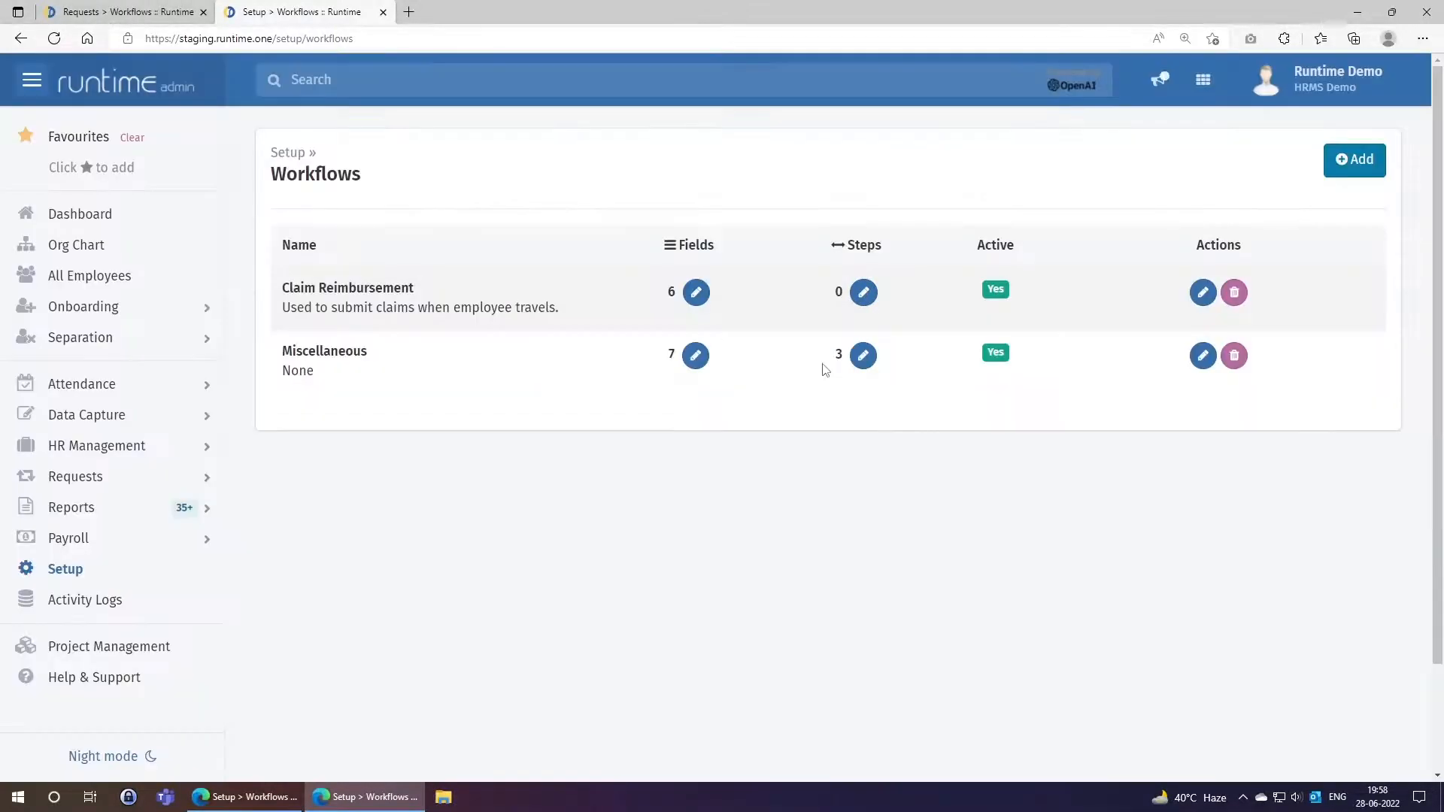
Reload the Workflows page so Claim Reimbursement shows its 4 steps.
right_click(783, 294)
left_click(807, 352)
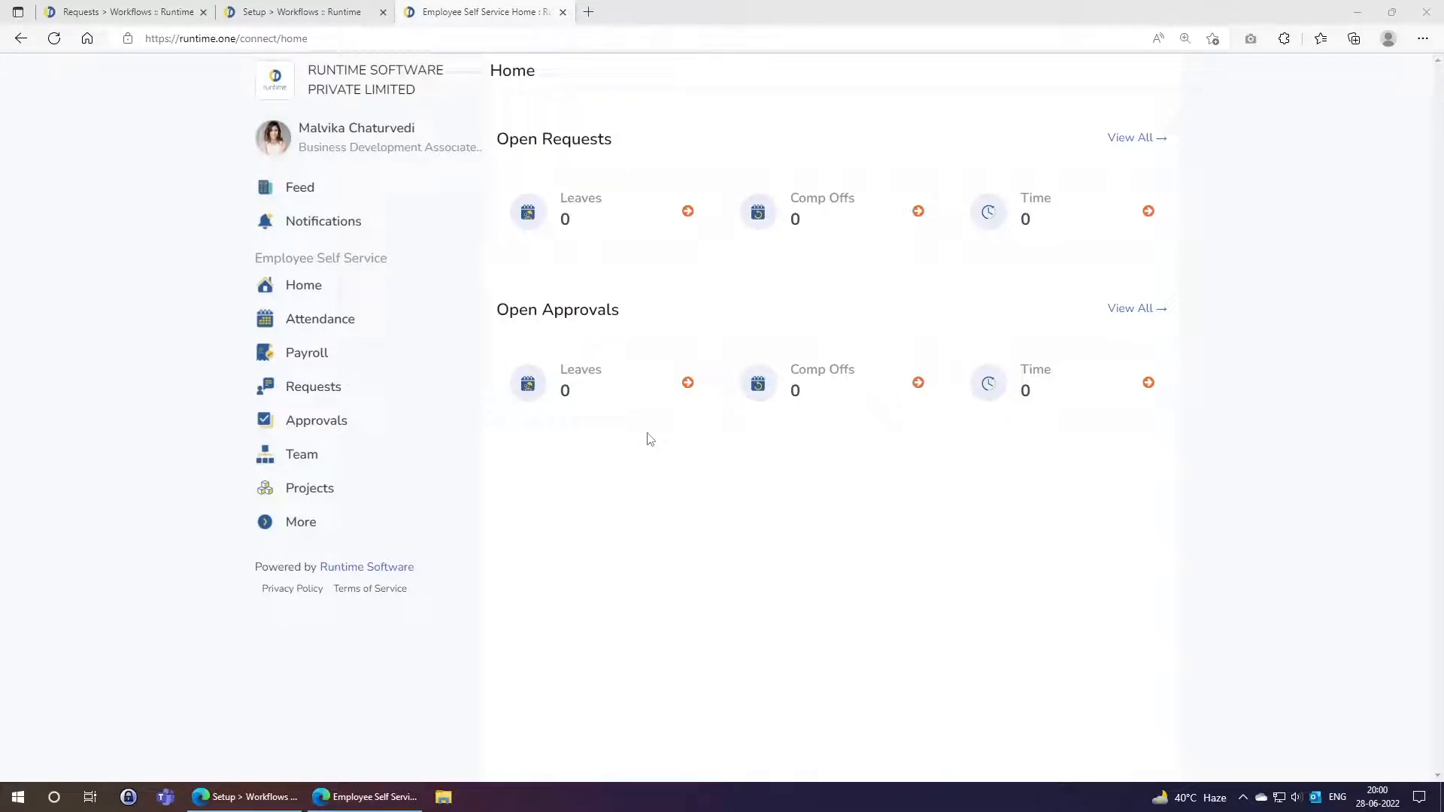
Zoom the employee page to 150% and go to the Workflow requests page.
key("ctrl+plus")
key("ctrl+plus")
key("ctrl+plus")
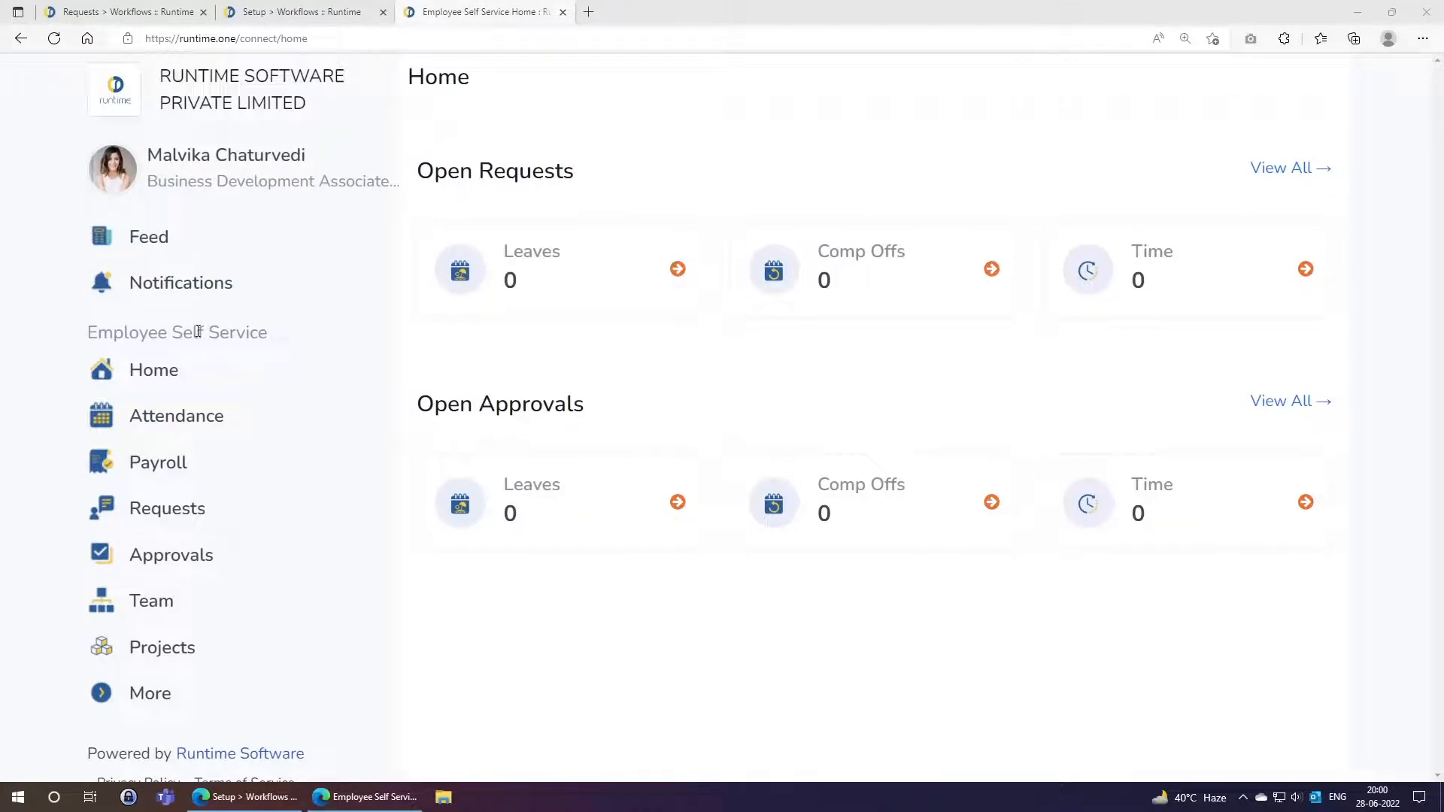
left_click(158, 518)
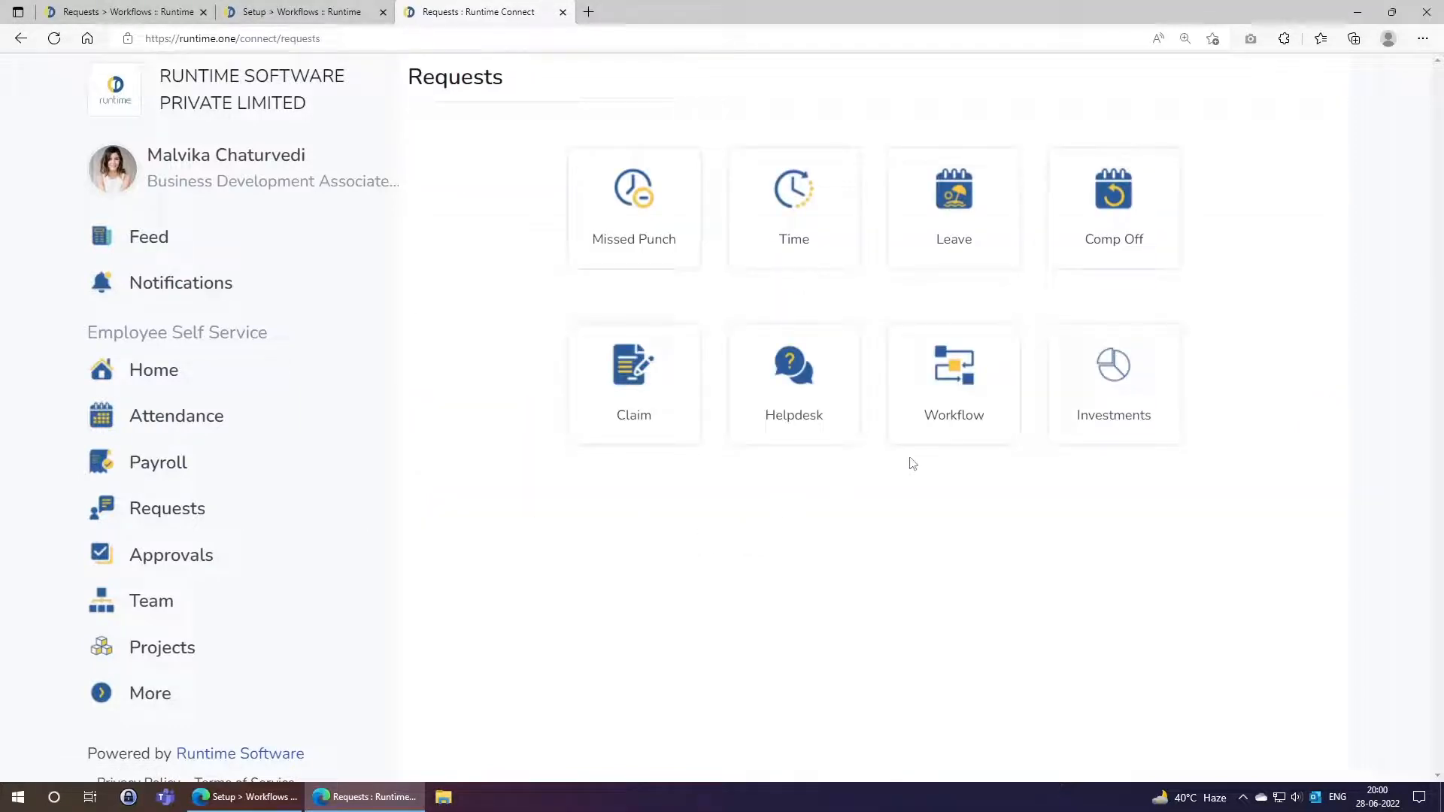
left_click(967, 383)
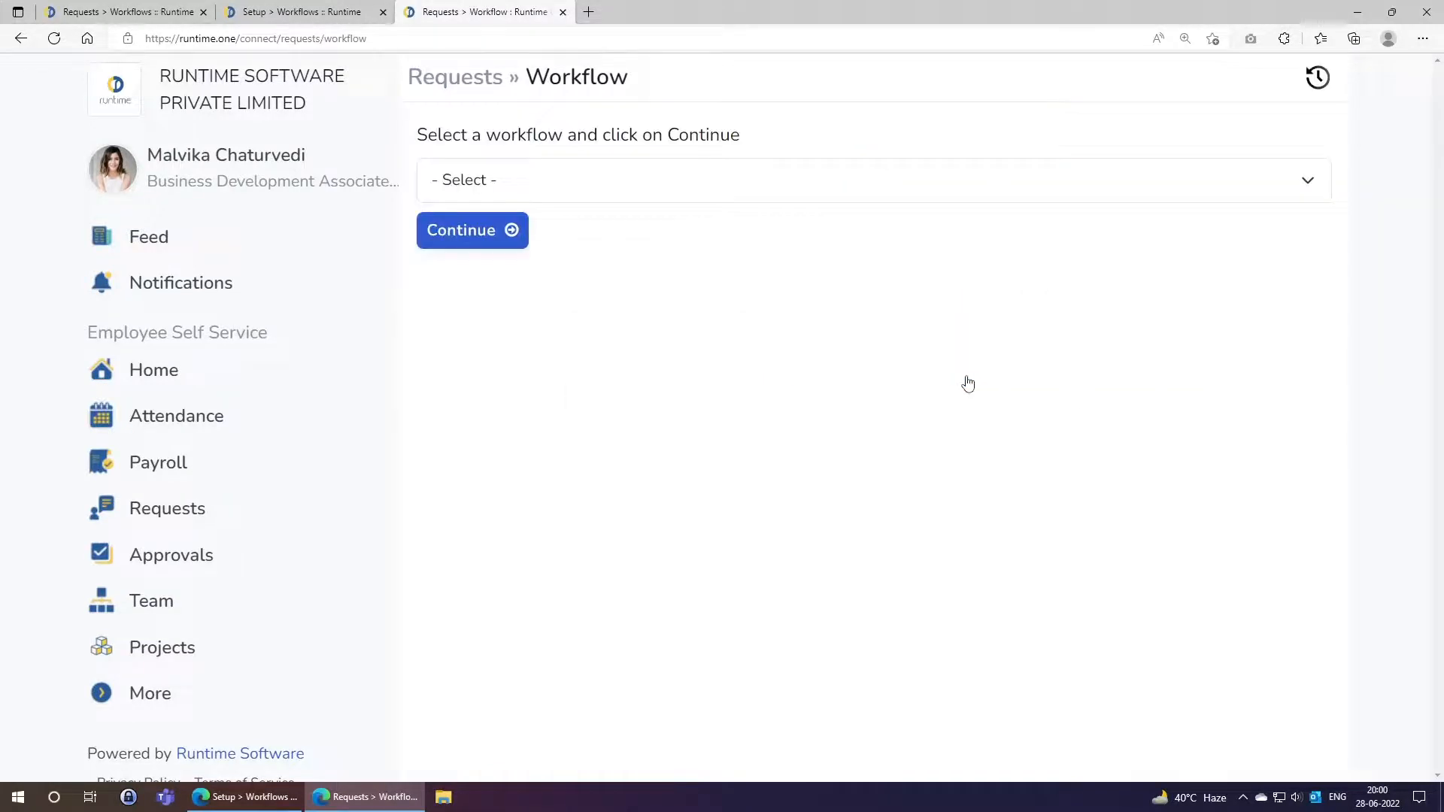
left_click(514, 200)
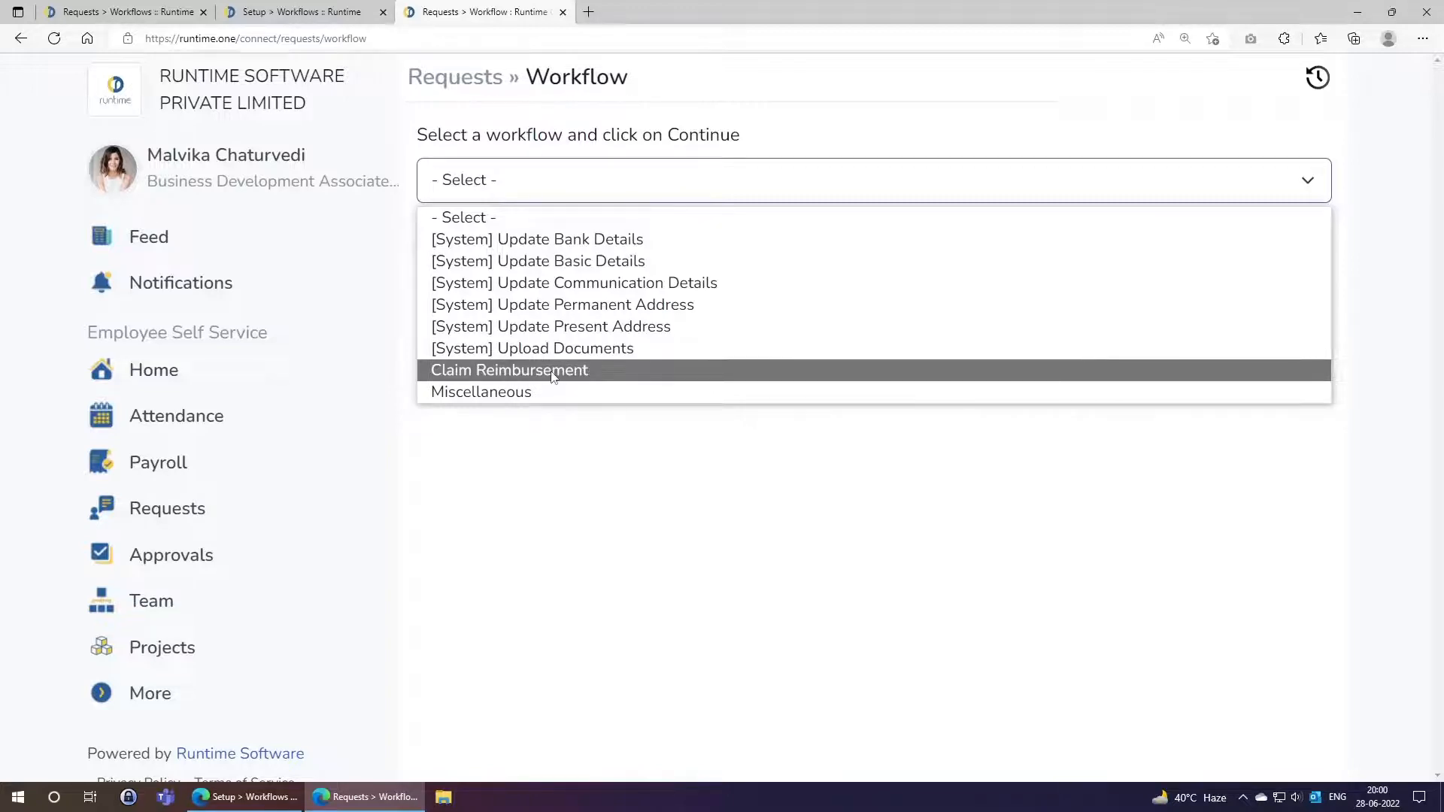
Check the Claim Reimbursement and Miscellaneous workflow names on the admin Workflows list.
key("ctrl+shift+Tab")
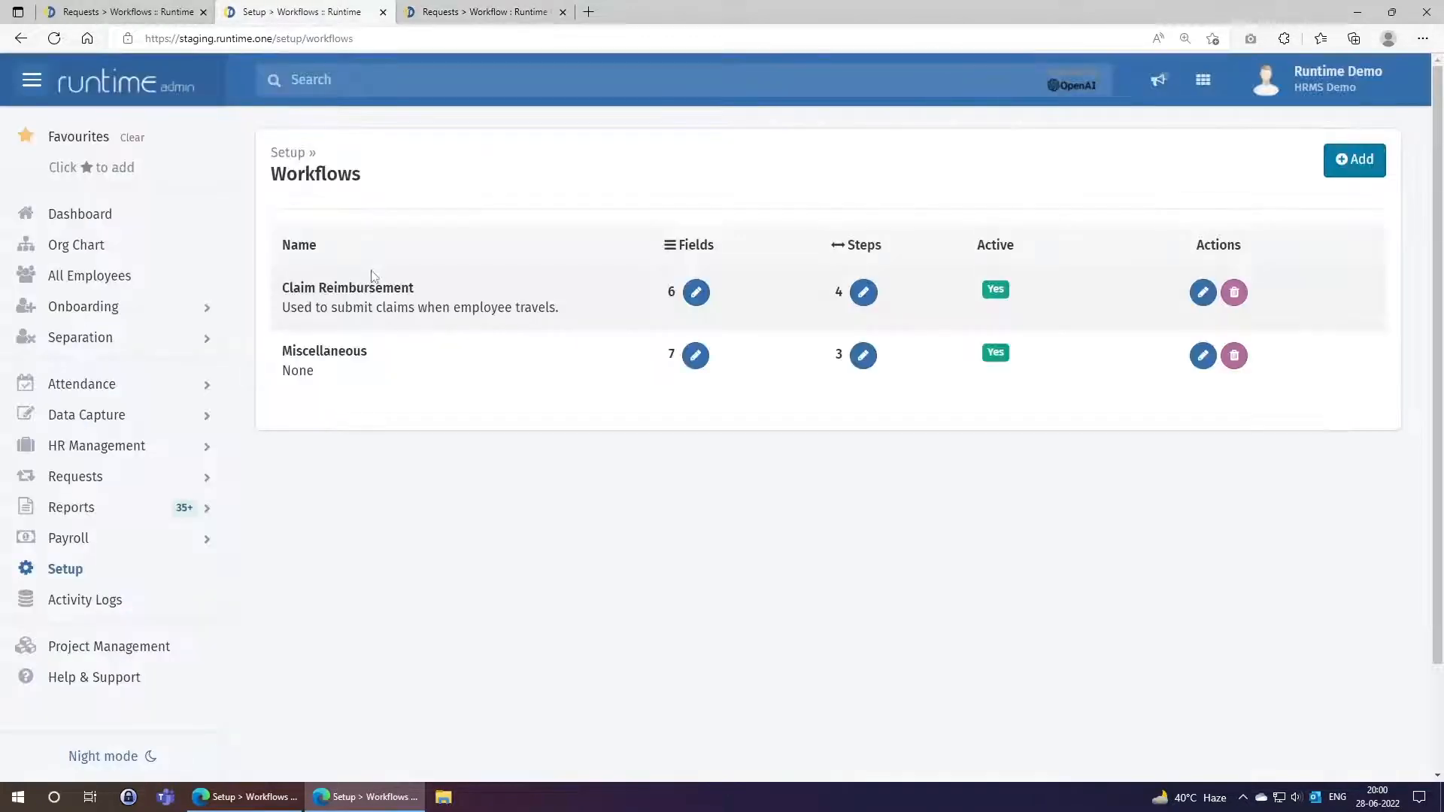
left_click_drag(284, 288, 413, 288)
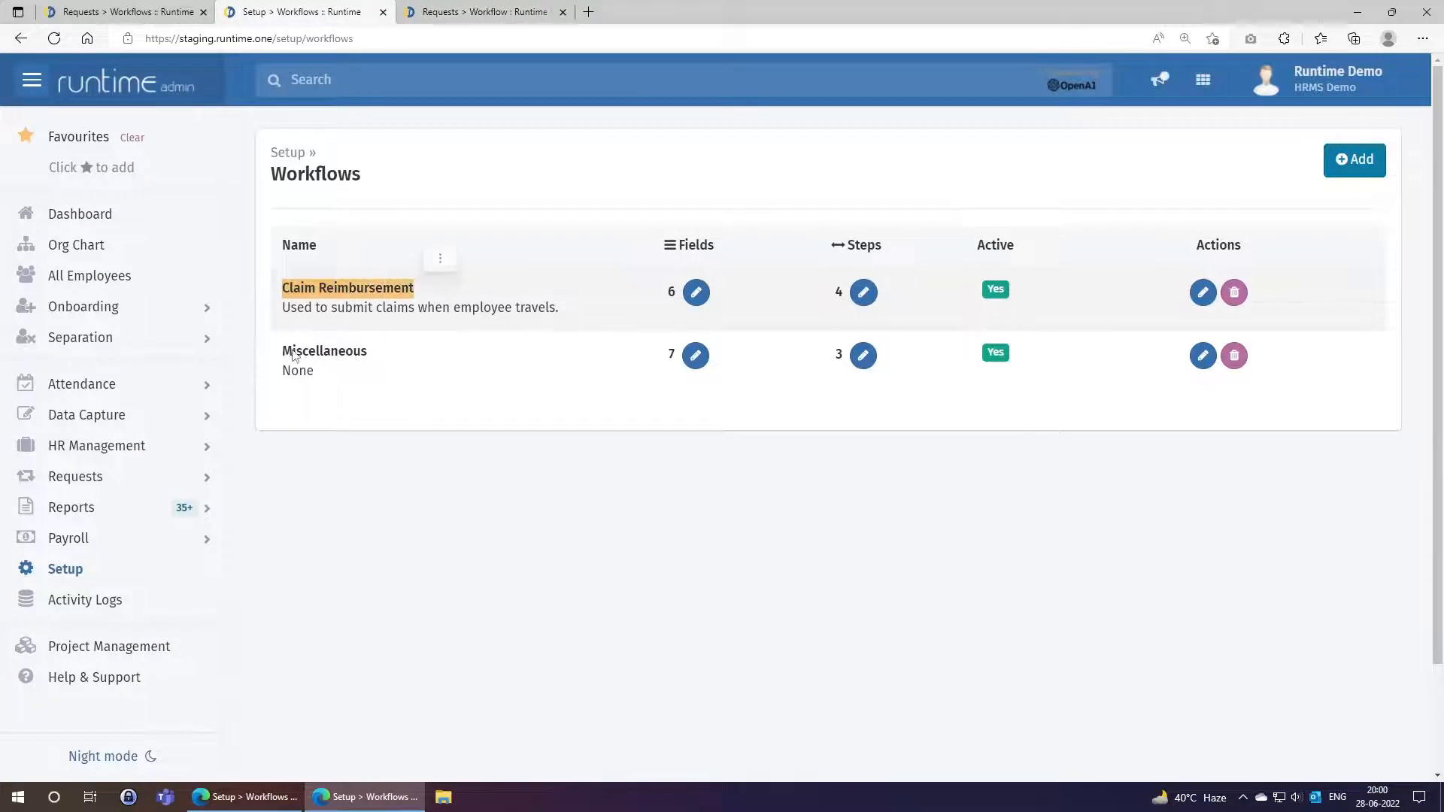
left_click_drag(283, 351, 368, 352)
left_click(398, 392)
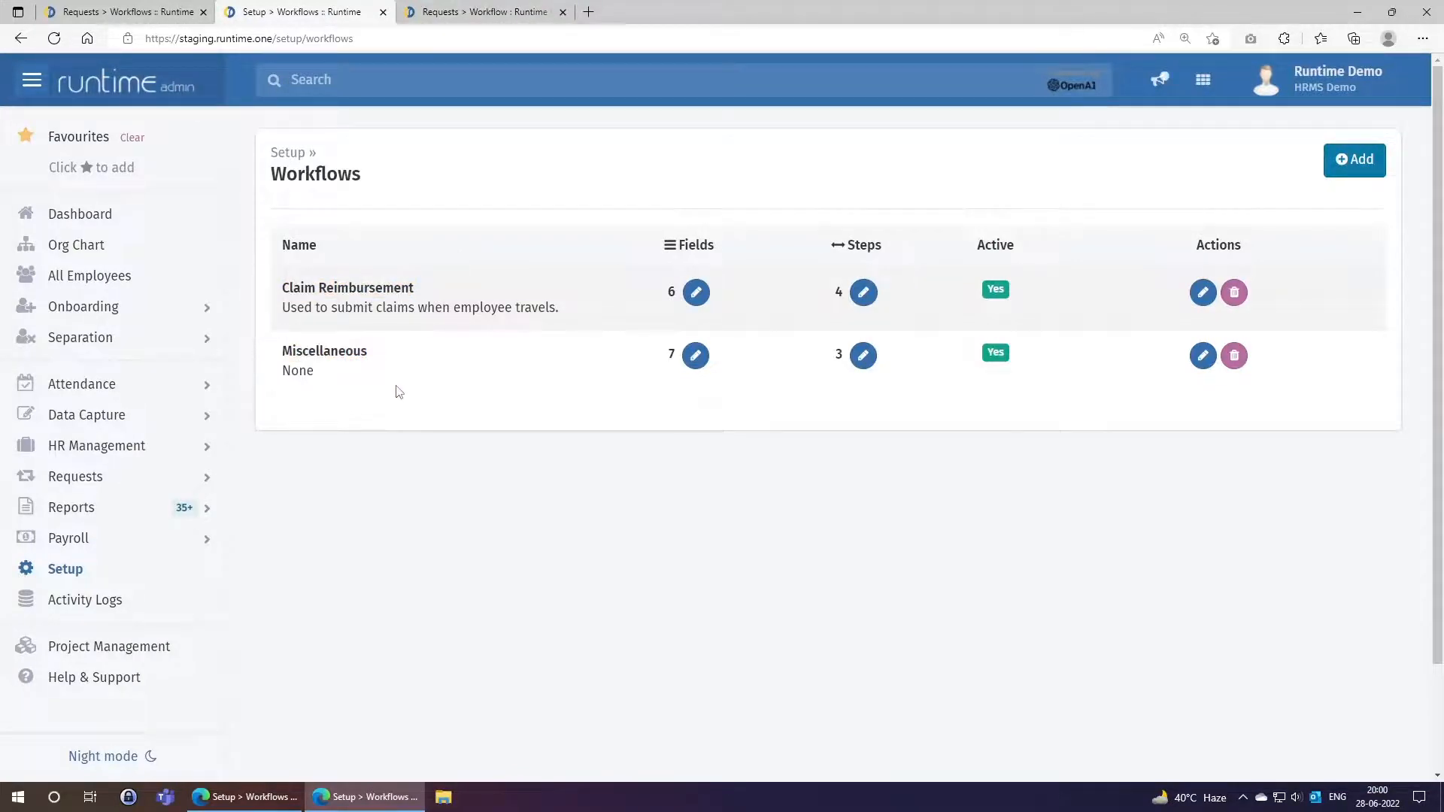
key("ctrl+Tab")
Select Claim Reimbursement as the workflow and continue to its request form.
left_click(467, 181)
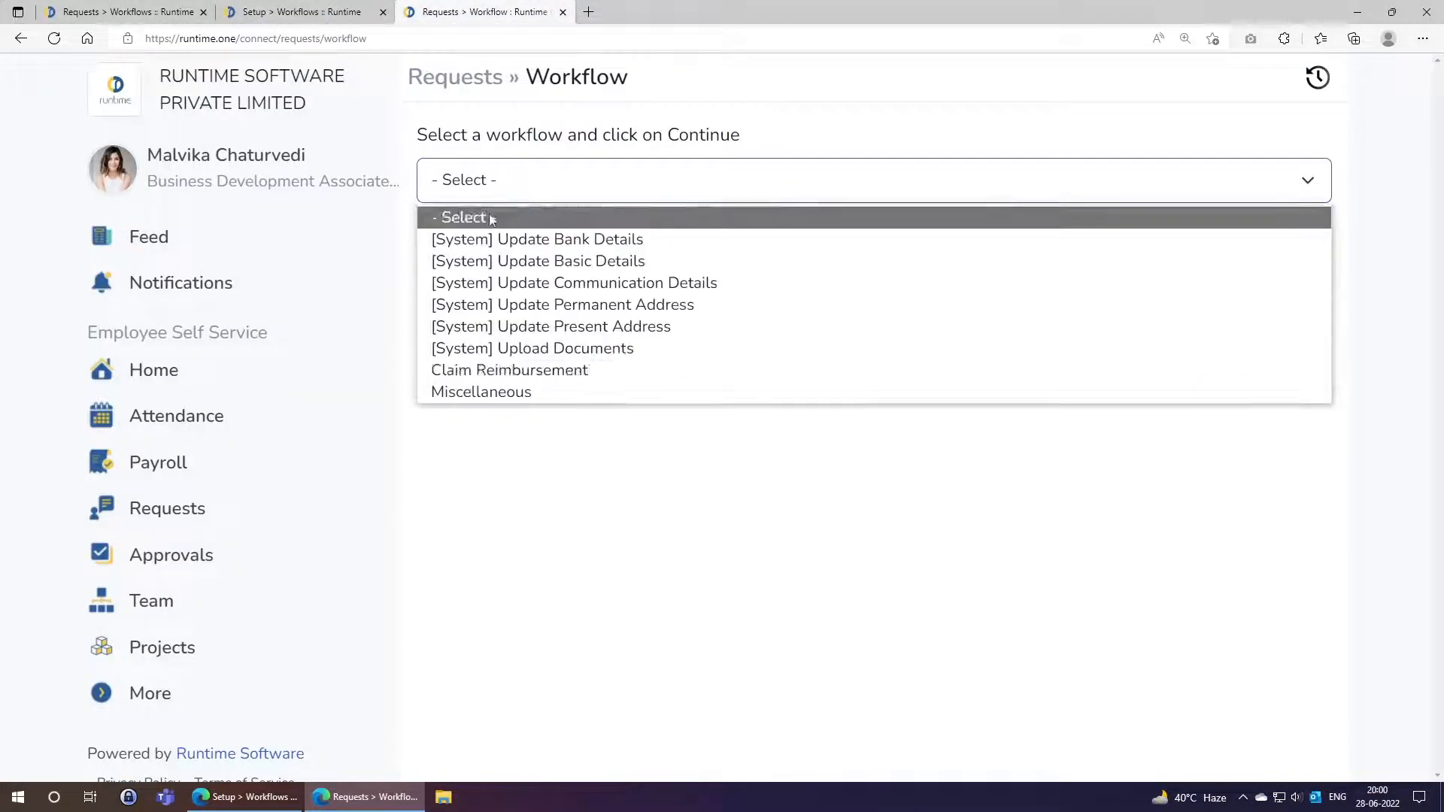
left_click(495, 373)
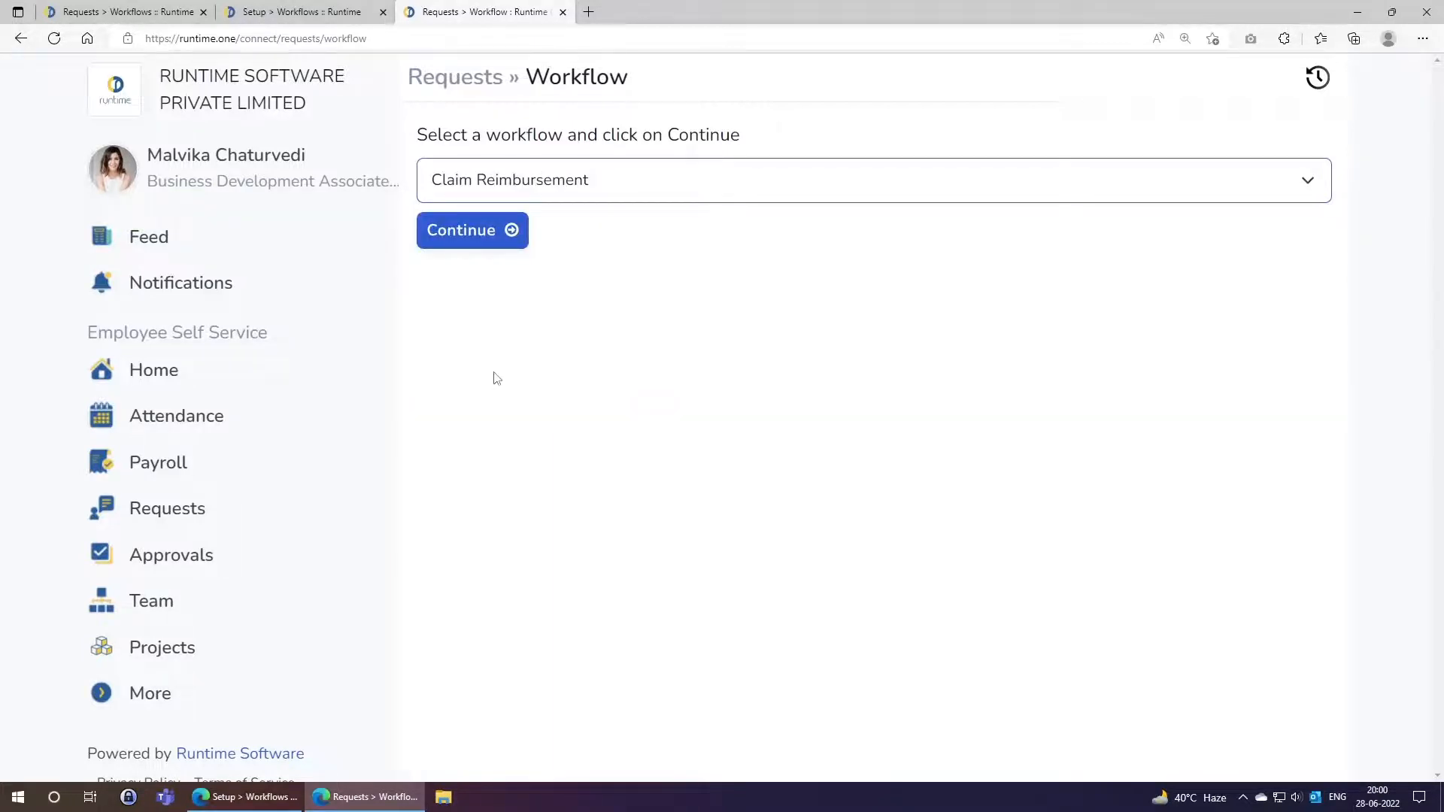
left_click(500, 233)
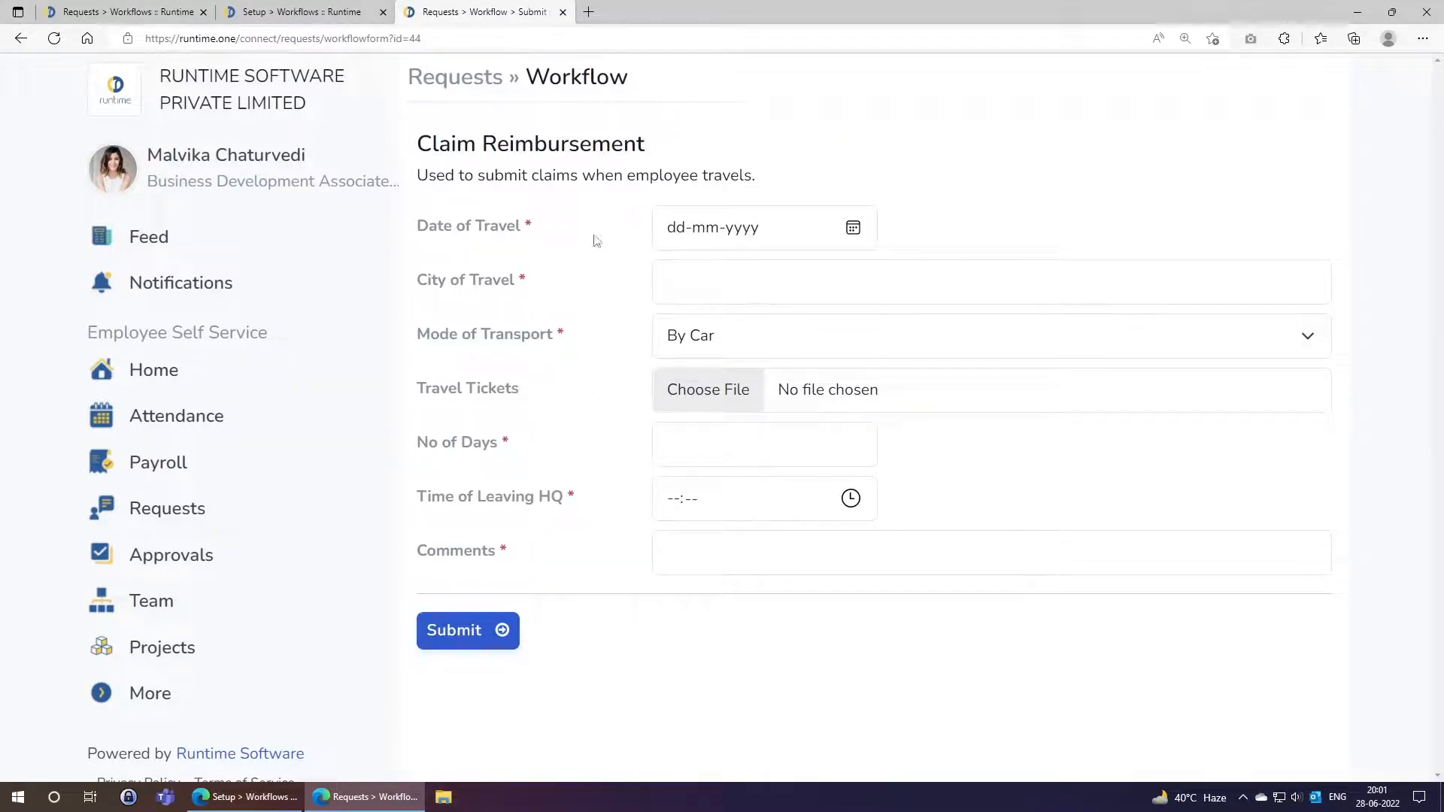
double_click(528, 227)
left_click(525, 287)
left_click_drag(420, 388, 528, 397)
left_click(529, 397)
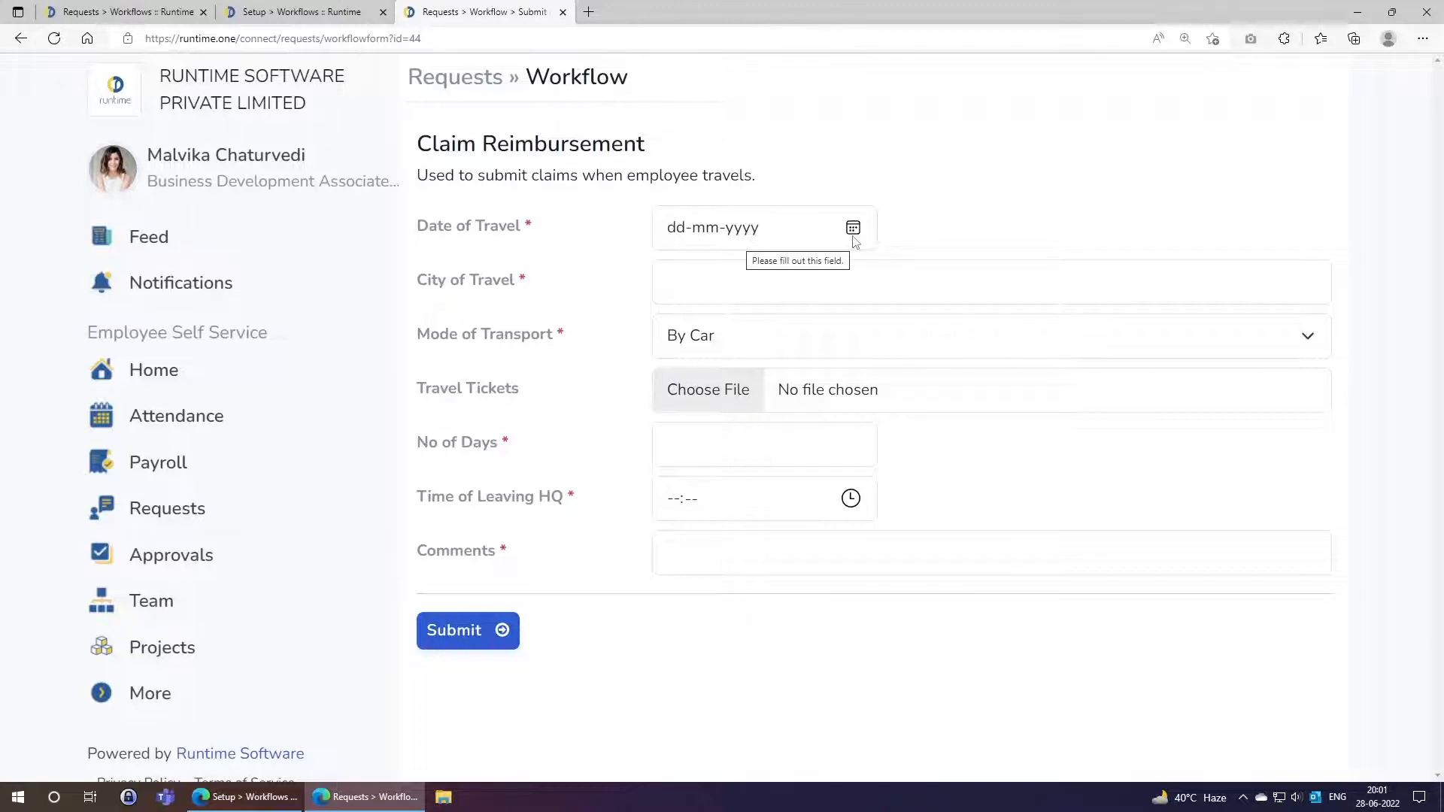
left_click(679, 291)
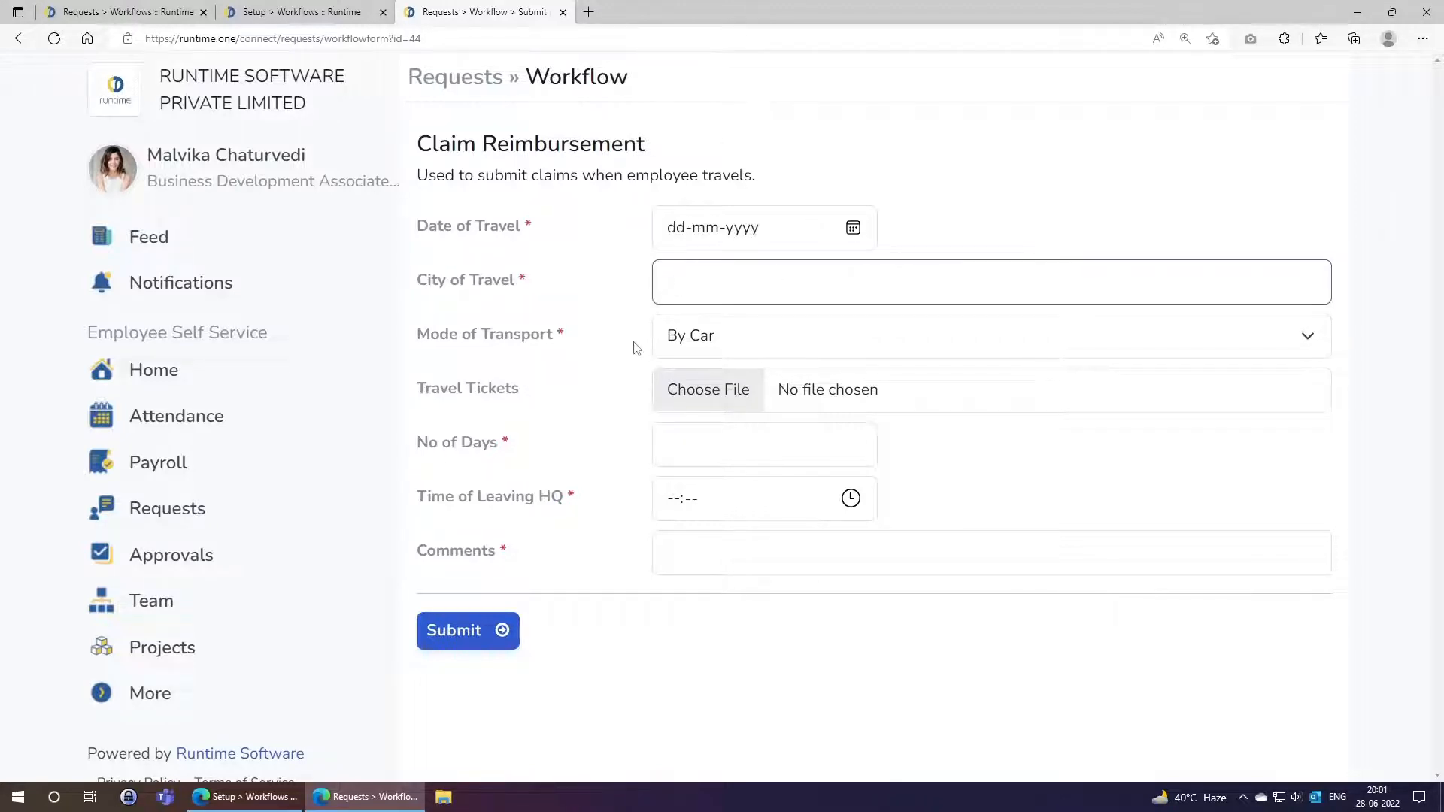
left_click(738, 339)
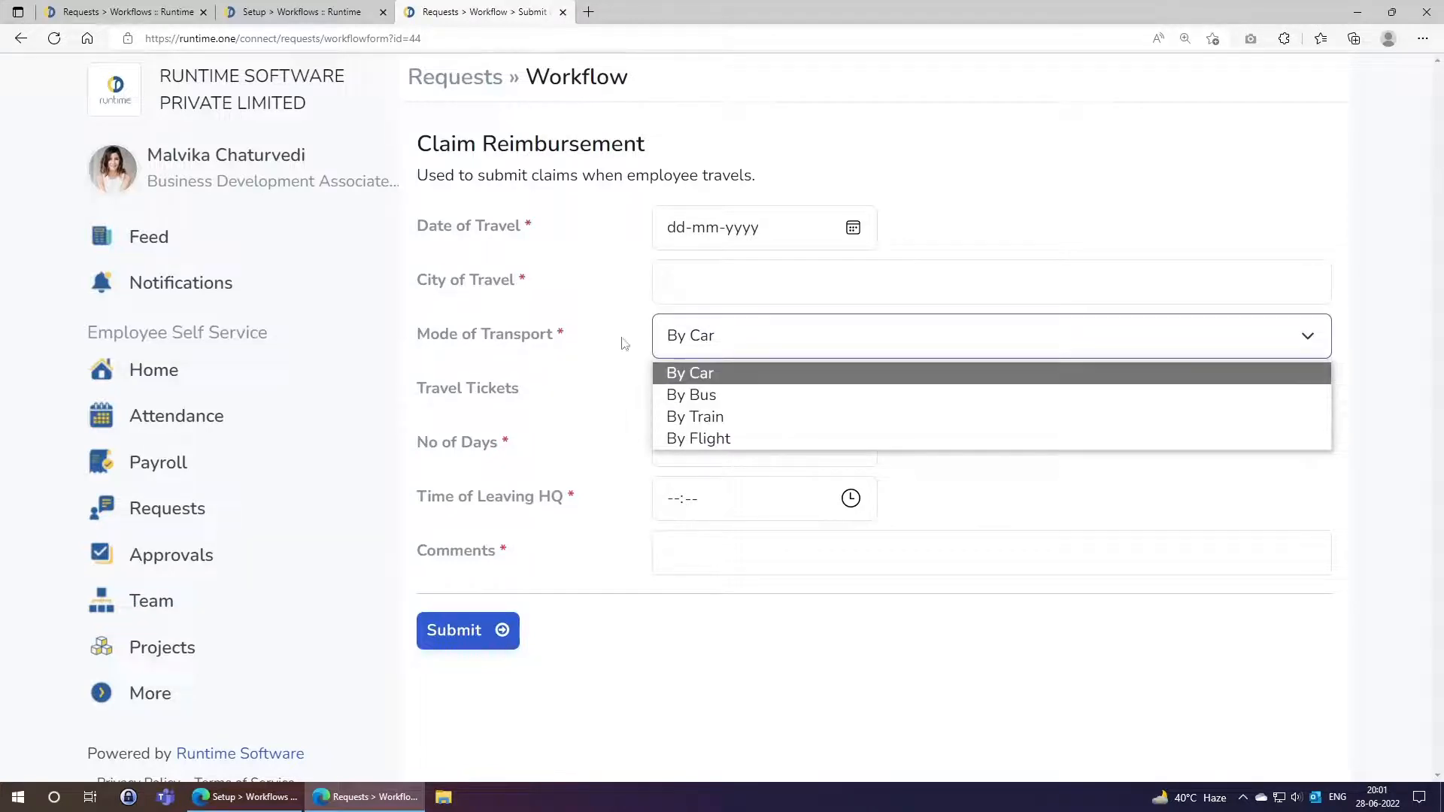
left_click(583, 334)
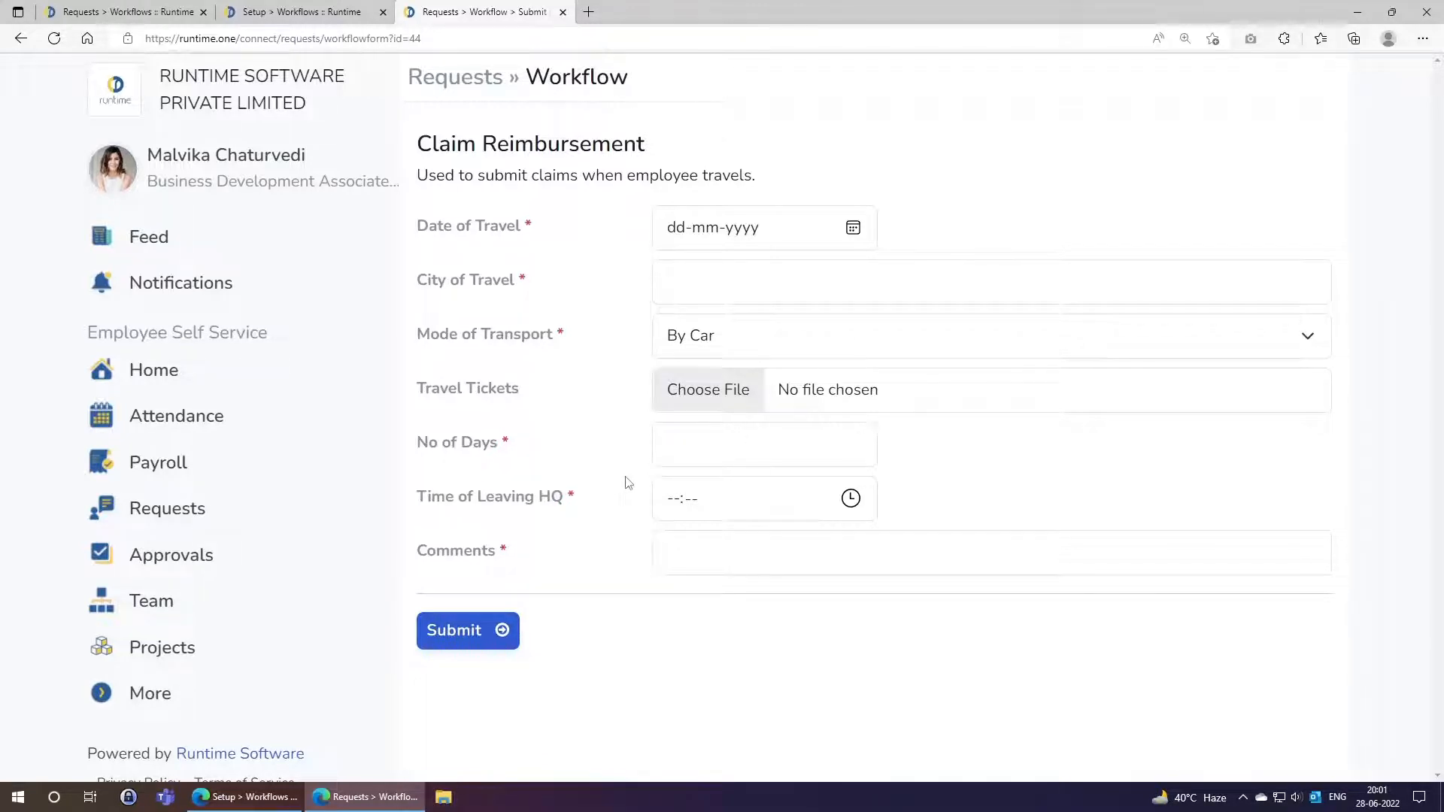
Fill in travel date 24-06-2022, city Delhi, 3 days, leaving 17:15, comment 'Visiting Client XYZ'.
left_click(853, 228)
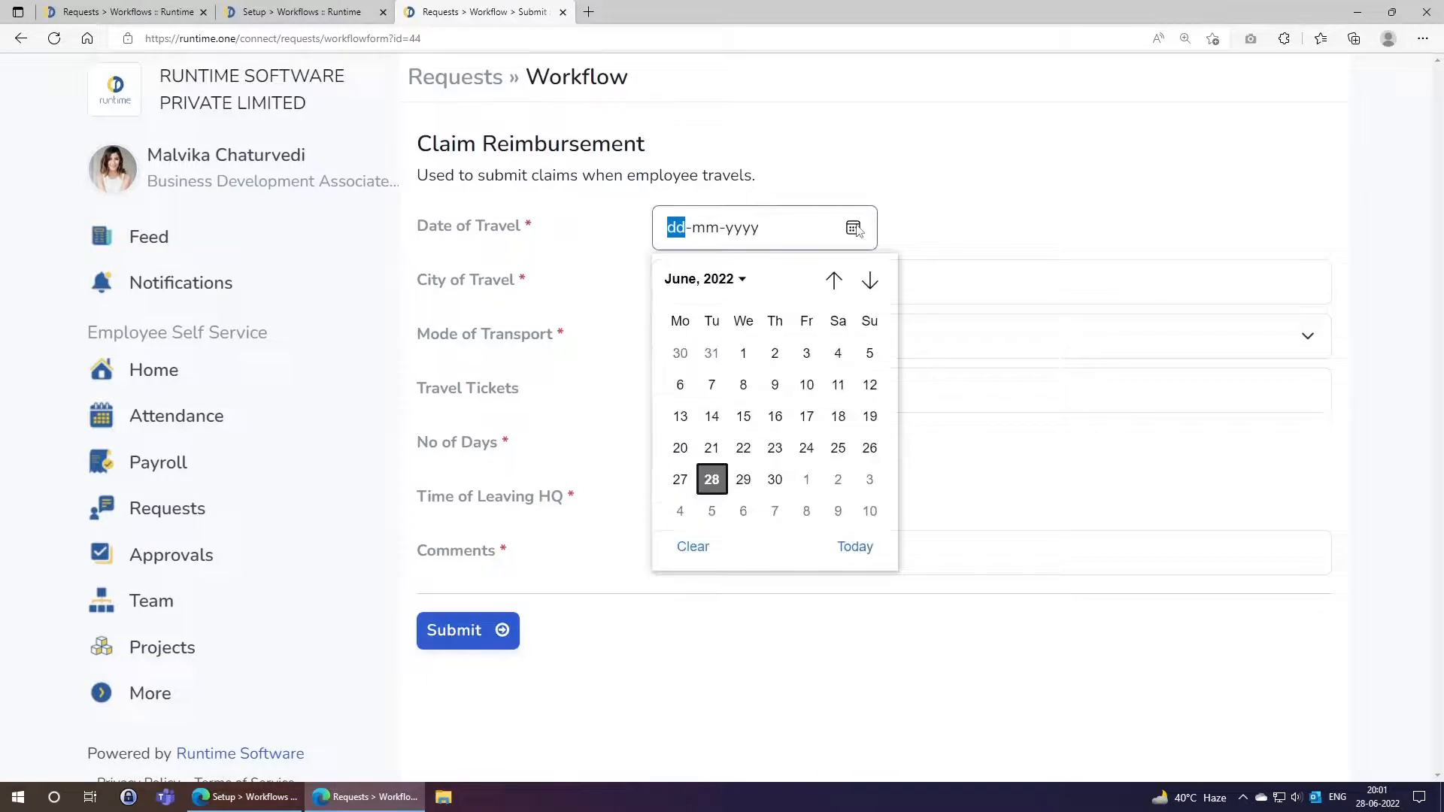
left_click(806, 448)
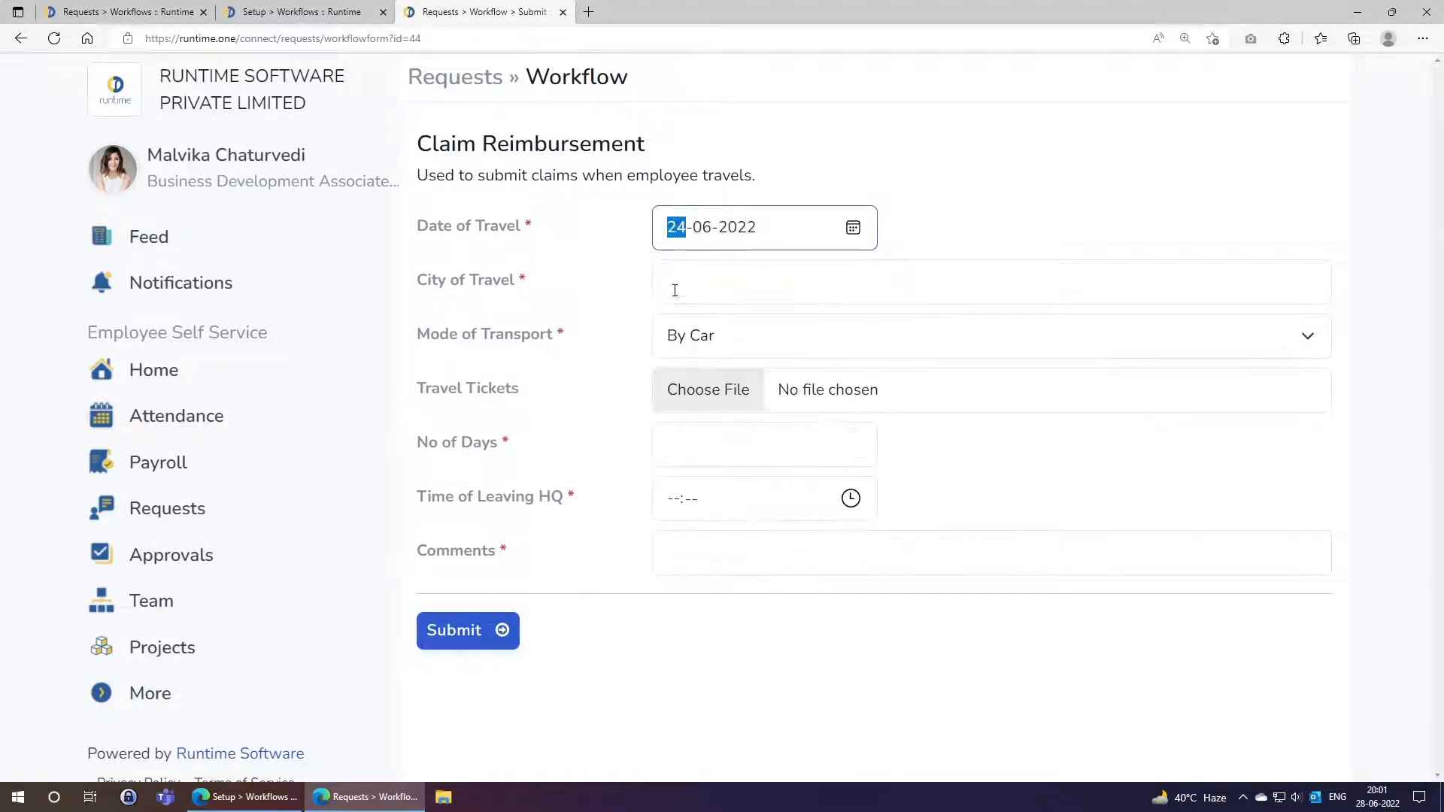
left_click(674, 287)
type("Delhi")
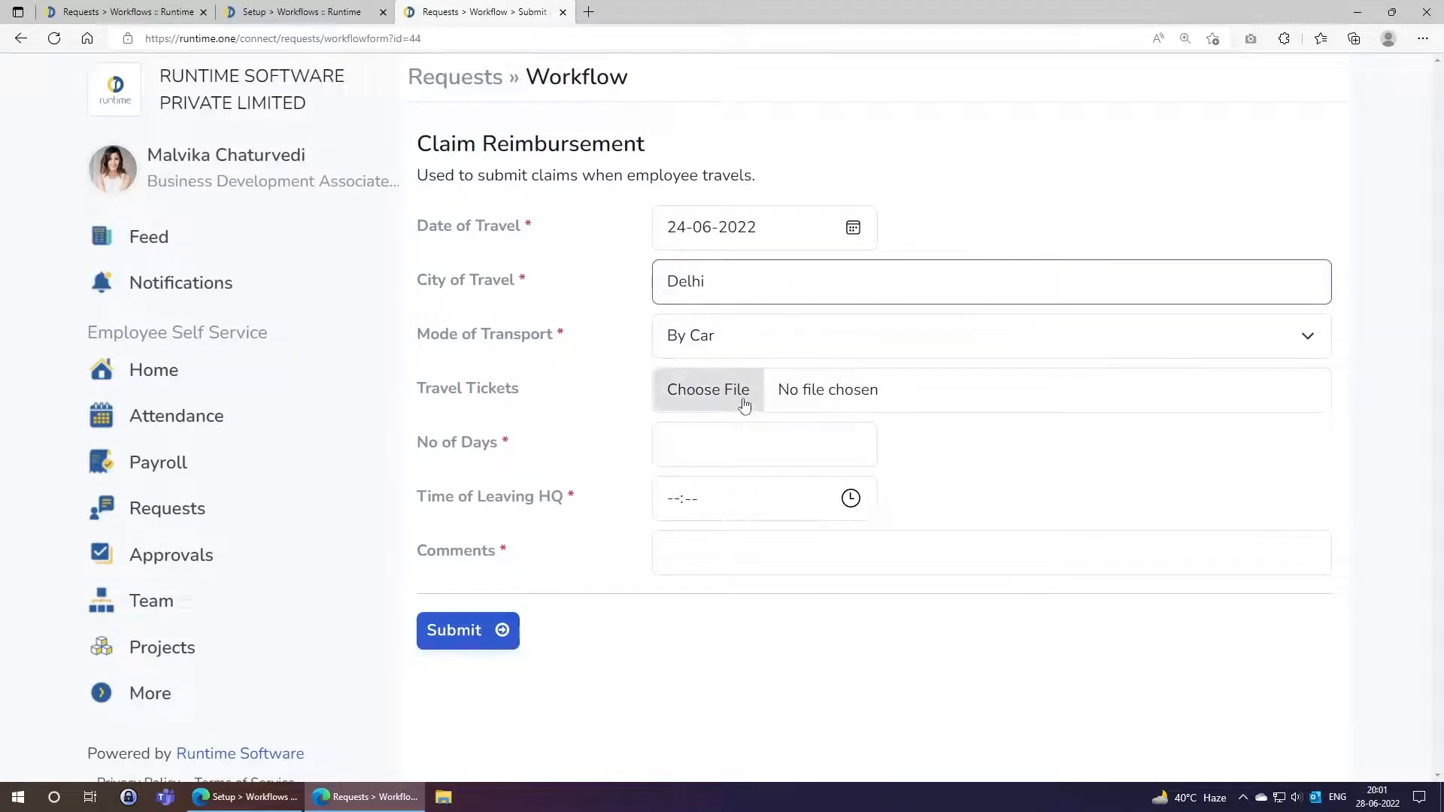
left_click(684, 444)
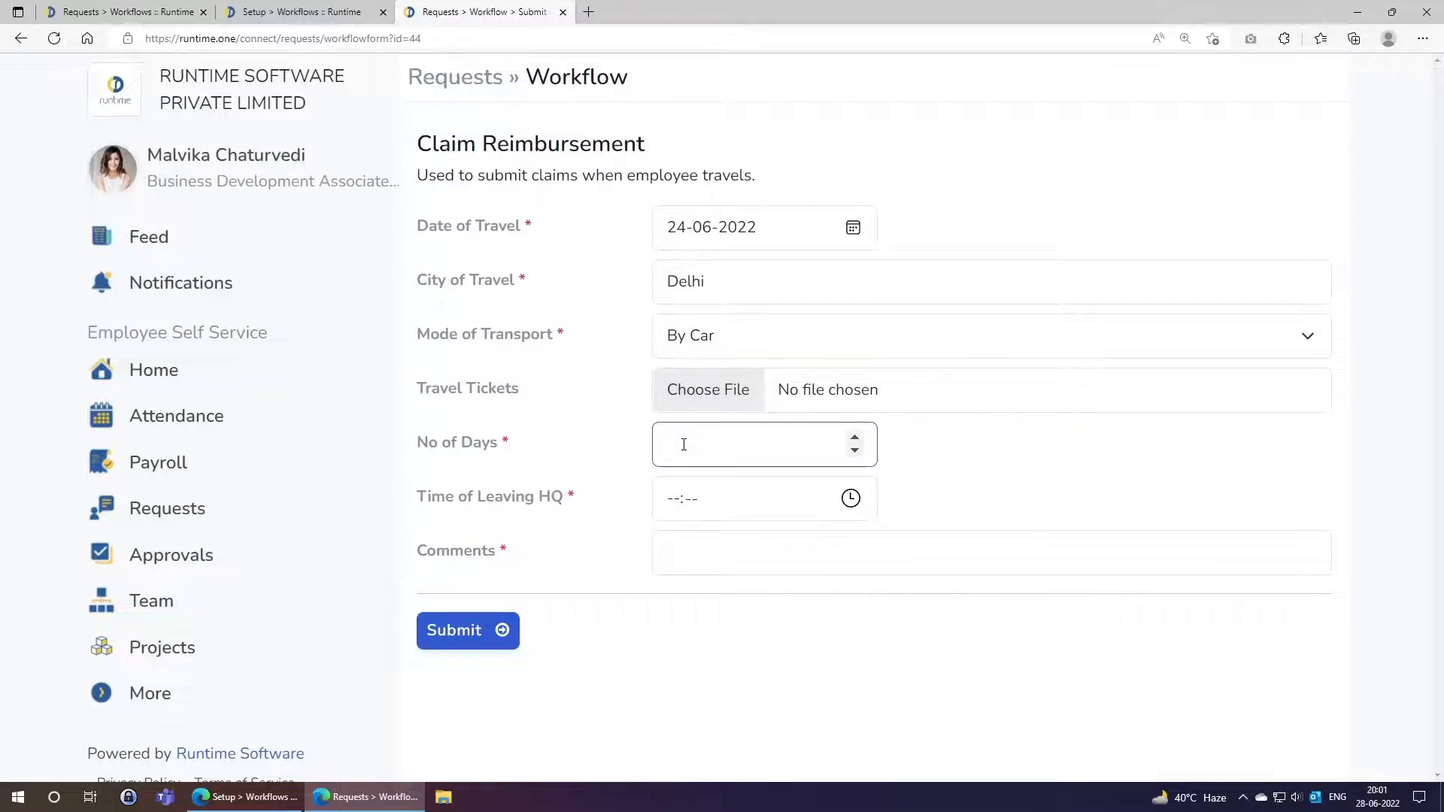
type("3")
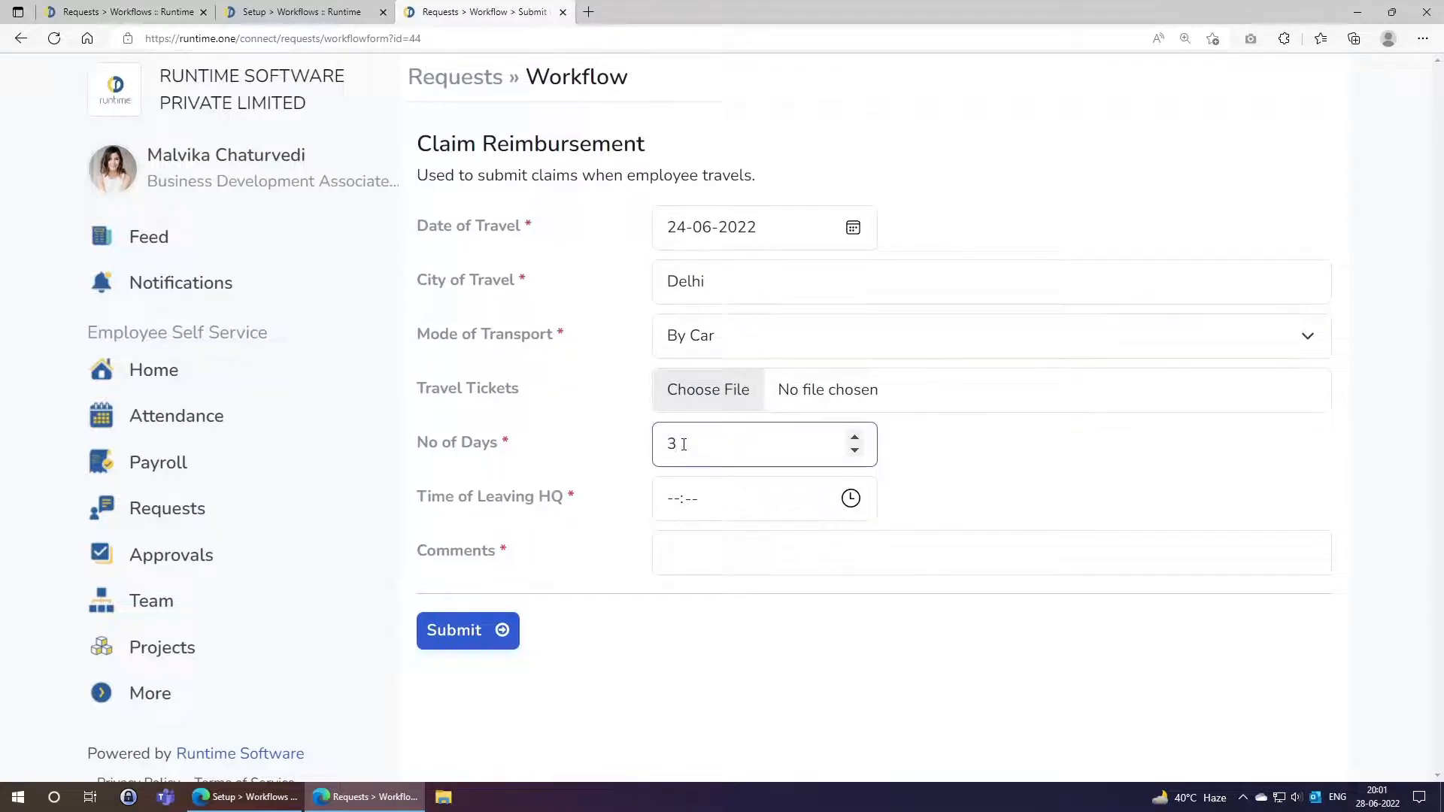
left_click(673, 500)
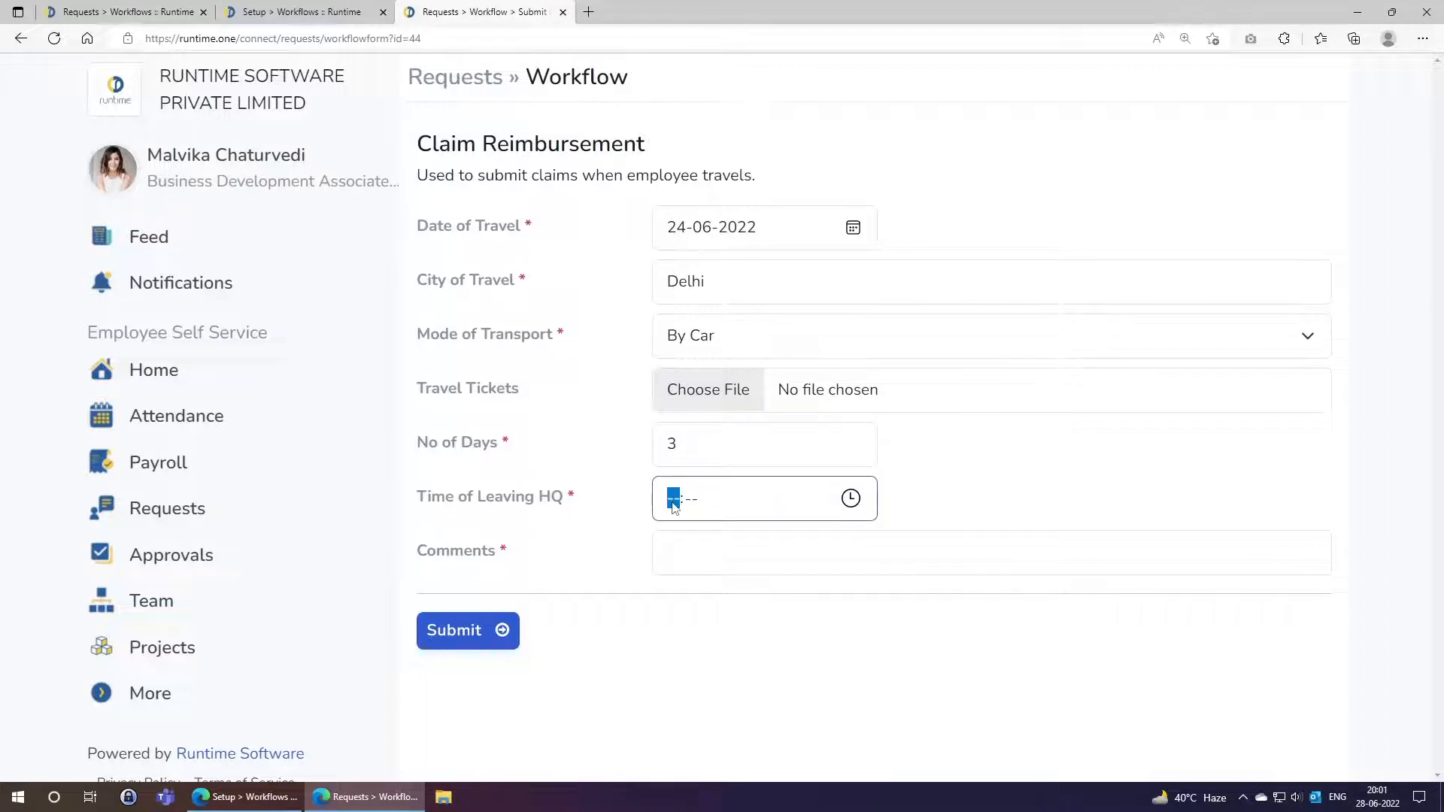
type("17:15")
left_click(704, 546)
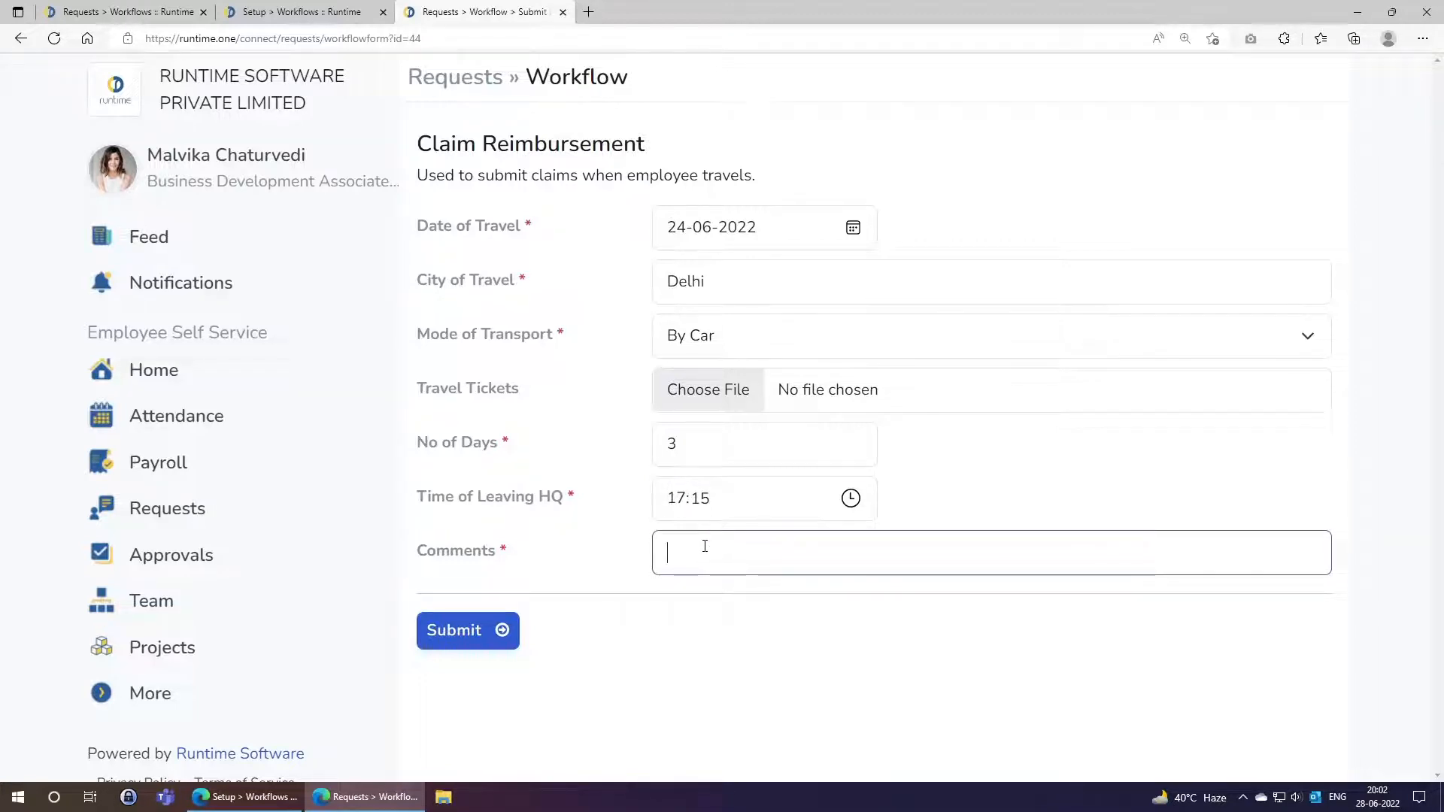
type("Visiting")
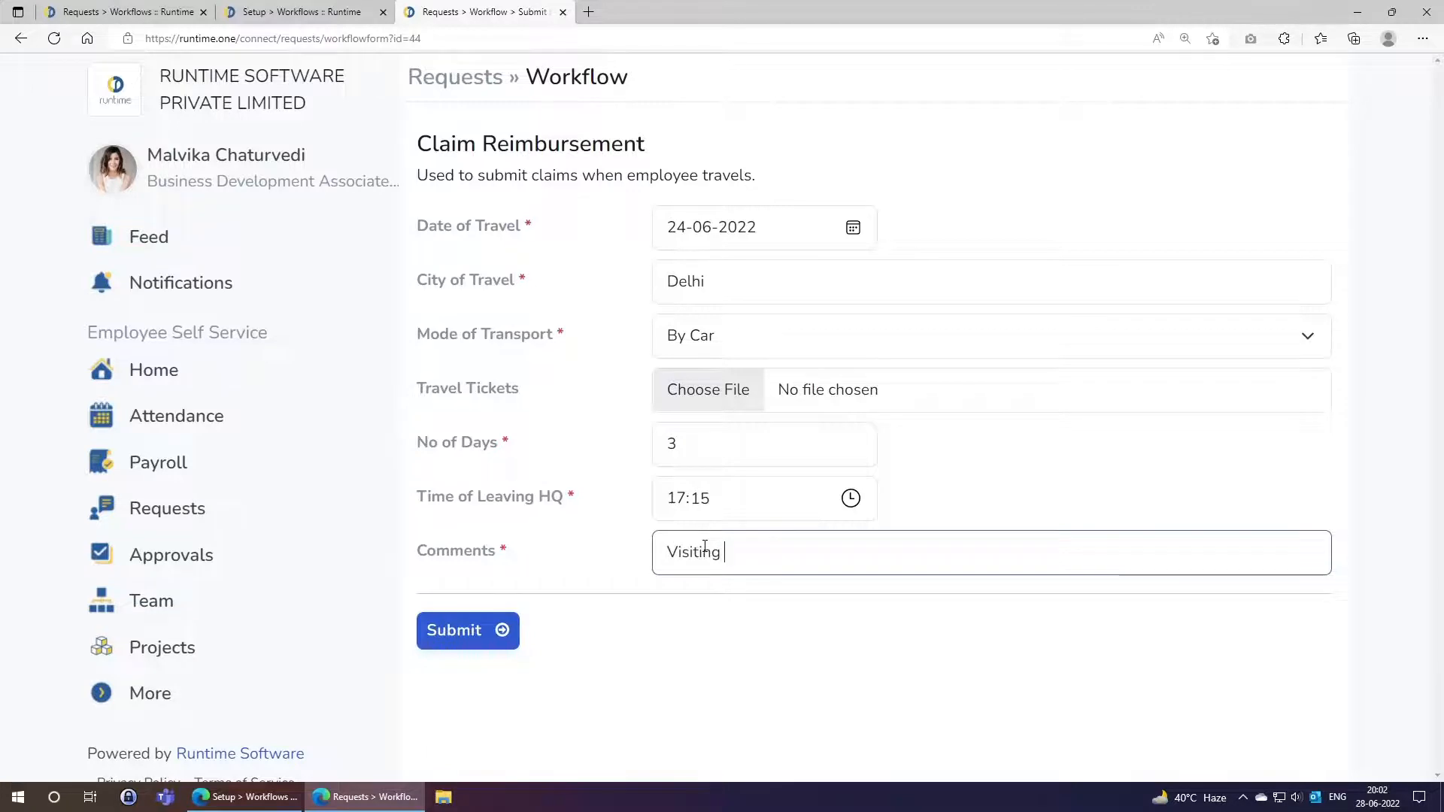
type(" Client XYZ")
Switch back to the admin Setup > Workflows tab.
key("ctrl+shift+Tab")
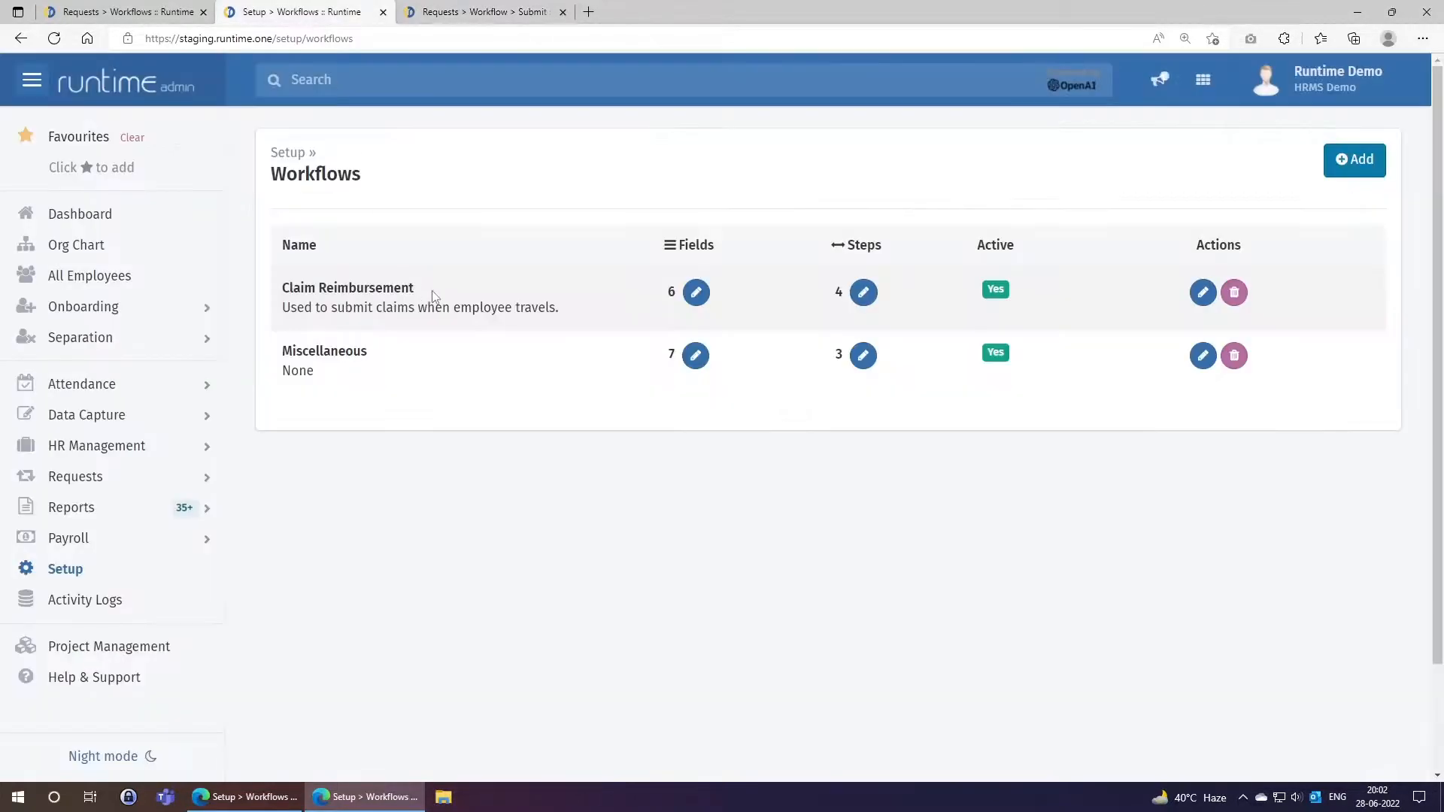
Review the six Claim Reimbursement workflow fields, then return to the claim form tab.
left_click(696, 292)
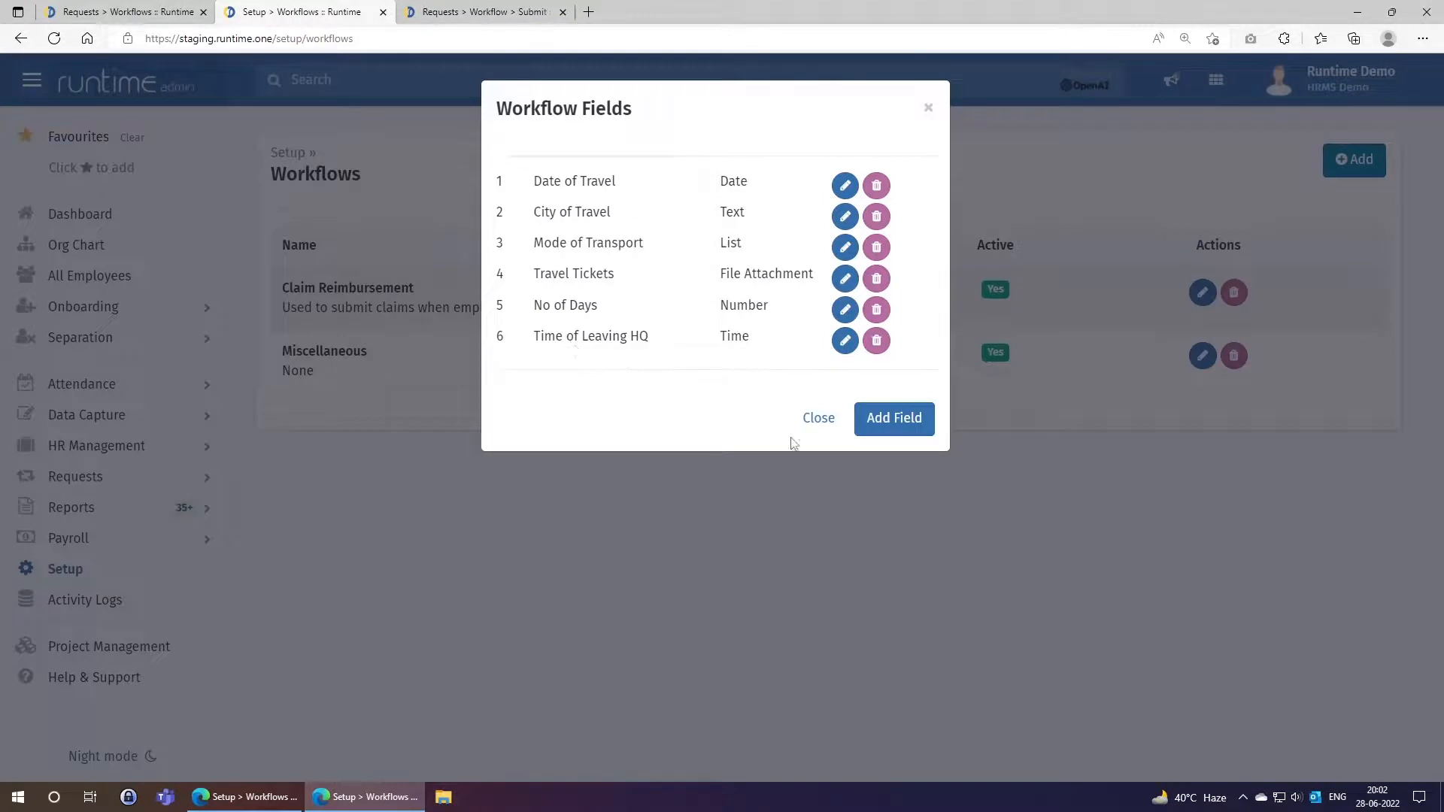
left_click(818, 419)
key("ctrl+Tab")
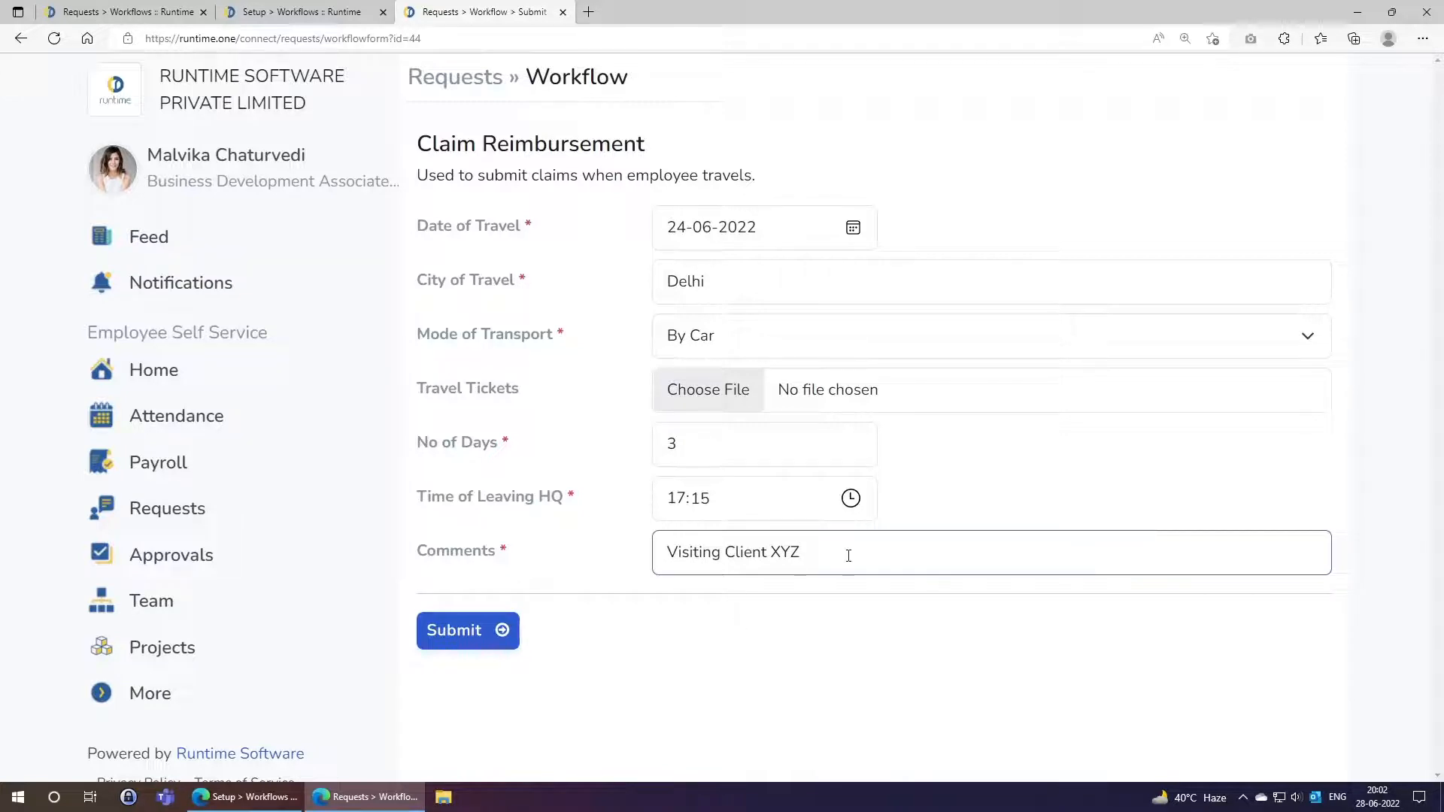
Submit the claim, check the 'Request successfully submitted' message, and return to Requests.
left_click(466, 633)
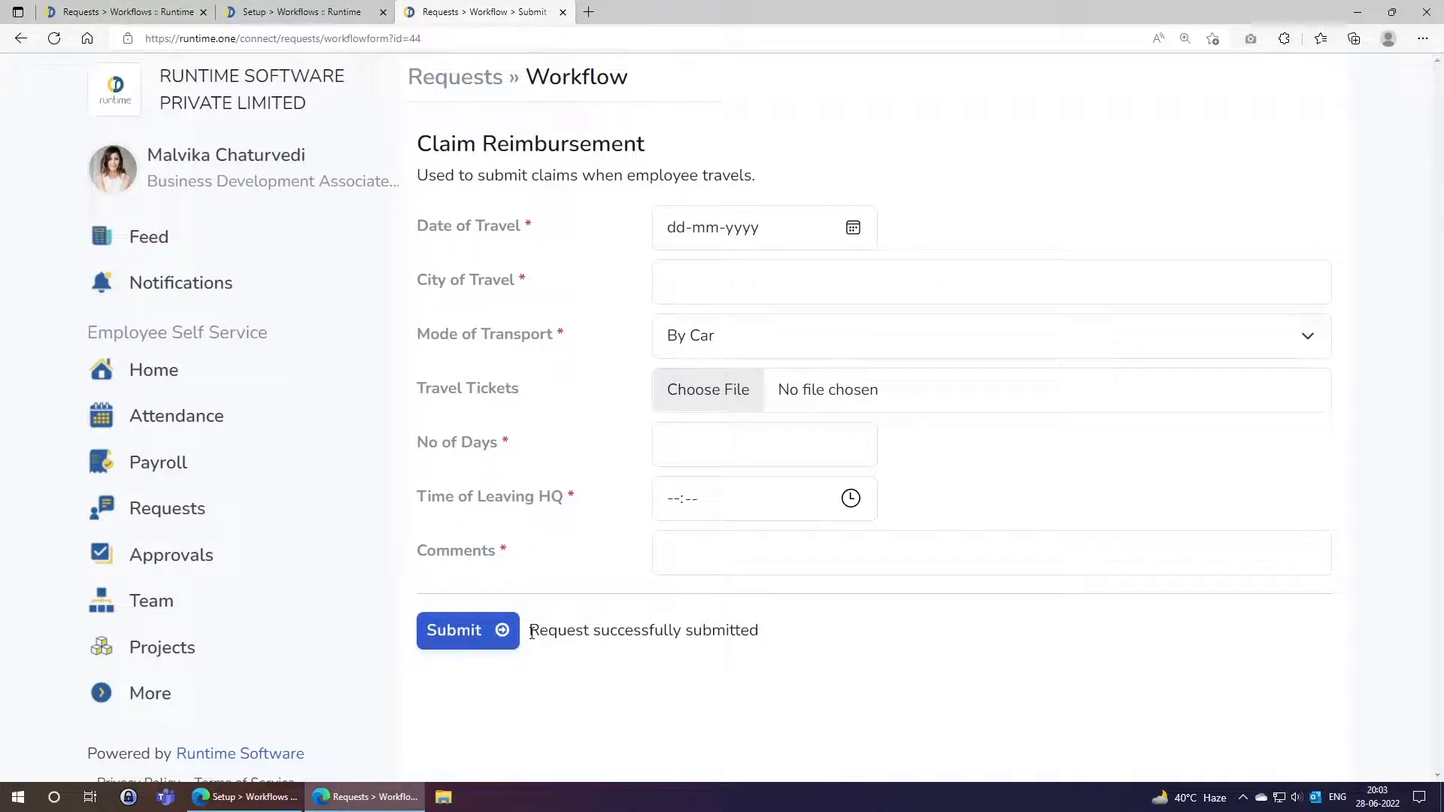
left_click_drag(532, 632, 815, 606)
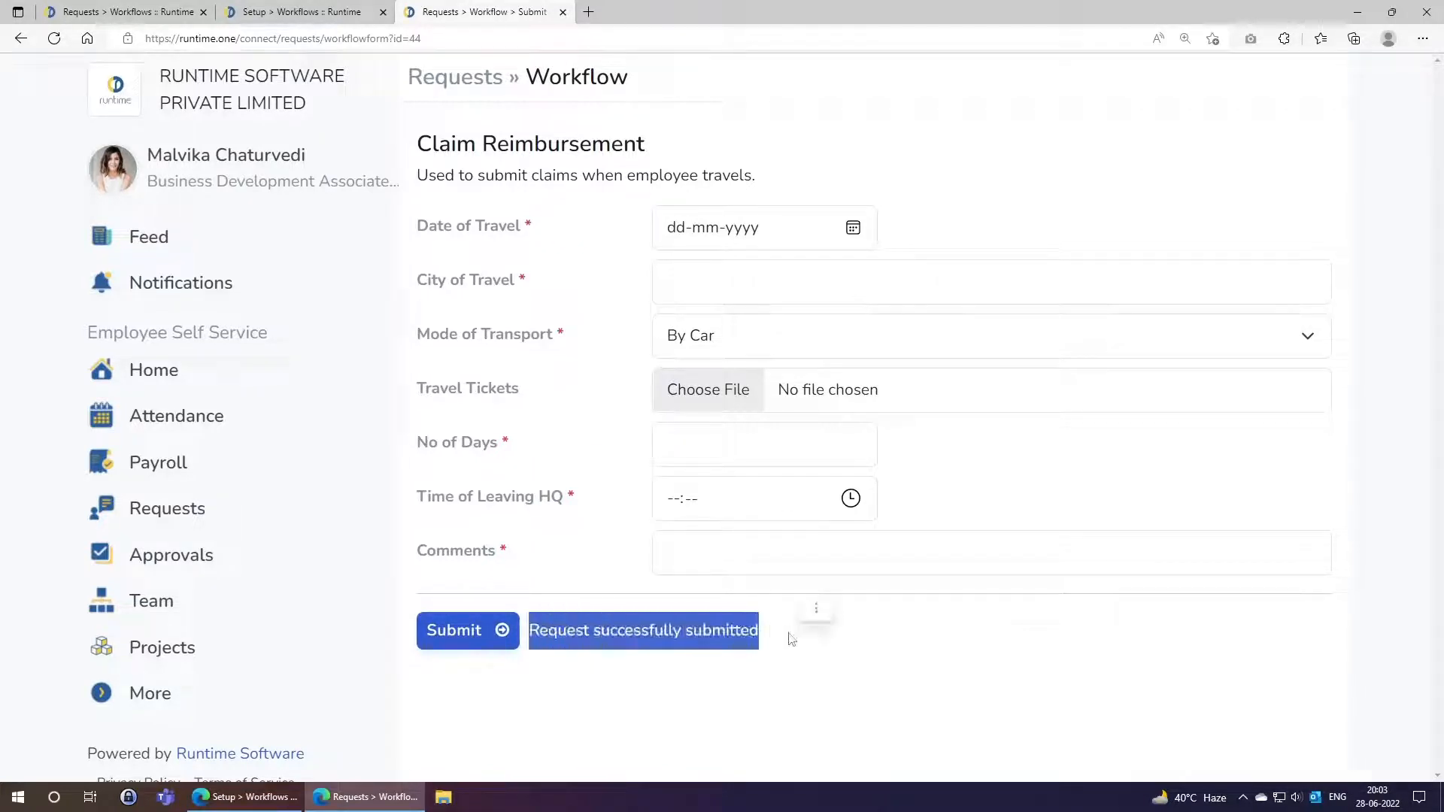
left_click(789, 638)
left_click(485, 79)
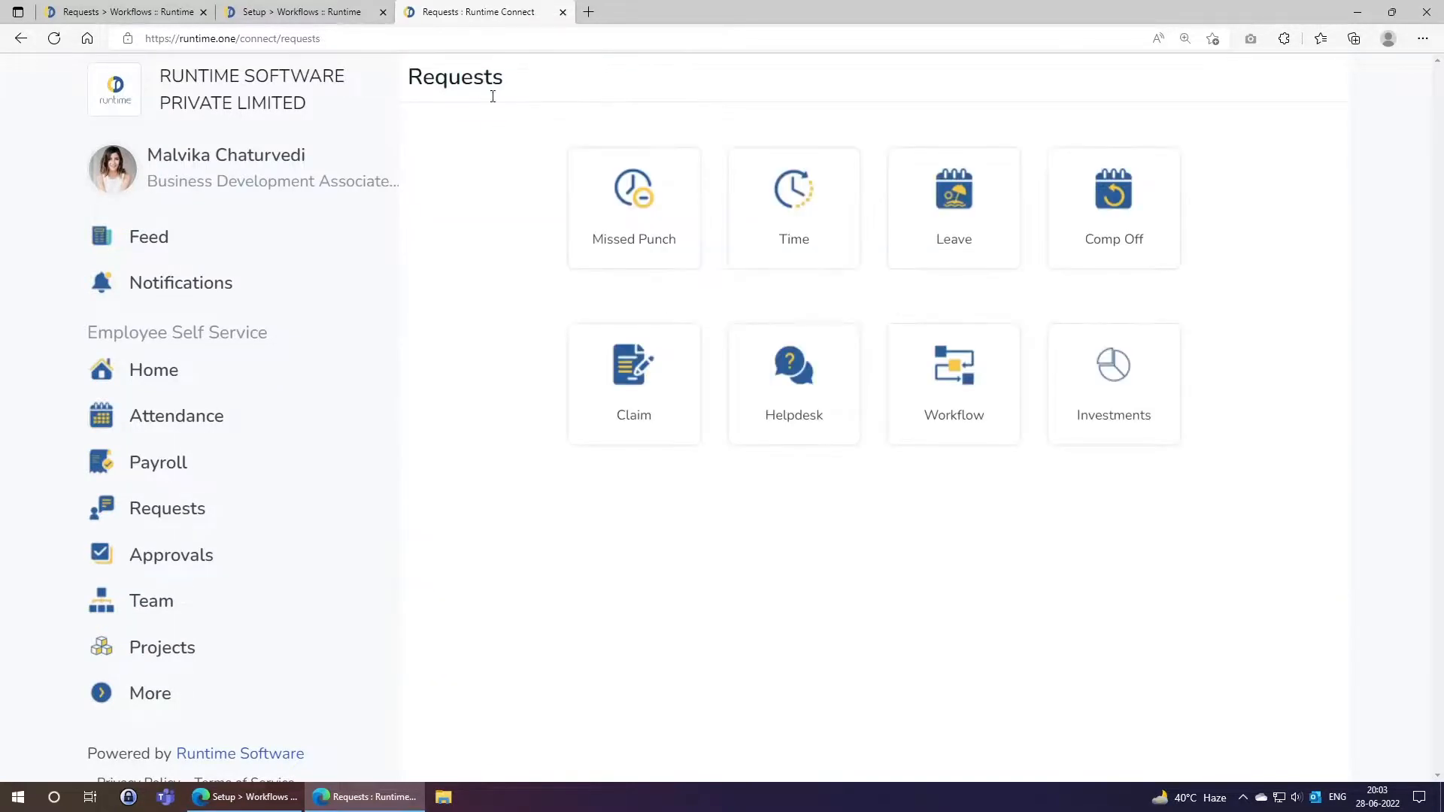
Open the Workflow request history and view the details of request #199.
left_click(961, 376)
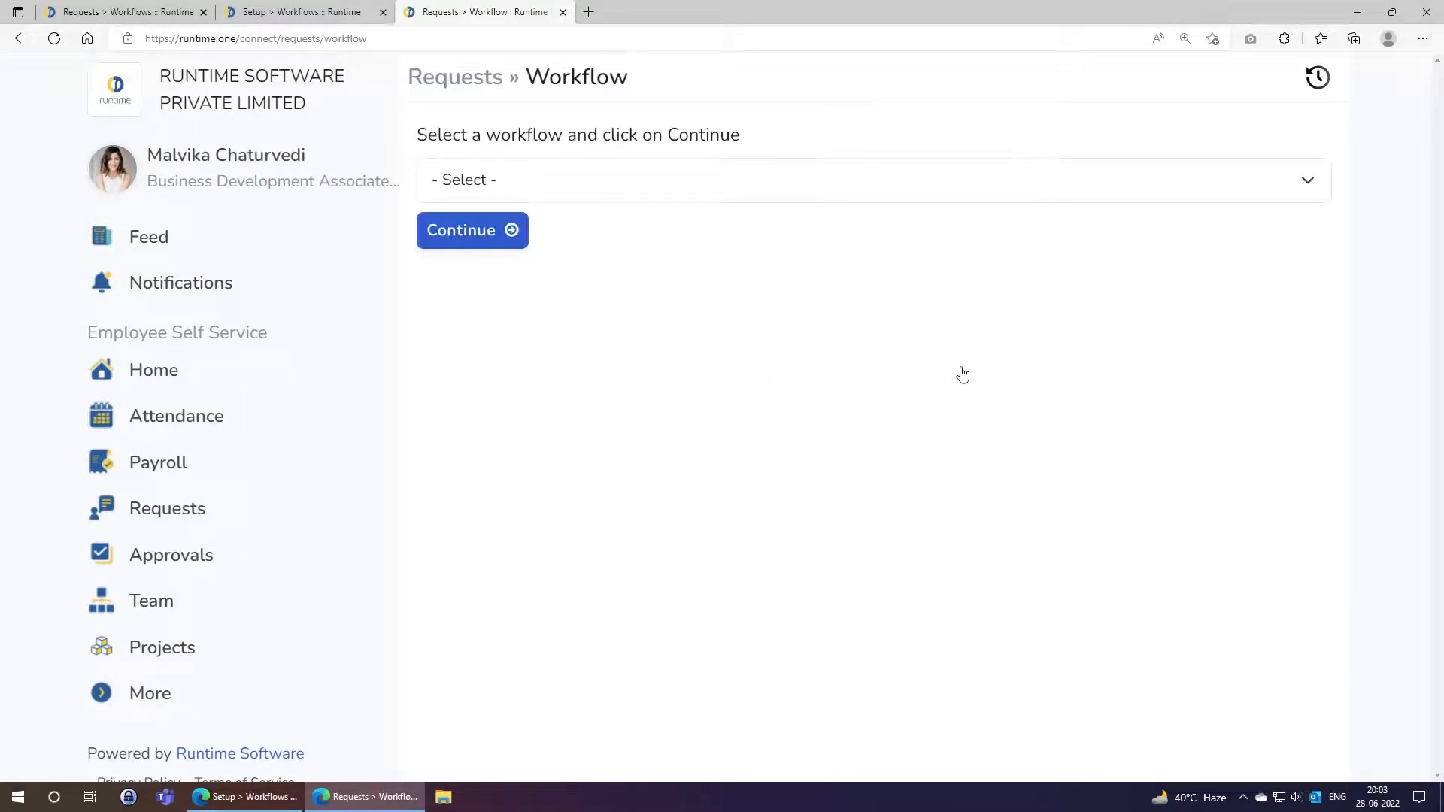
left_click(1318, 78)
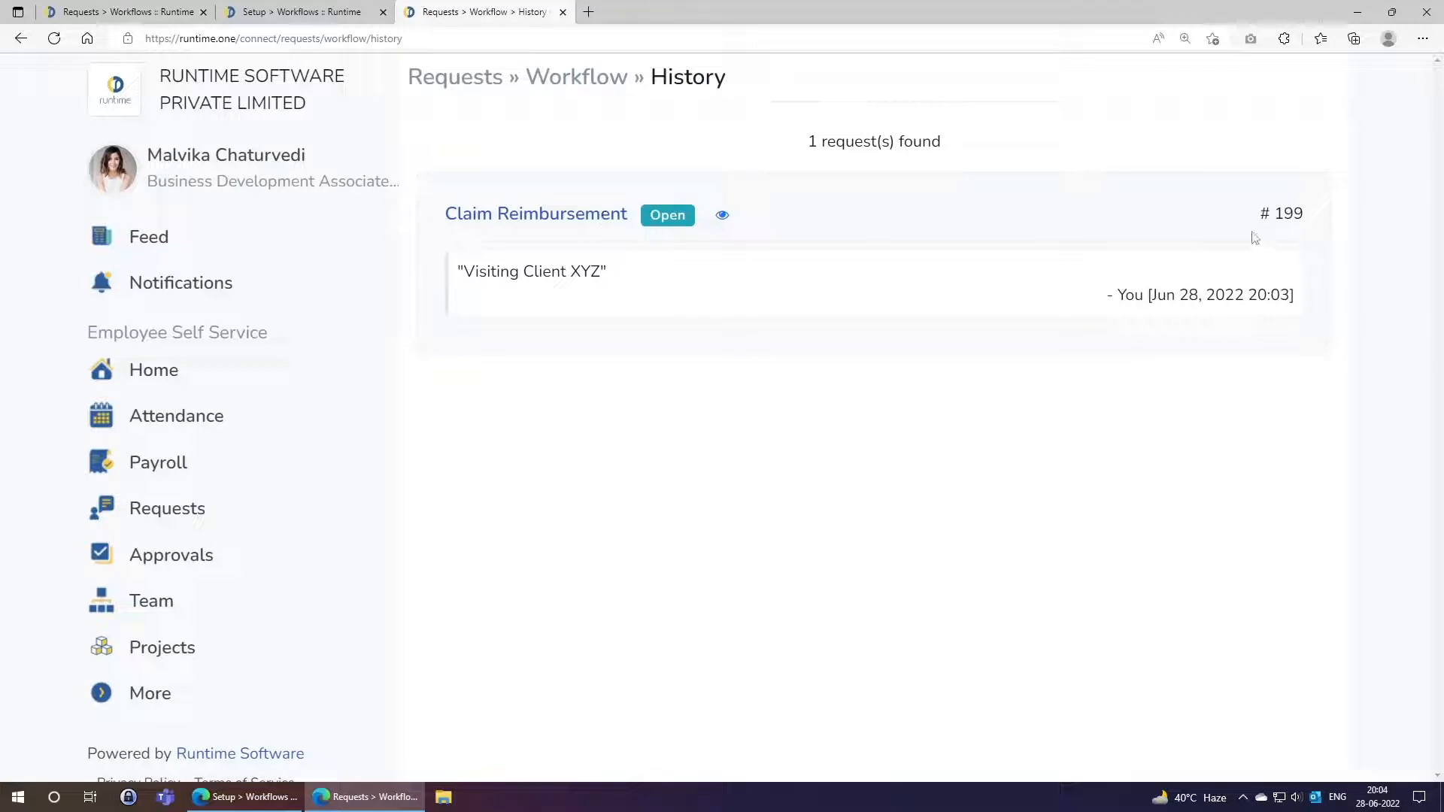
left_click_drag(1275, 218, 1304, 217)
left_click(1140, 297)
left_click(722, 215)
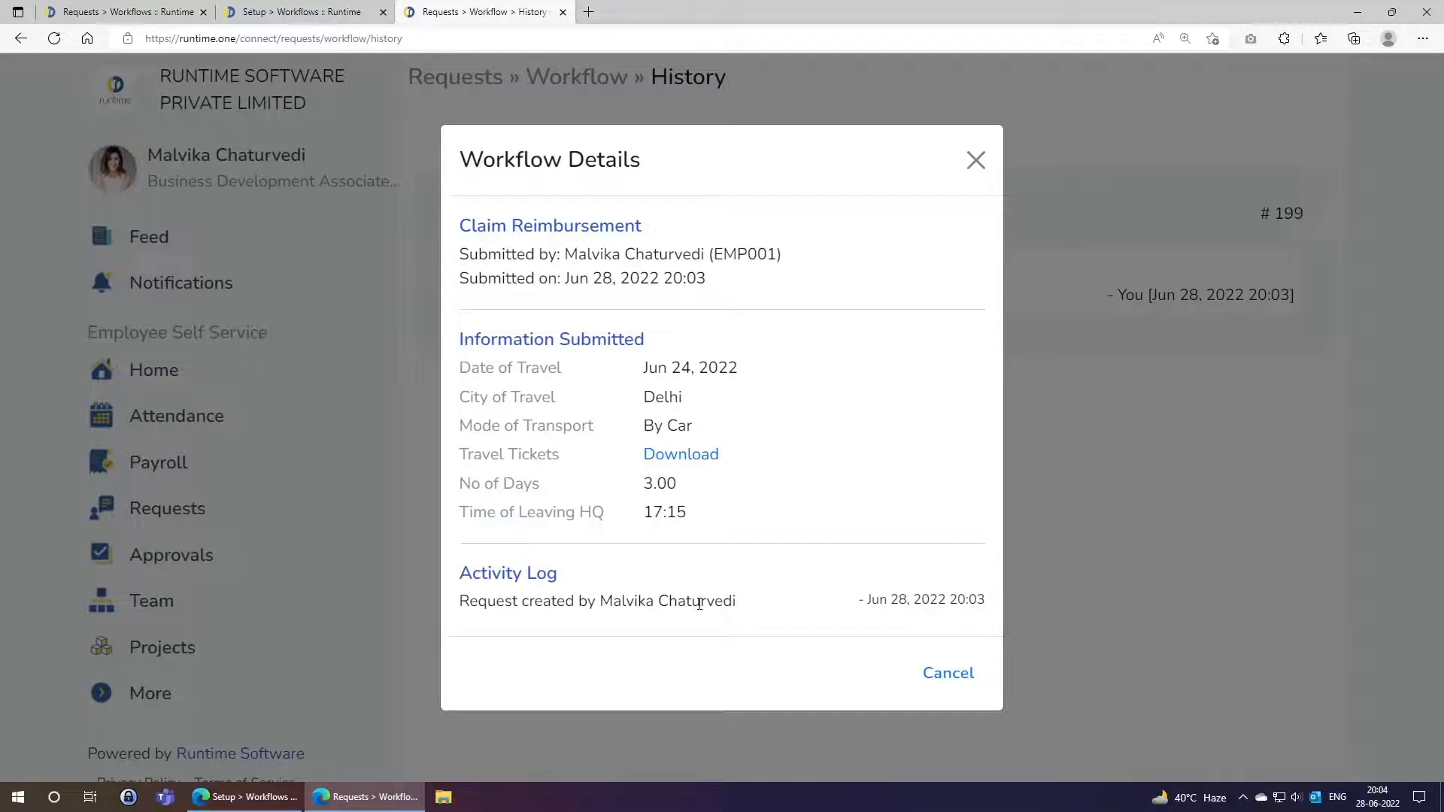
Review the Claim Reimbursement approval steps, including Manager Approval, on the admin tab.
left_click(301, 11)
left_click(865, 291)
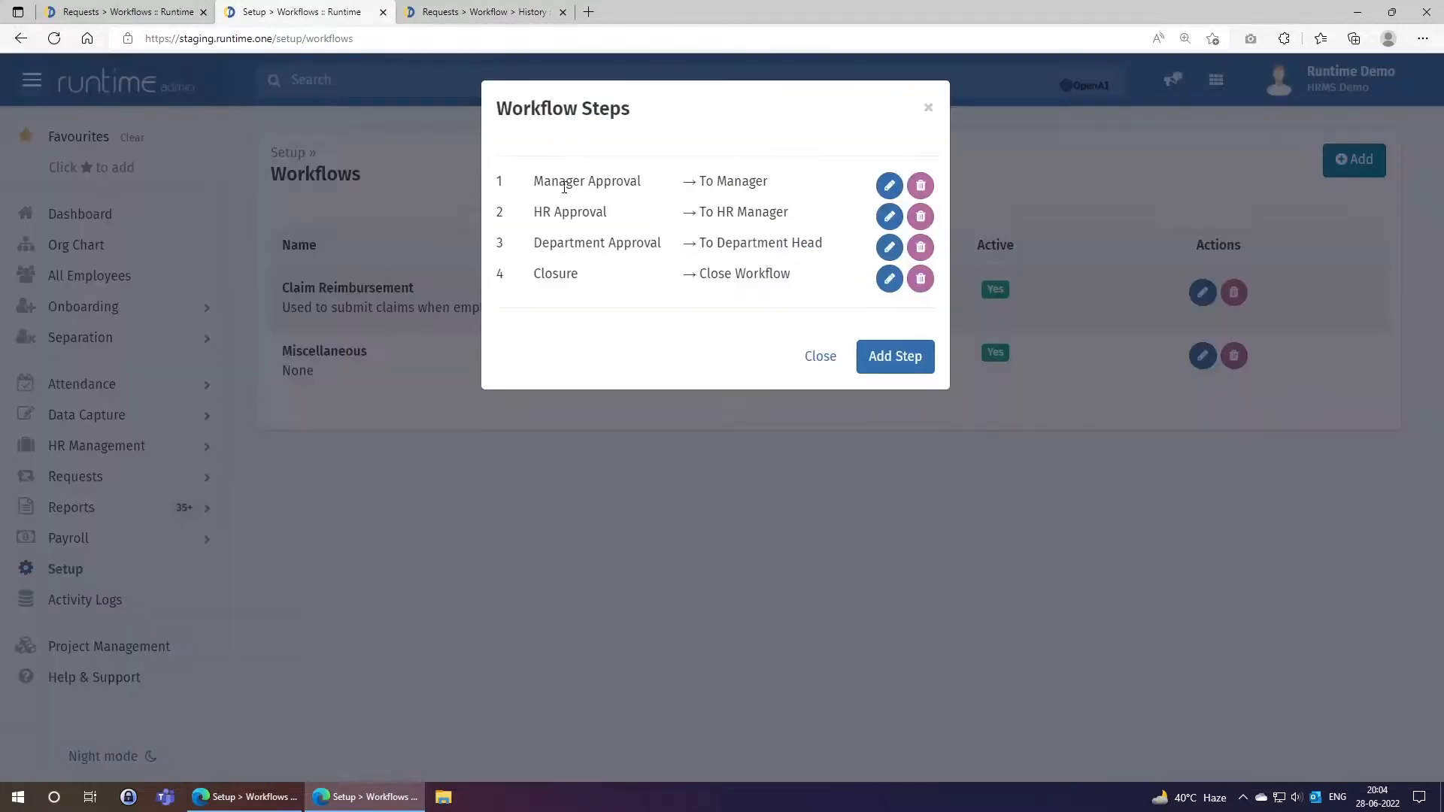
left_click_drag(534, 181, 767, 181)
left_click(770, 233)
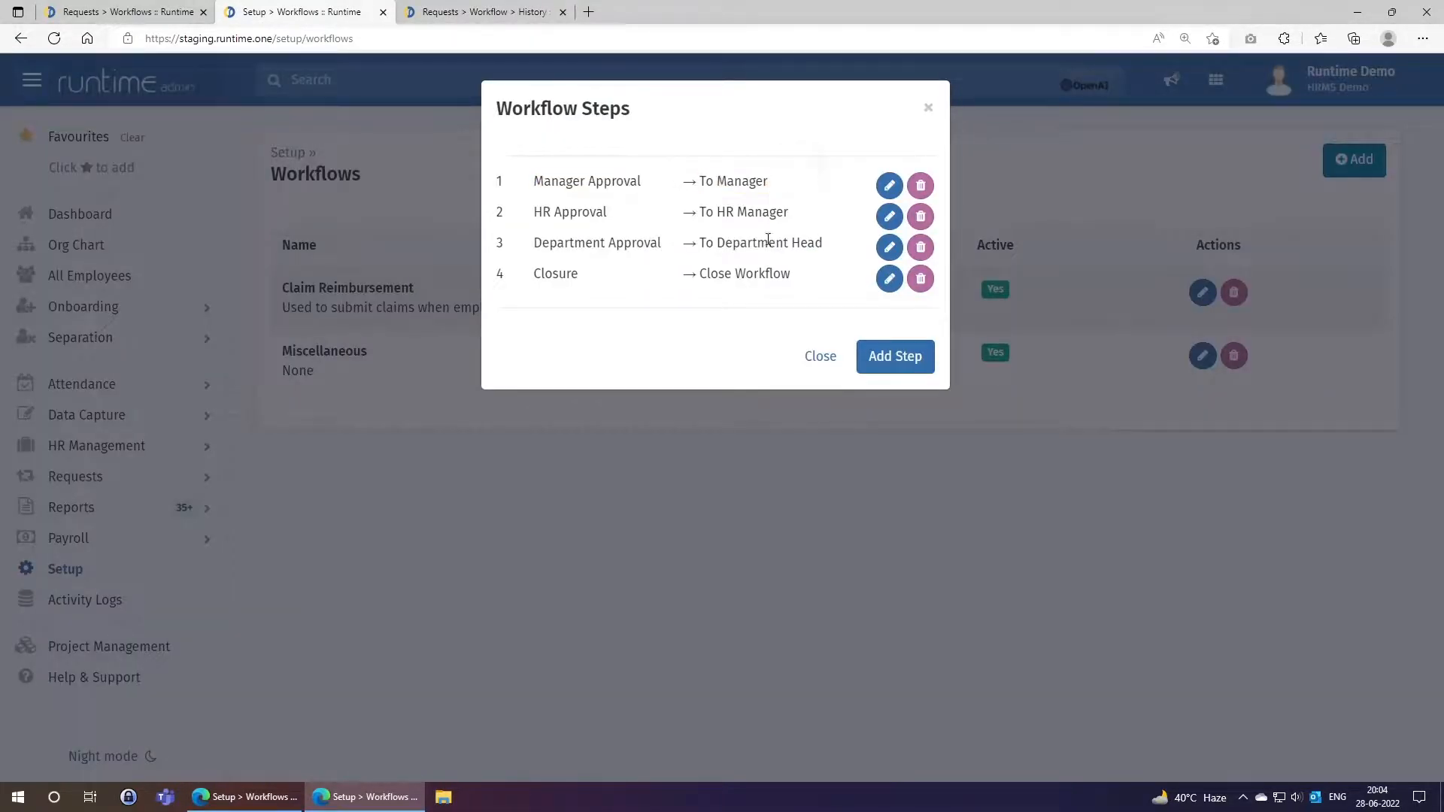
left_click(821, 358)
Check the submitter on the request #199 details, then close the details dialog.
left_click(481, 12)
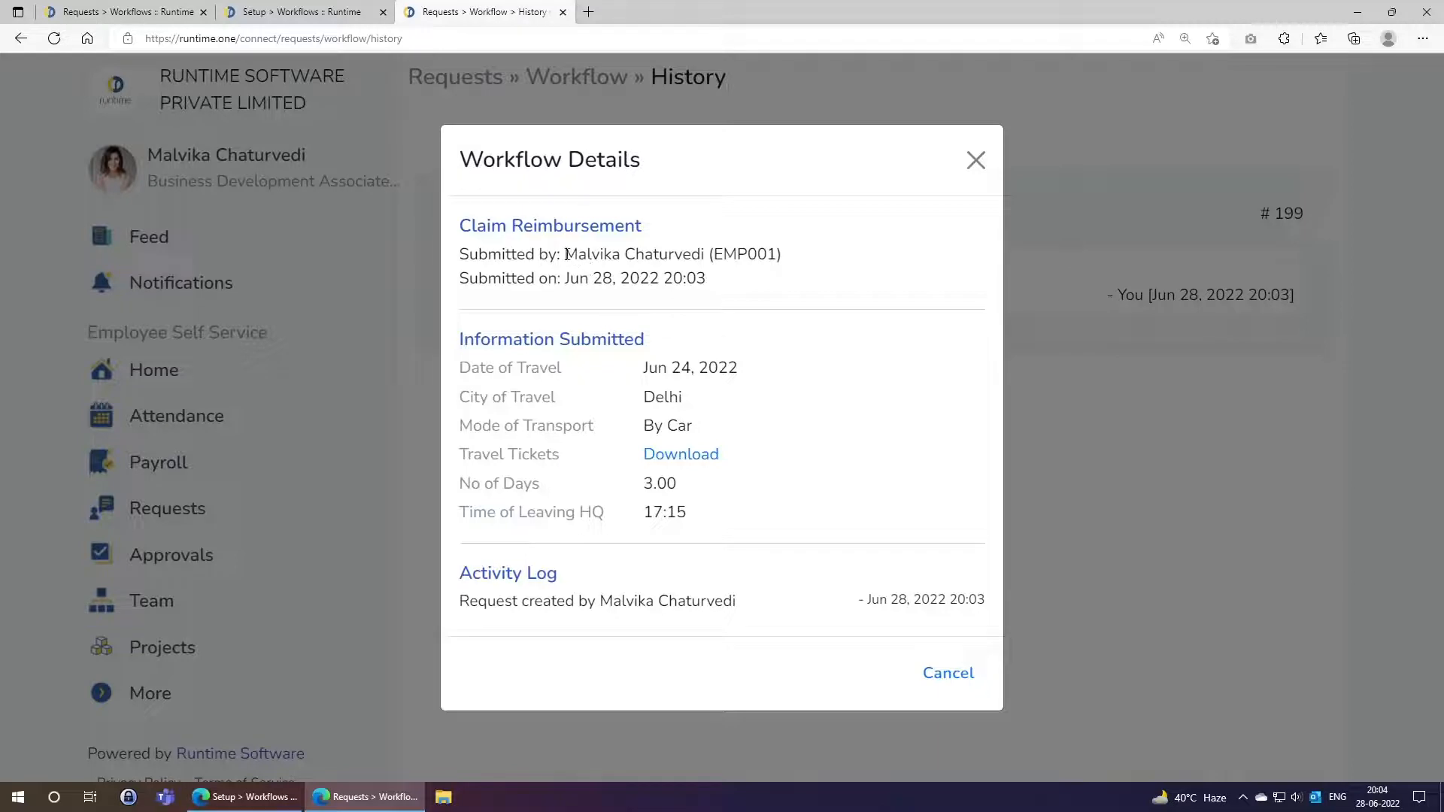
left_click_drag(564, 254, 705, 254)
left_click(724, 307)
left_click(973, 158)
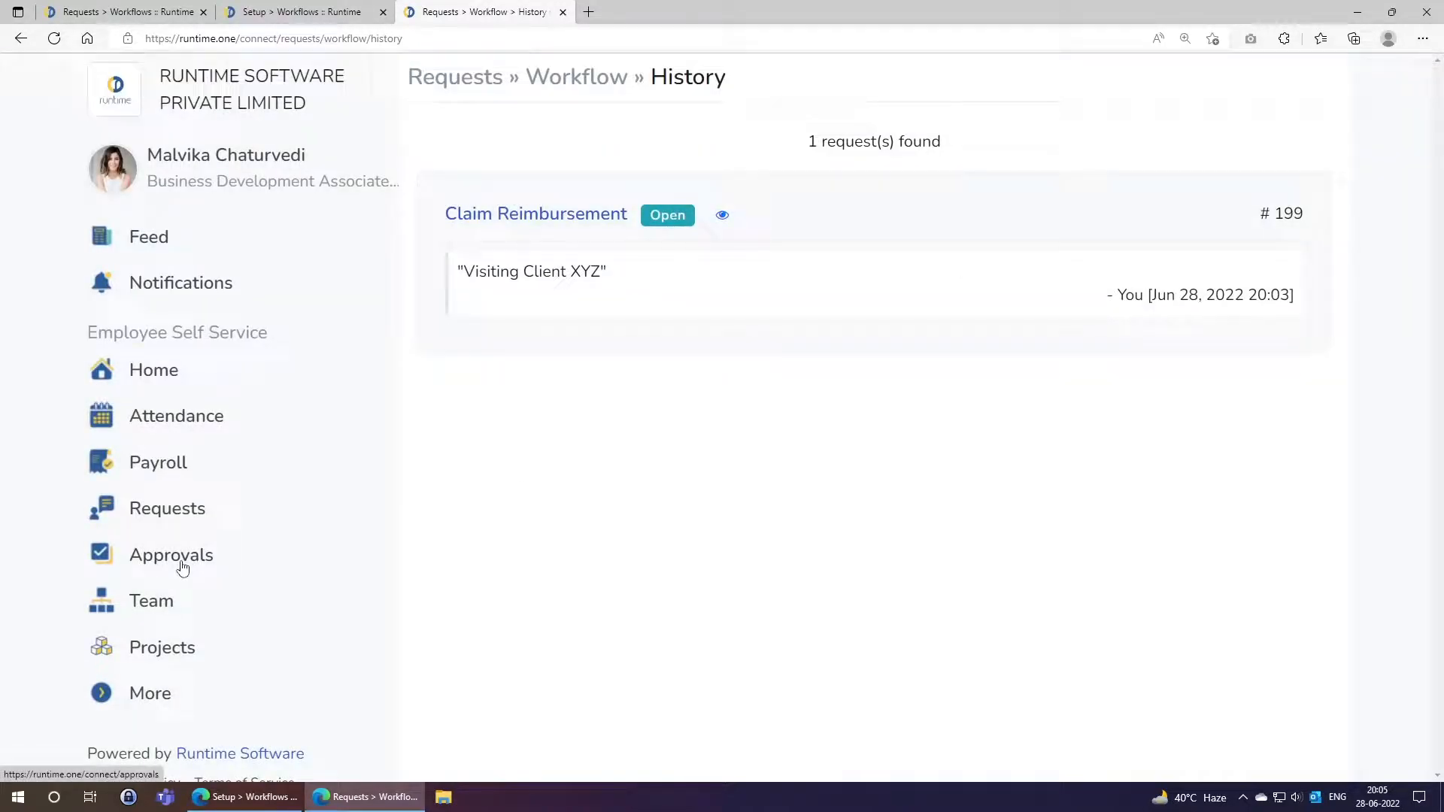
Confirm the employee has no pending Workflow approvals, then switch to the admin Workflows tab.
left_click(182, 568)
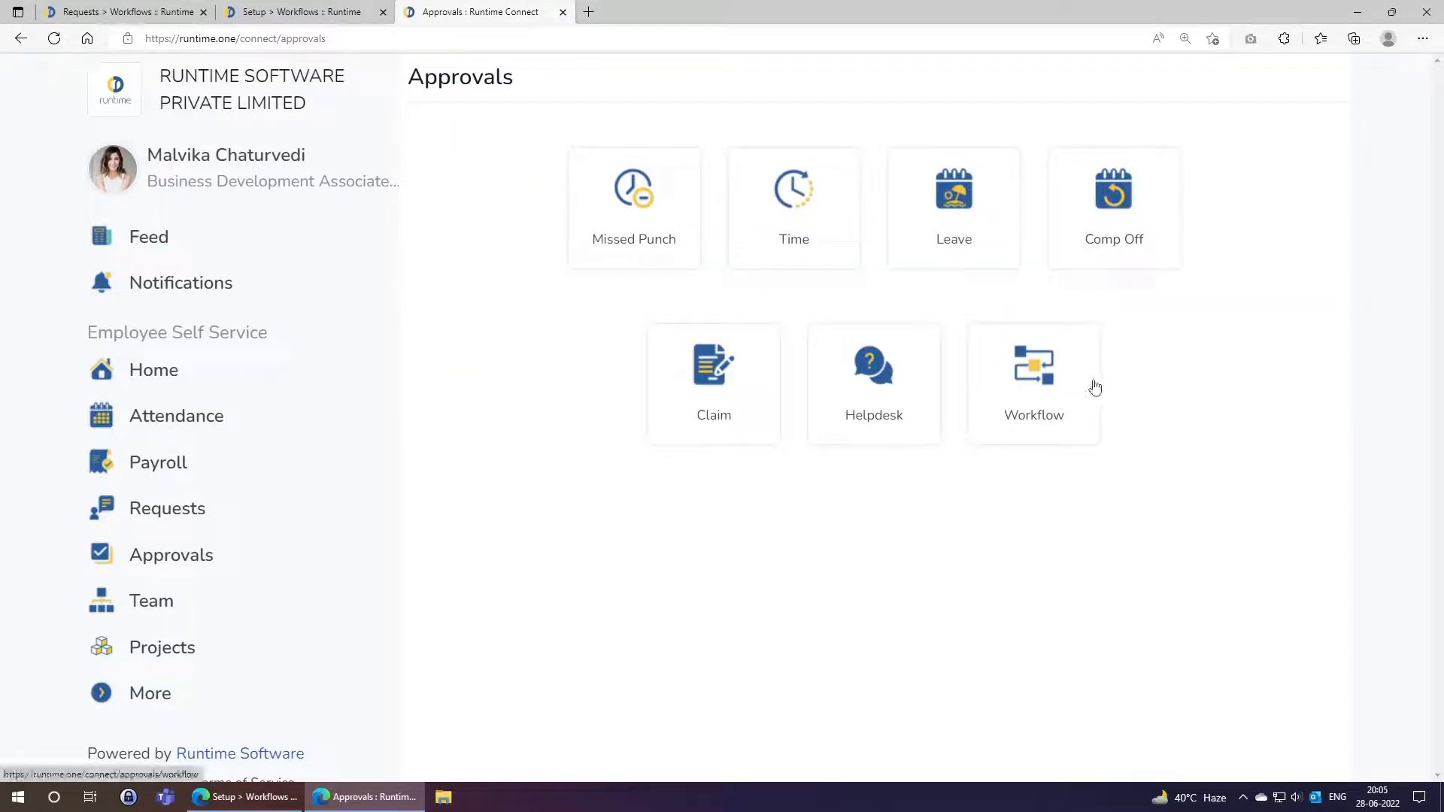
left_click(1043, 382)
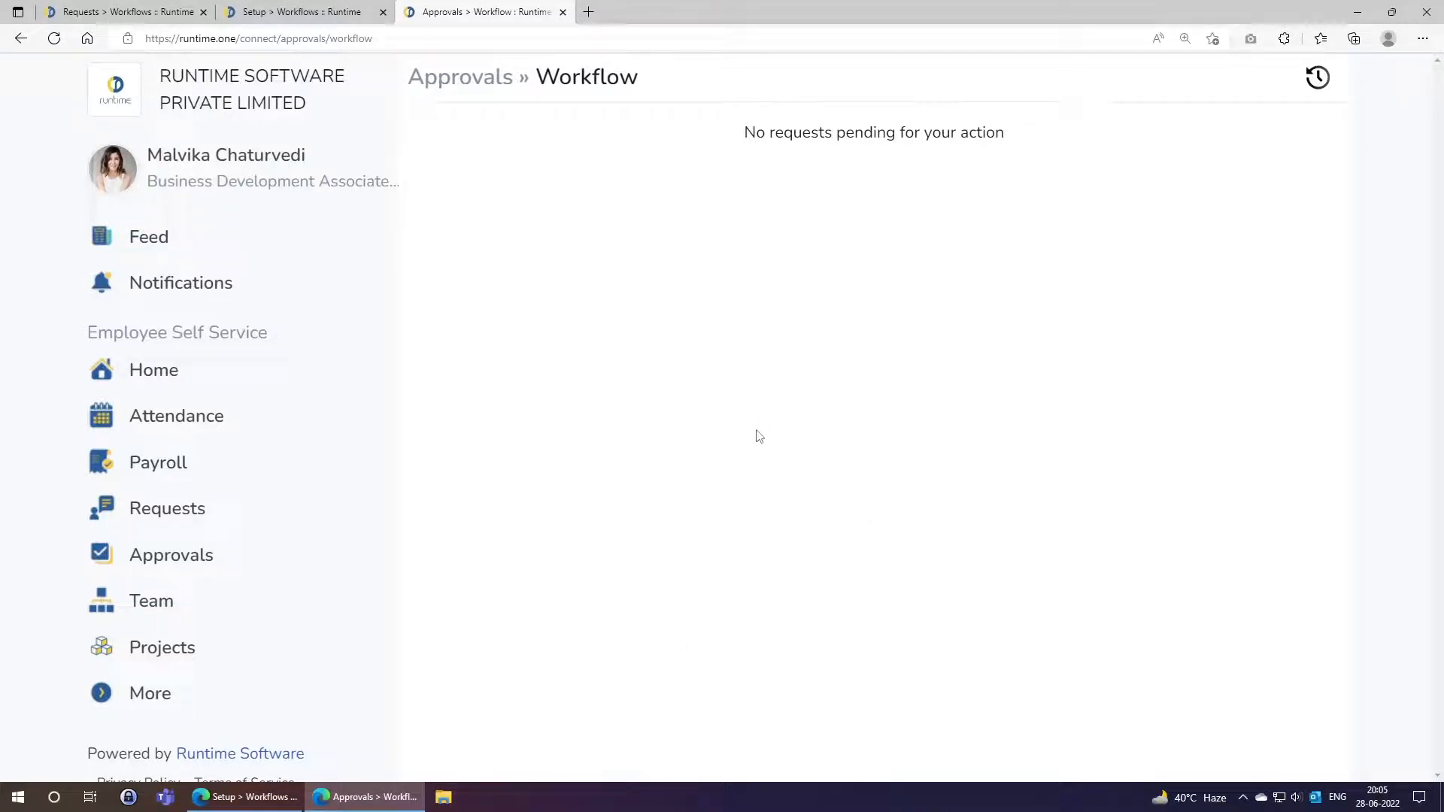
left_click(269, 6)
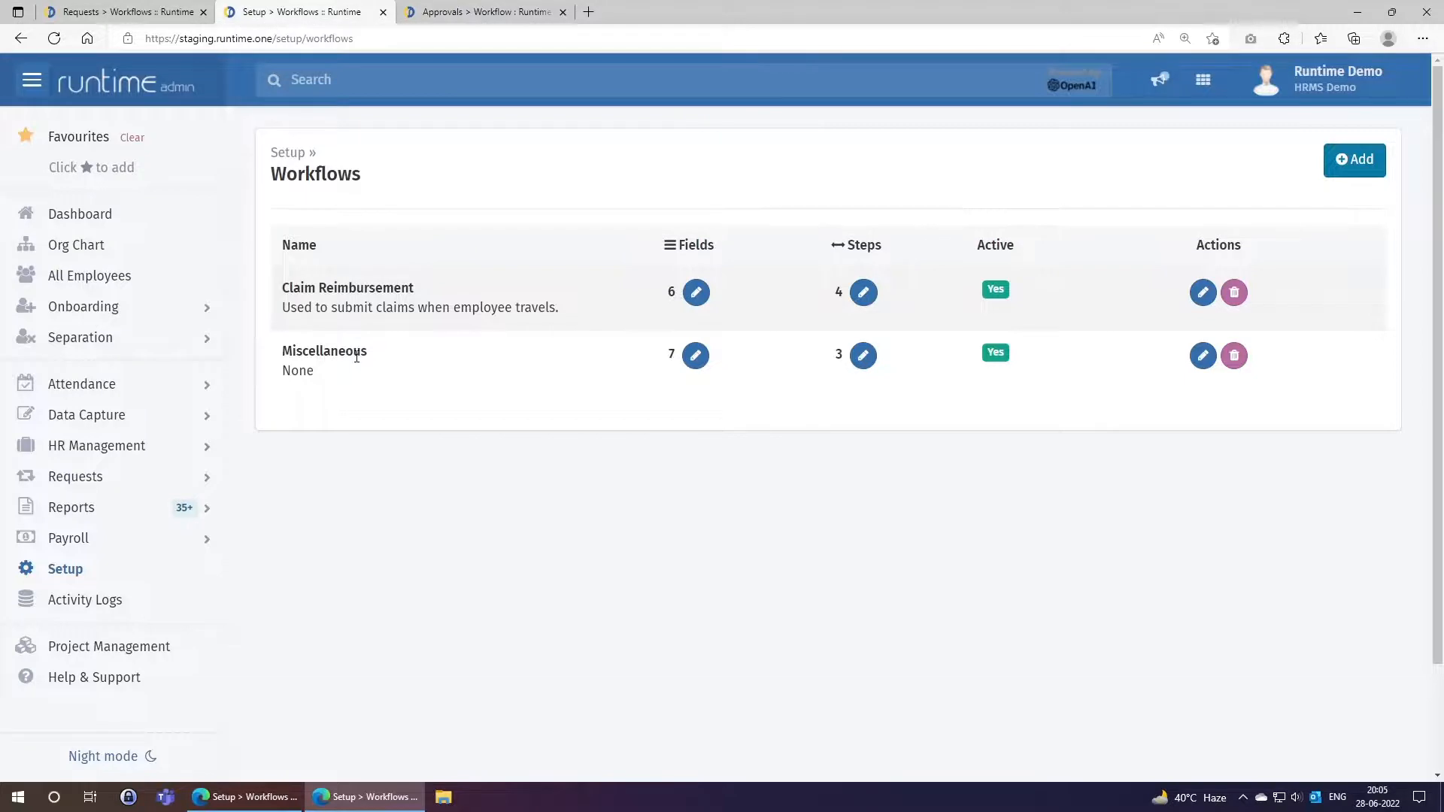
Open the admin Requests > Workflows list of open workflow requests.
left_click(79, 482)
scroll(81, 486, "down", 3)
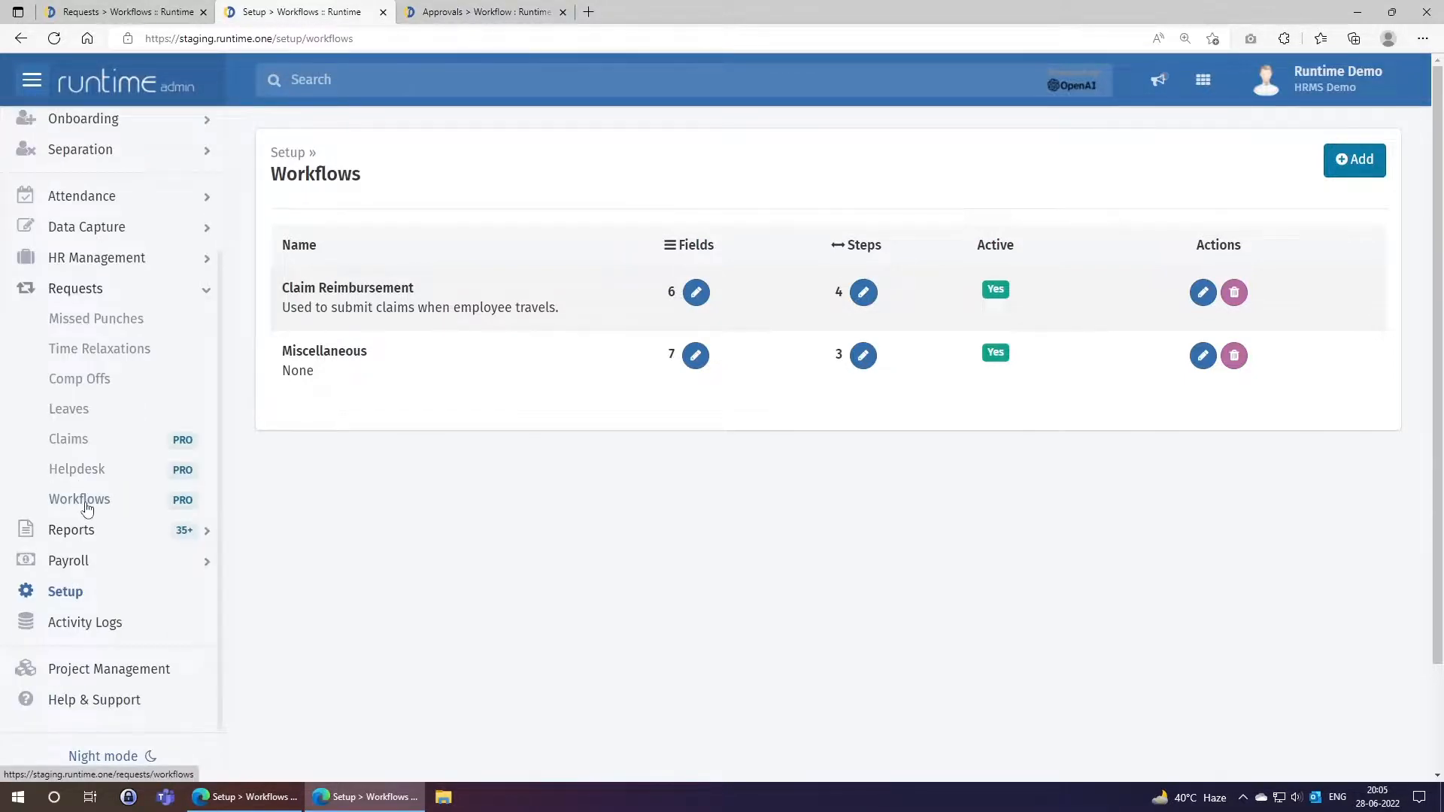
left_click(86, 509)
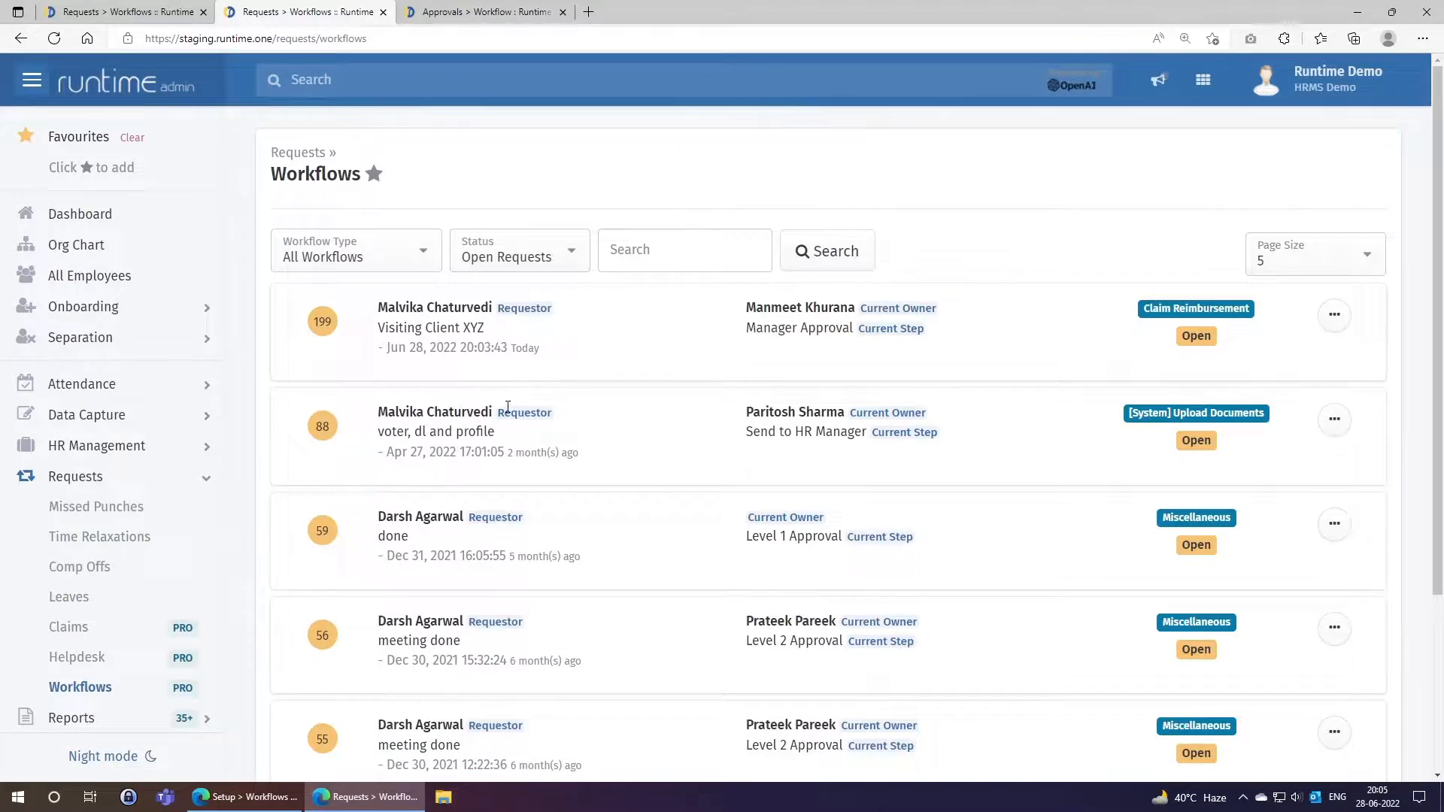
scroll(686, 617, "down", 2)
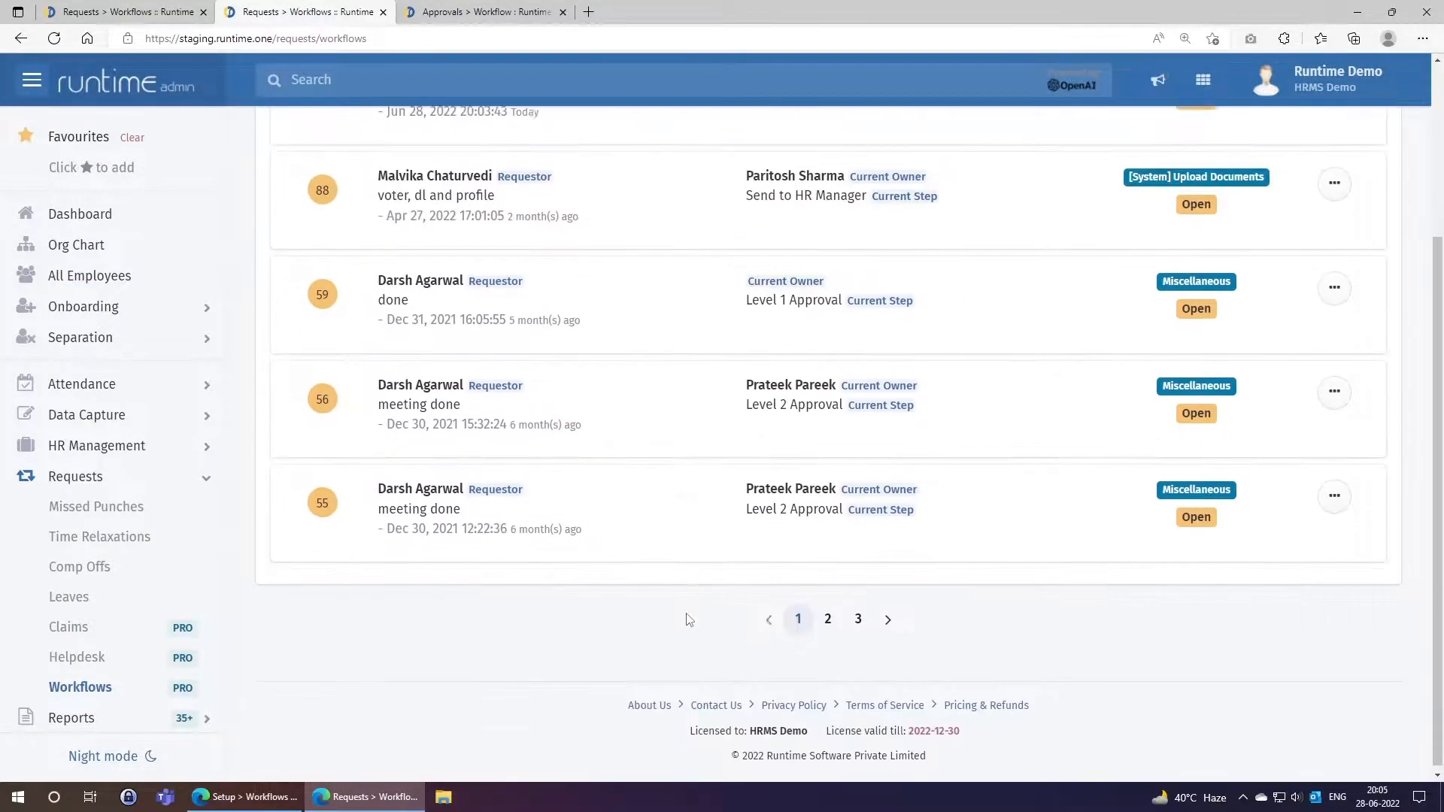
scroll(687, 620, "up", 2)
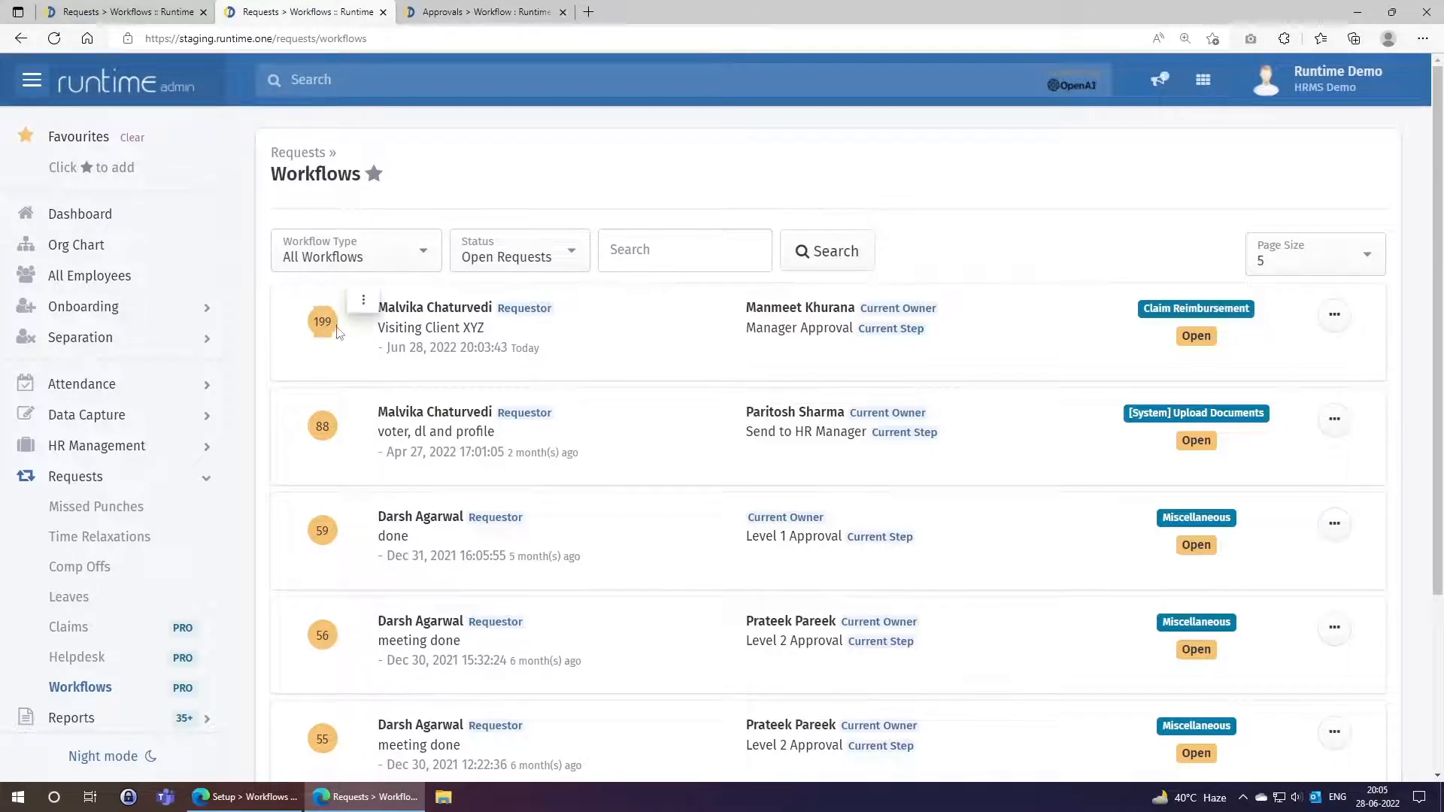
Check request #199's requester and current owner, then bring up its actions menu.
left_click_drag(379, 307, 497, 308)
left_click(765, 312)
left_click_drag(745, 308, 853, 309)
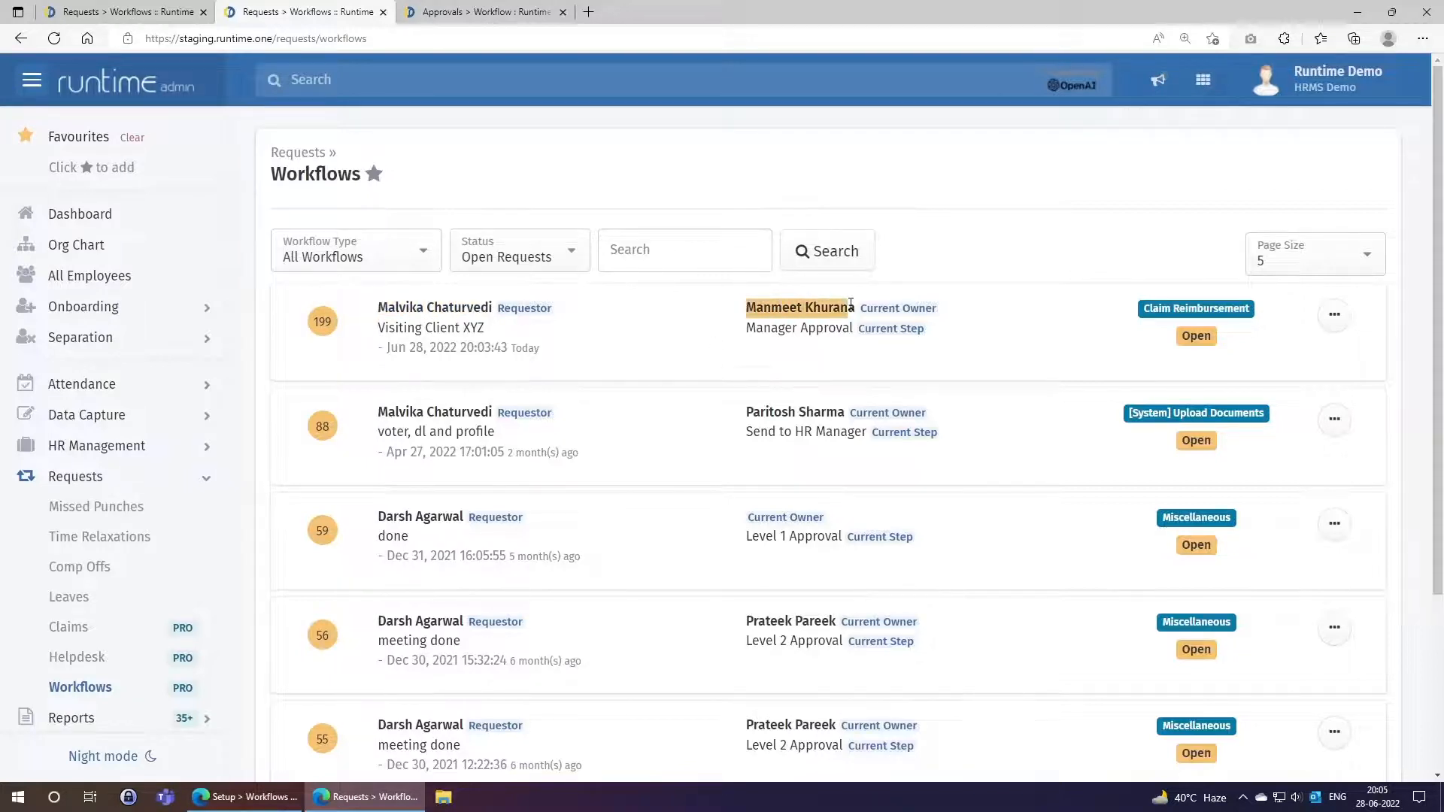
left_click(862, 329)
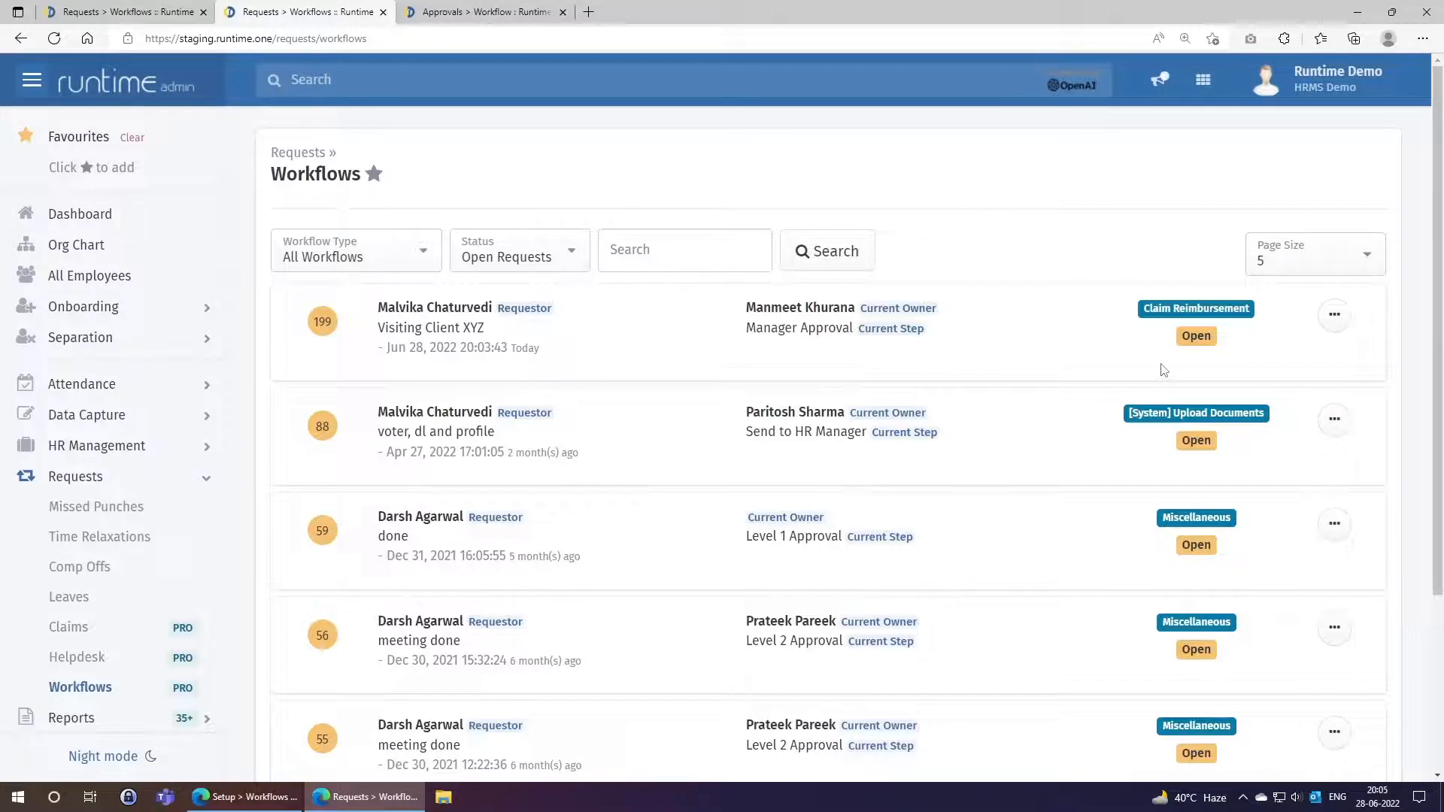
left_click(1332, 319)
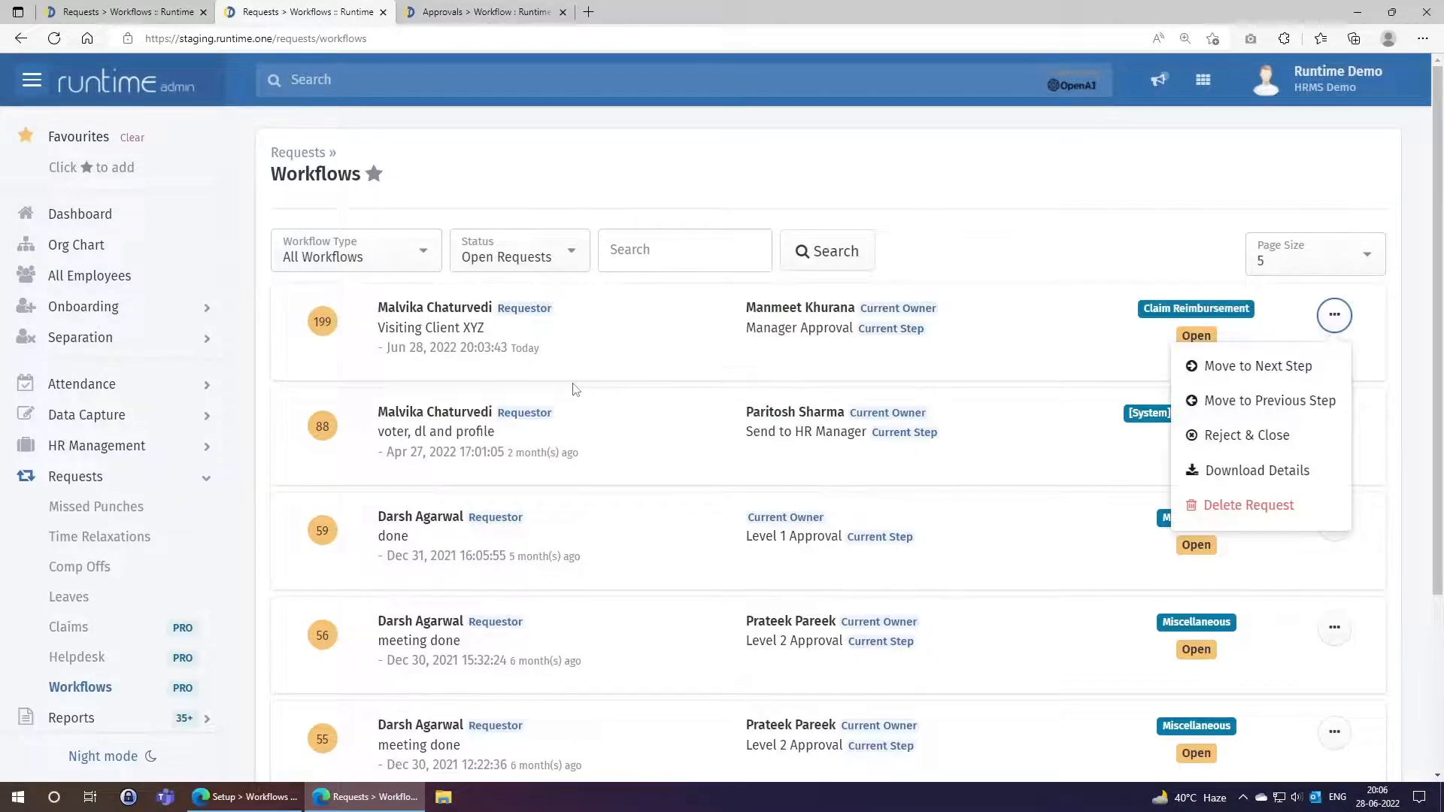
Move request #199 past Manager Approval, commenting that it's approved because the manager is out of town.
left_click(1259, 368)
left_click(733, 246)
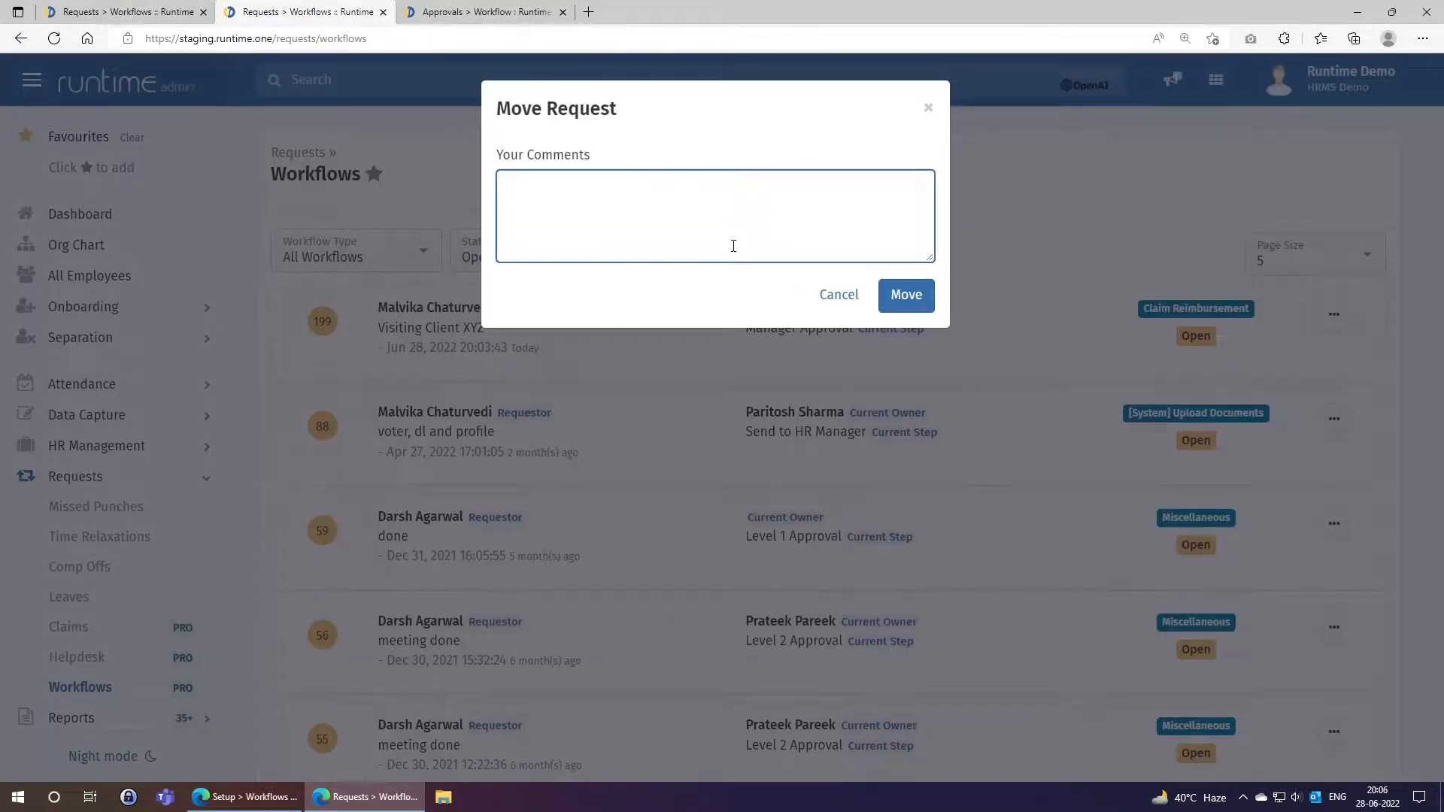
type("Approvingg as Manager")
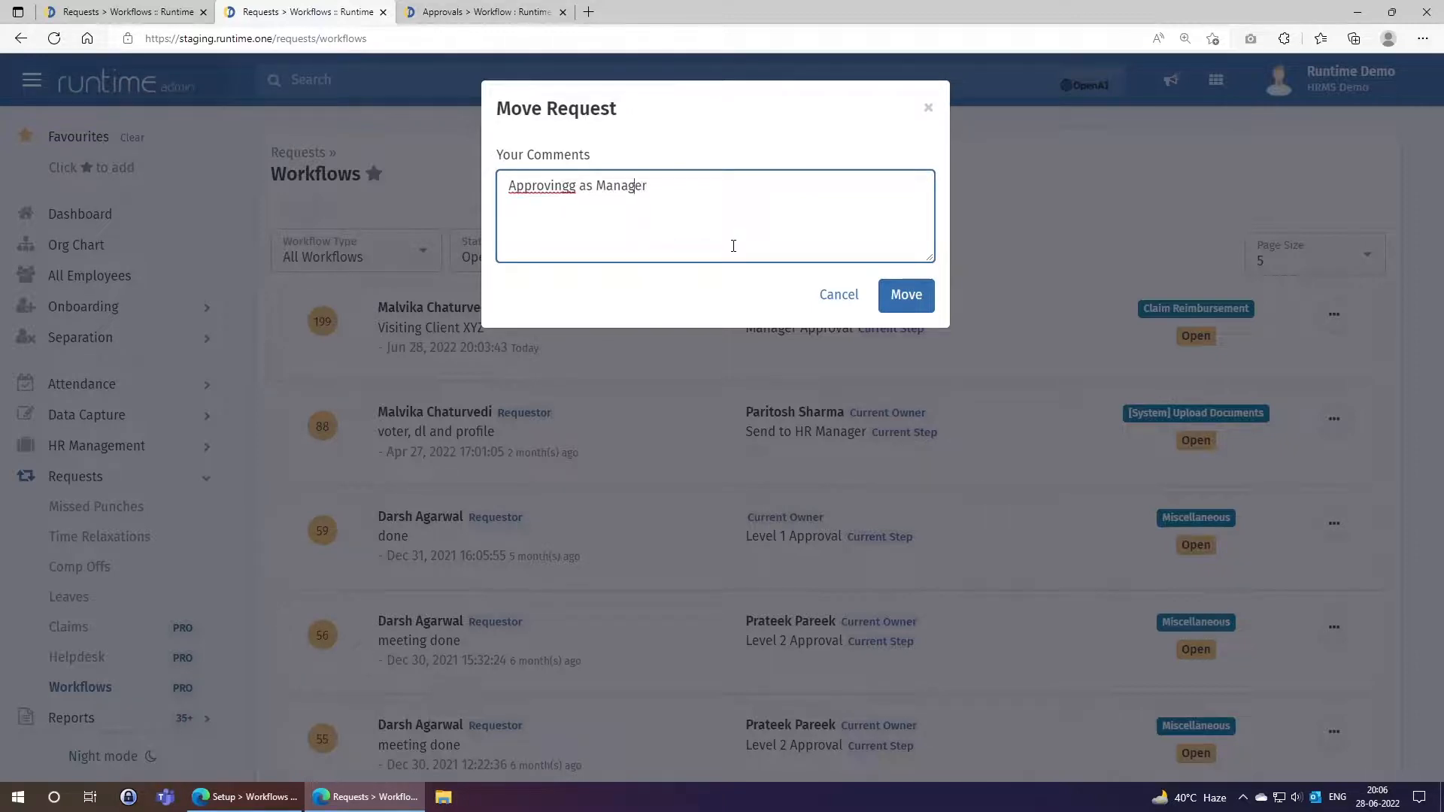
key("Delete")
type("since Mr. M")
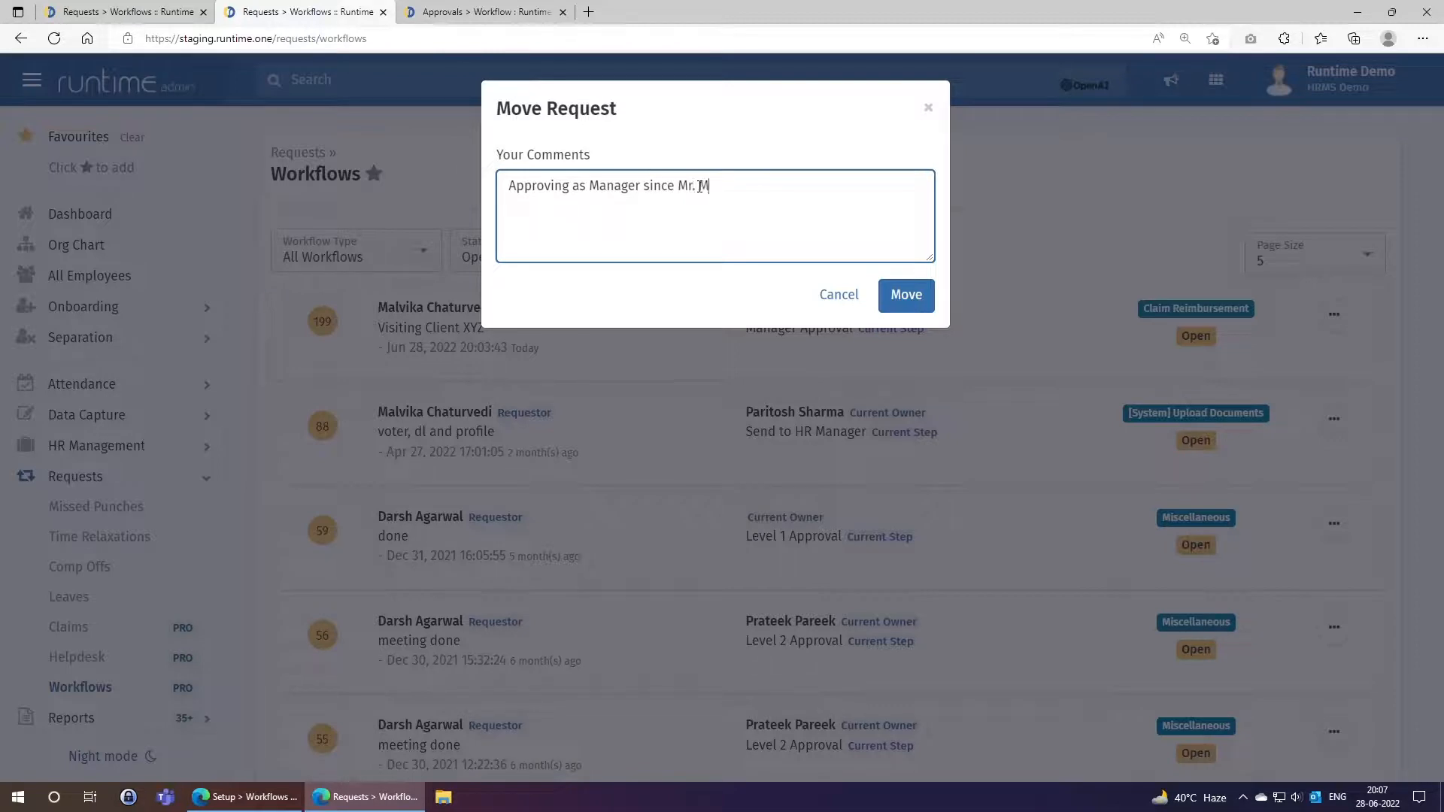
type("anmeet is out of town")
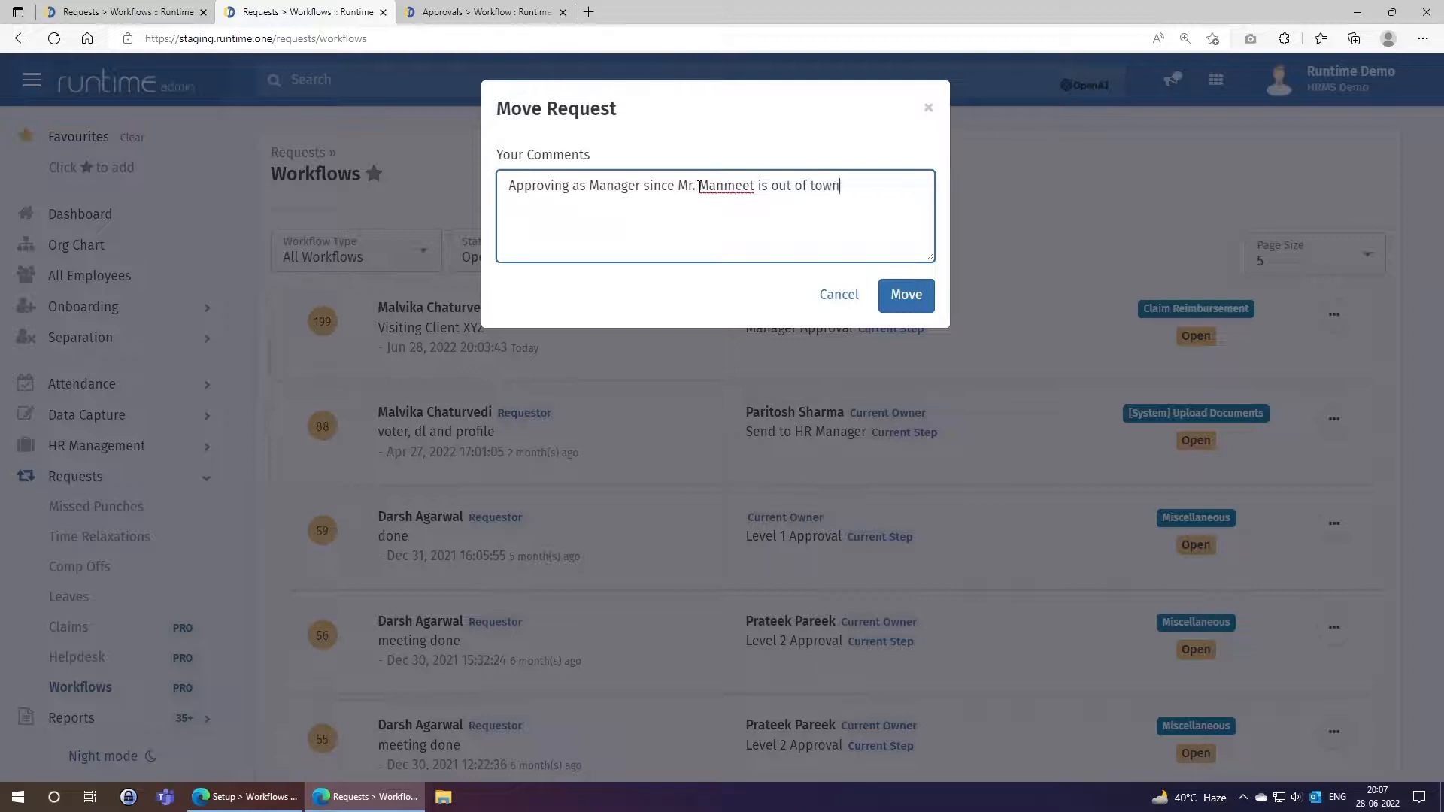
type(".")
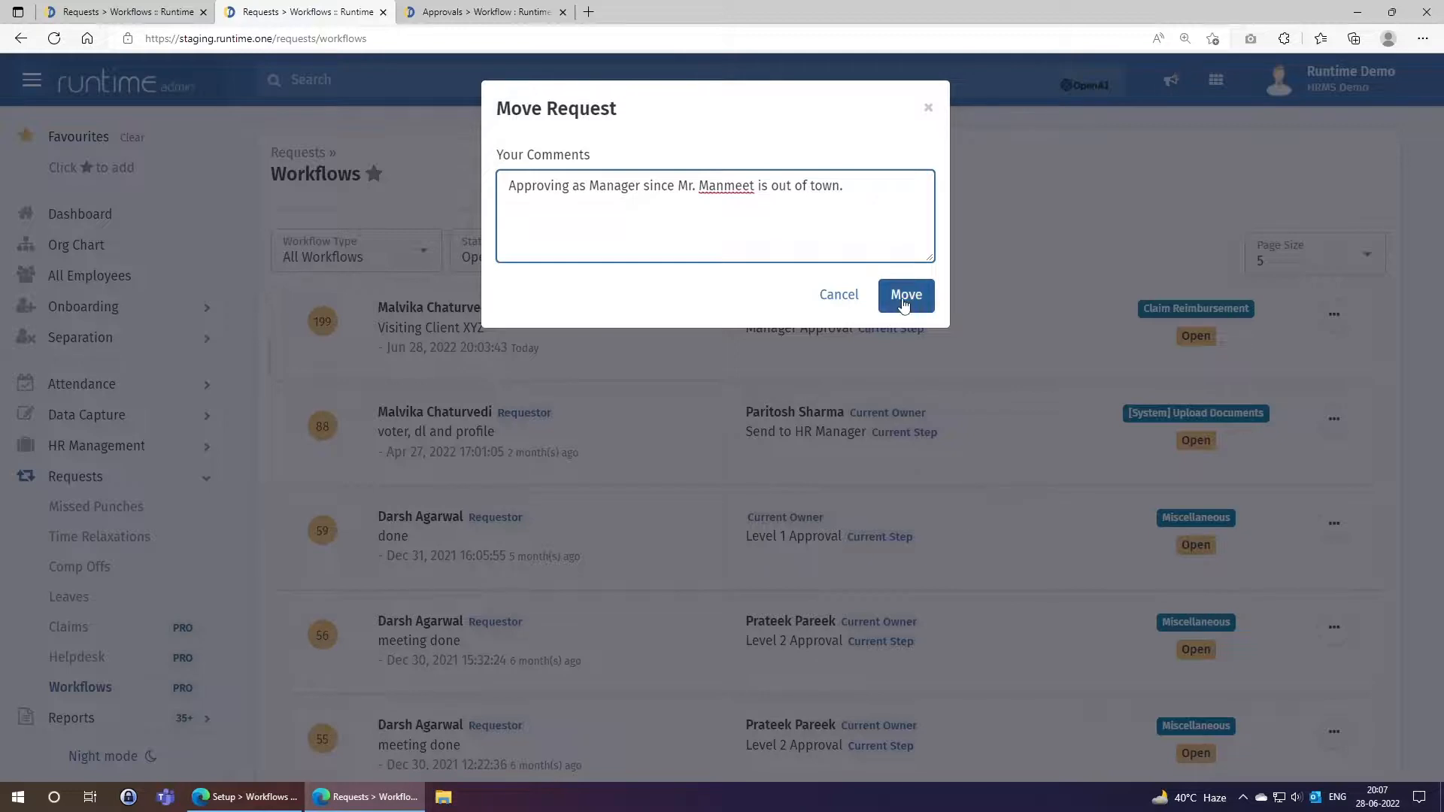
left_click(903, 301)
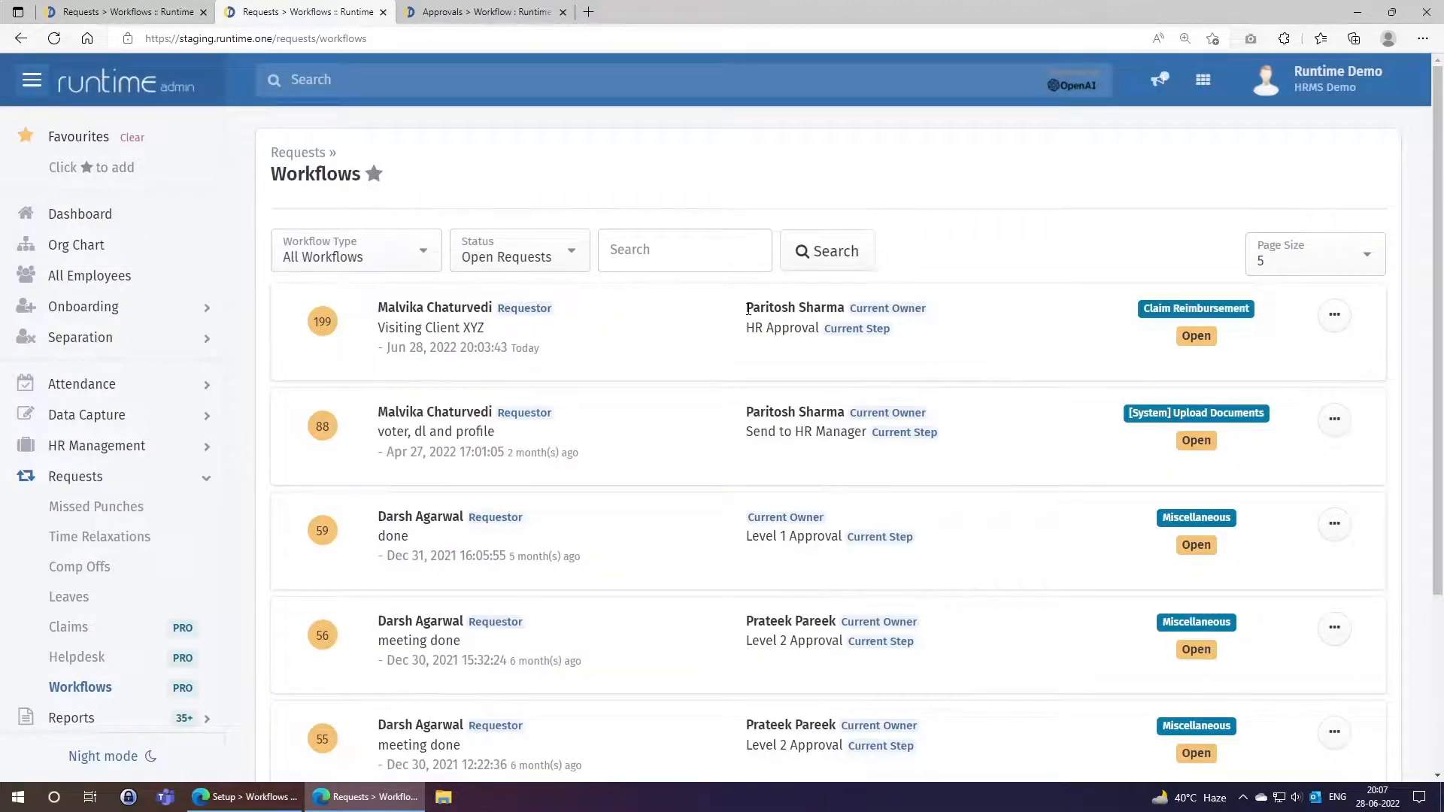
left_click_drag(745, 307, 844, 306)
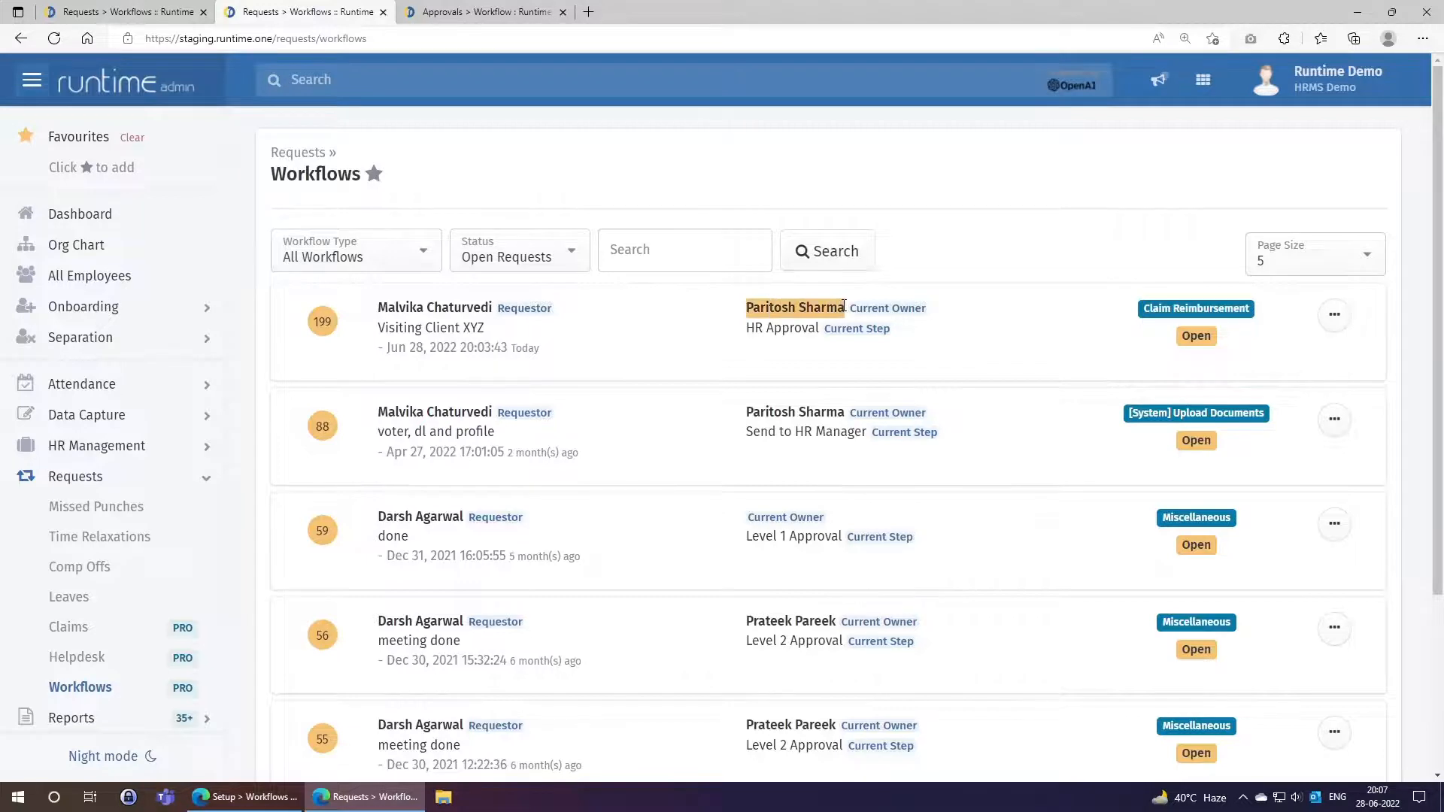
left_click(786, 355)
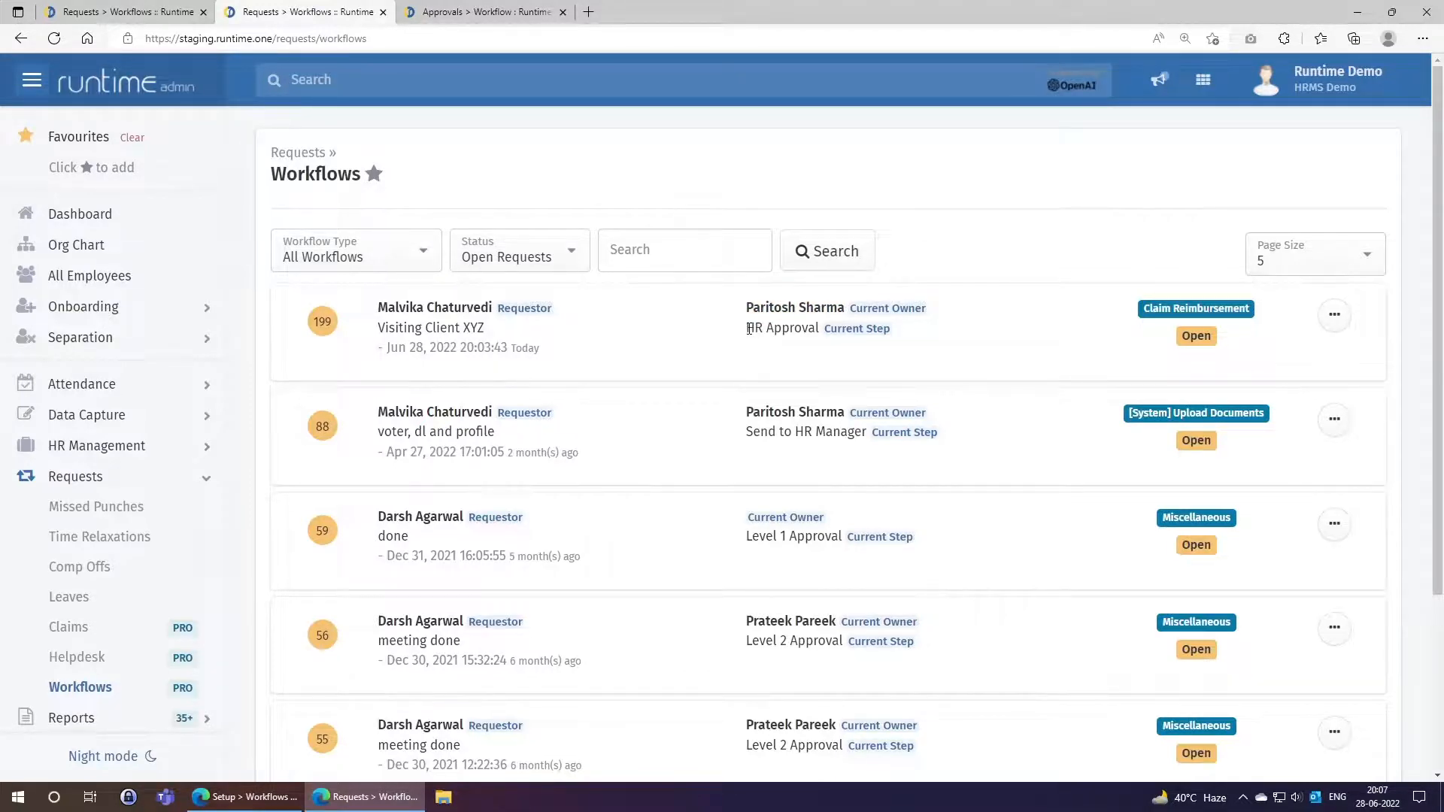
left_click(487, 9)
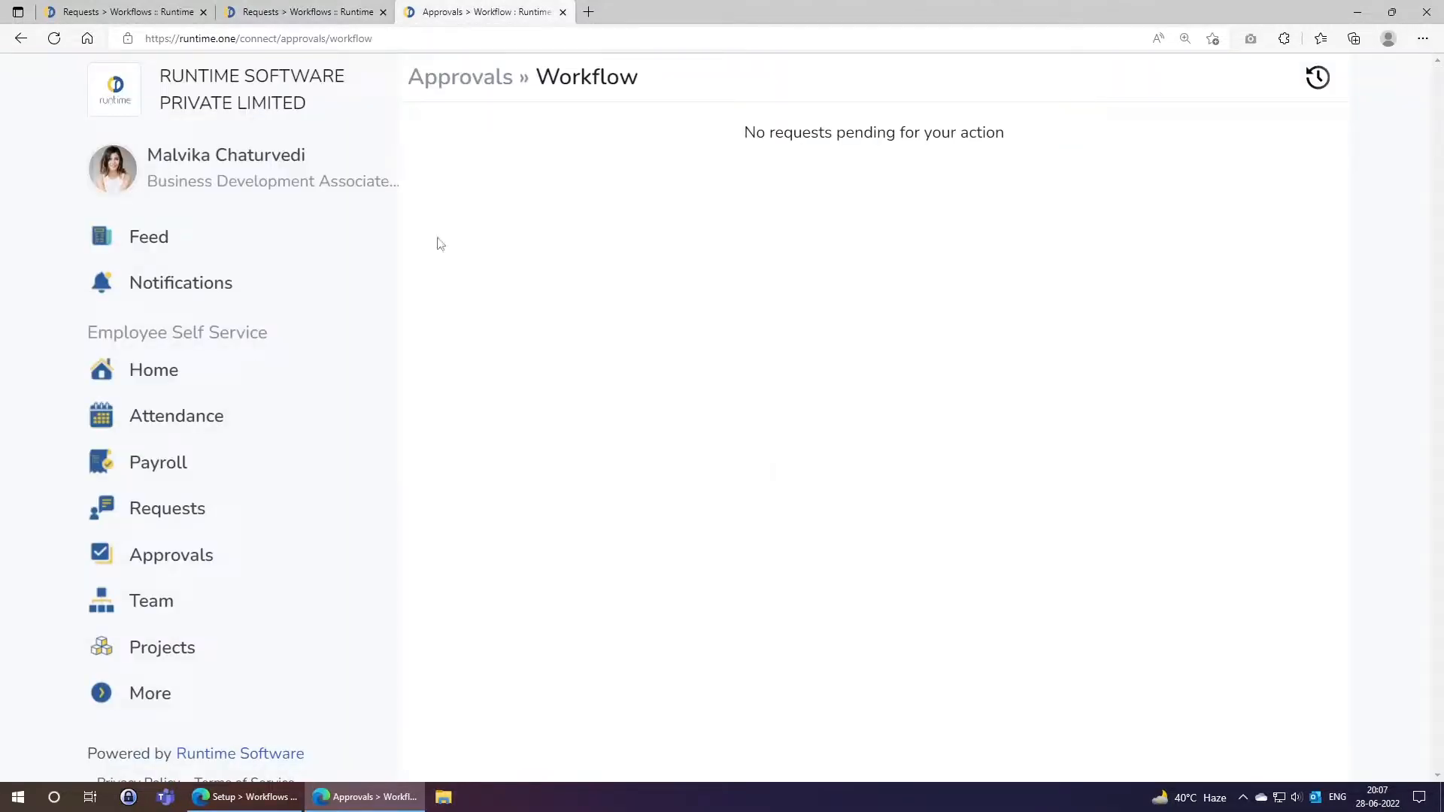
left_click(151, 516)
left_click(975, 374)
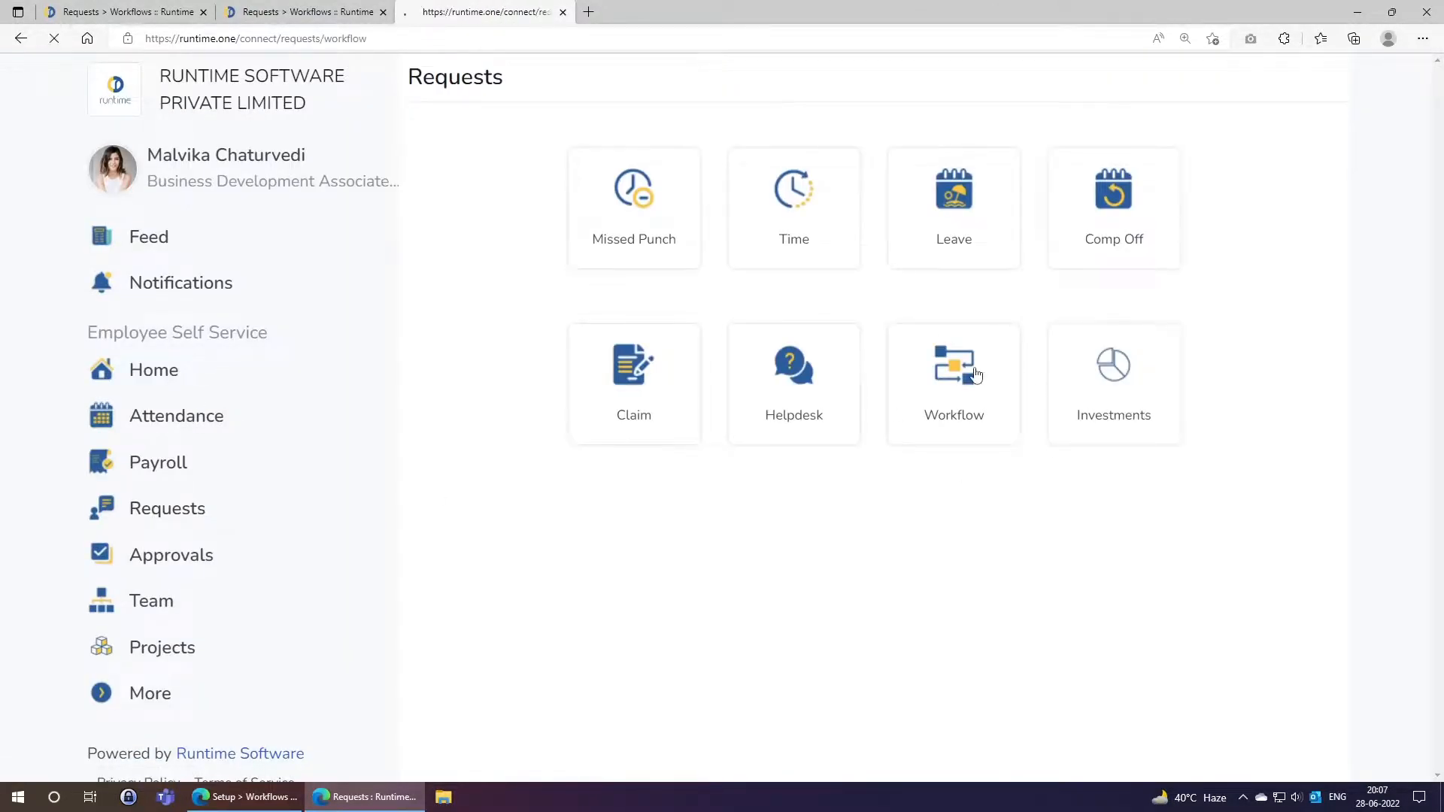
left_click(1316, 81)
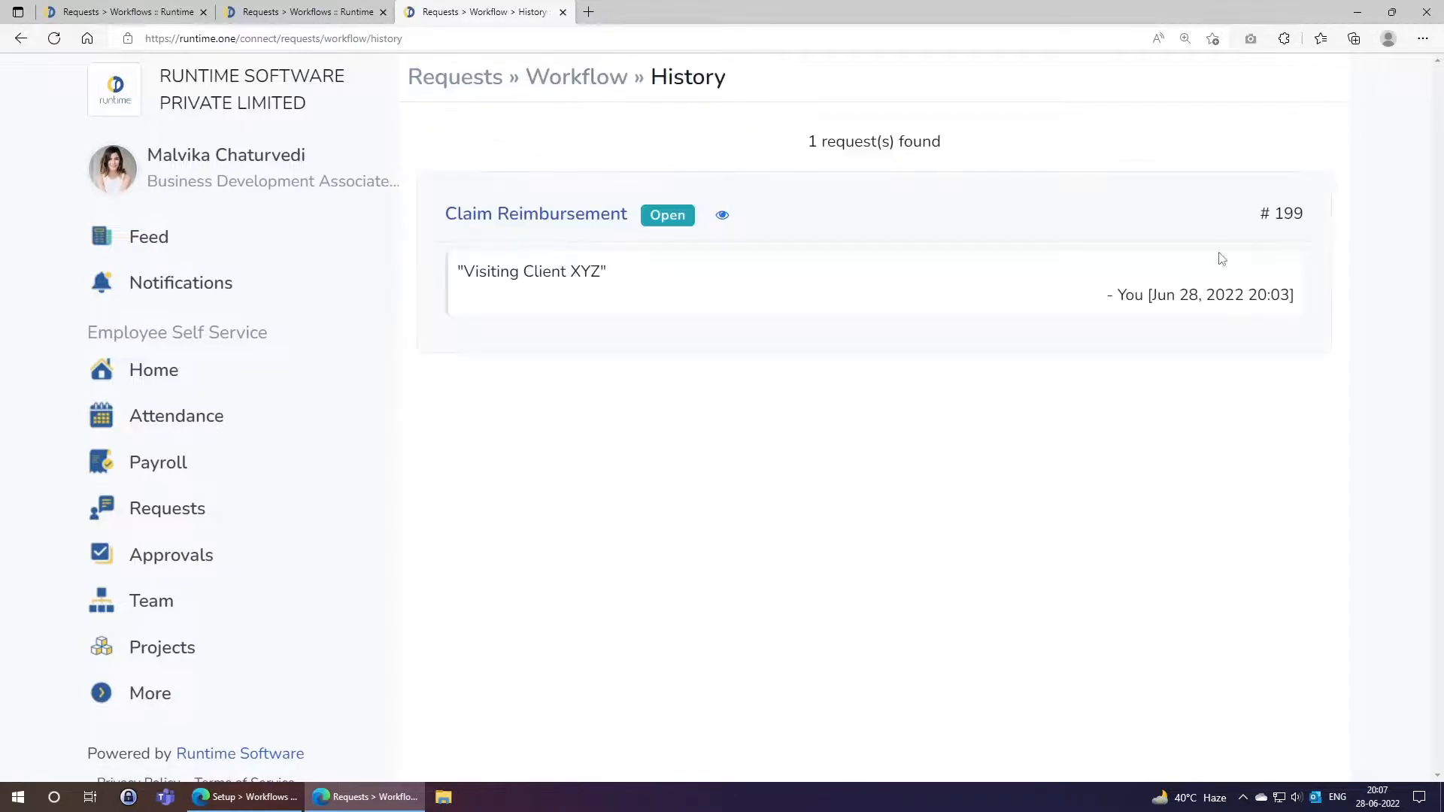
left_click(724, 217)
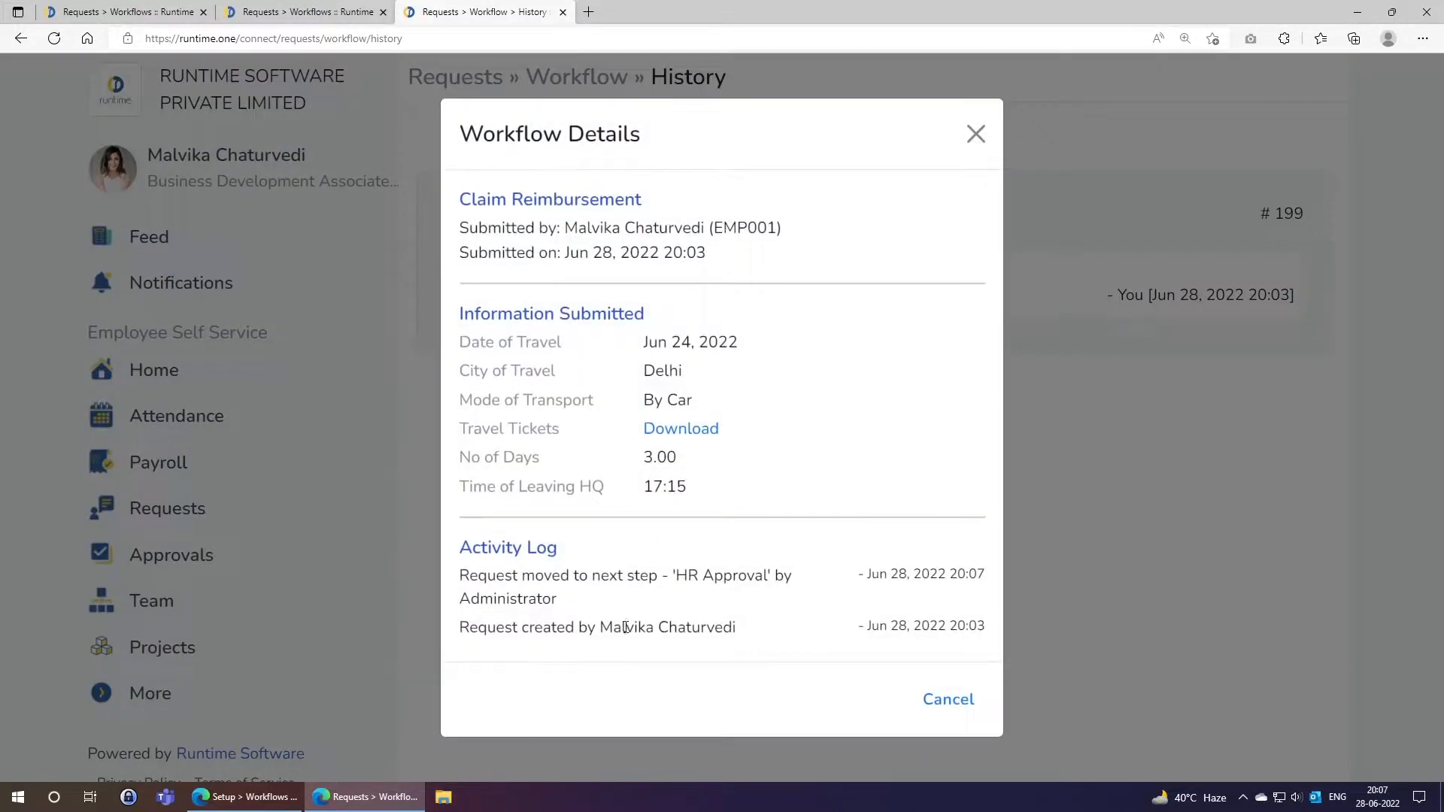
left_click_drag(480, 547, 557, 546)
left_click(562, 610)
left_click_drag(460, 601, 575, 599)
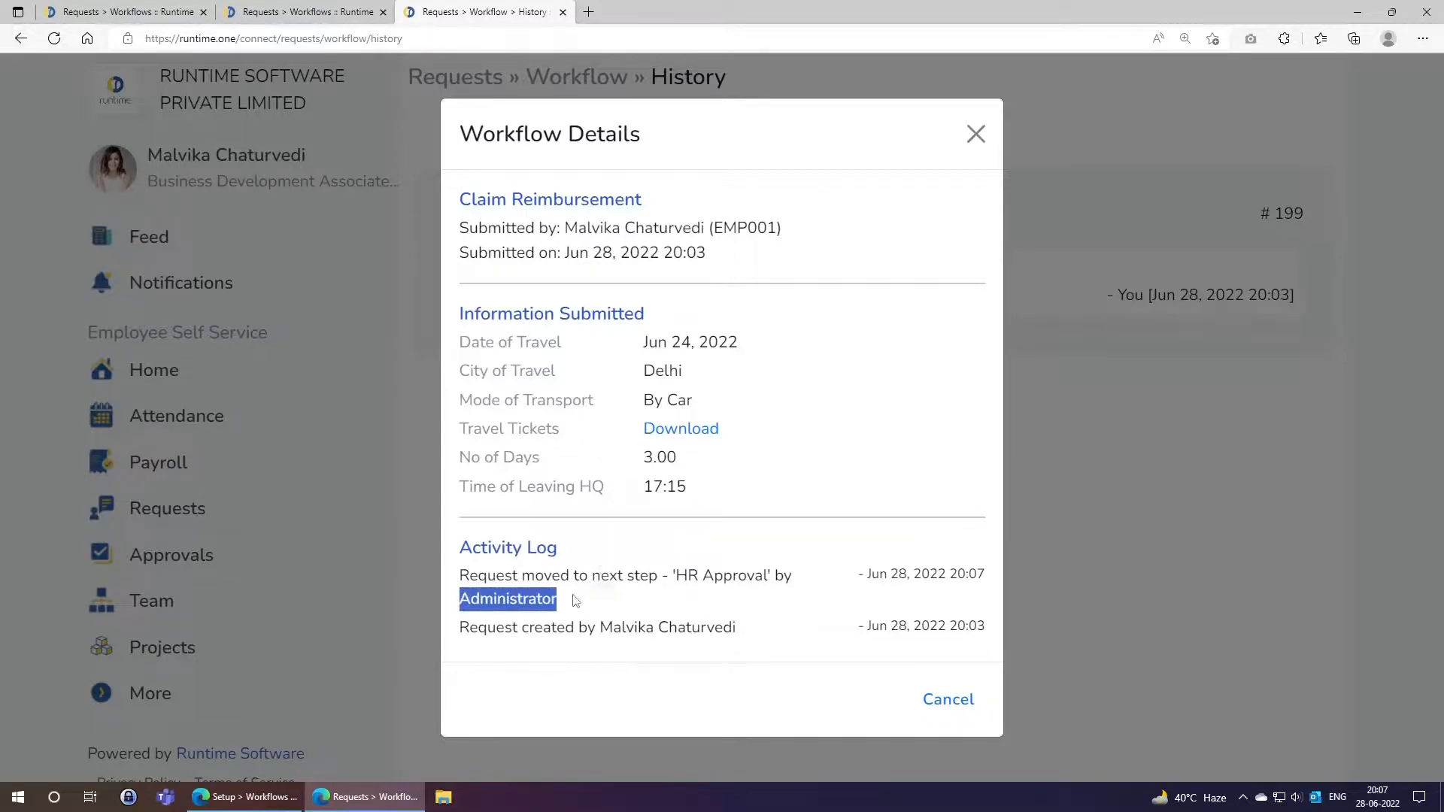
left_click(576, 600)
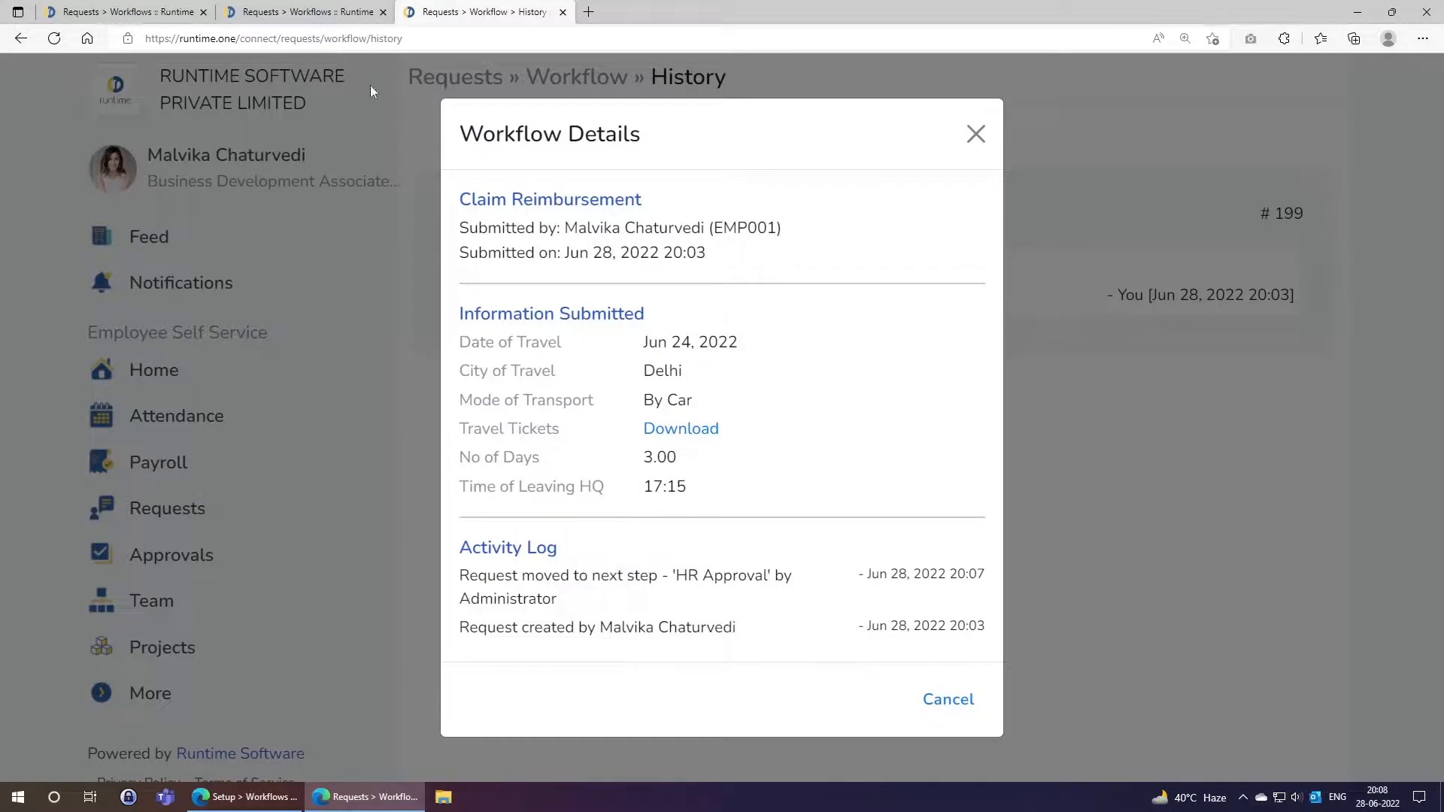
left_click(342, 17)
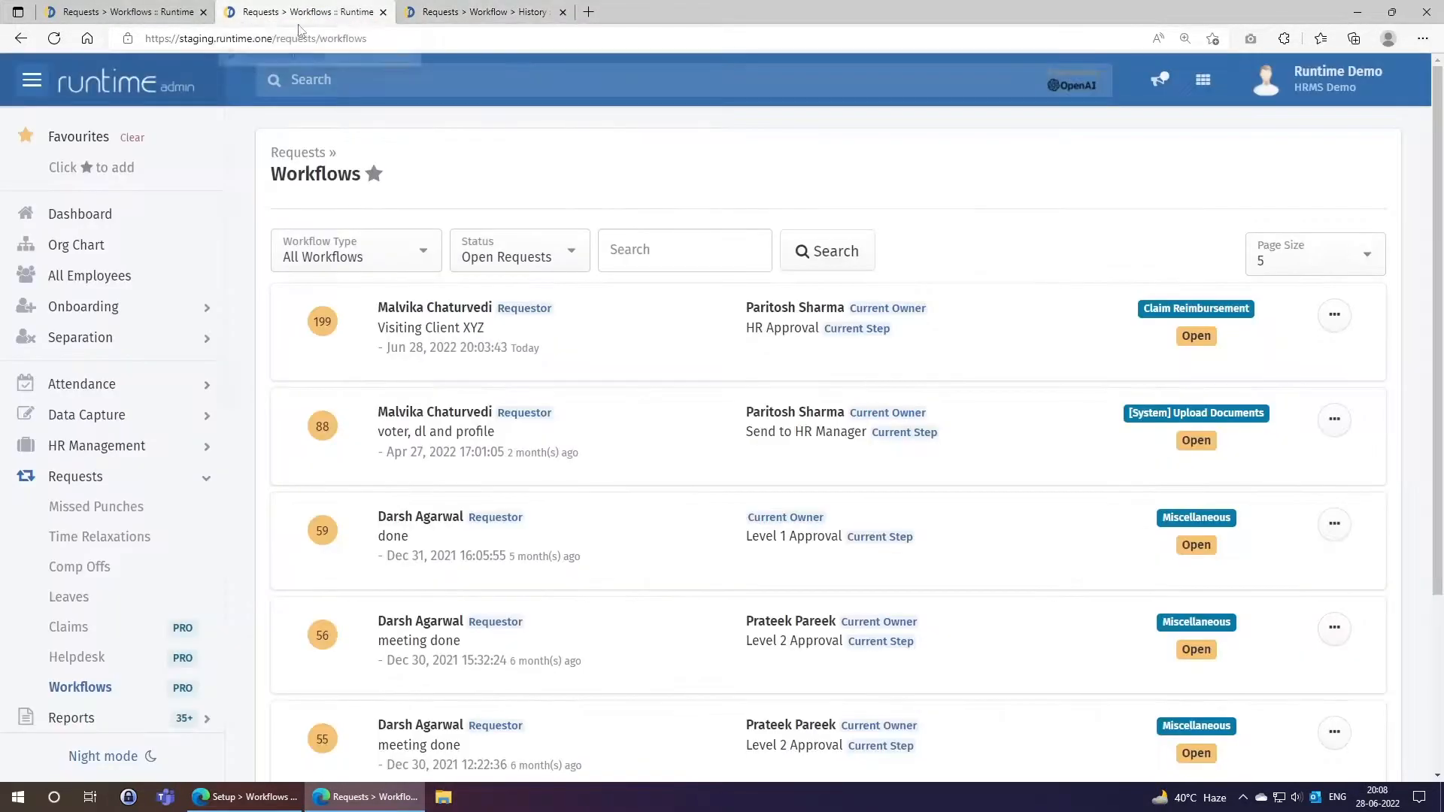
left_click(462, 13)
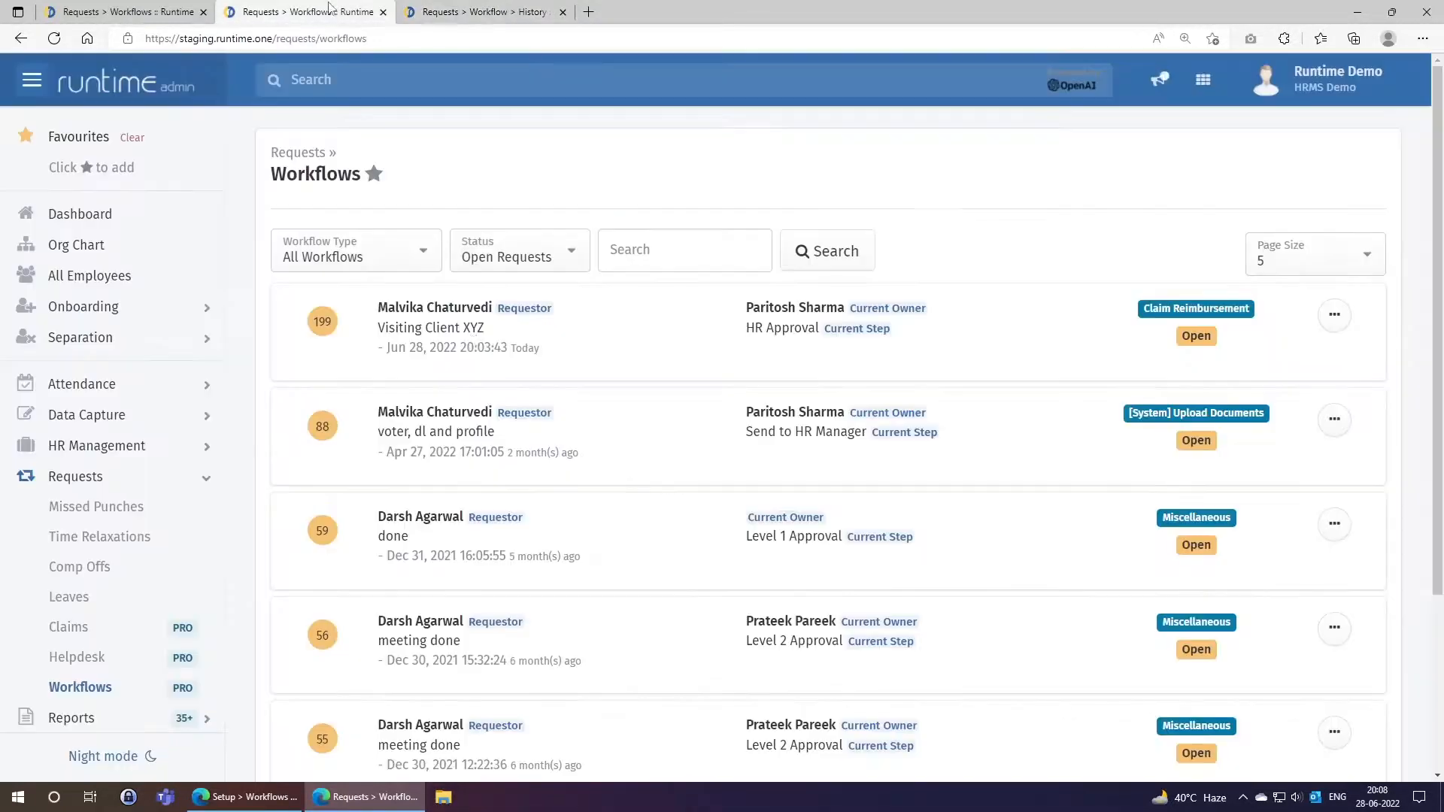
left_click(332, 11)
Move claim 199 from HR Approval to Department Approval, commenting that the HR approver is on leave.
left_click(1333, 315)
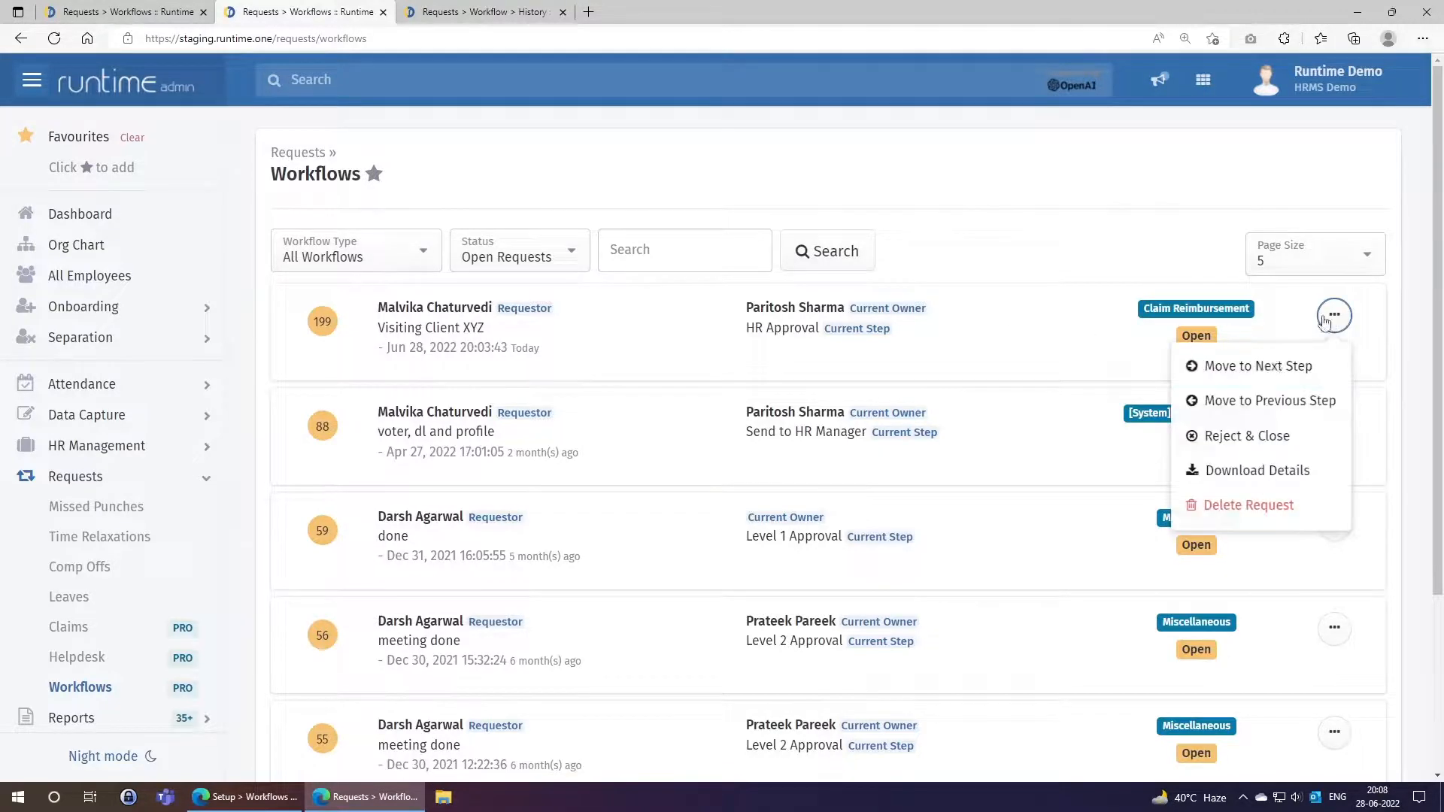
left_click(1254, 365)
left_click(644, 234)
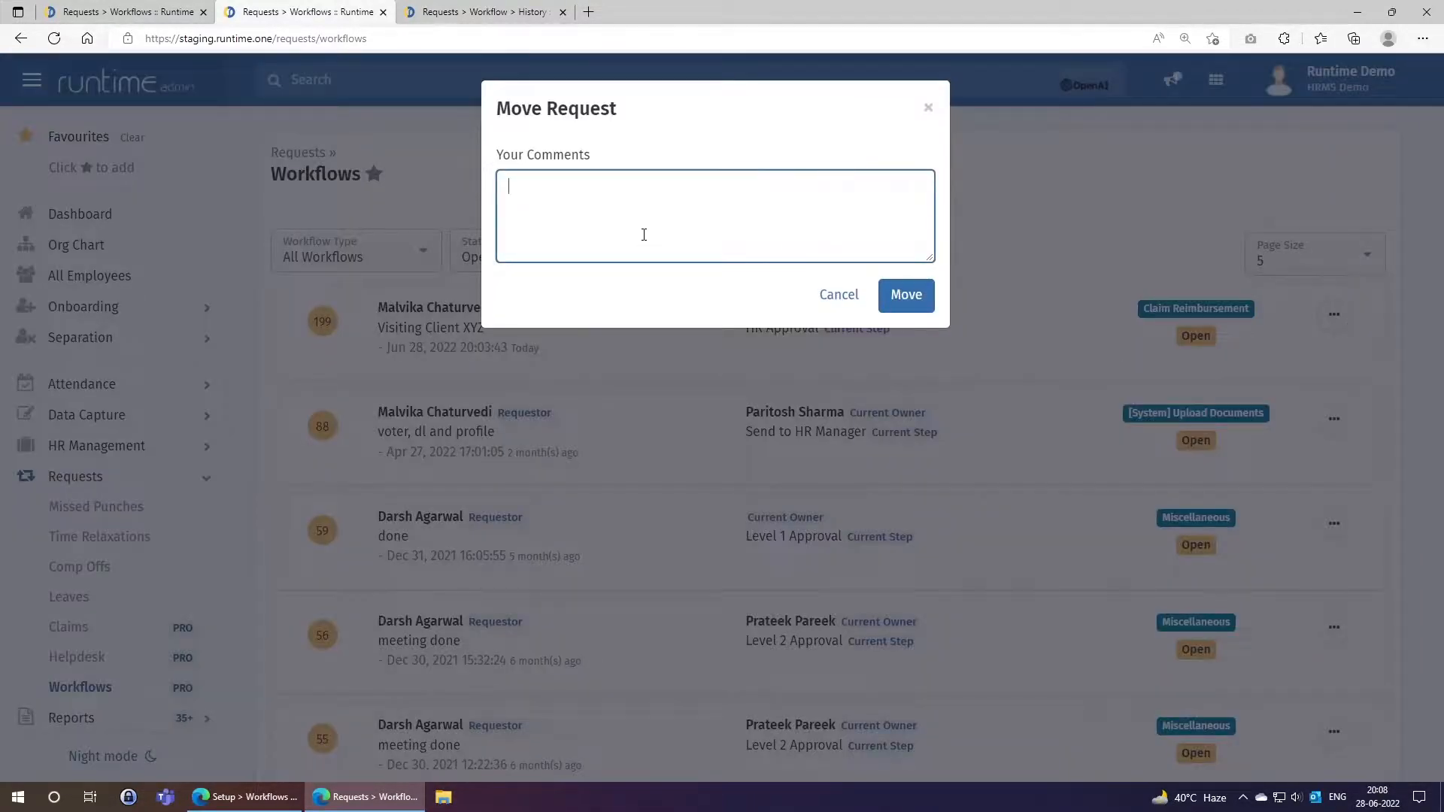
type("Approving as HR as HR is on leave.")
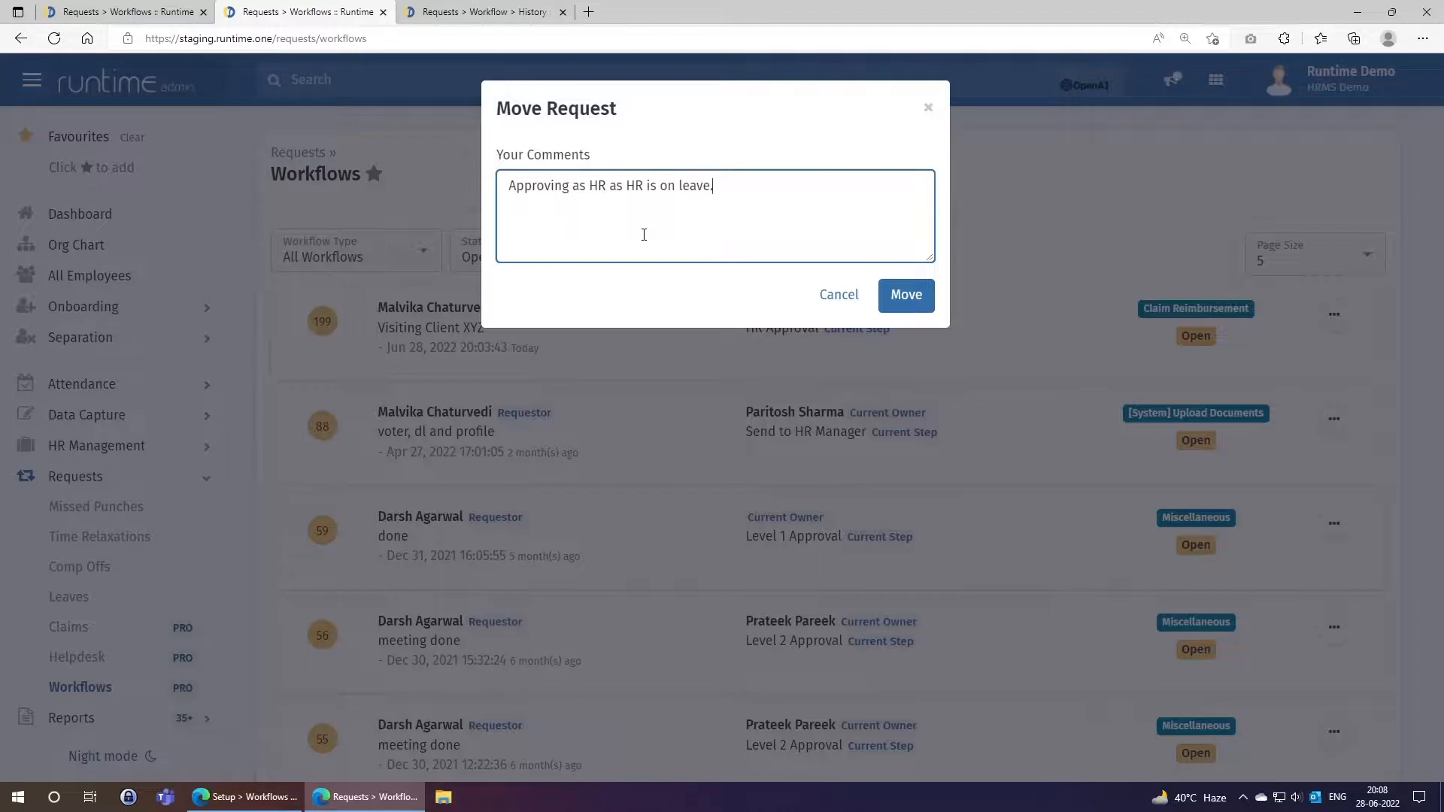
key("shift+Left")
key("shift+Left")
type("Mr. Paritosh")
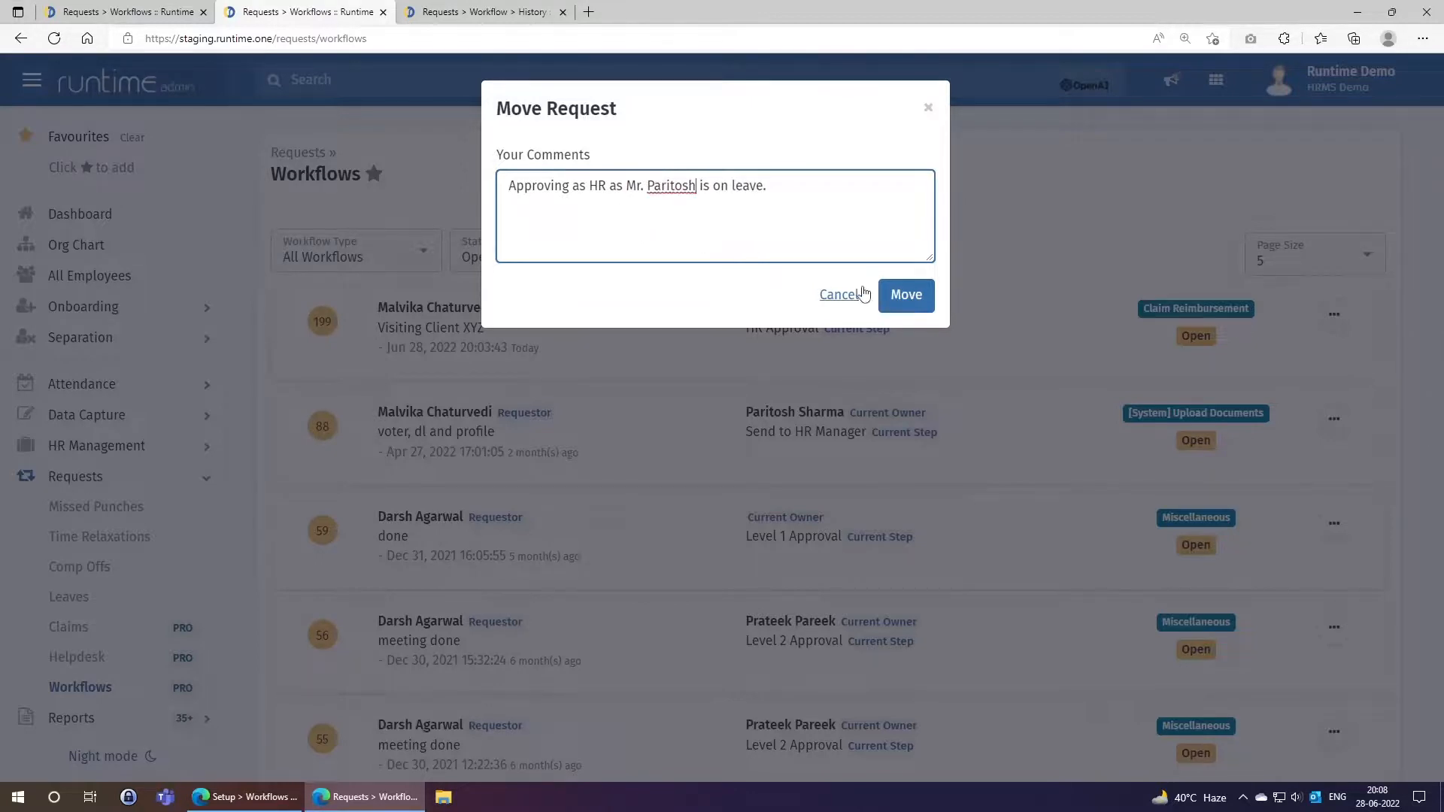
left_click(887, 295)
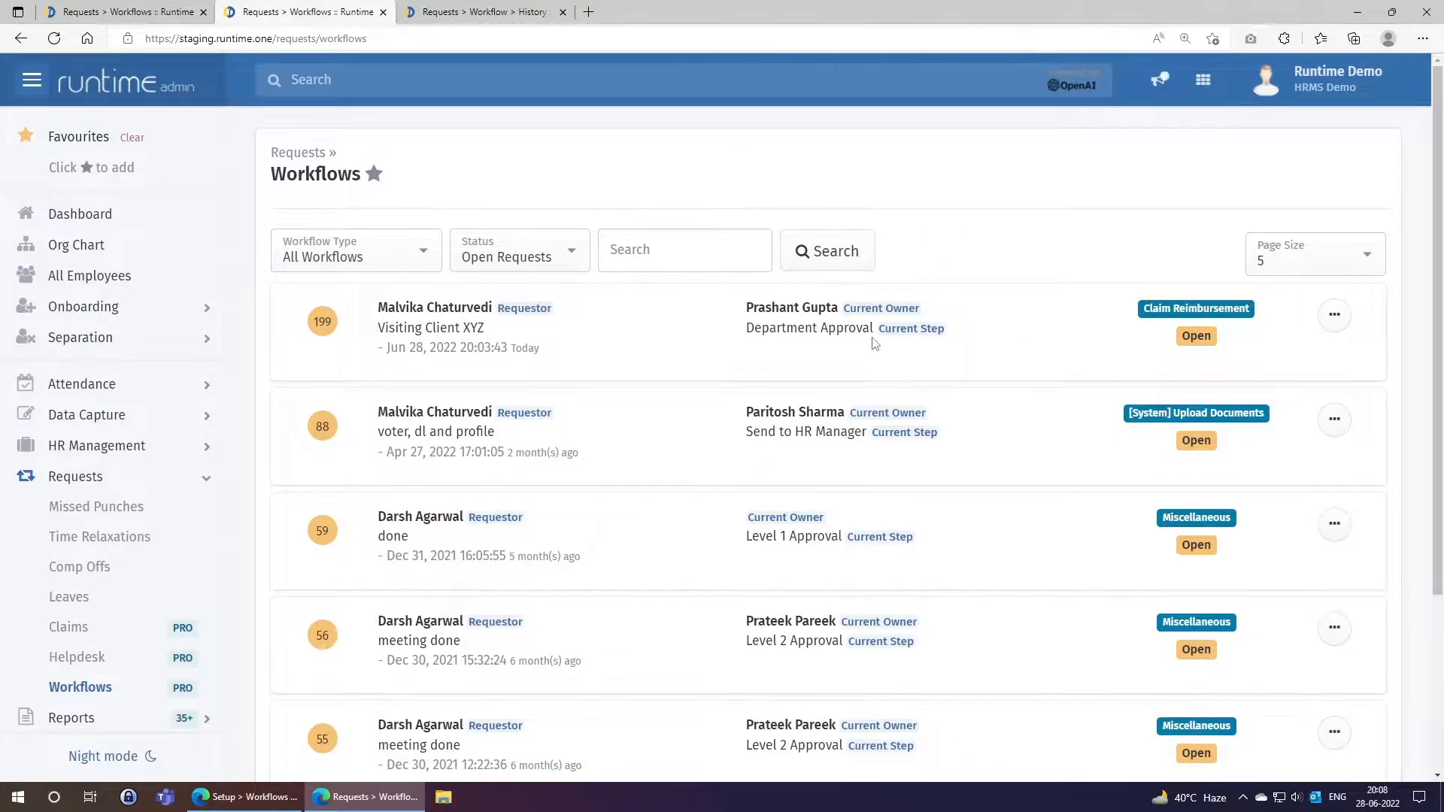
key("ctrl+Tab")
left_click(973, 133)
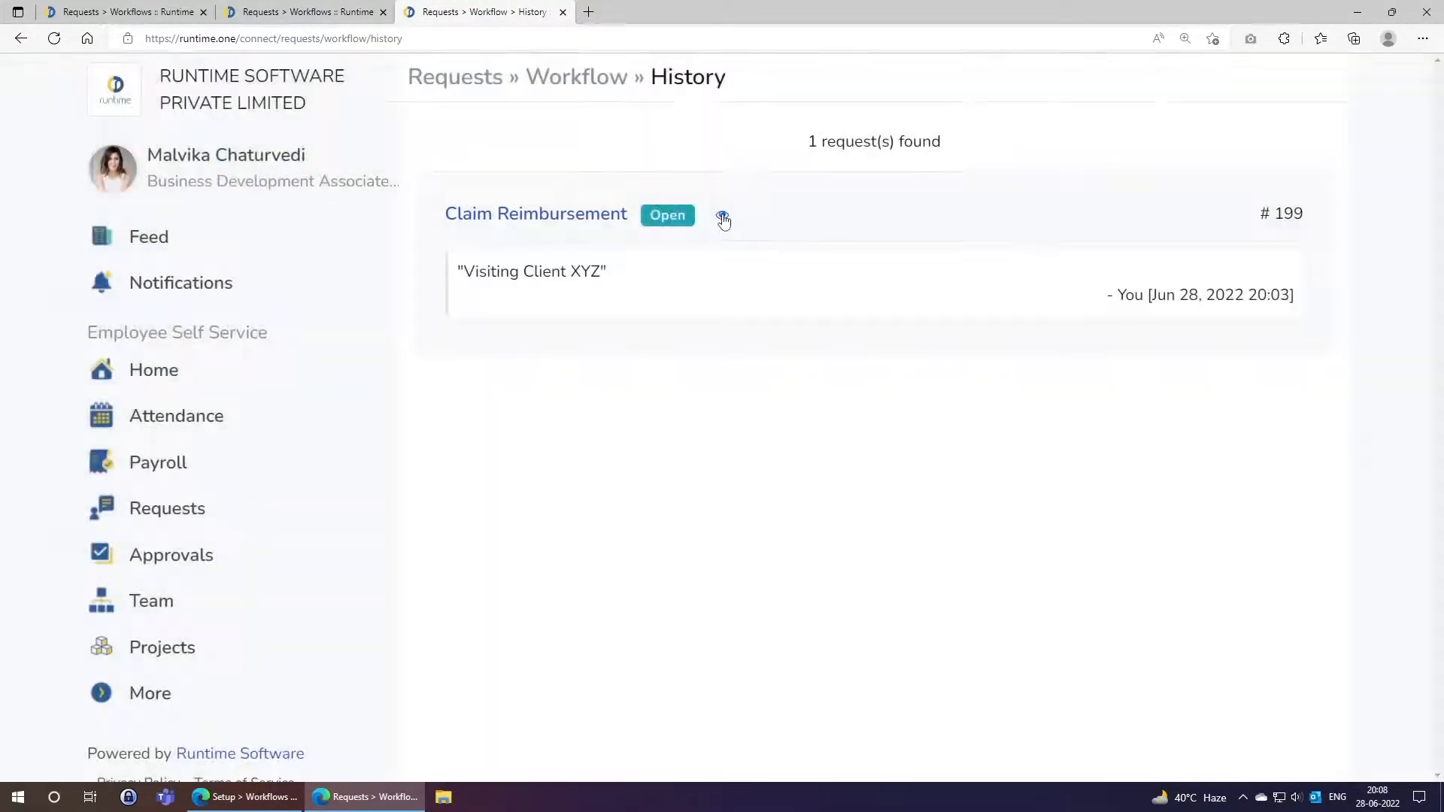
left_click(722, 215)
left_click_drag(480, 566, 734, 566)
left_click_drag(522, 586, 638, 587)
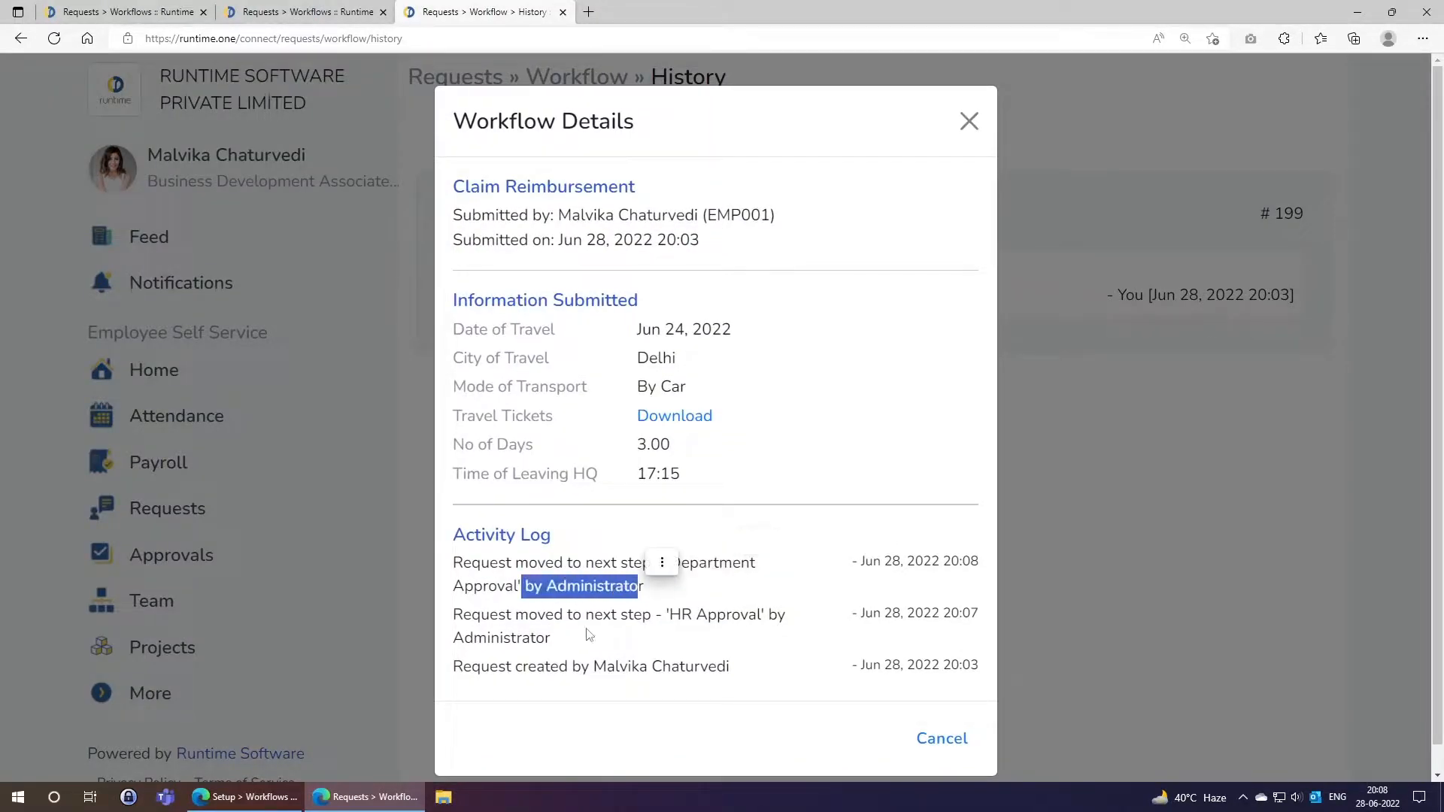
left_click(589, 635)
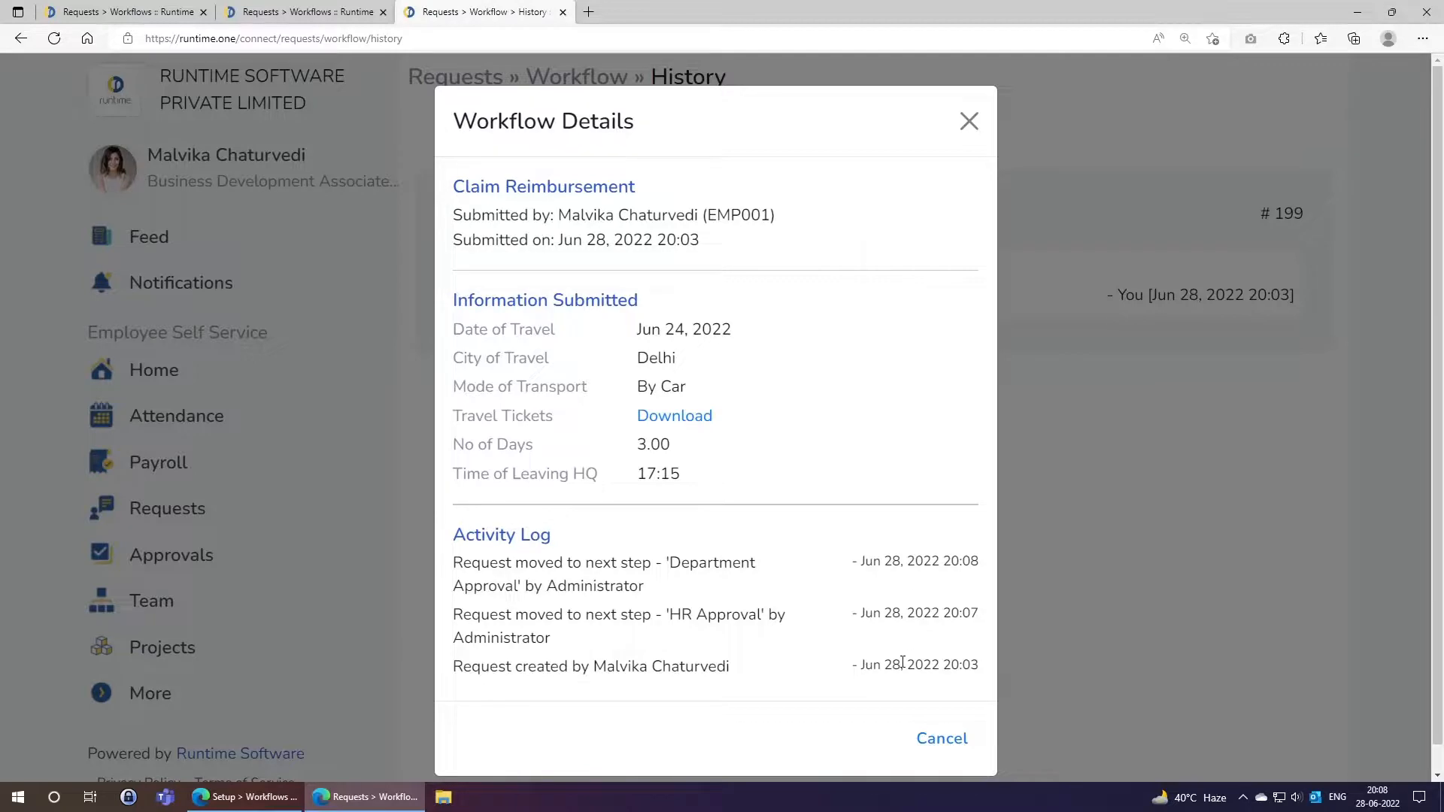
left_click(307, 9)
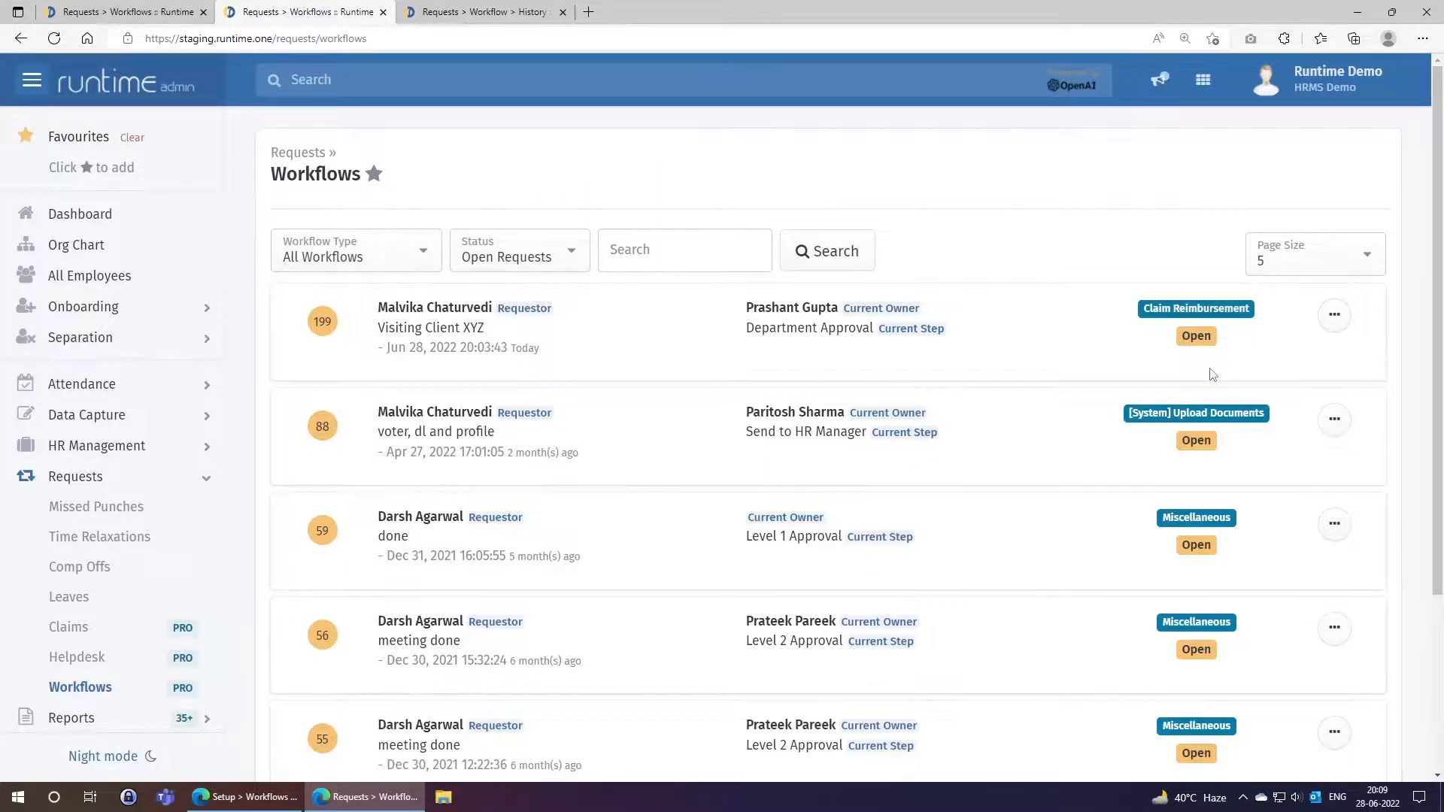
Move claim 199 past its last step with comment 'Closing as Department Head is not available for approval.'.
left_click(1334, 314)
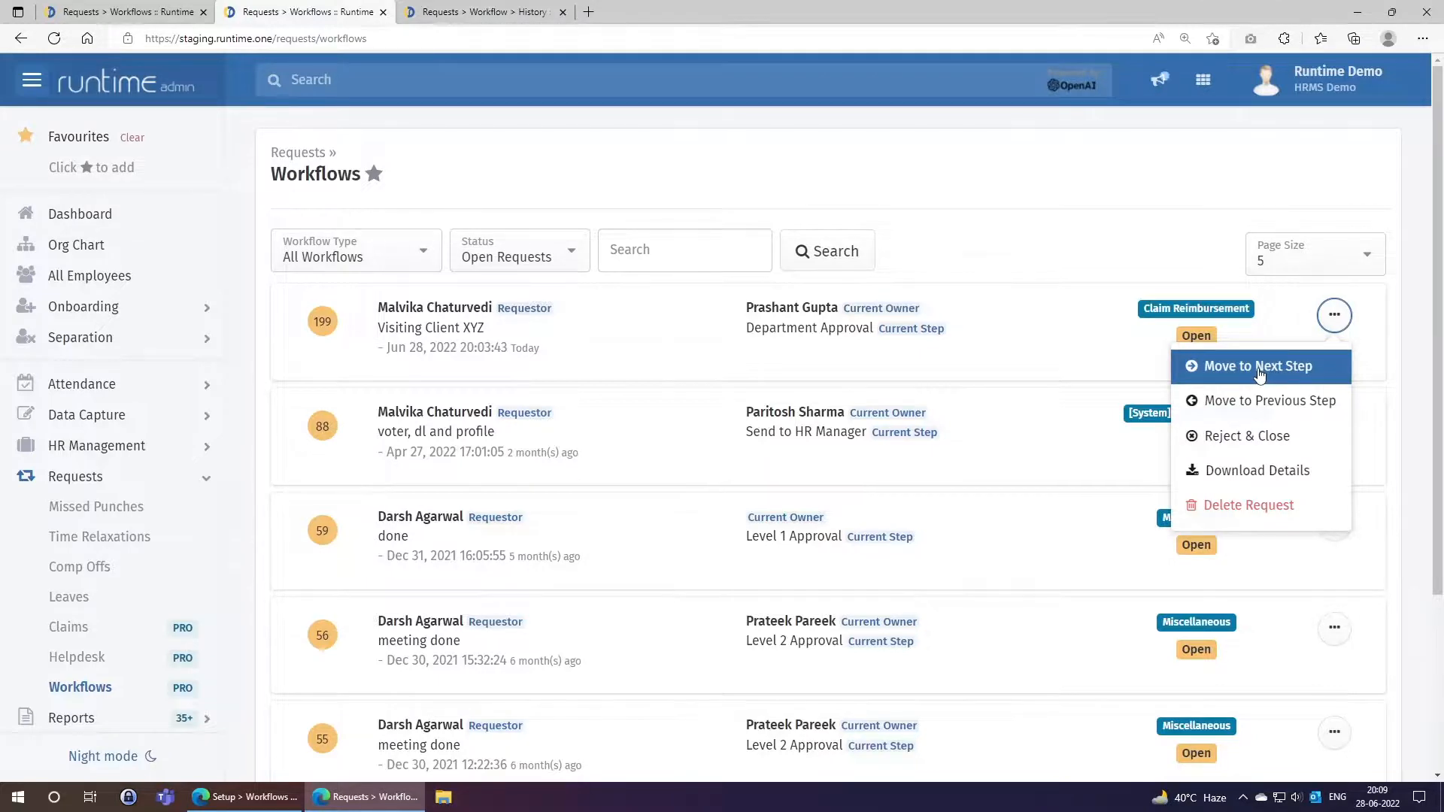
left_click(1257, 367)
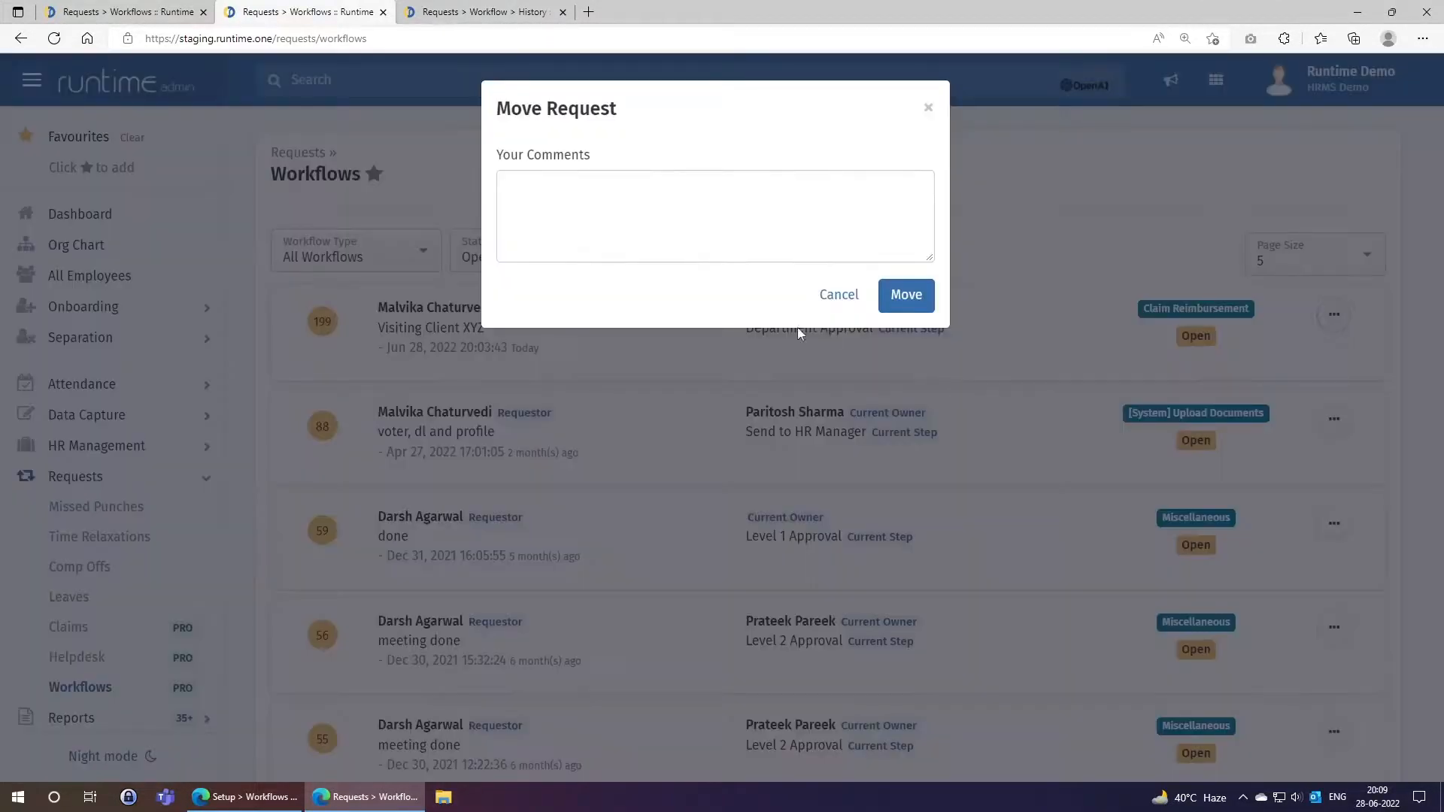
left_click(717, 226)
type("Closing ")
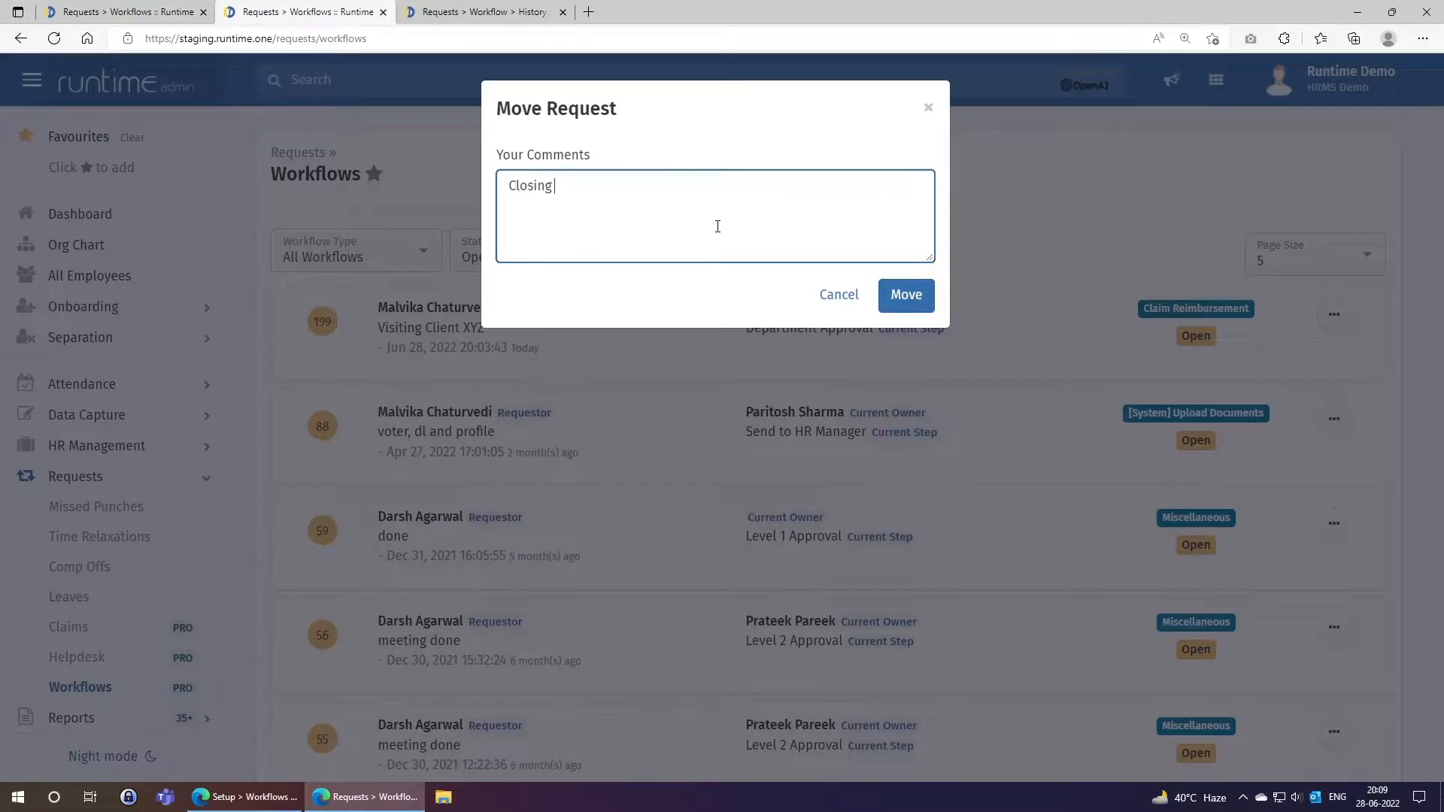
type("as Department Head is ")
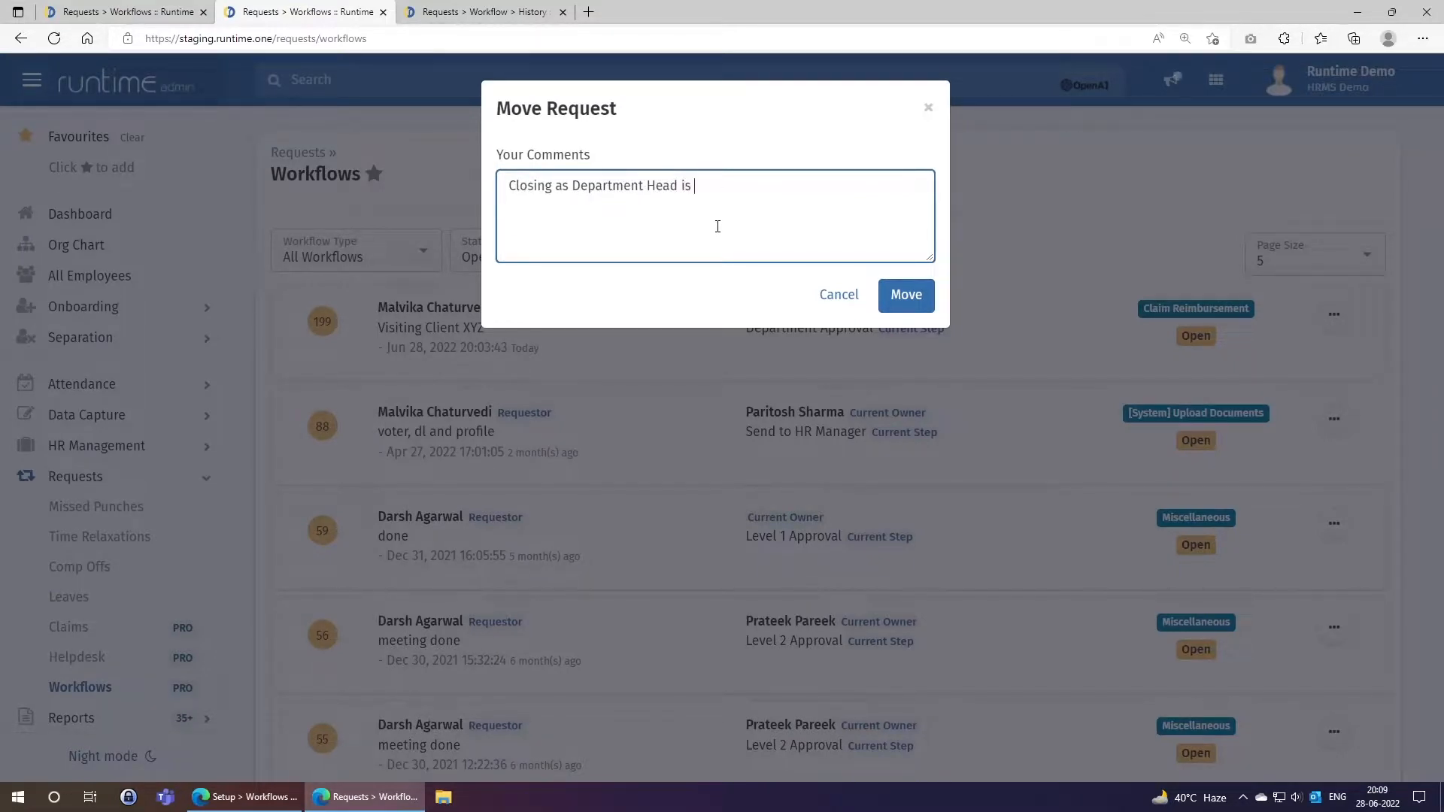
type("not available for approval.")
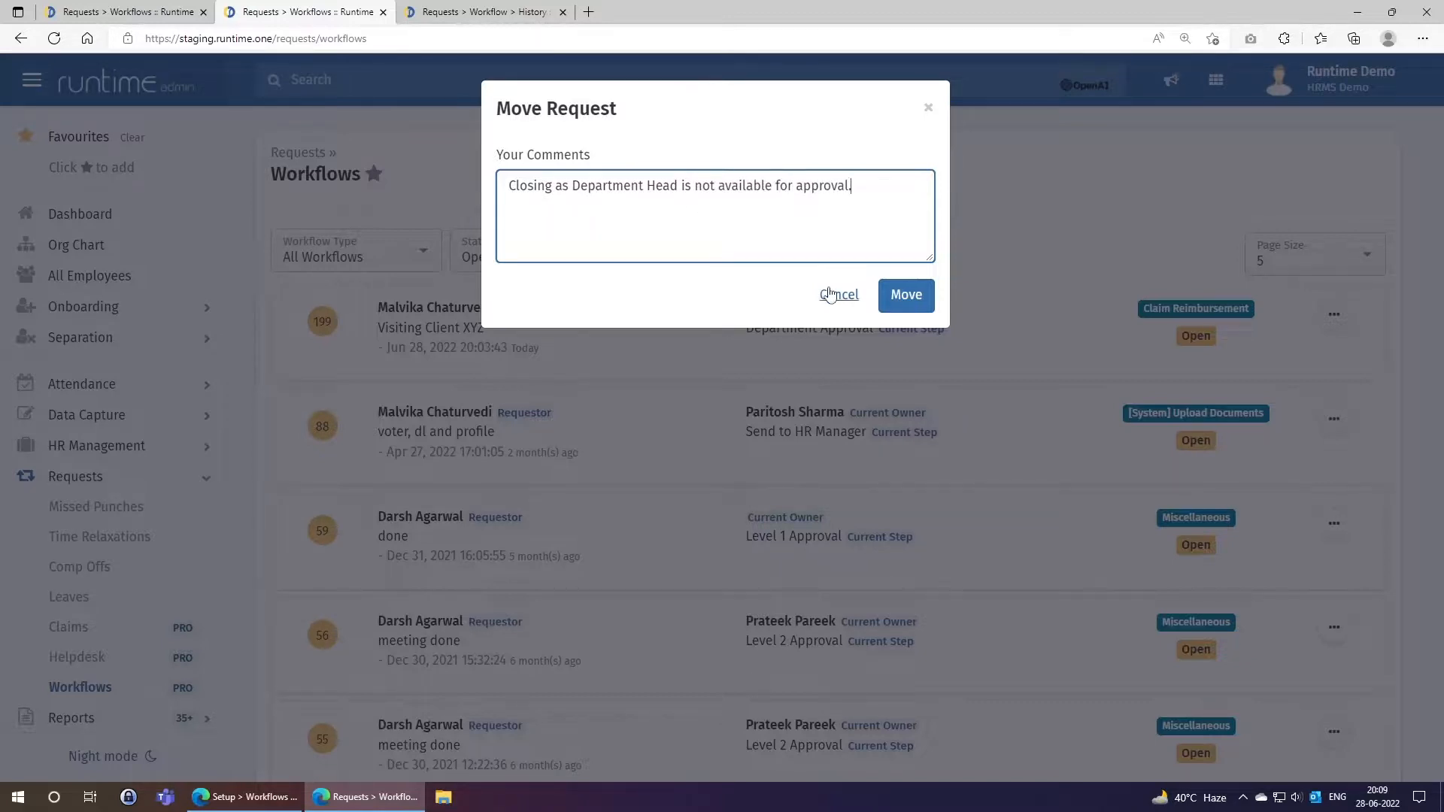
left_click(900, 299)
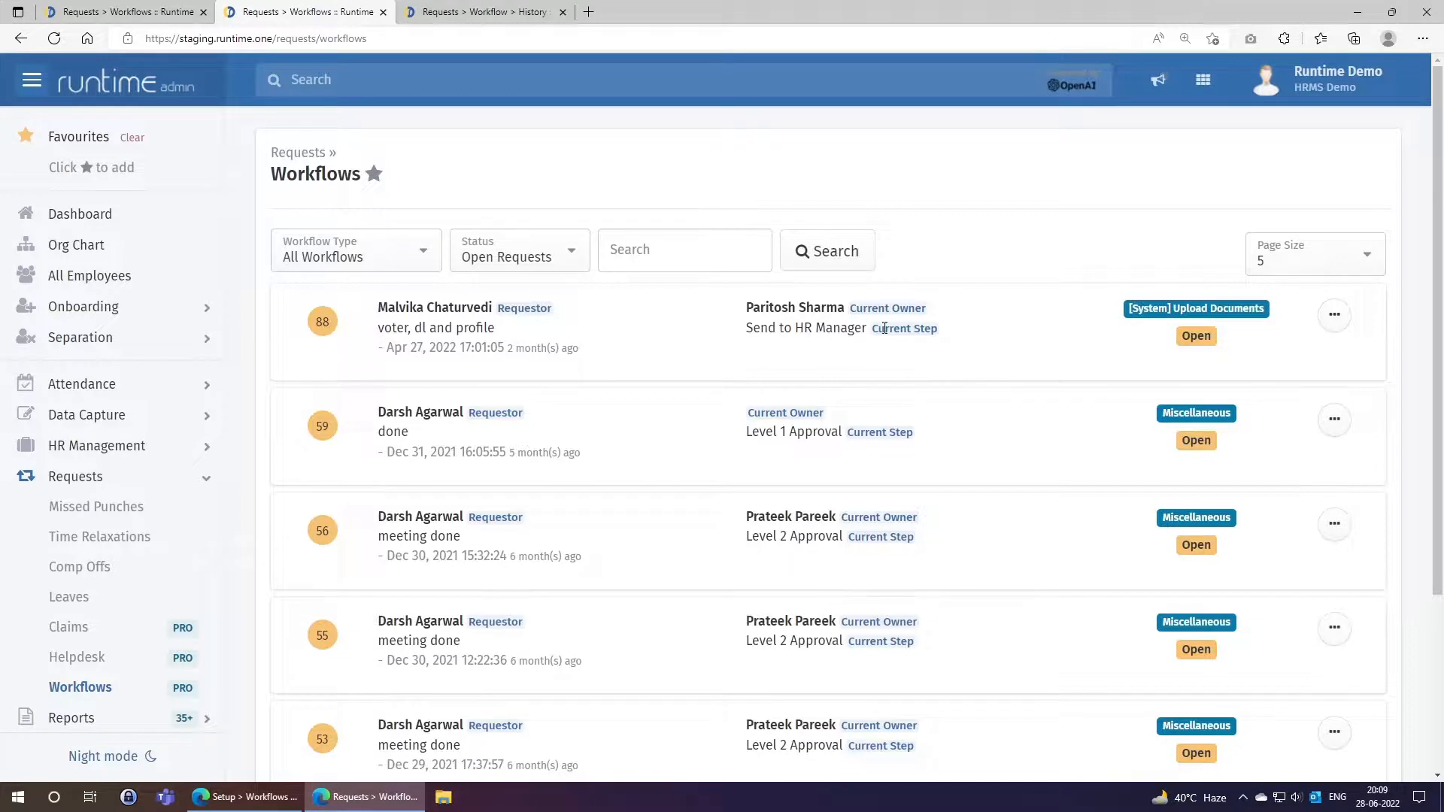
Filter the admin workflows list to Status 'Closed Requests' and run the search.
left_click(543, 260)
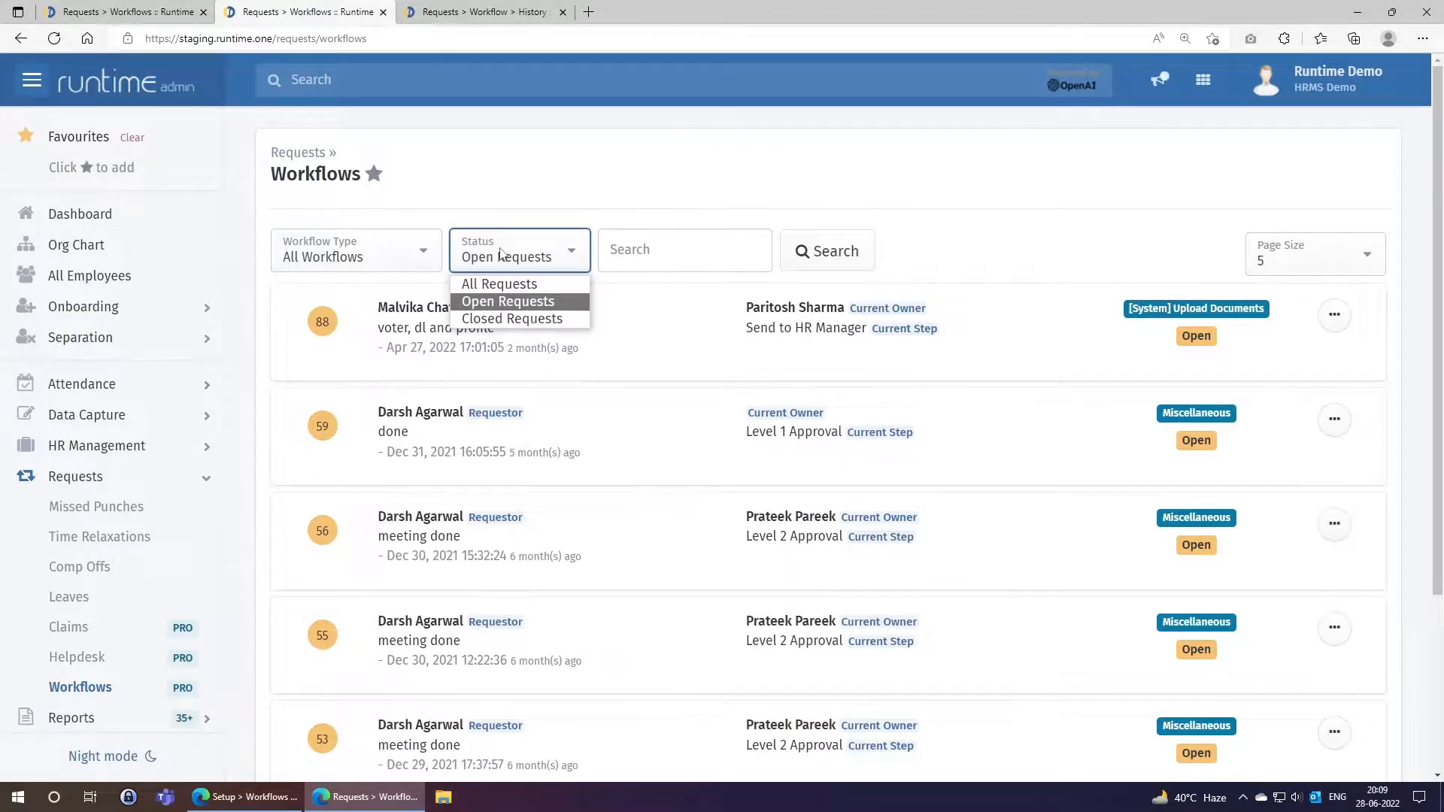
left_click(503, 319)
left_click(815, 252)
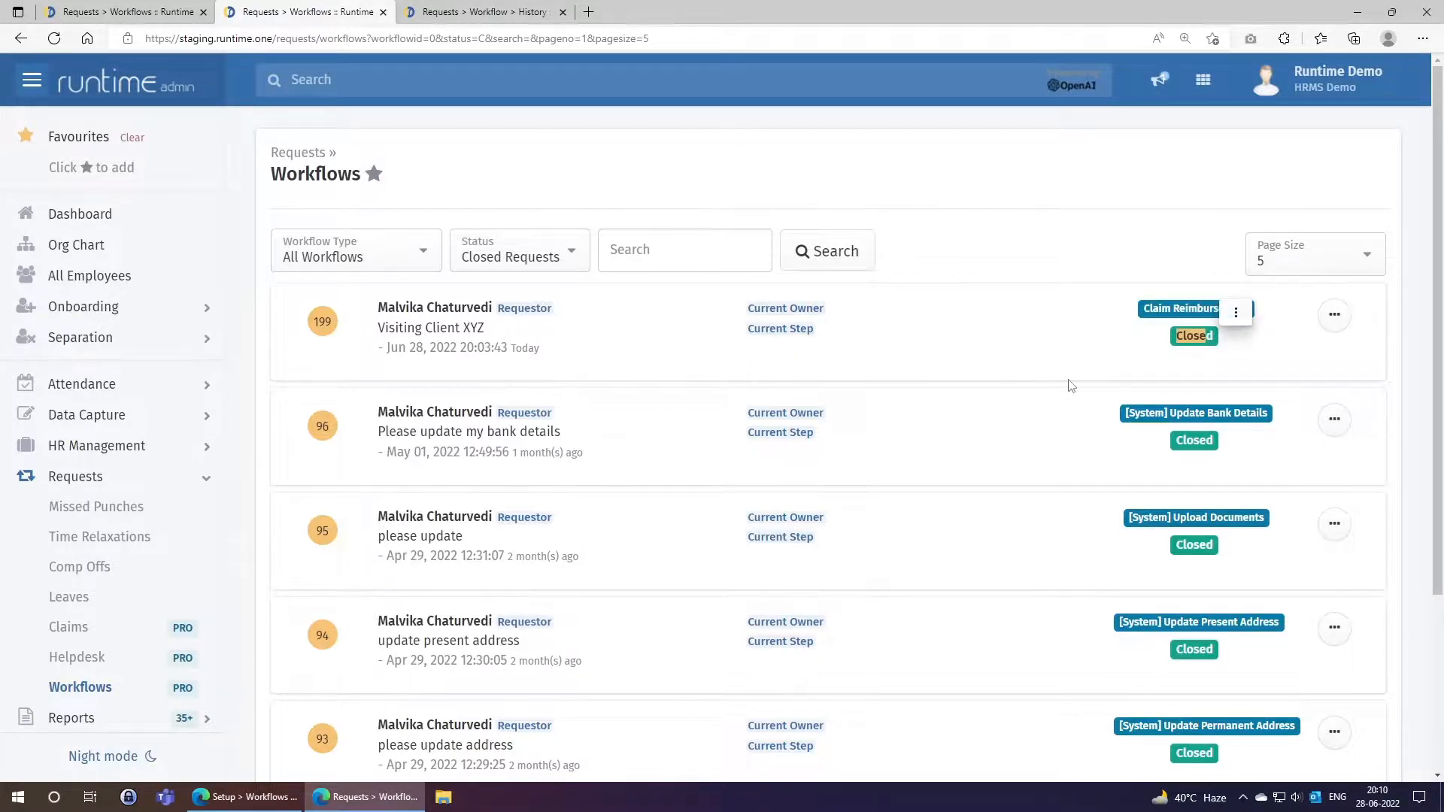
left_click(467, 11)
left_click(973, 126)
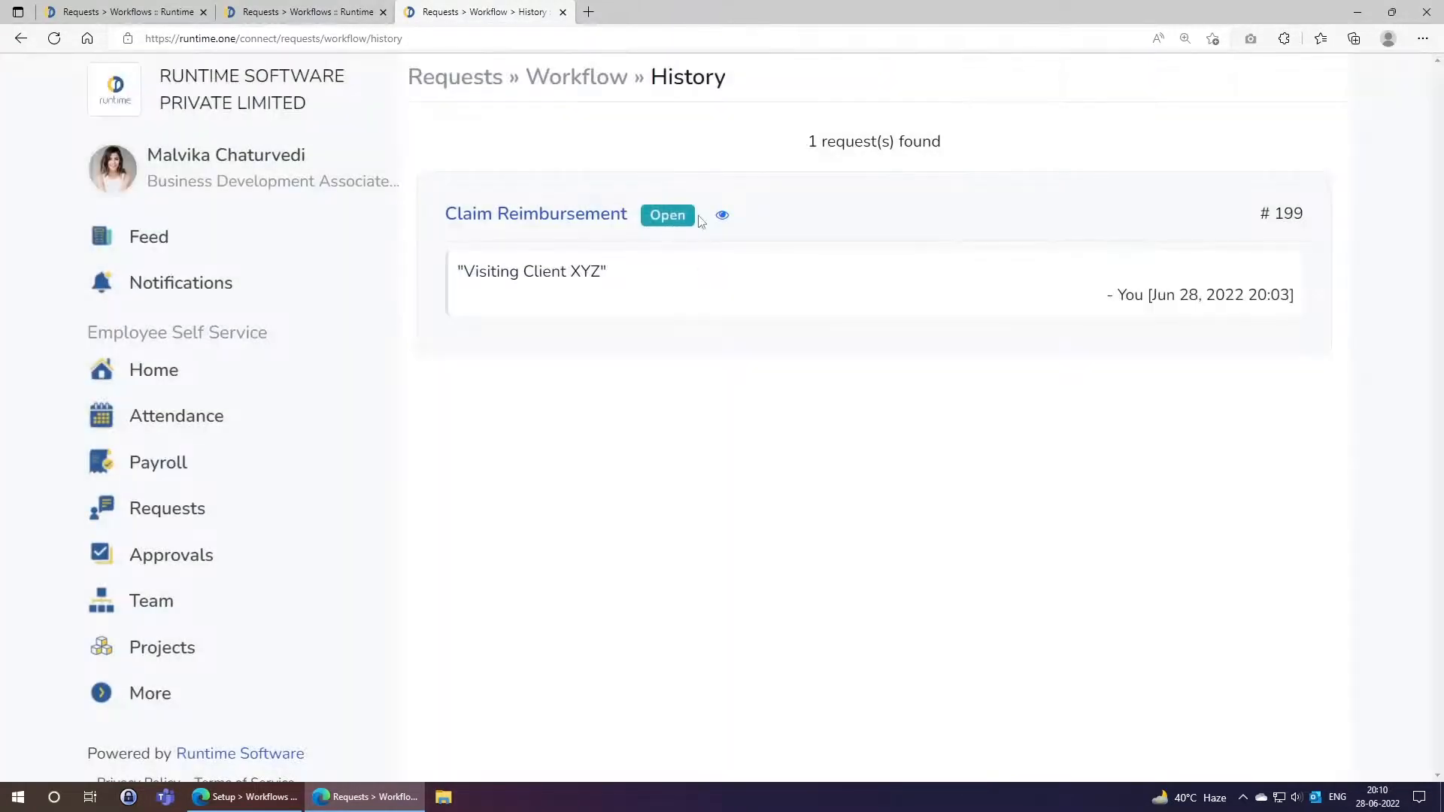
left_click(724, 218)
scroll(635, 521, "down", 1)
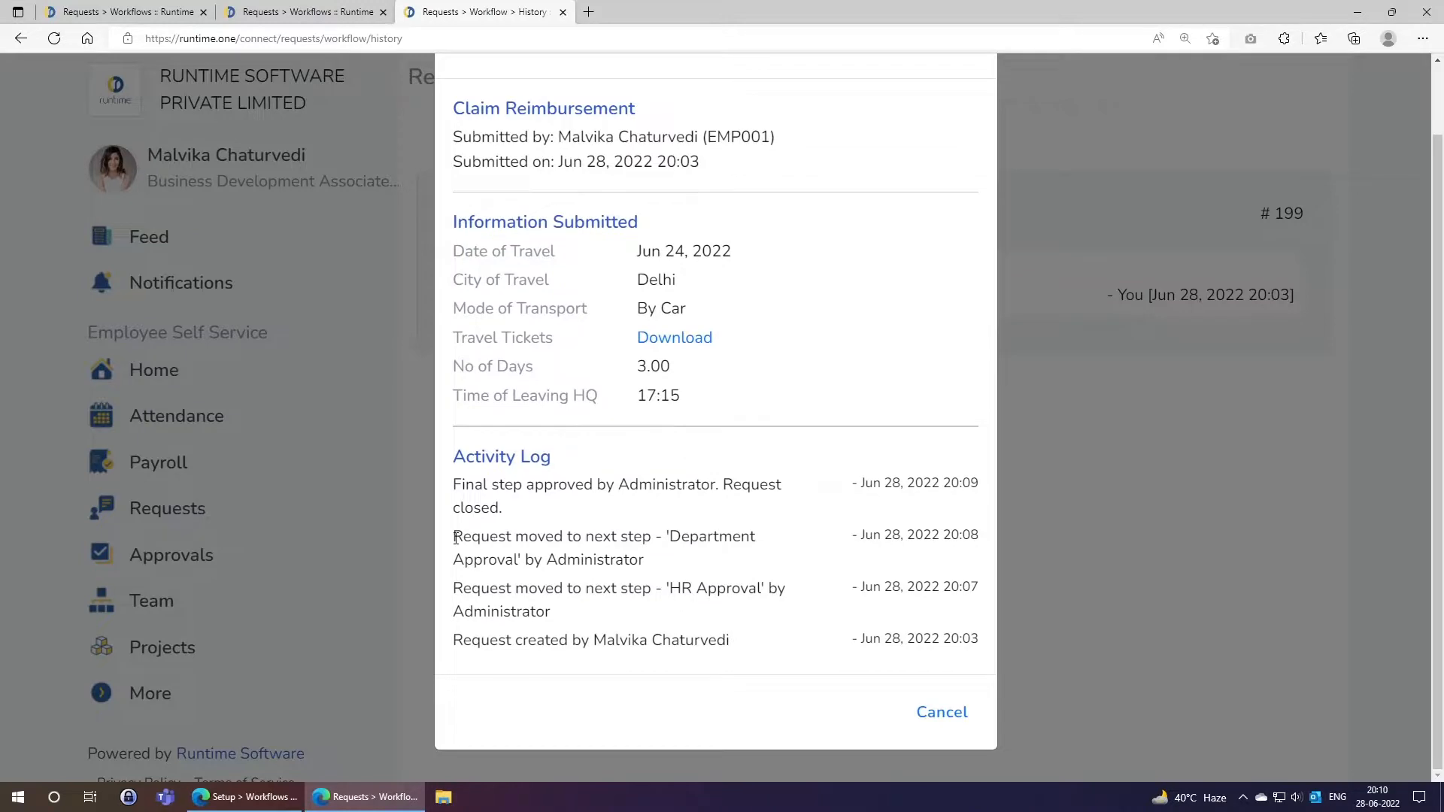
left_click_drag(455, 538, 749, 532)
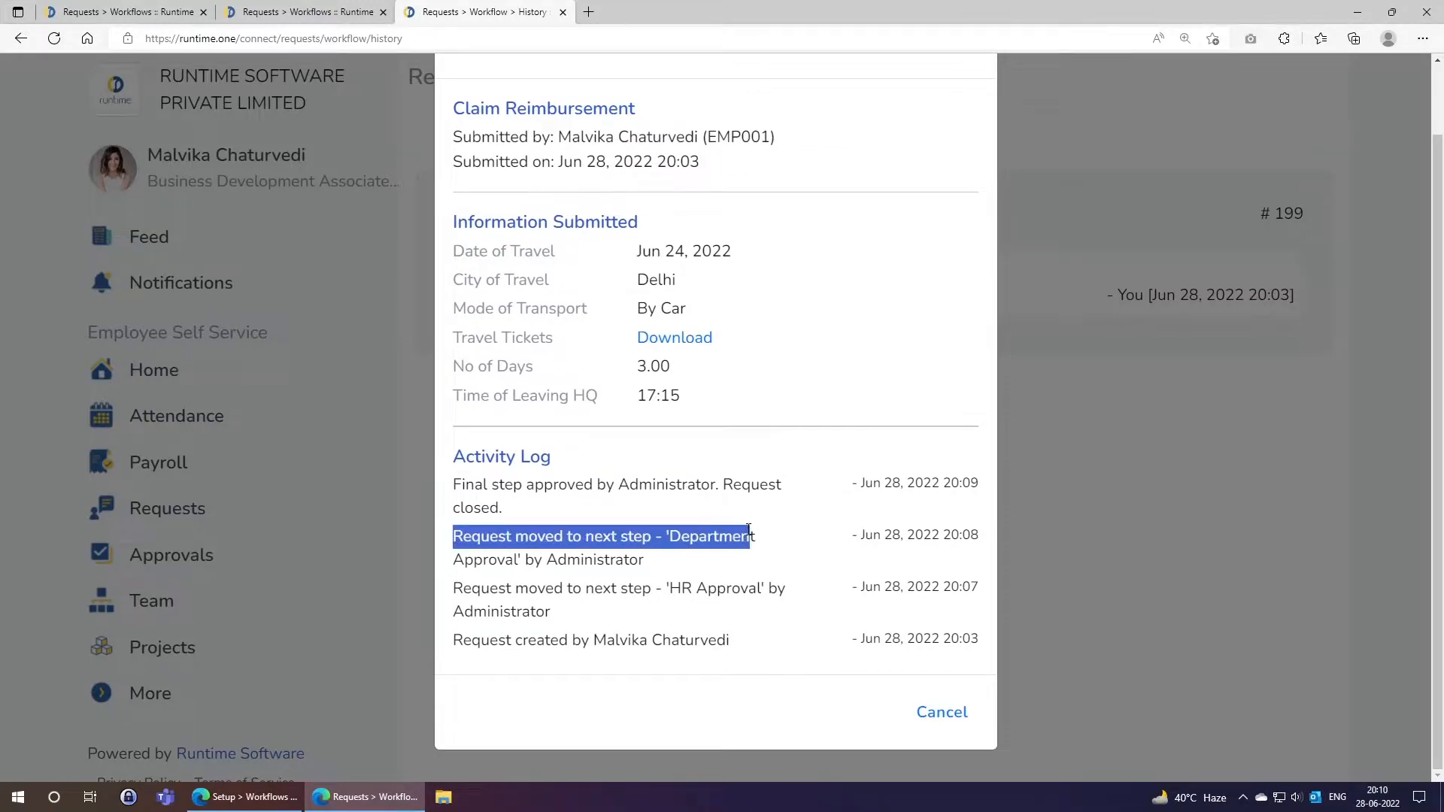
left_click(557, 565)
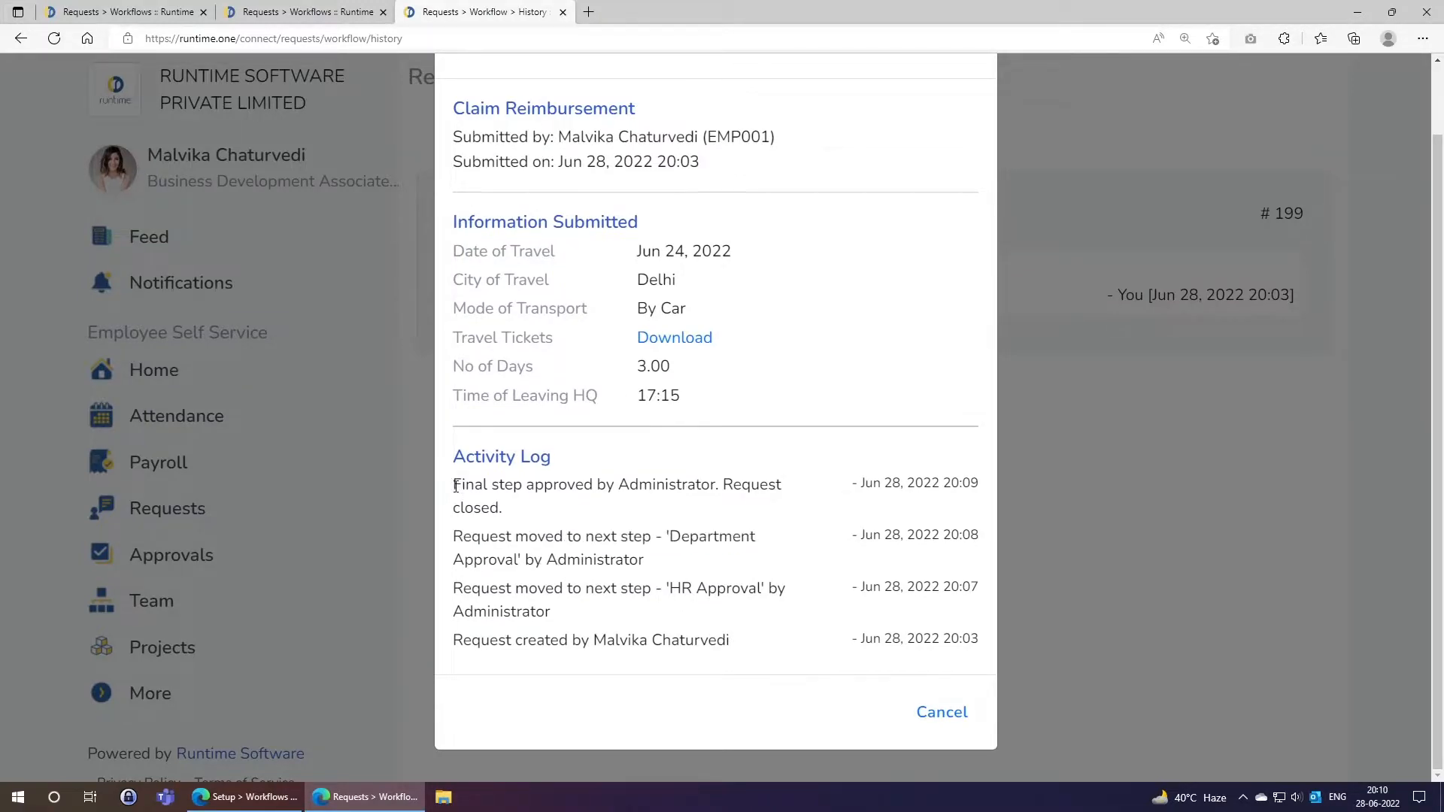
left_click_drag(455, 486, 716, 486)
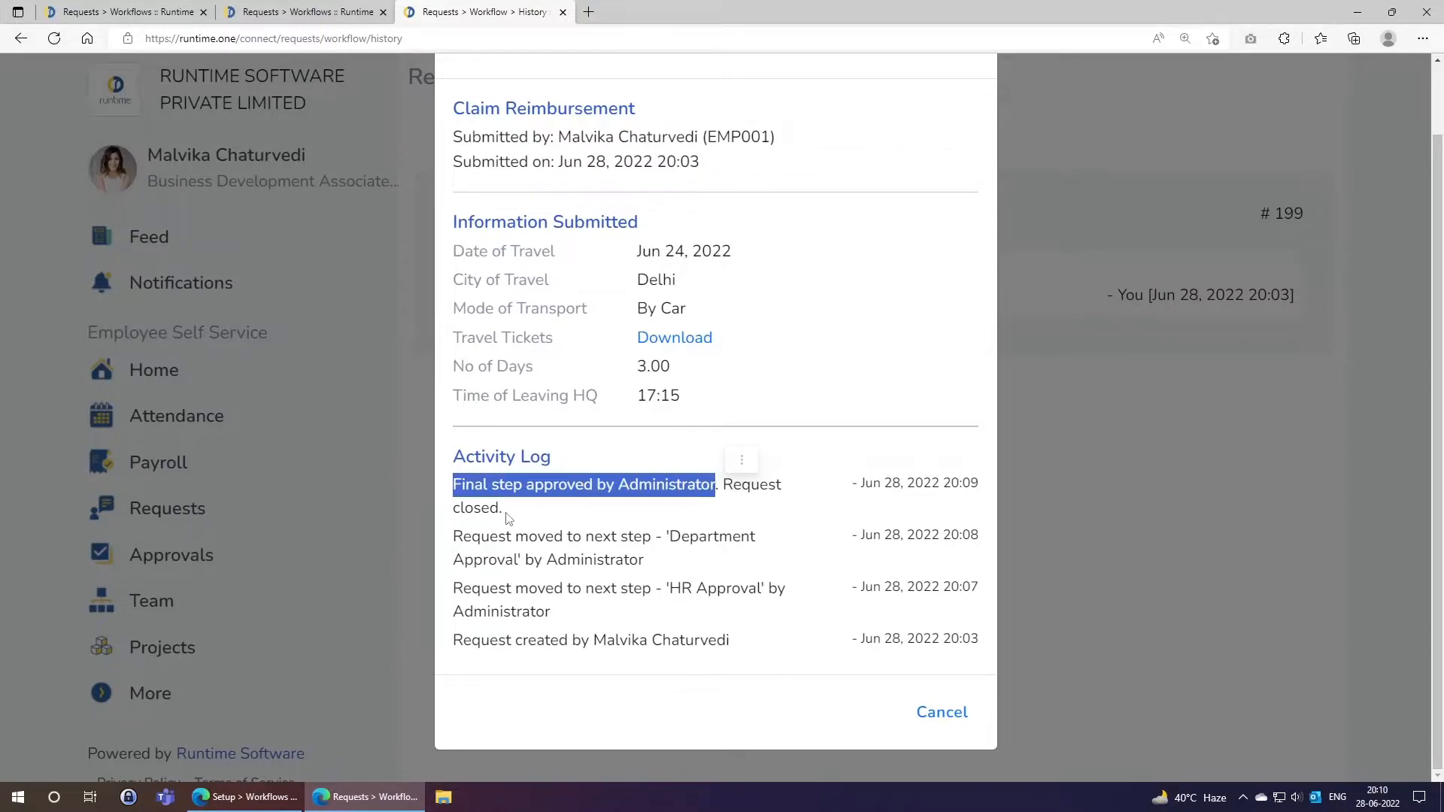
left_click(478, 508)
left_click_drag(455, 483, 516, 510)
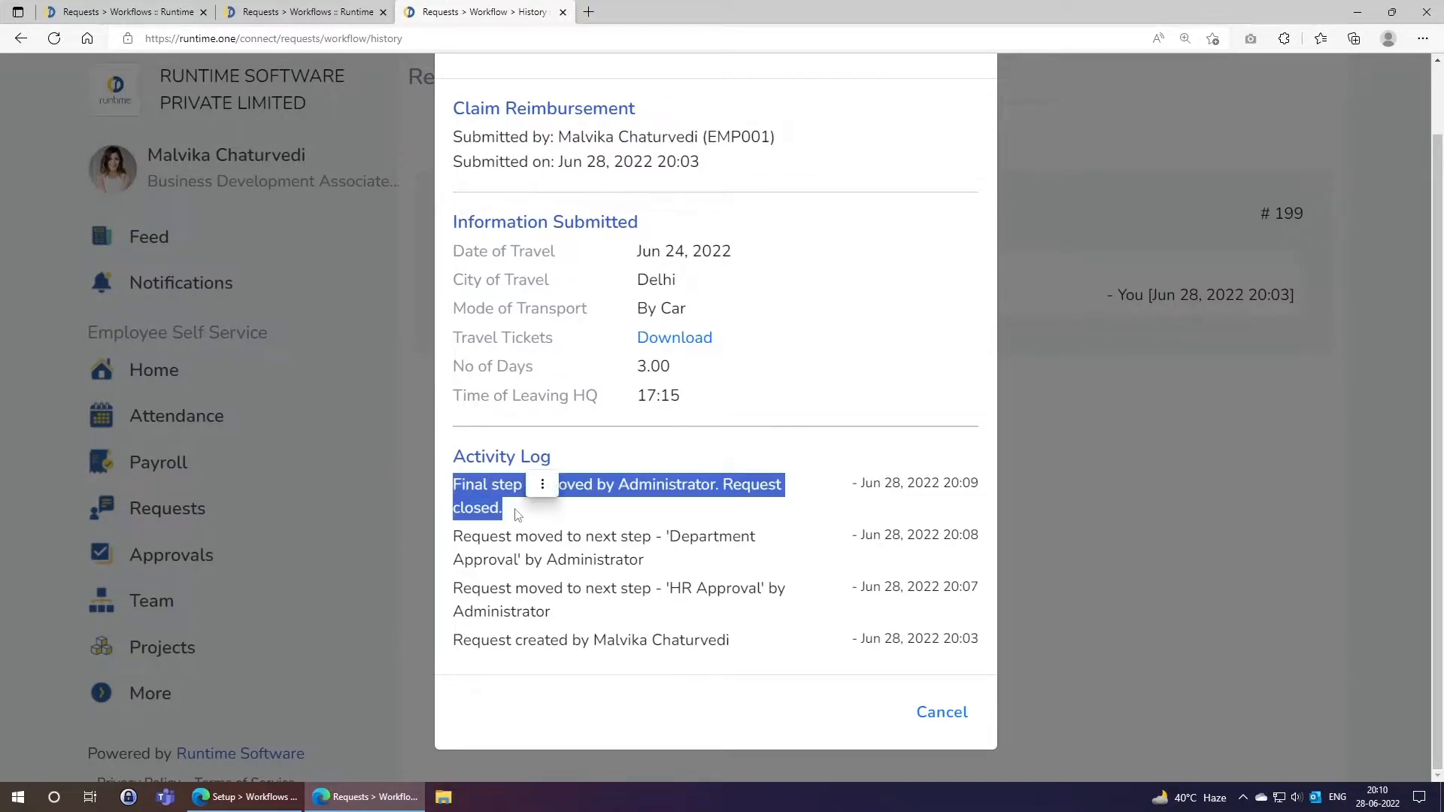
left_click(518, 515)
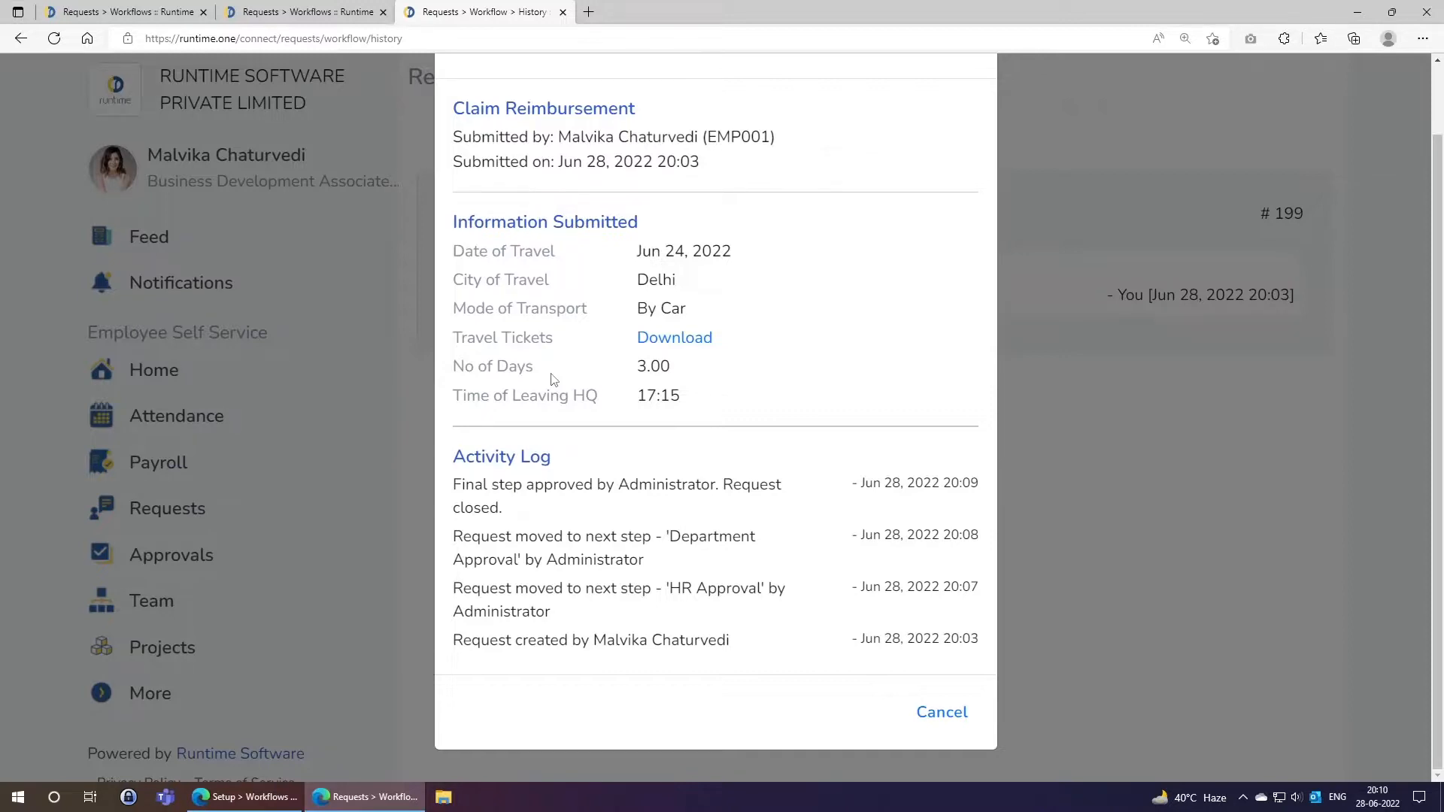
Switch to the admin Workflows tab showing closed requests, with Claim Reimbursement #199 marked Closed.
left_click(329, 11)
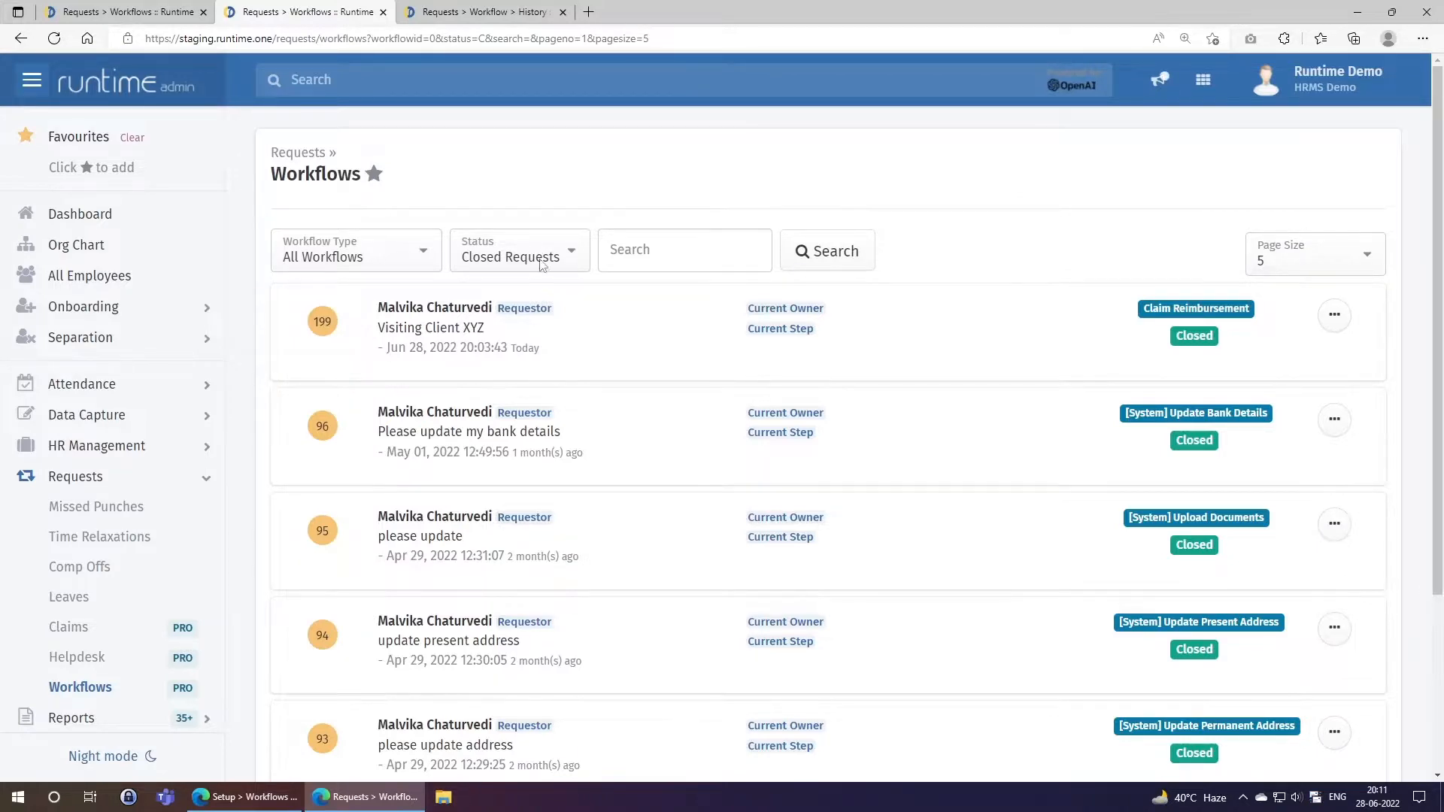
Reload the employee's request history to confirm claim 199 reads Approved, then return to admin Workflows.
key("ctrl+Tab")
left_click(934, 724)
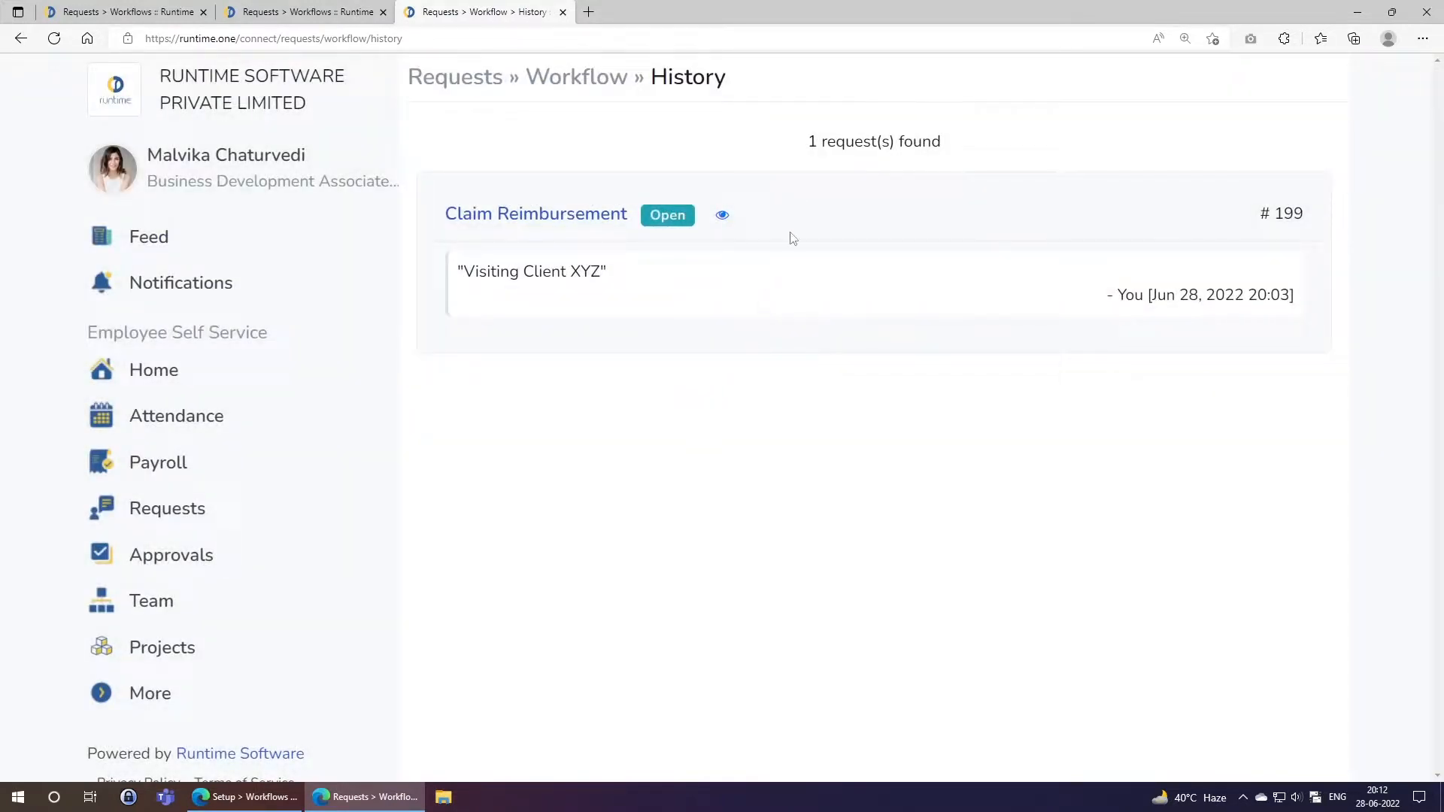
right_click(794, 201)
left_click(821, 255)
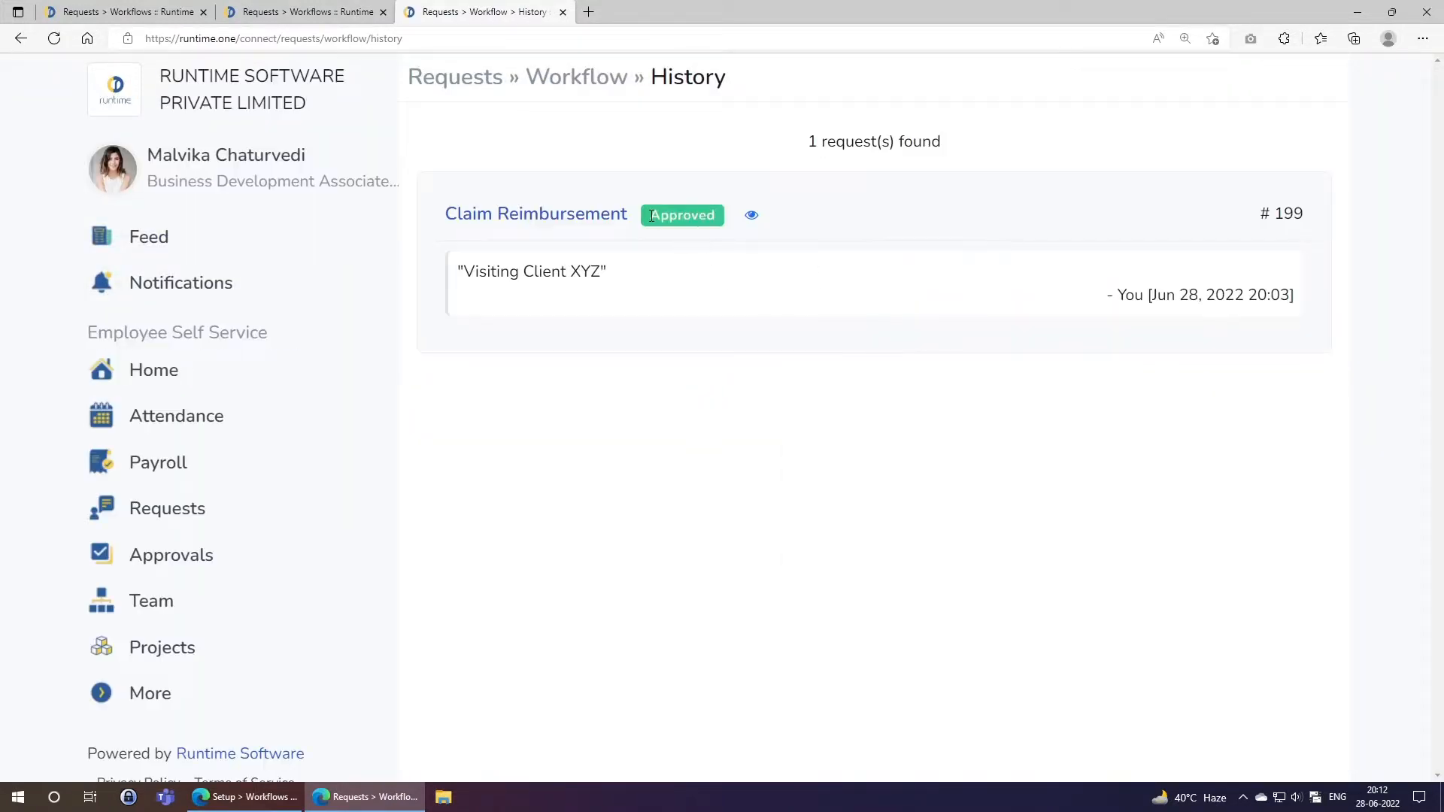
left_click_drag(649, 215, 719, 217)
left_click(729, 286)
left_click(346, 9)
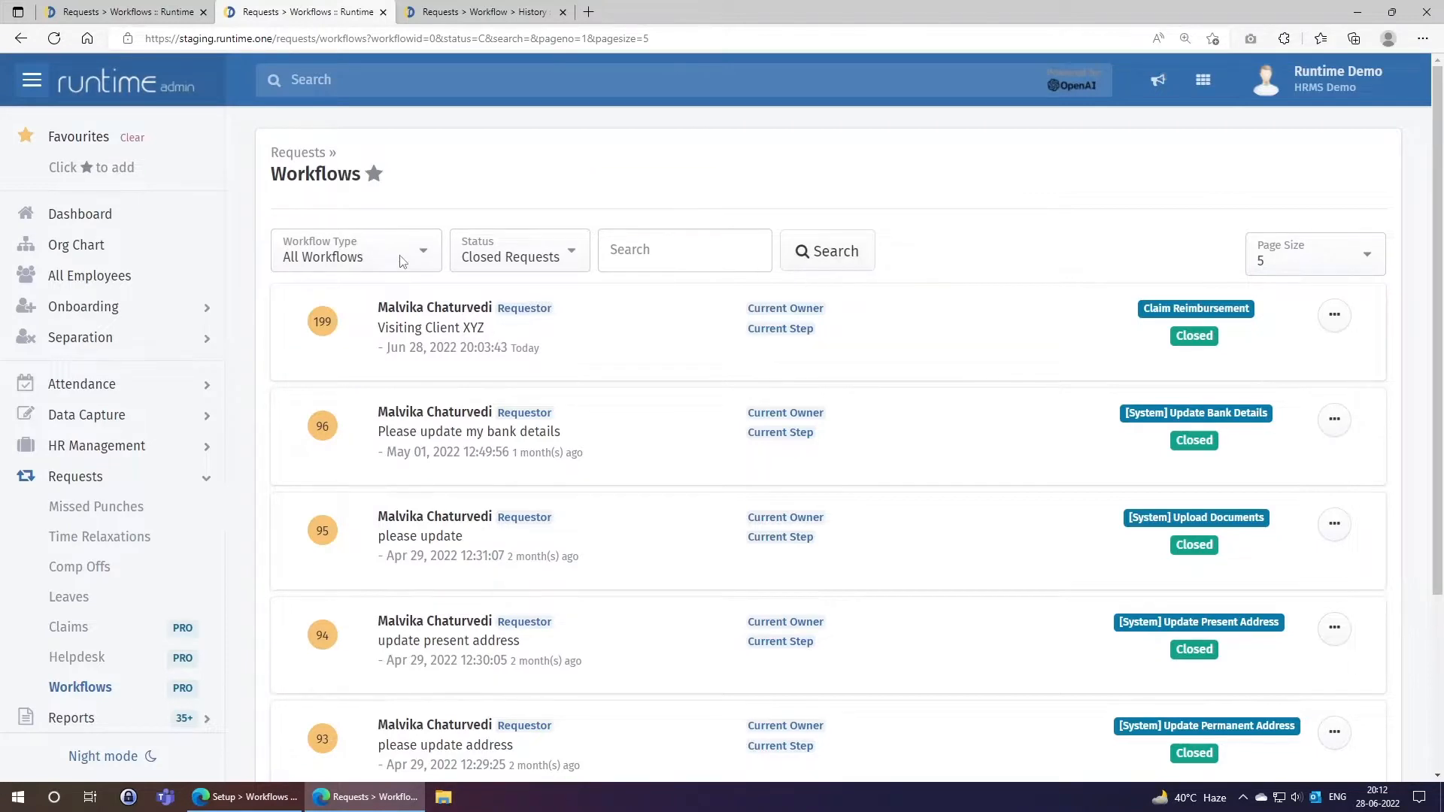
Filter the closed workflow requests to the Miscellaneous workflow type.
left_click(329, 260)
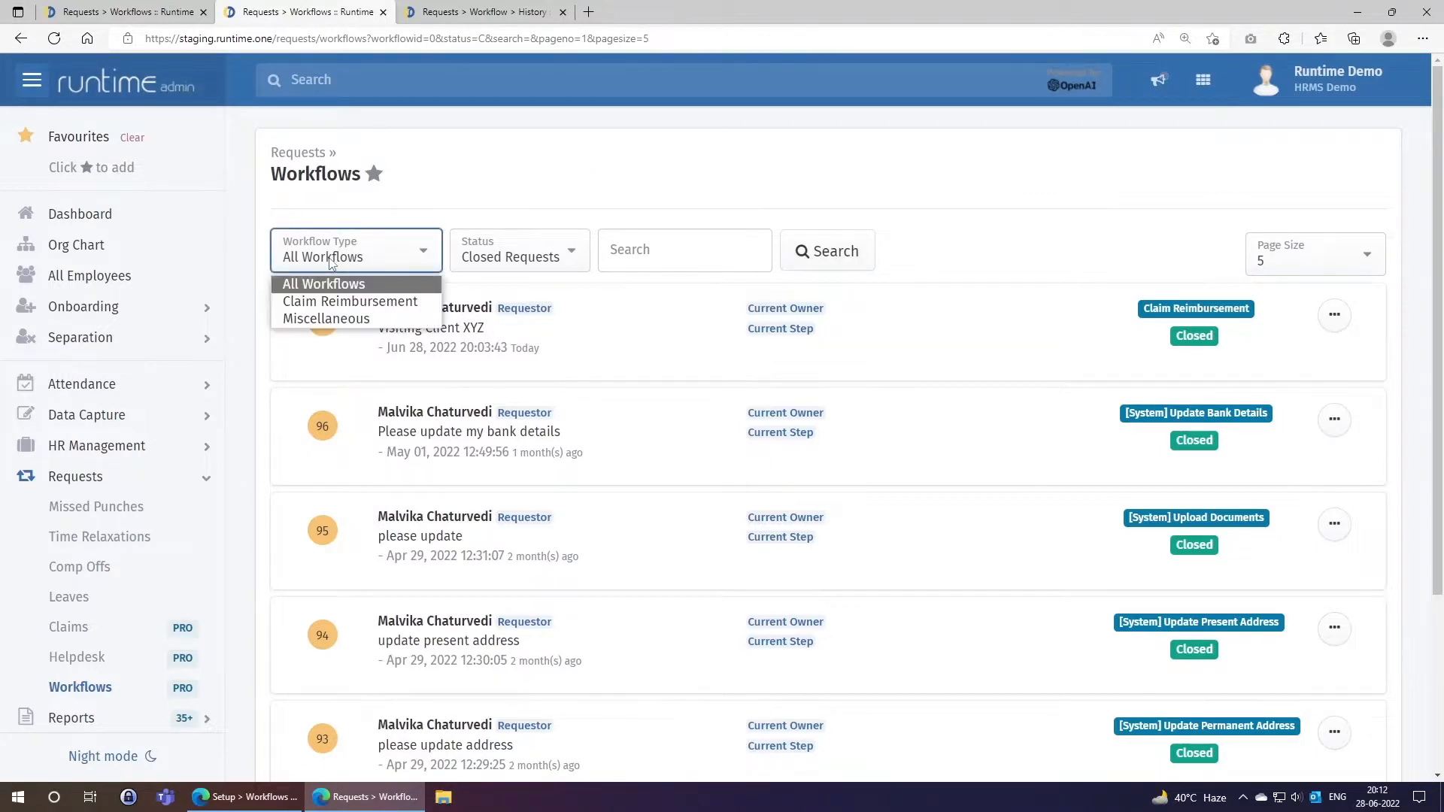
left_click(329, 319)
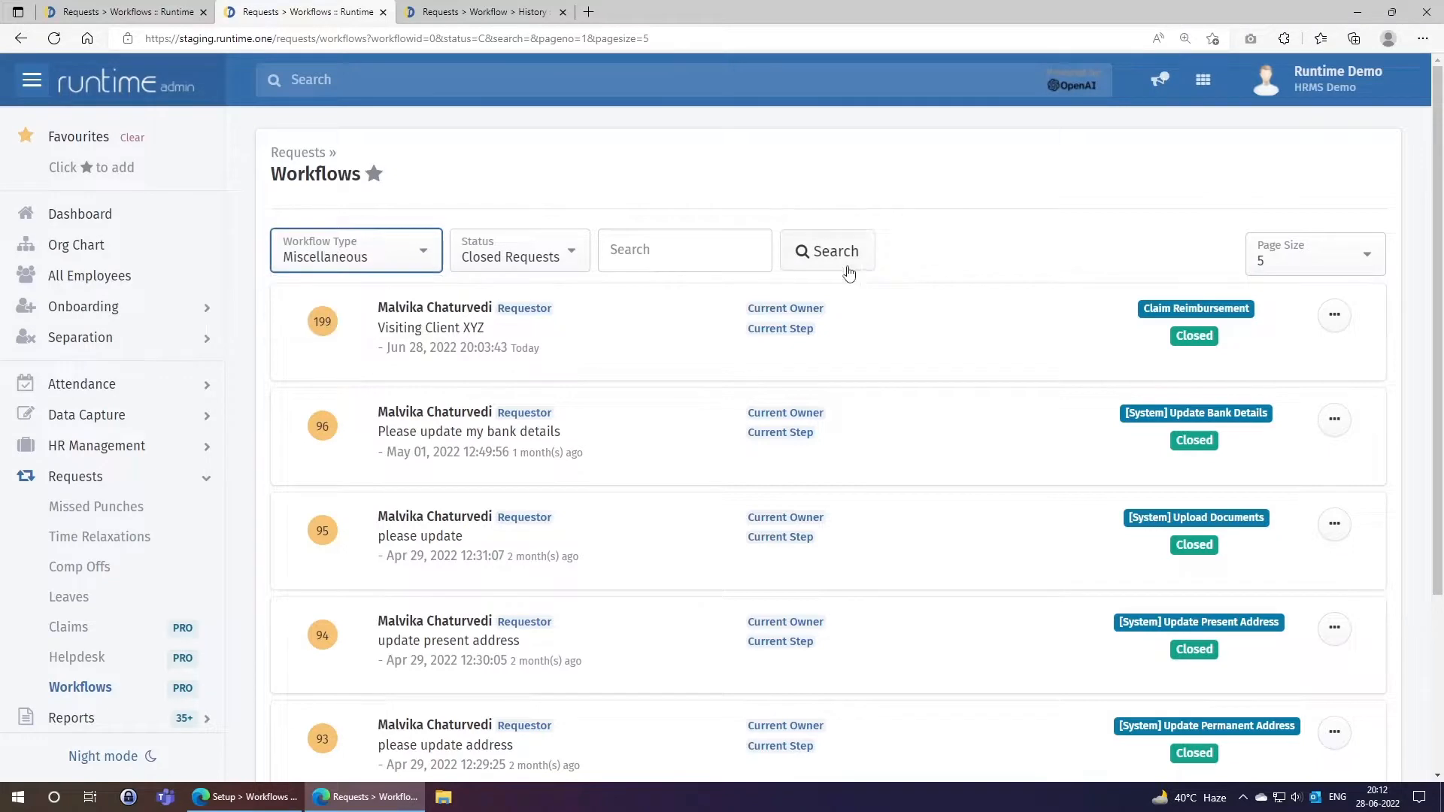
left_click(857, 254)
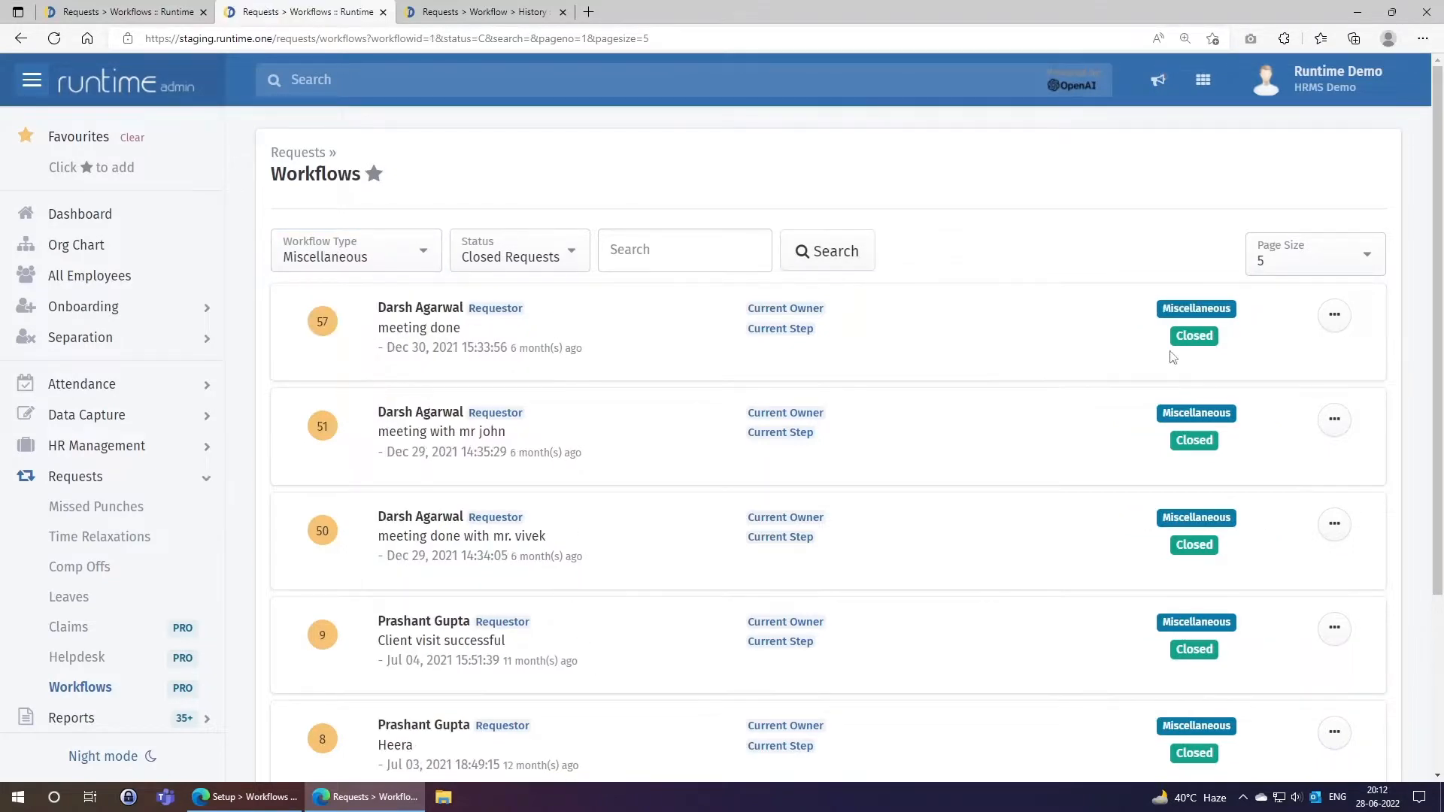
left_click_drag(1162, 308, 1212, 308)
Switch the filter to Claim Reimbursement with Closed Requests status, leaving only request #199.
left_click(399, 272)
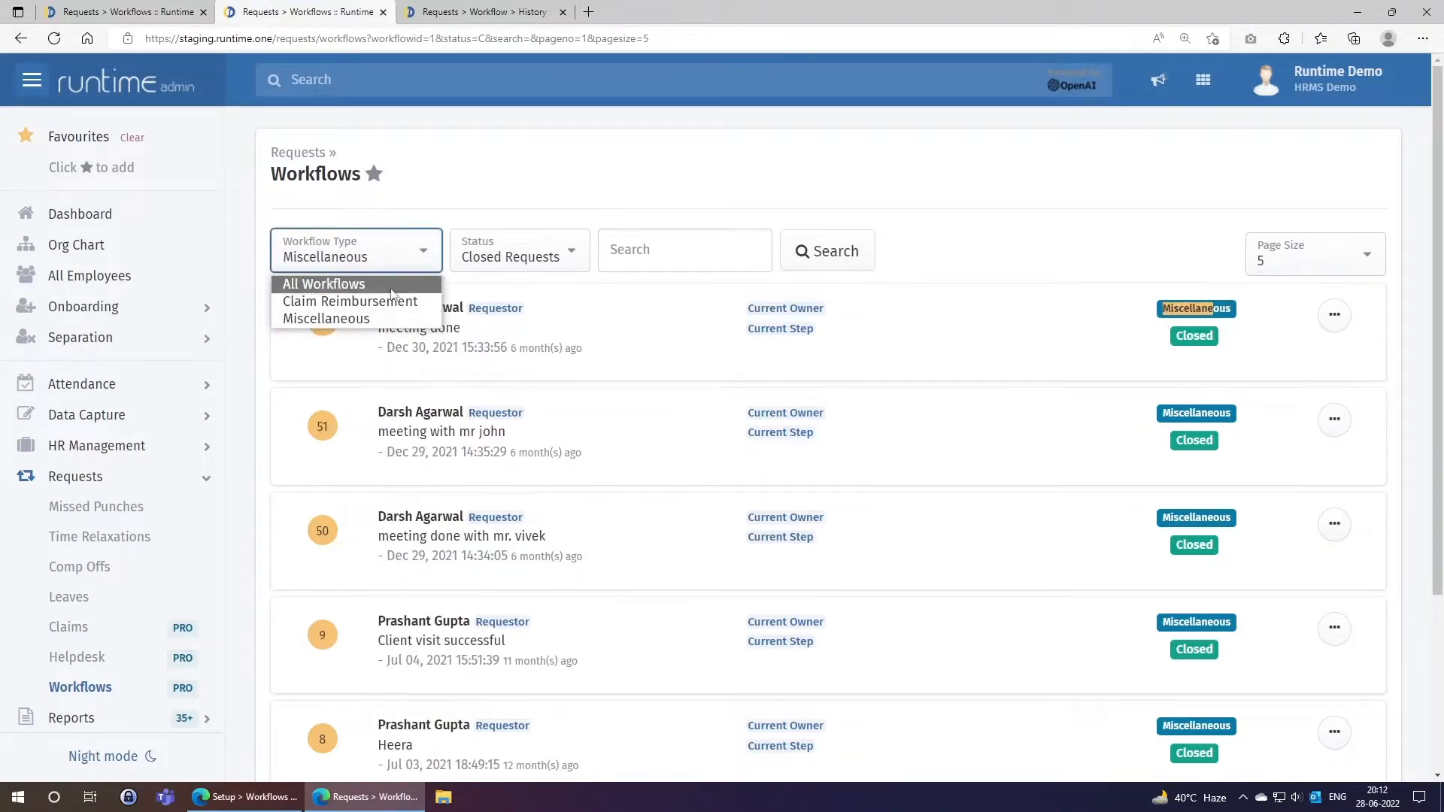
left_click(376, 300)
left_click(850, 251)
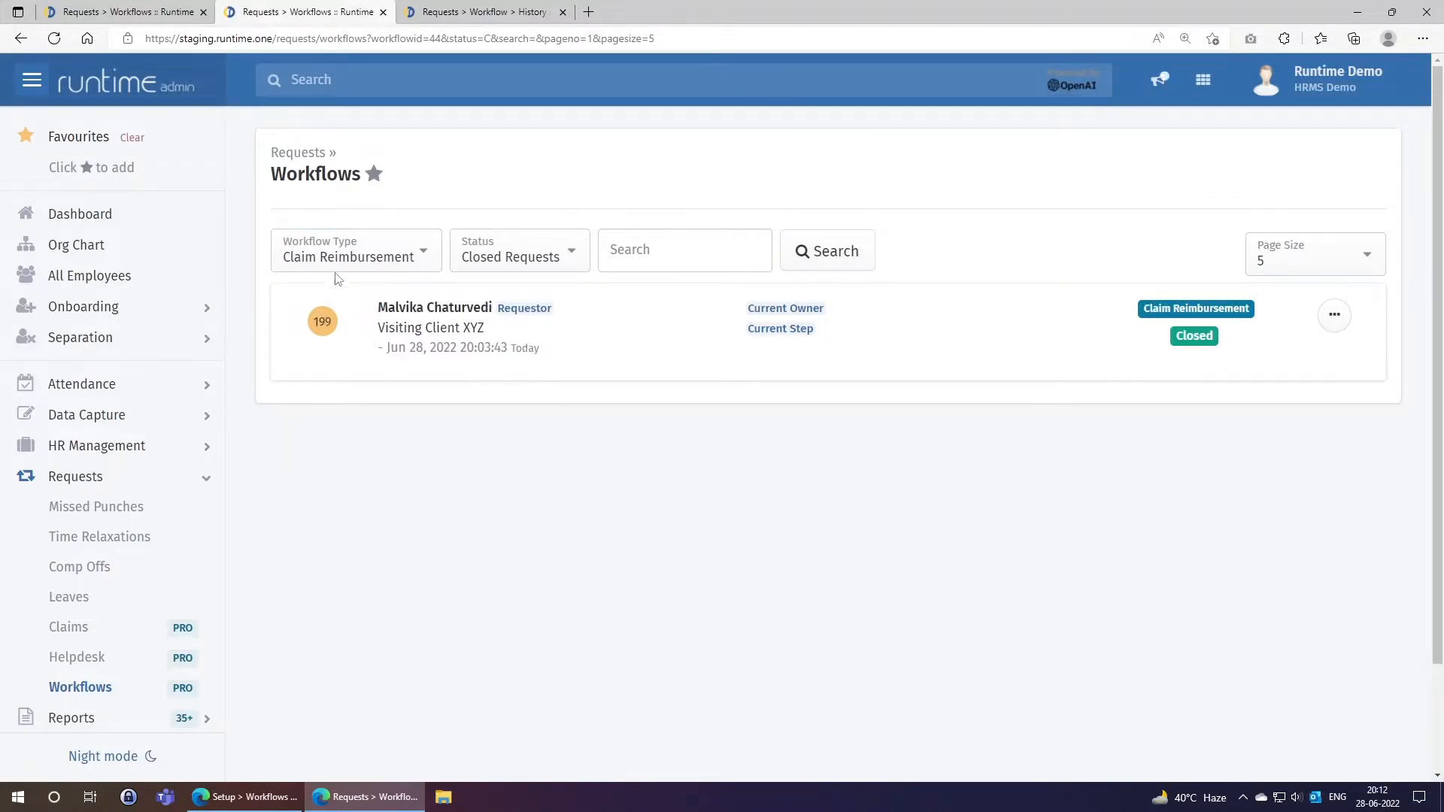
left_click(536, 260)
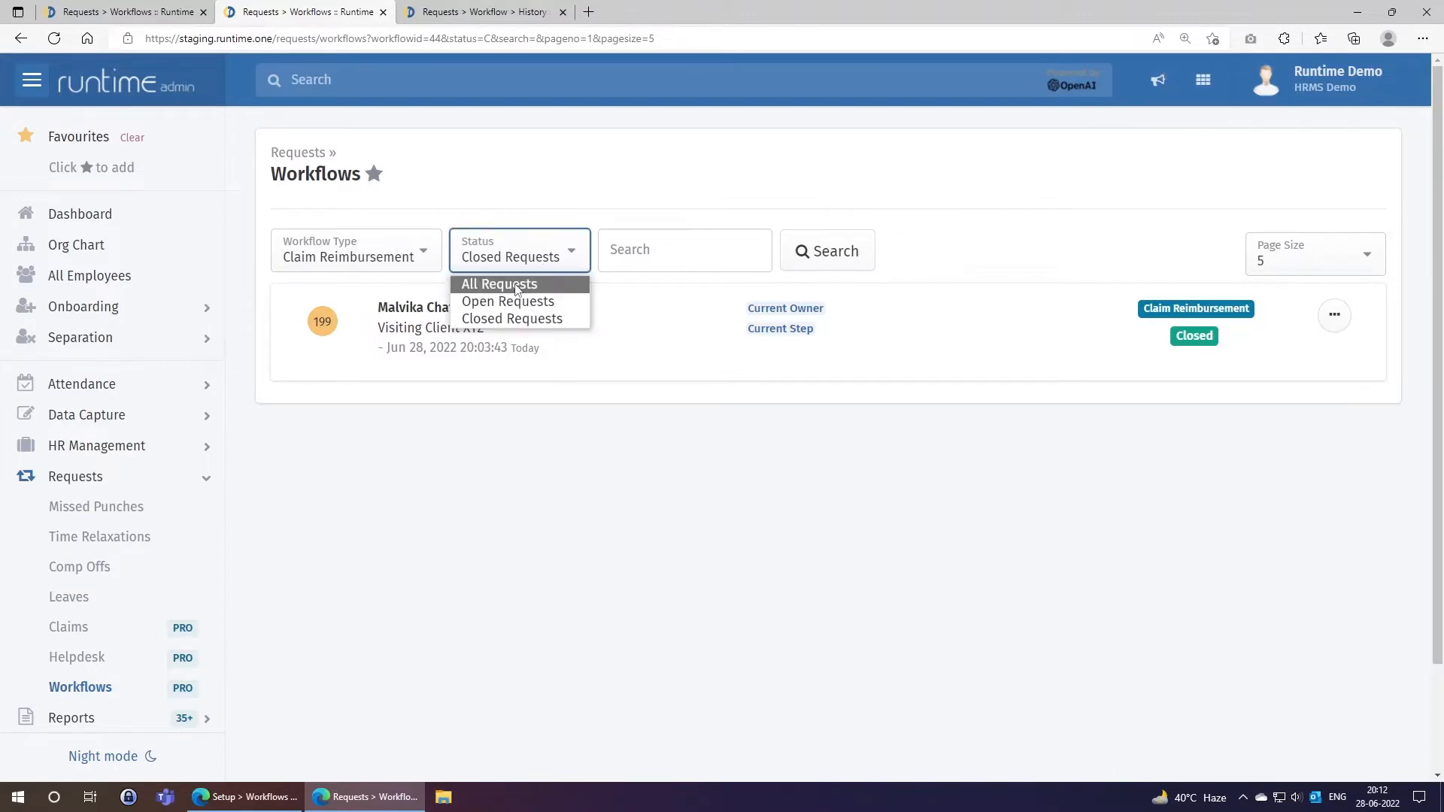
left_click(523, 322)
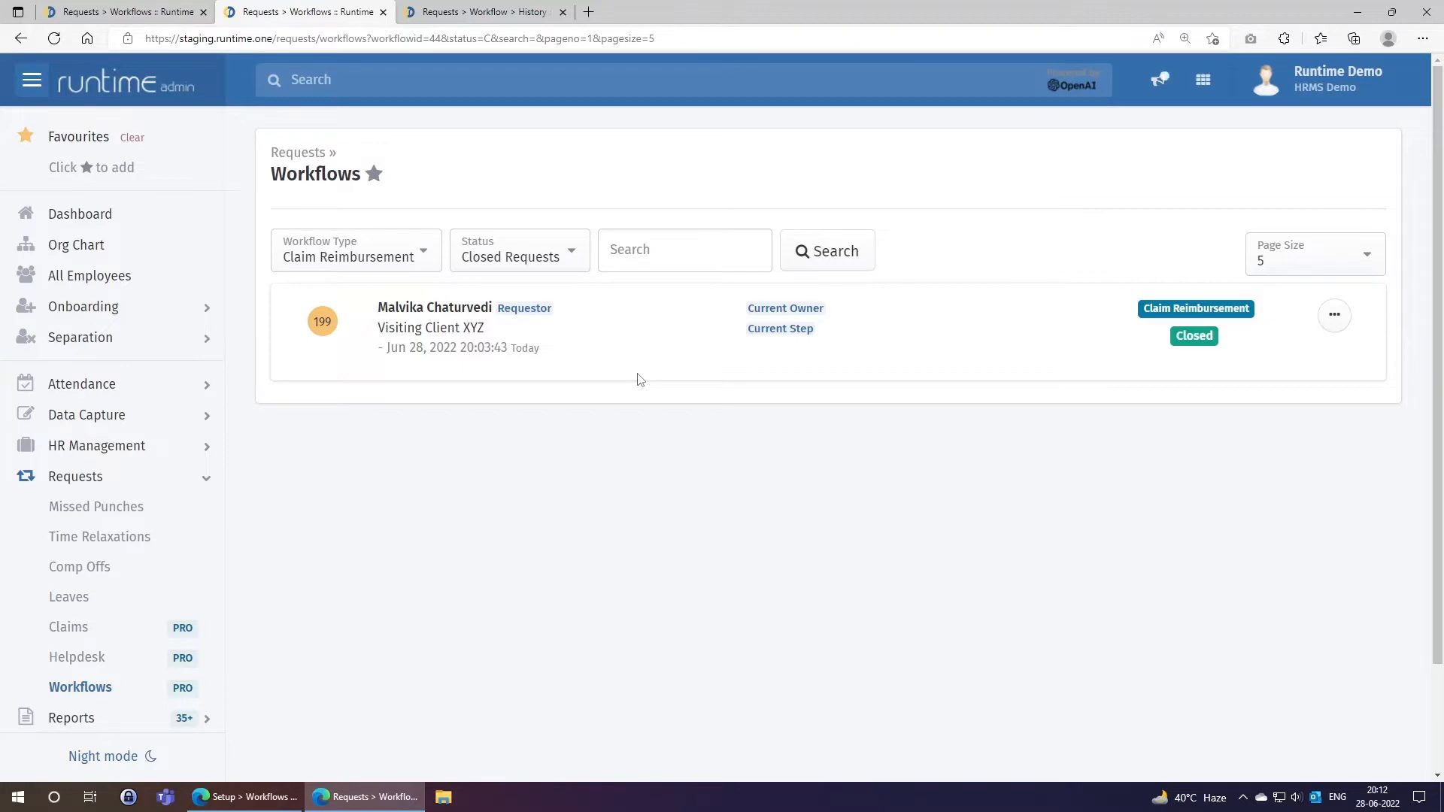
Cross-check request number 199 in the employee's history, then return to the admin list.
left_click(489, 14)
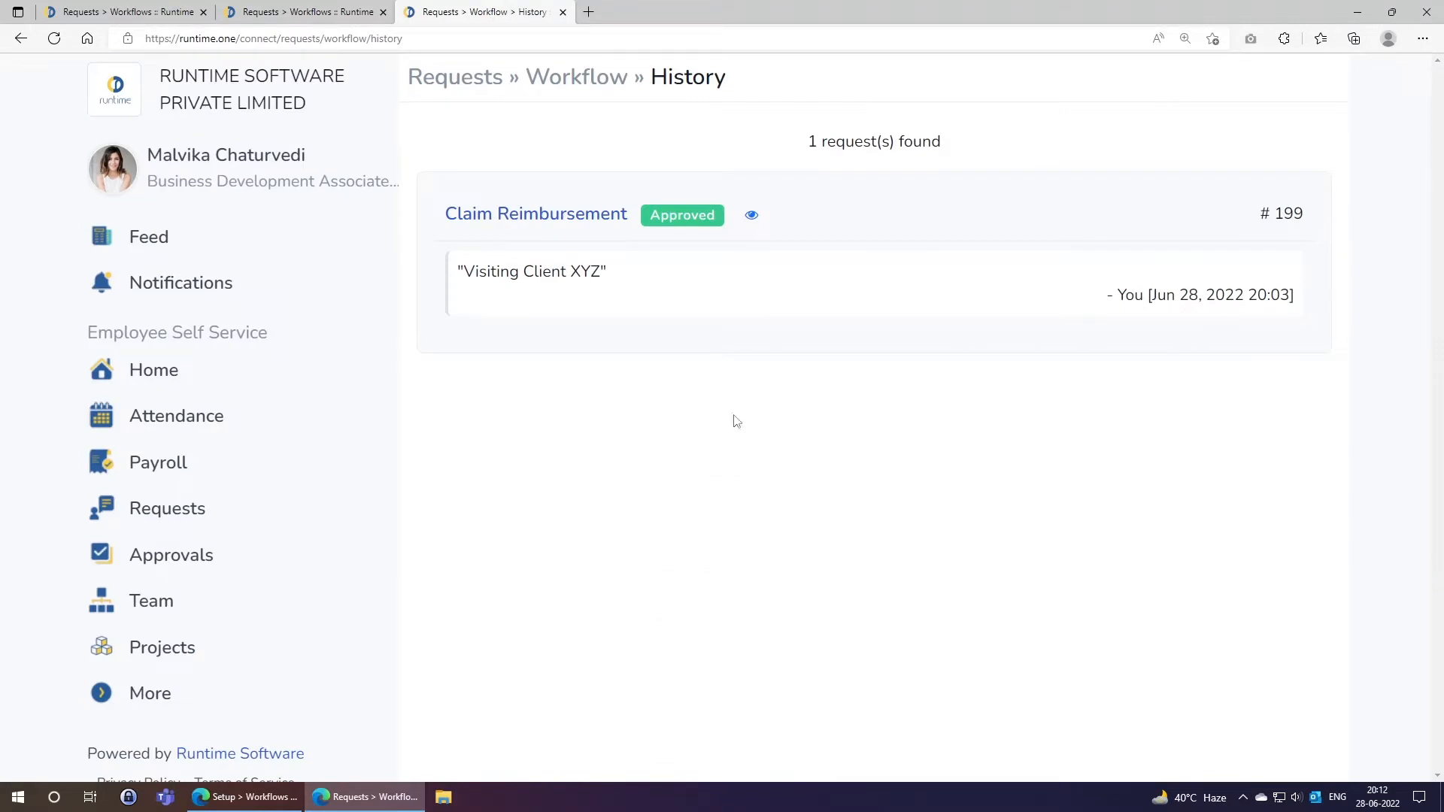
double_click(1276, 215)
left_click(780, 364)
left_click(273, 13)
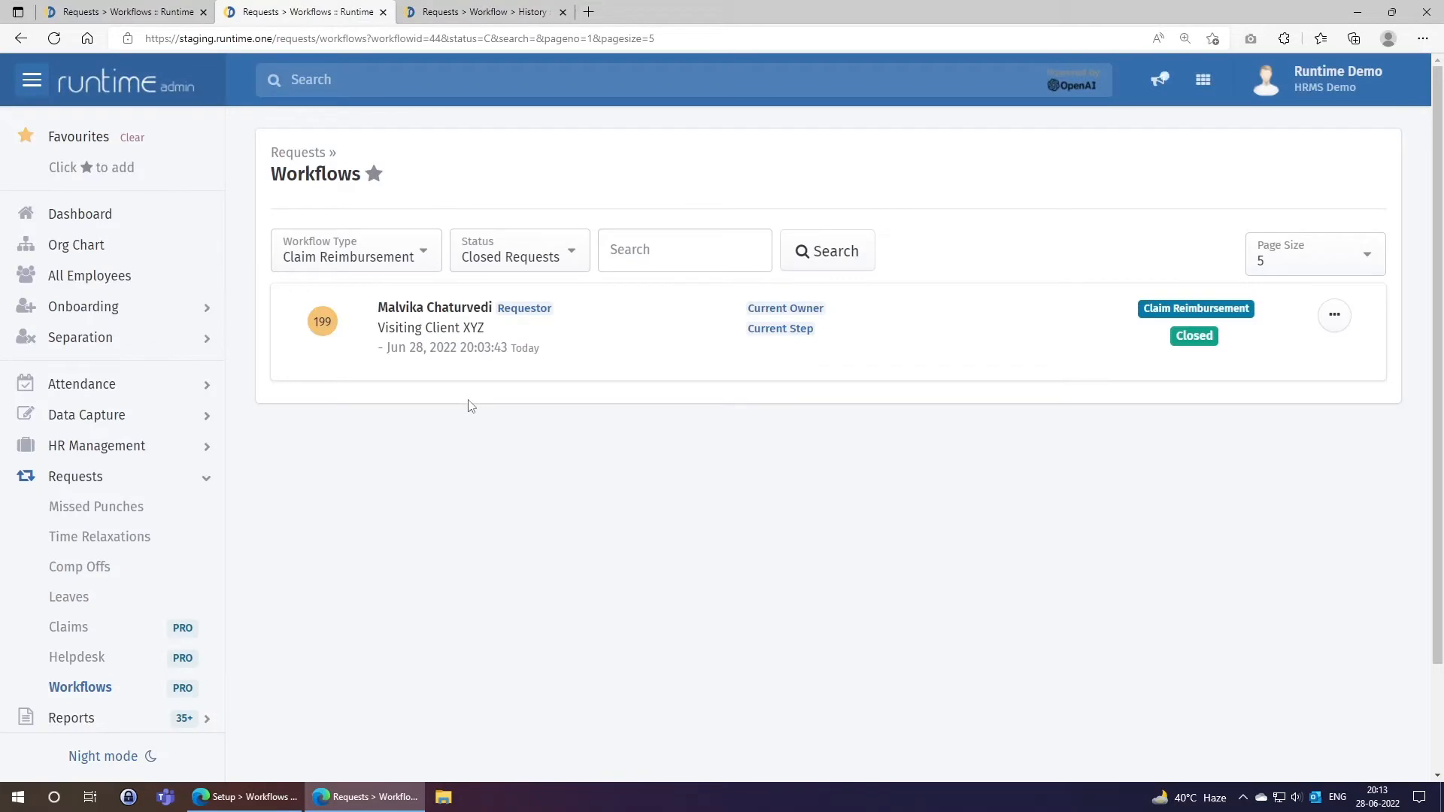
Search the admin workflows for request ID 199.
left_click(695, 248)
type("199")
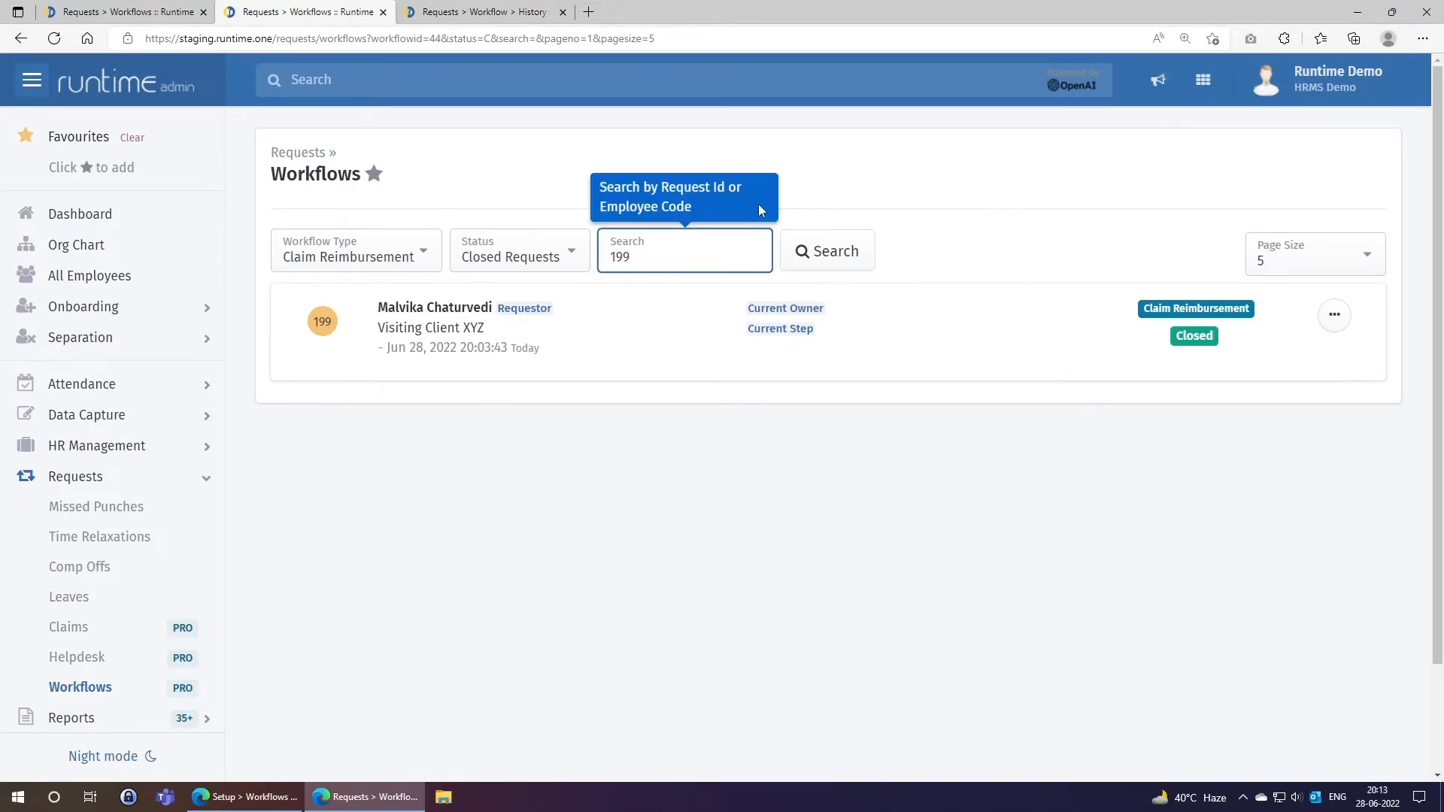
left_click(845, 254)
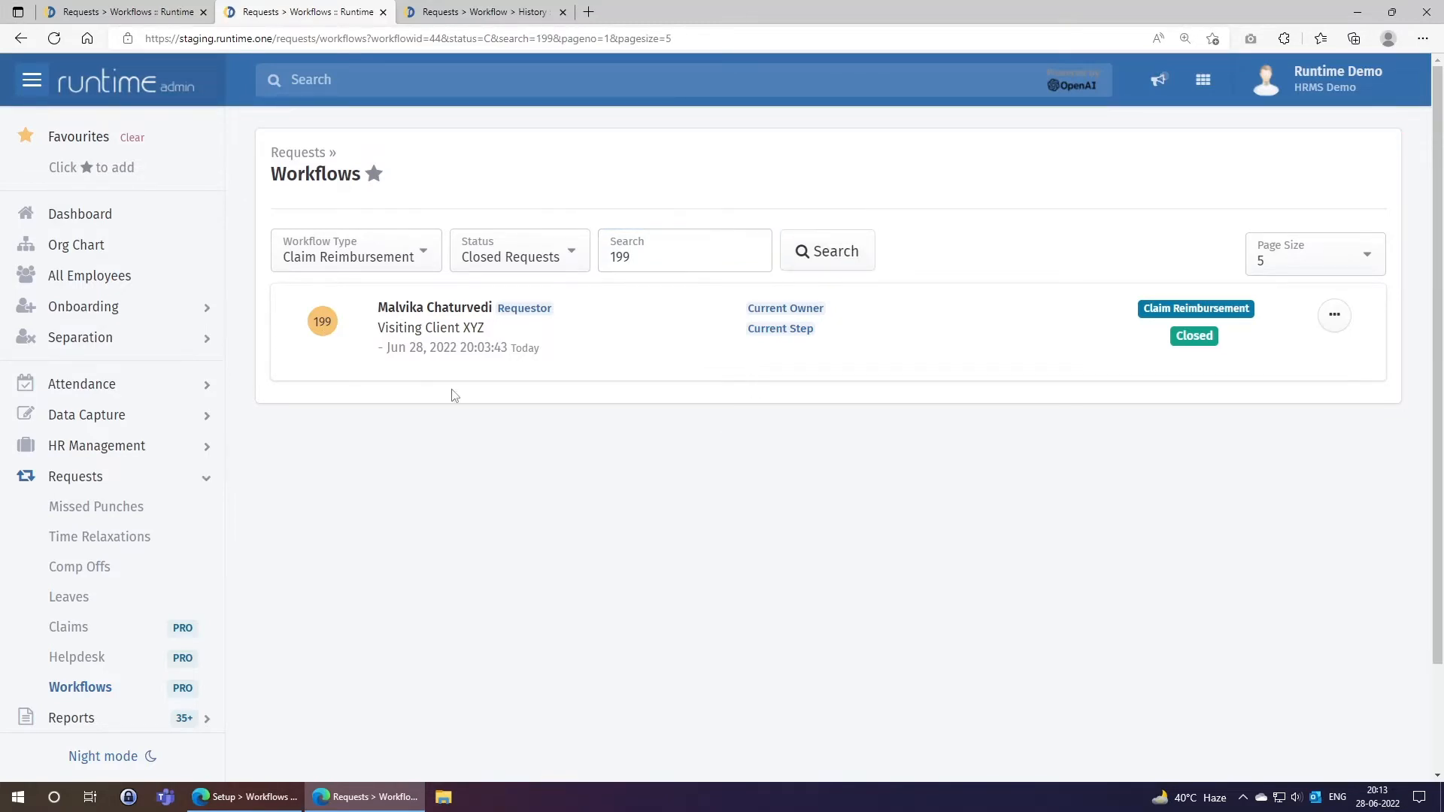
left_click_drag(635, 260, 606, 260)
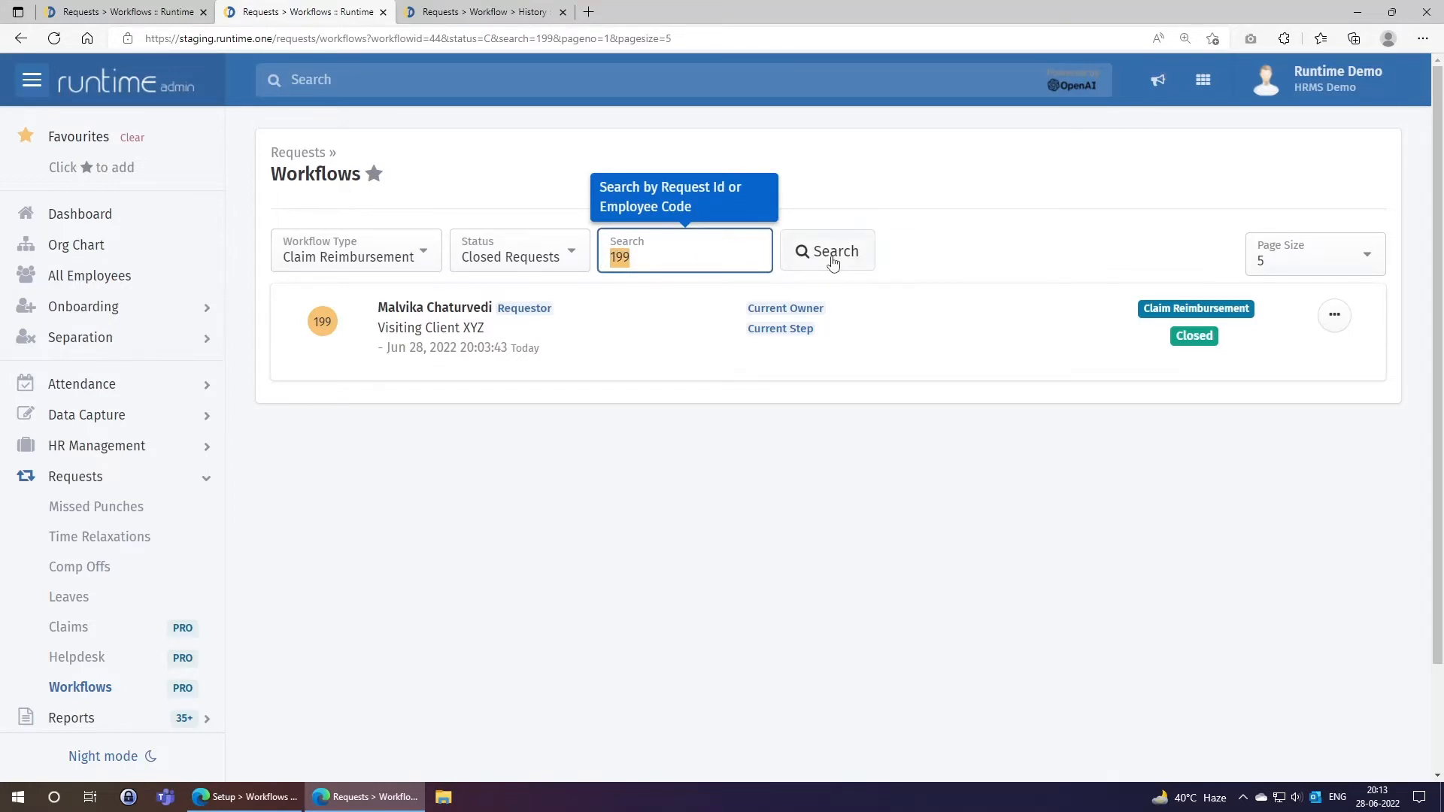
Rerun the 199 search under Miscellaneous, then set the type back to Claim Reimbursement.
left_click(387, 263)
left_click(354, 317)
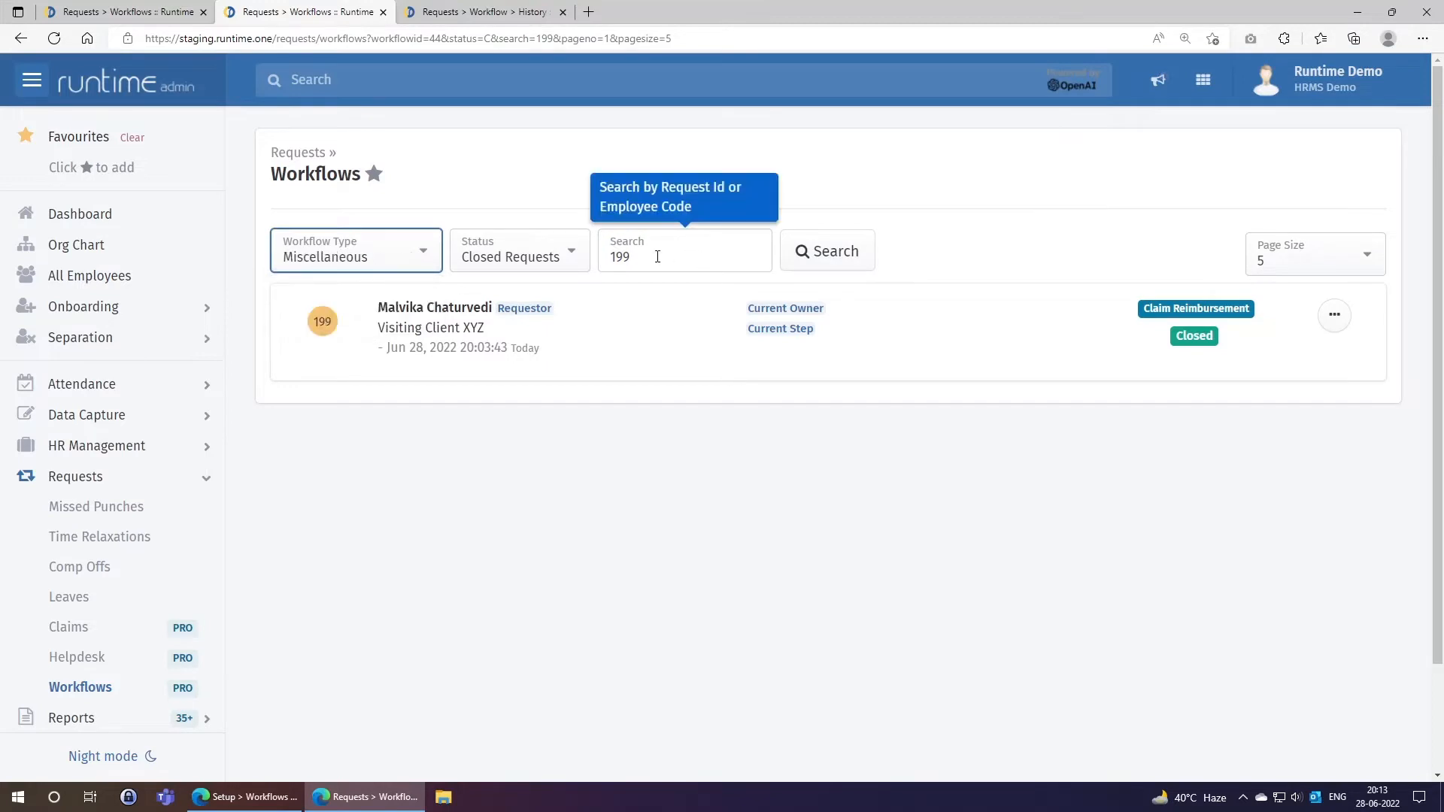
left_click(828, 251)
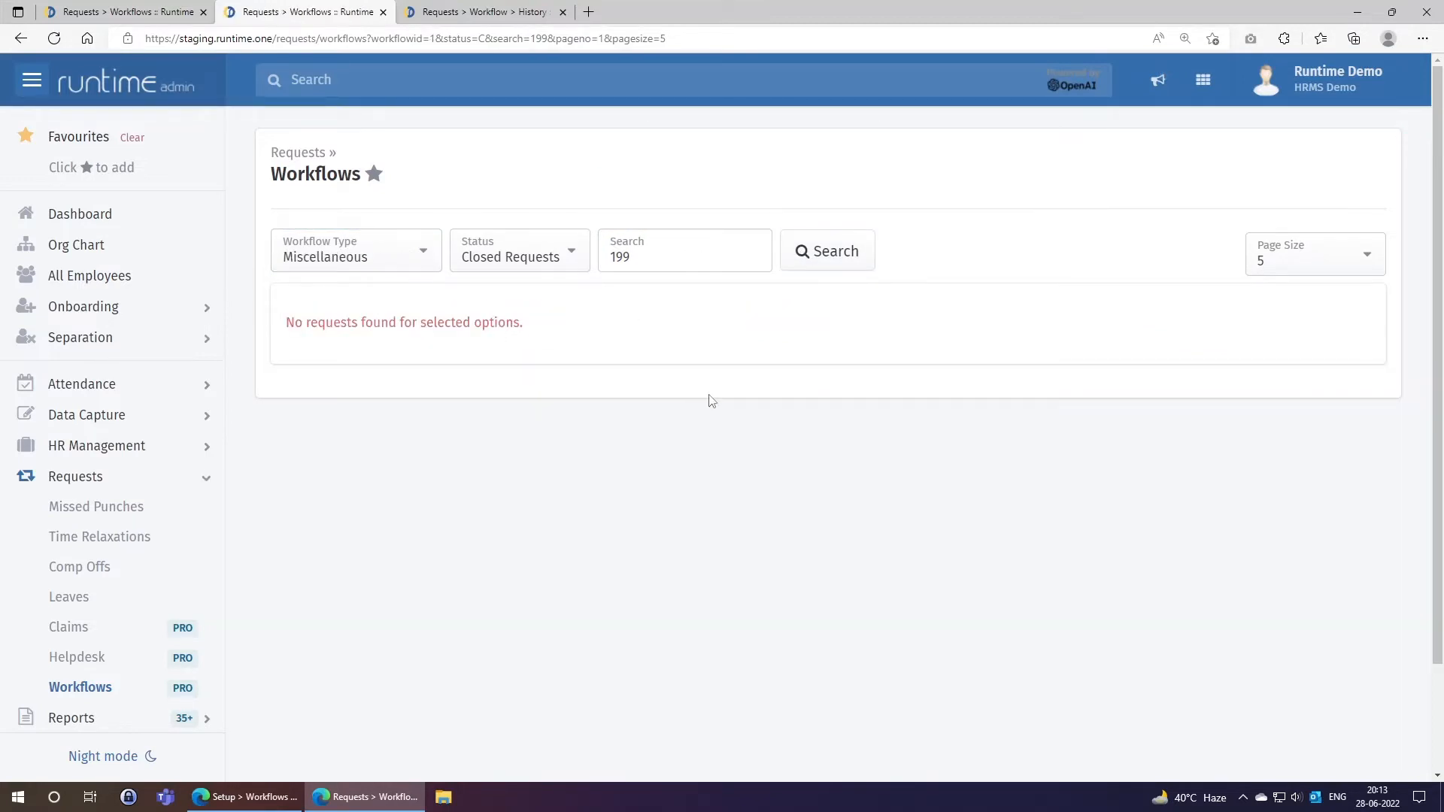
left_click(329, 265)
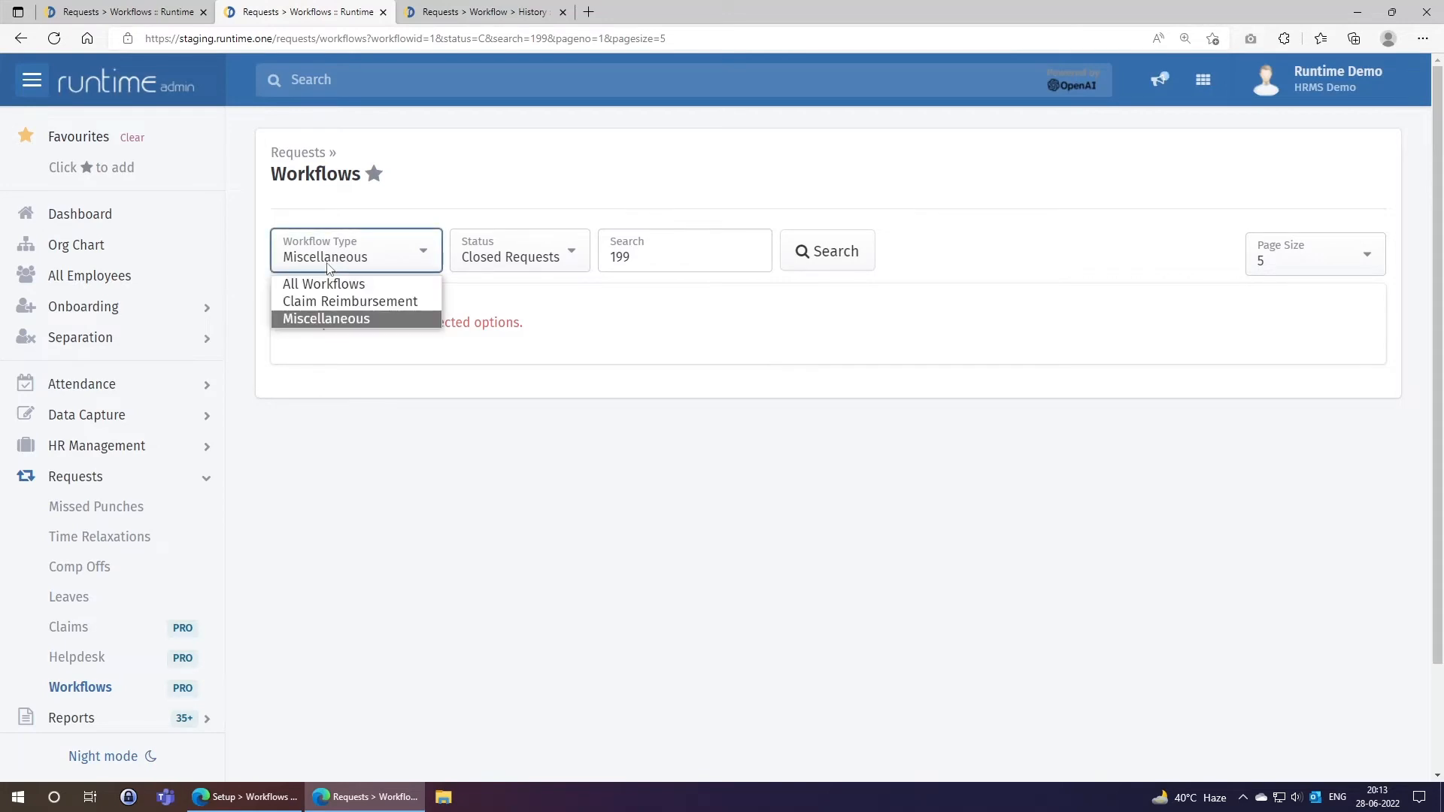
left_click(338, 301)
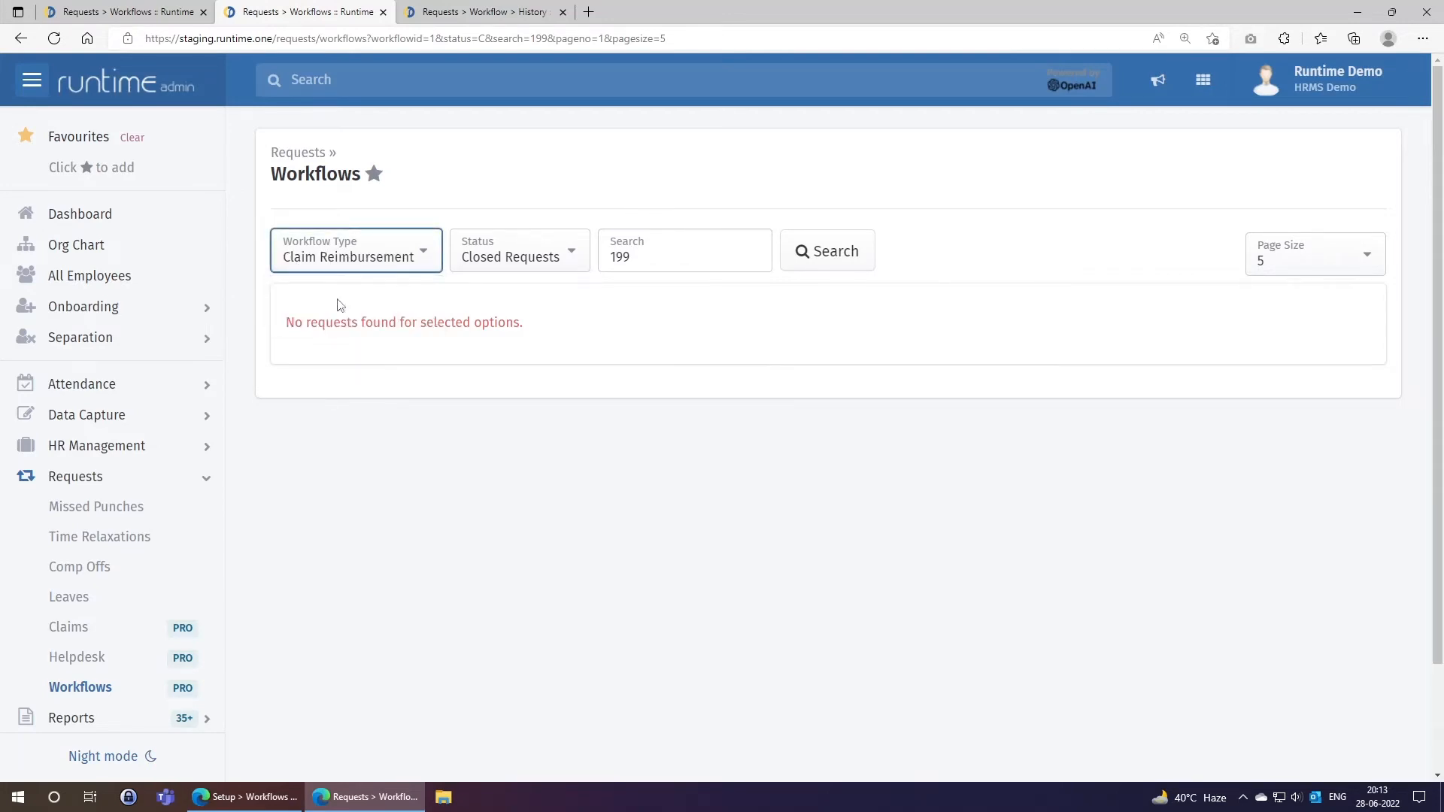
Rerun the 199 search under Open, All, then Closed Requests status, ending on Closed.
left_click(547, 269)
left_click(508, 301)
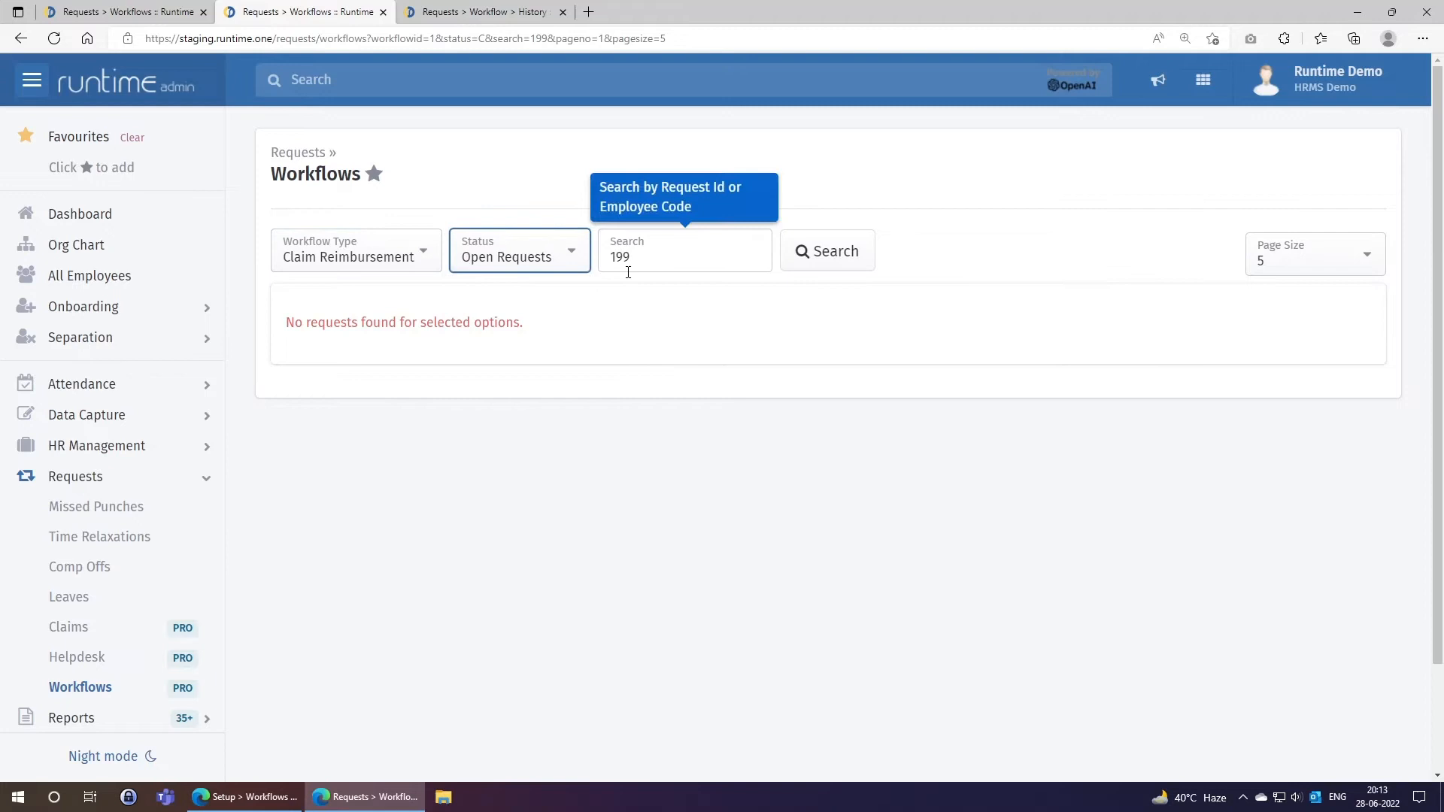
left_click(815, 264)
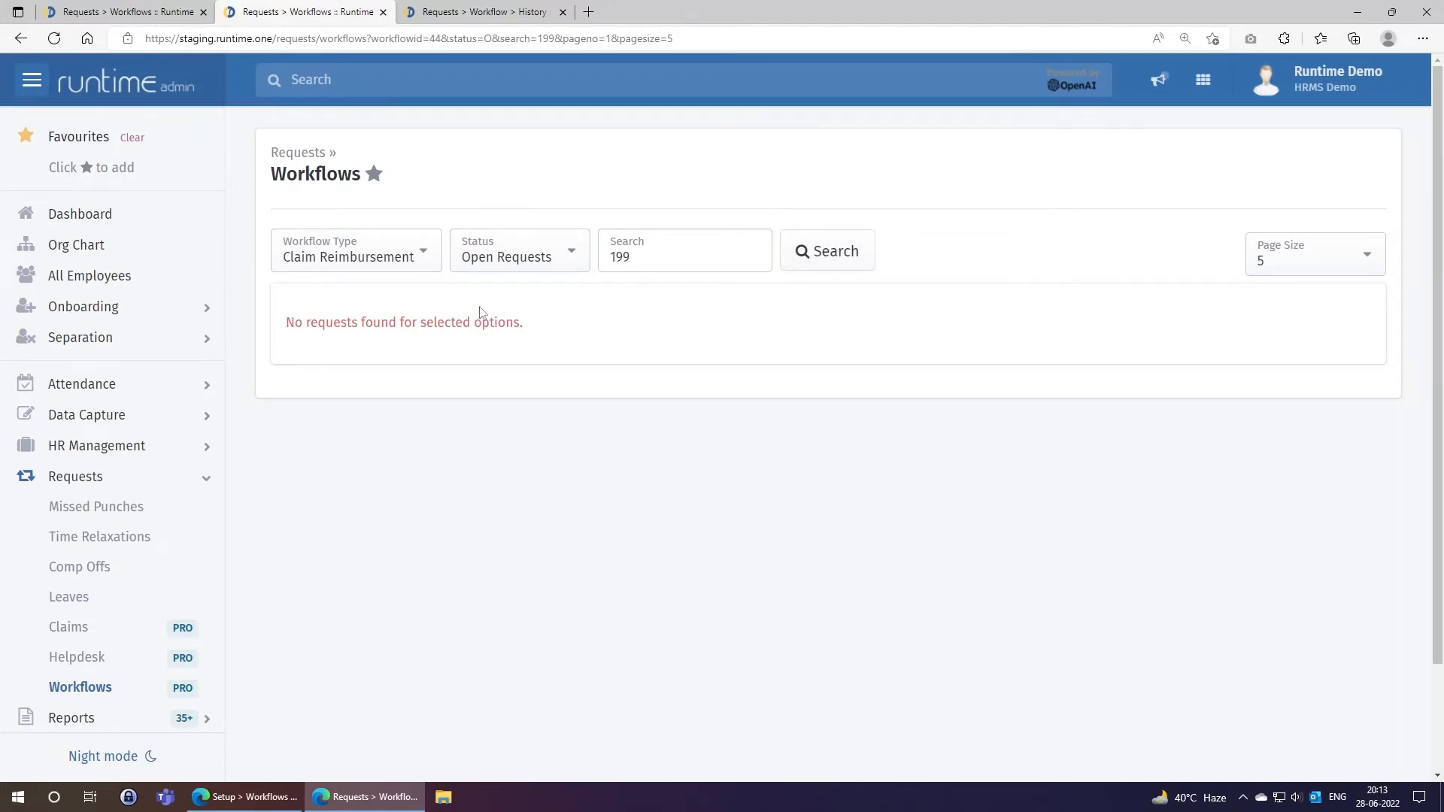
left_click(553, 269)
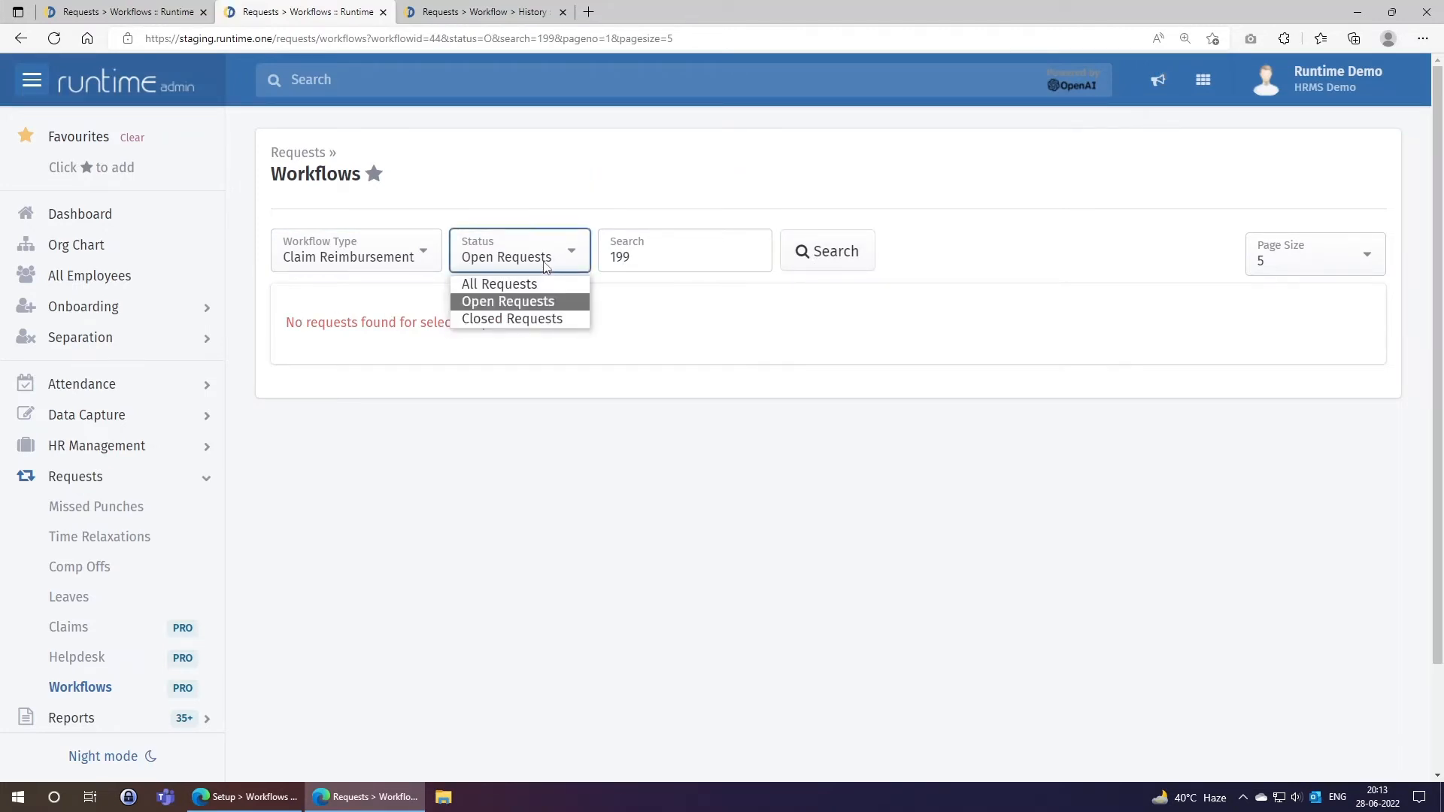
left_click(531, 285)
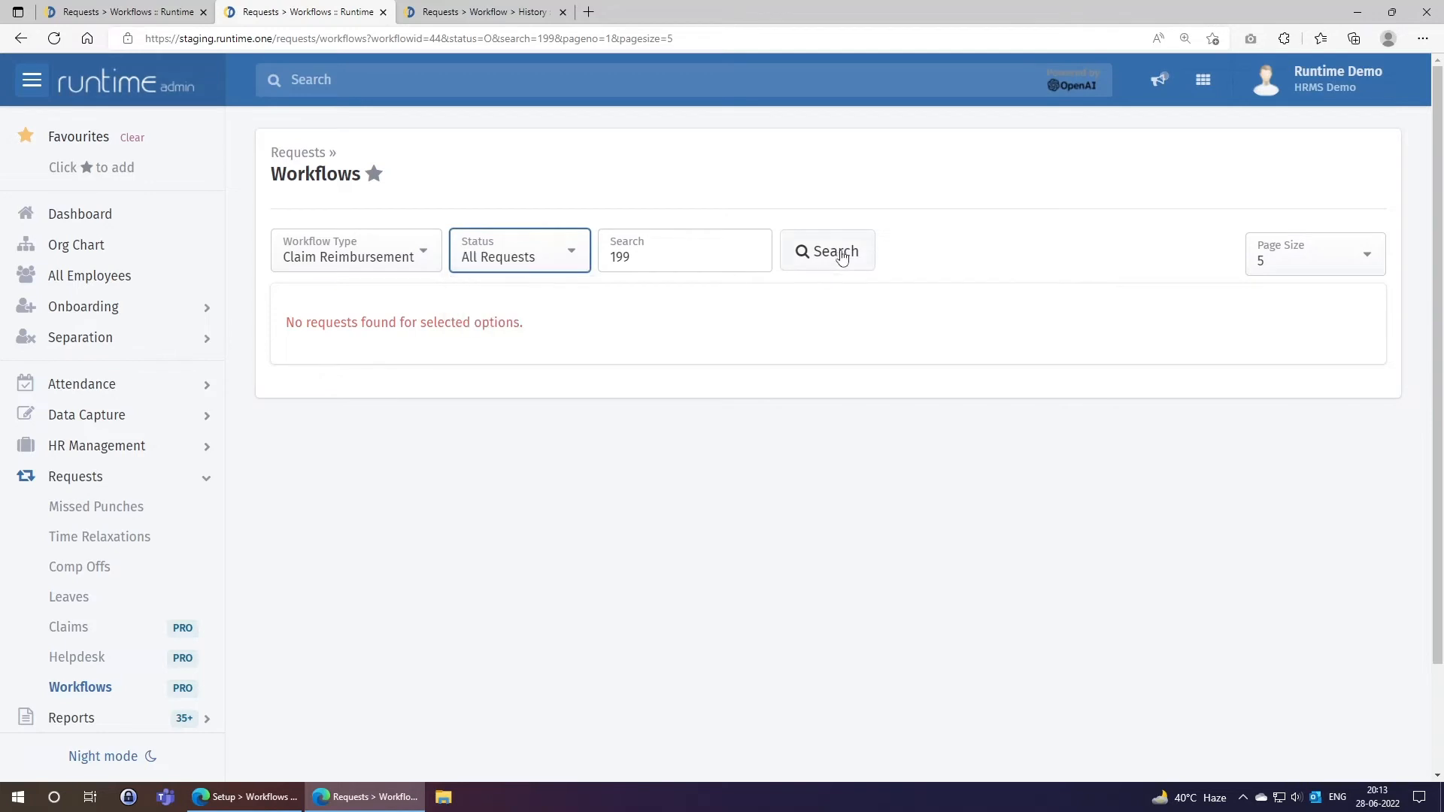
left_click(836, 251)
left_click(523, 270)
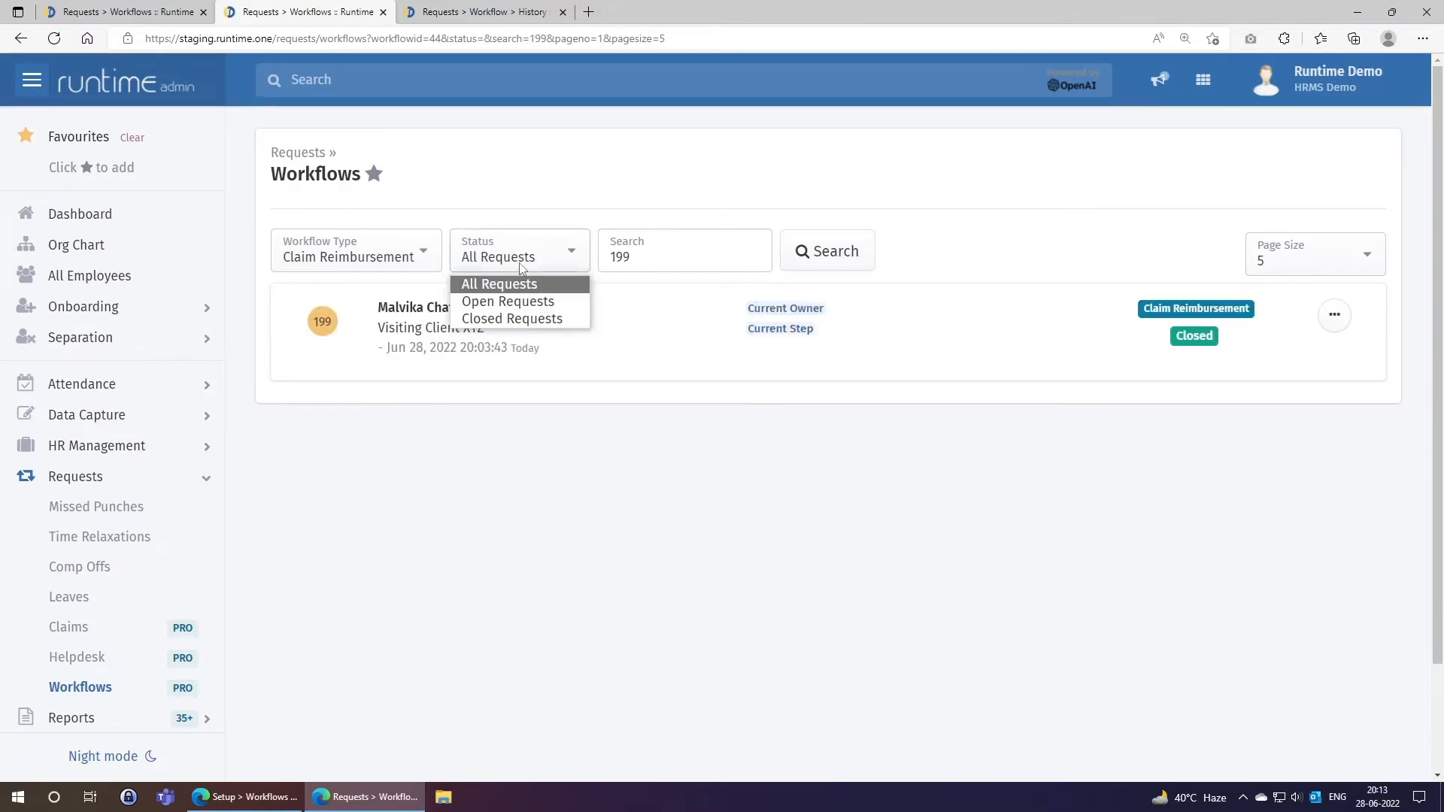
left_click(514, 321)
left_click(840, 254)
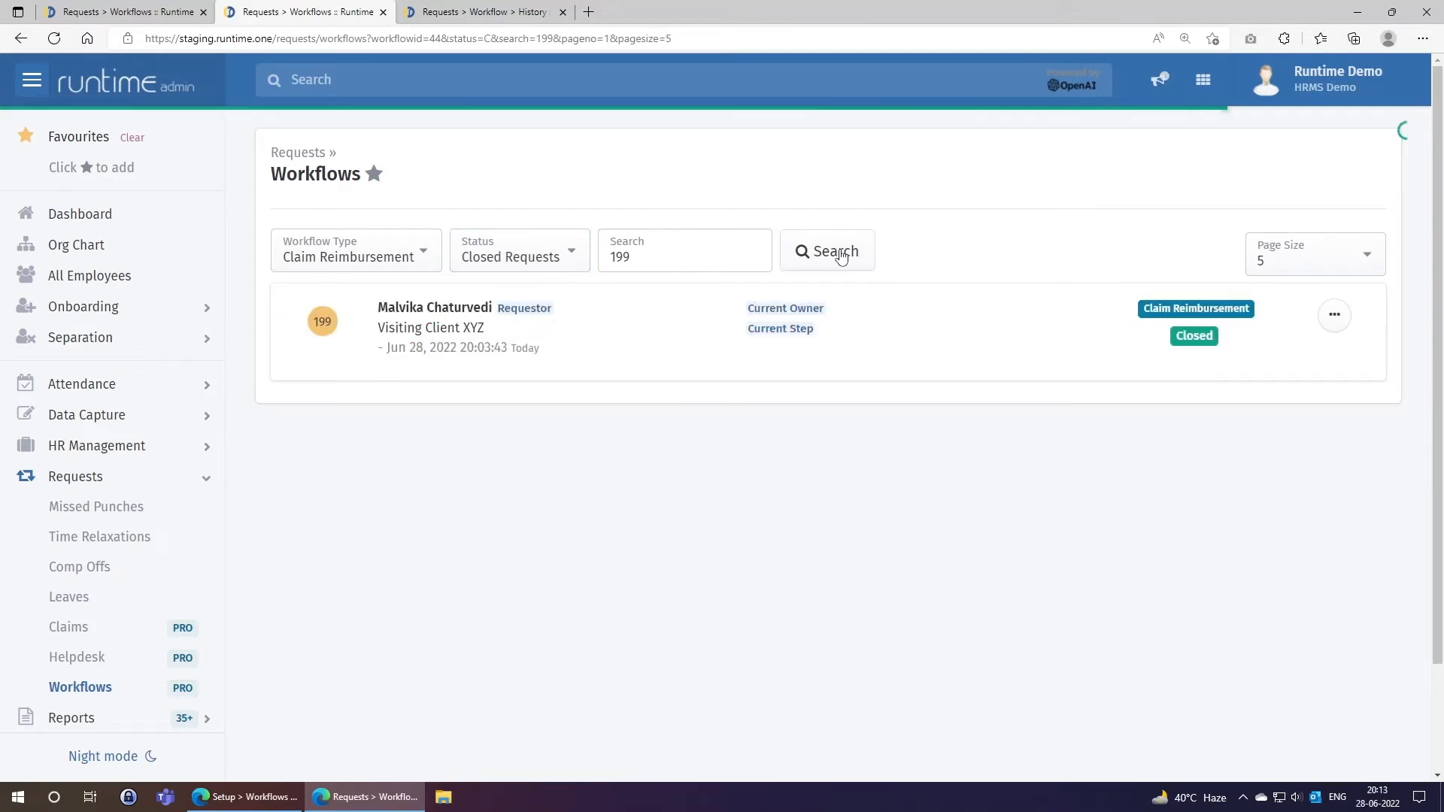